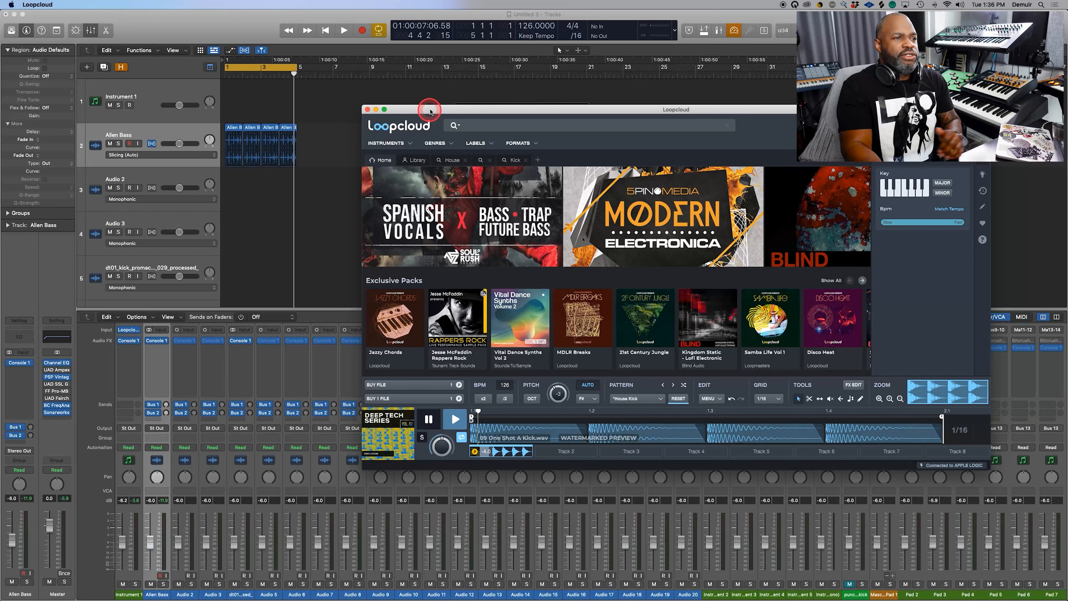
Step: Shift the Loopcloud window closer to the track headers and open the Loopcloud plug-in on Logic's Instrument 1 channel
drag(442, 118, 336, 111)
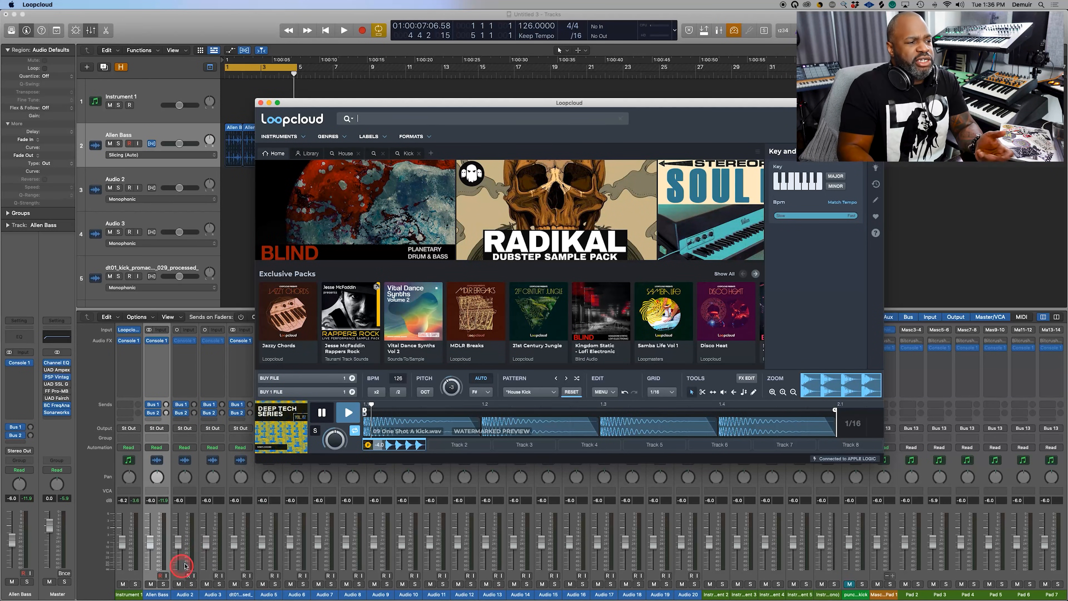
scroll(272, 519, left, 2)
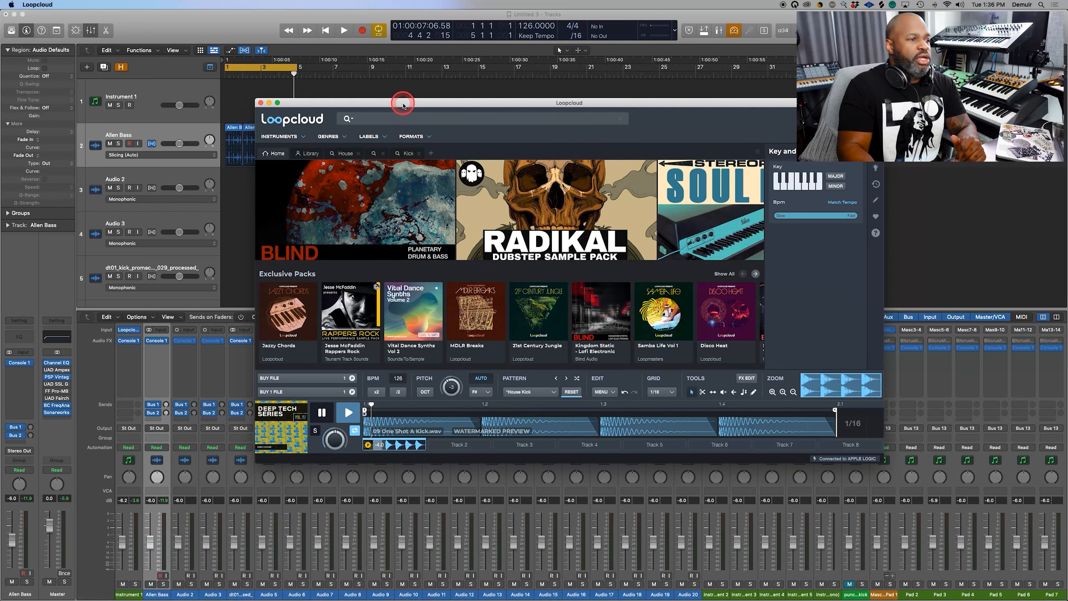
click(130, 333)
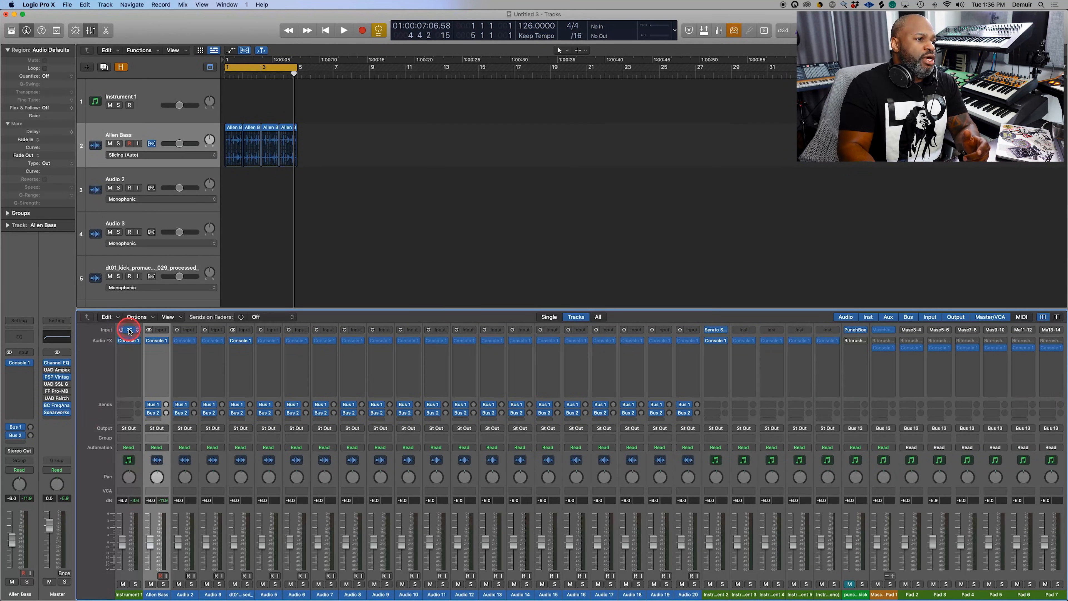
click(130, 331)
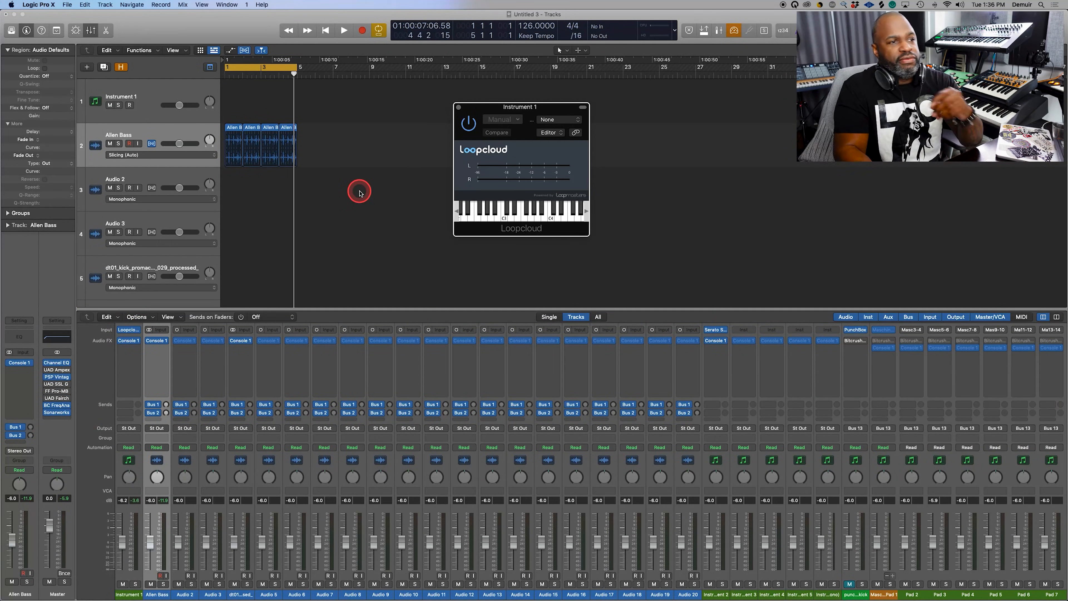
Step: Switch back to the Loopcloud app, look through the Samples folders in the library and return to the home page
click(487, 587)
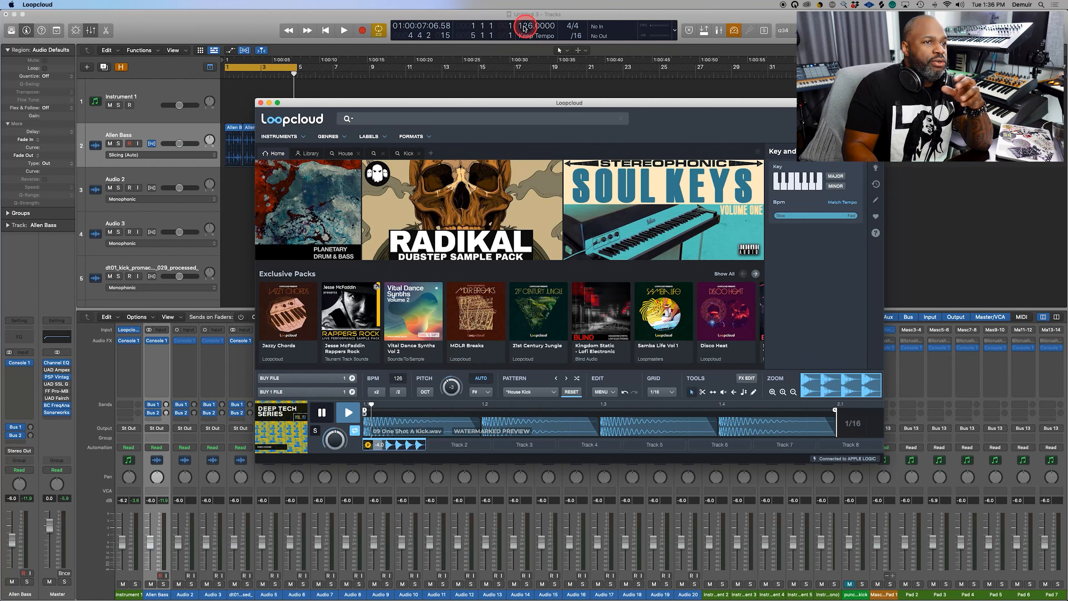
click(371, 115)
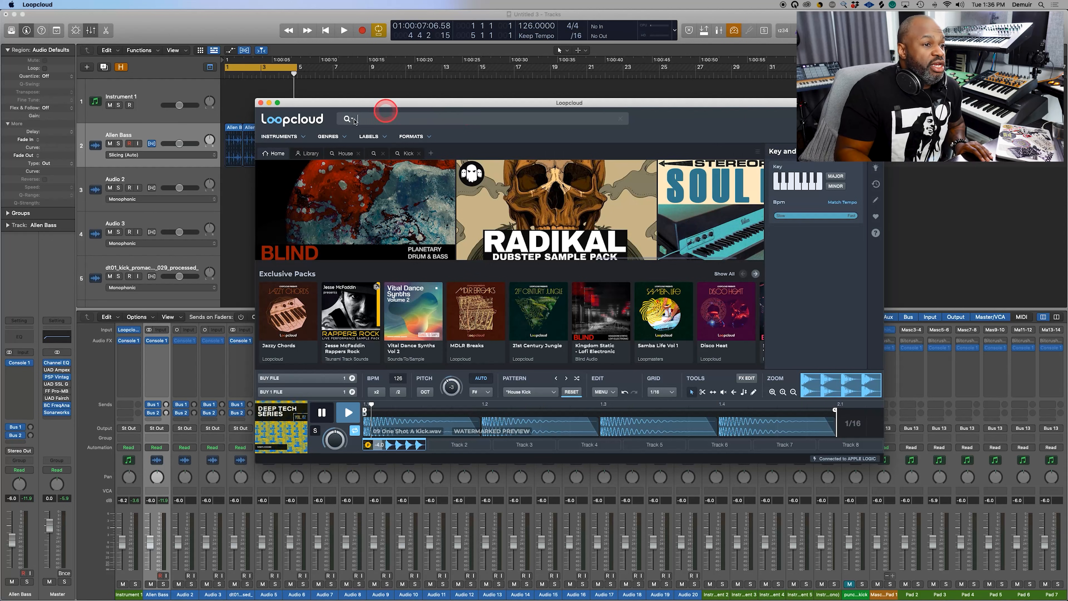
mouse_move(359, 172)
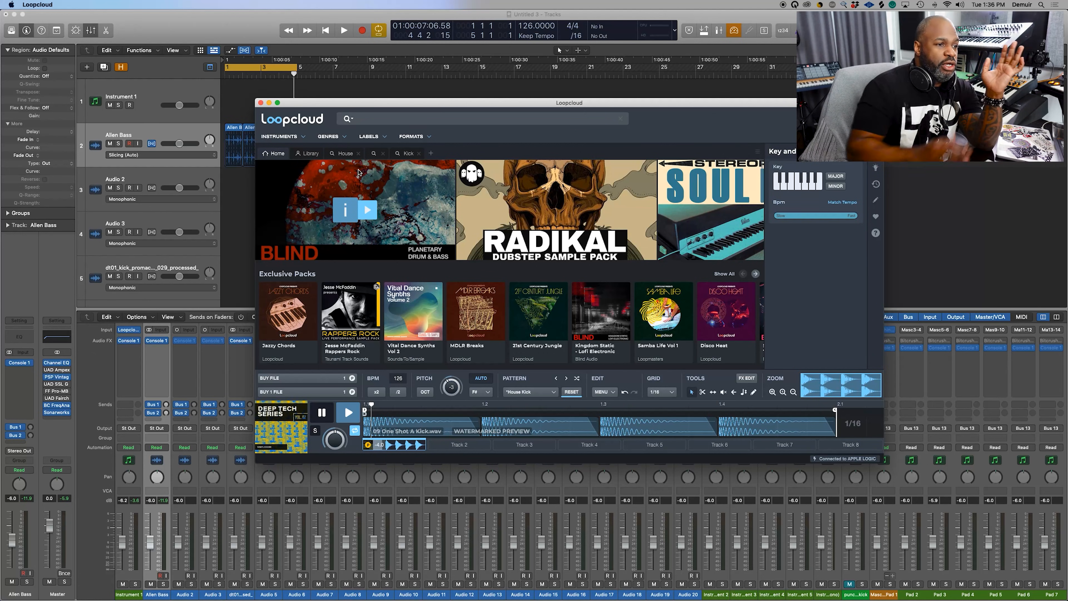
click(308, 156)
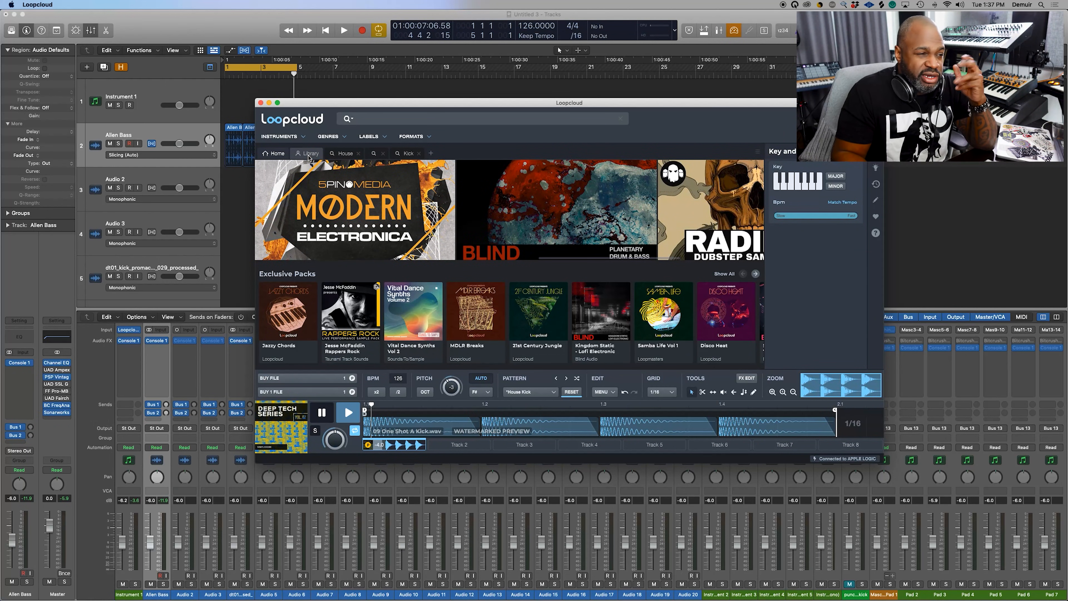
click(309, 157)
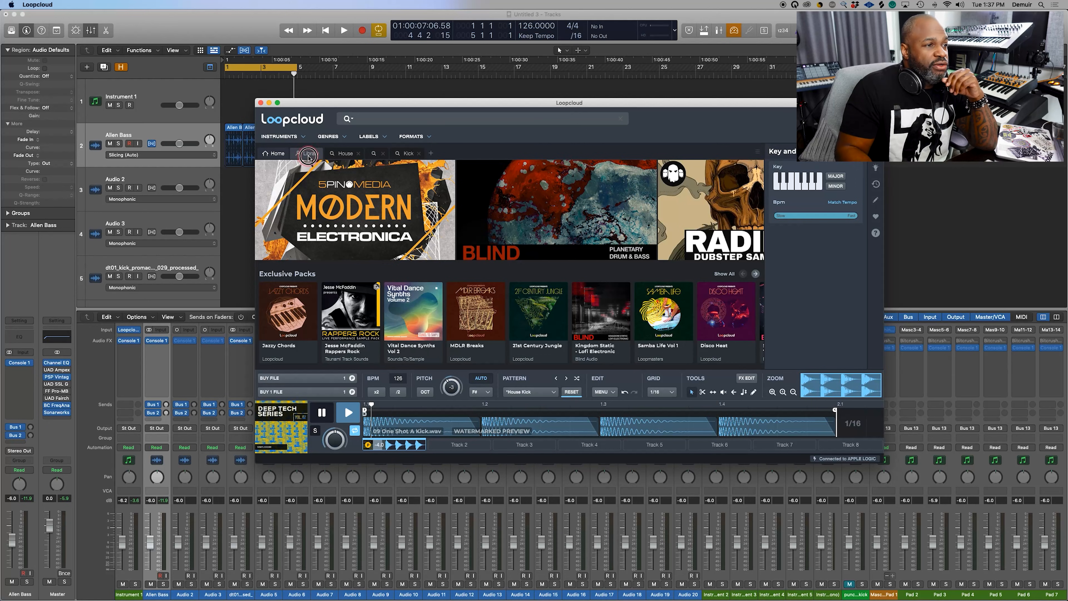
click(276, 165)
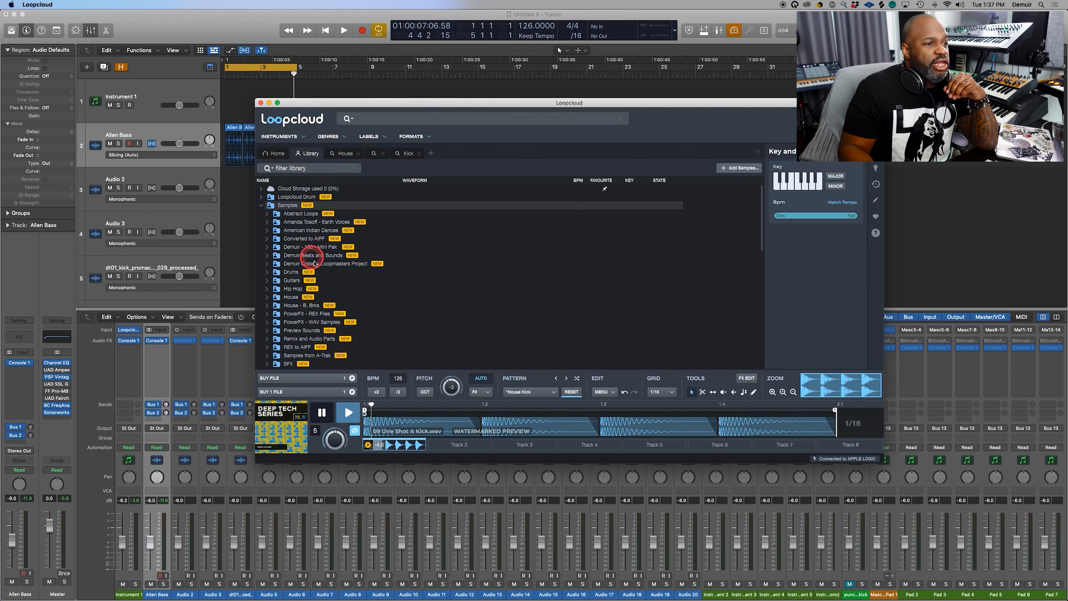
scroll(410, 256, down, 10)
scroll(410, 257, up, 10)
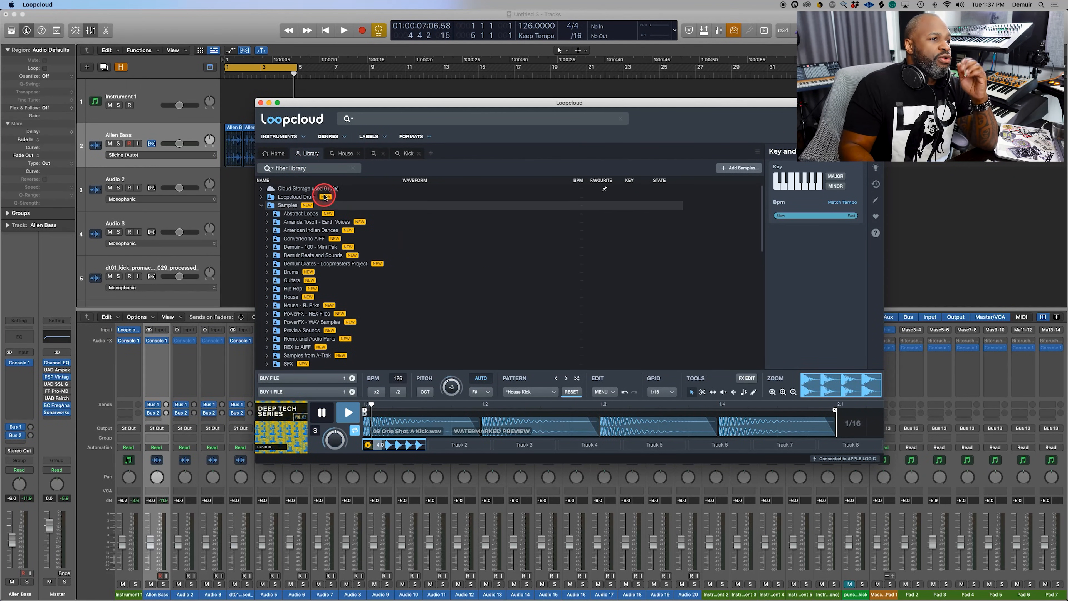
click(277, 154)
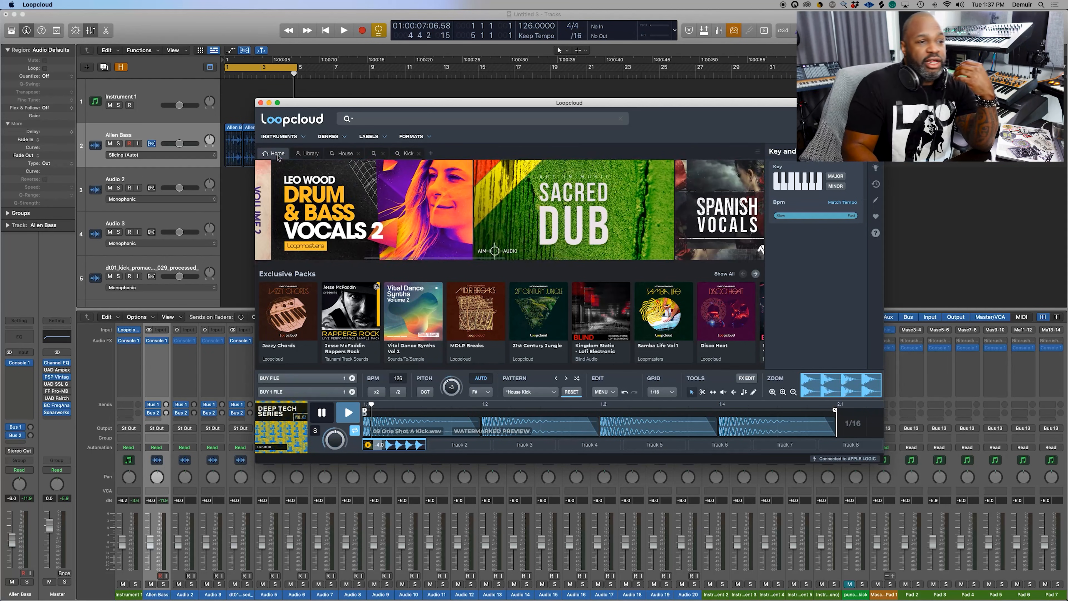
Step: Enlarge the Loopcloud window and reposition it so the bass regions in the Logic arrangement are uncovered
click(406, 150)
click(327, 139)
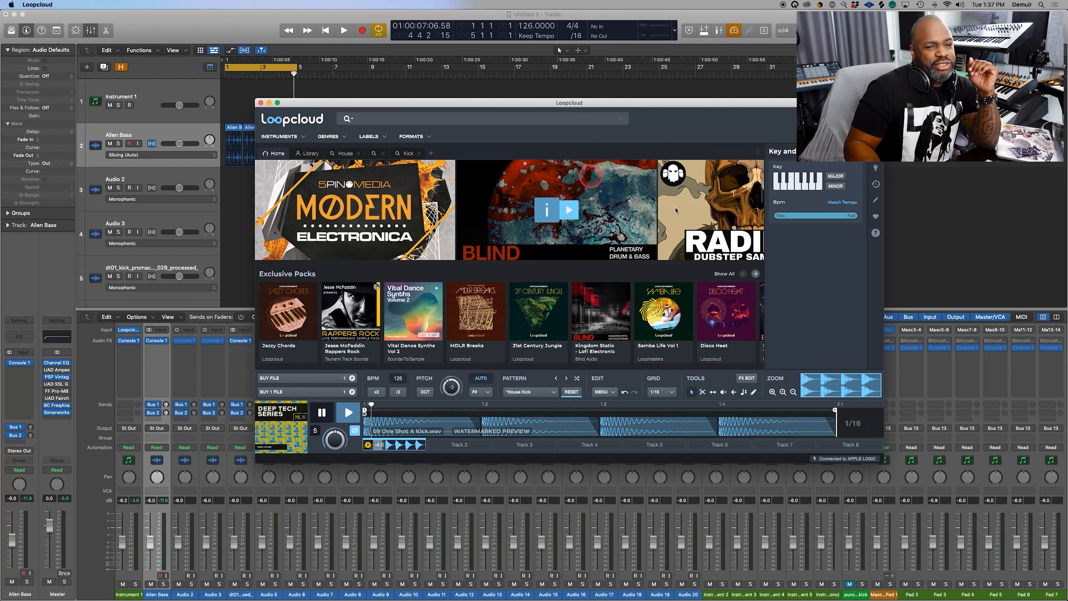
drag(883, 462, 925, 524)
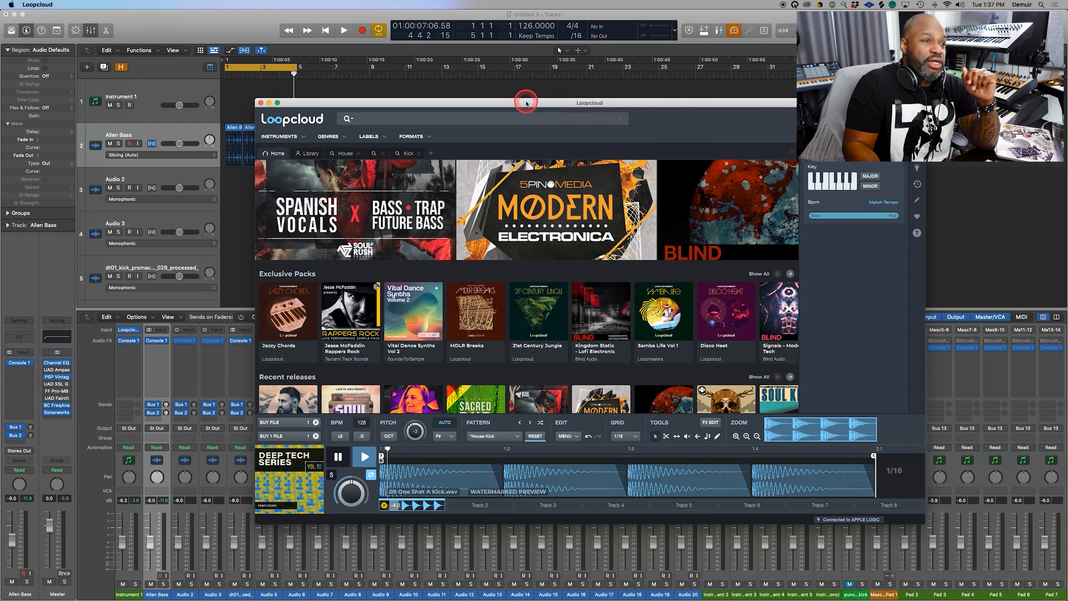
drag(526, 101, 618, 91)
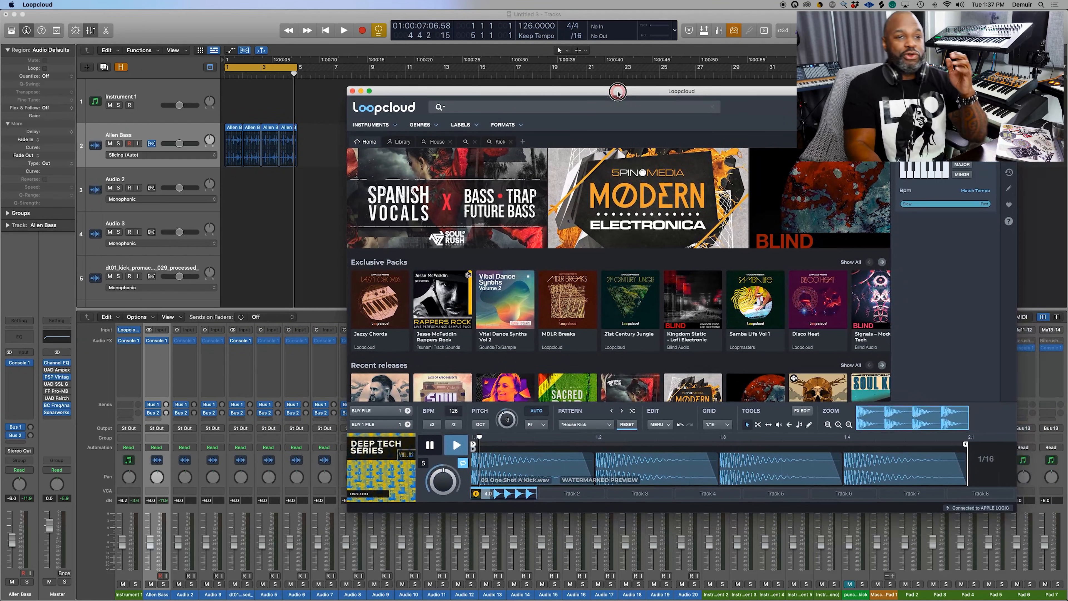
click(577, 201)
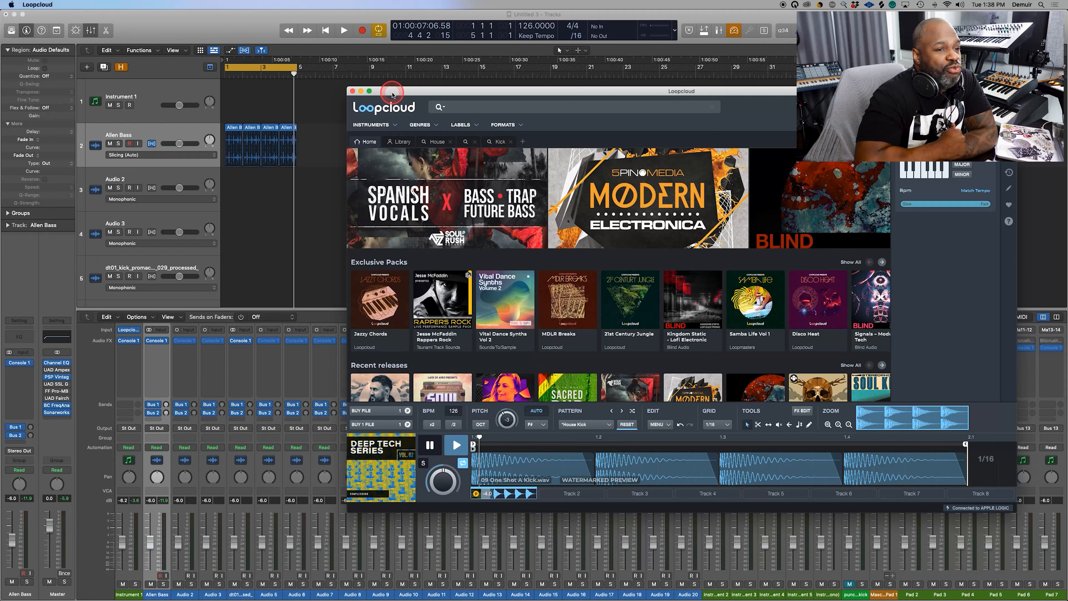
Step: Switch to Logic, select the four bass regions on track 2, and play a short part of the bassline
click(293, 109)
drag(307, 111, 236, 157)
key(space)
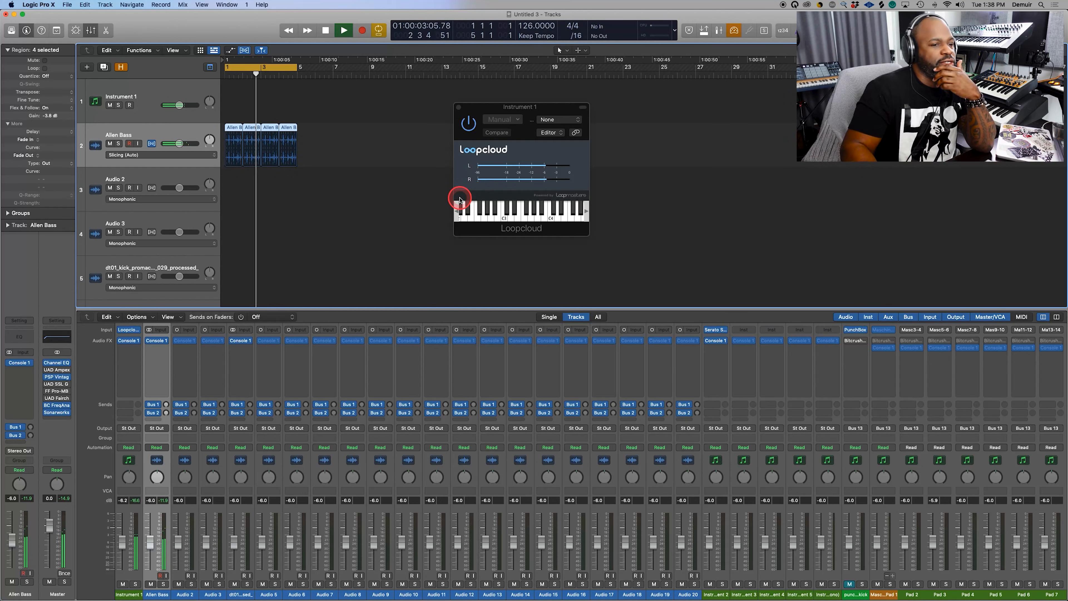
key(space)
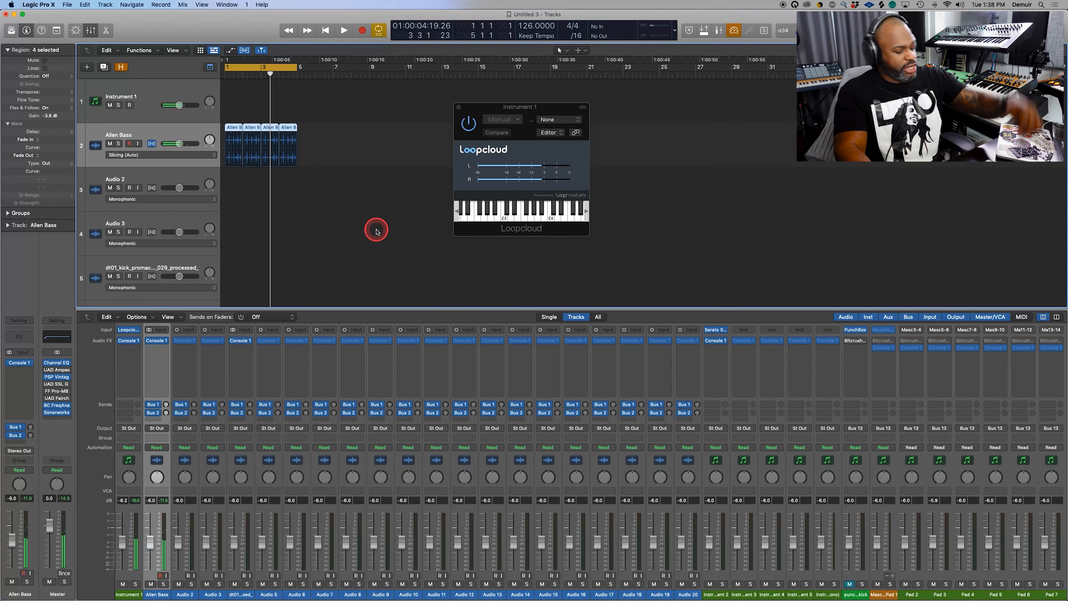
Step: Return to Loopcloud, search the samples for "kick", and restrict the results to one-shots
key(ctrl+Up)
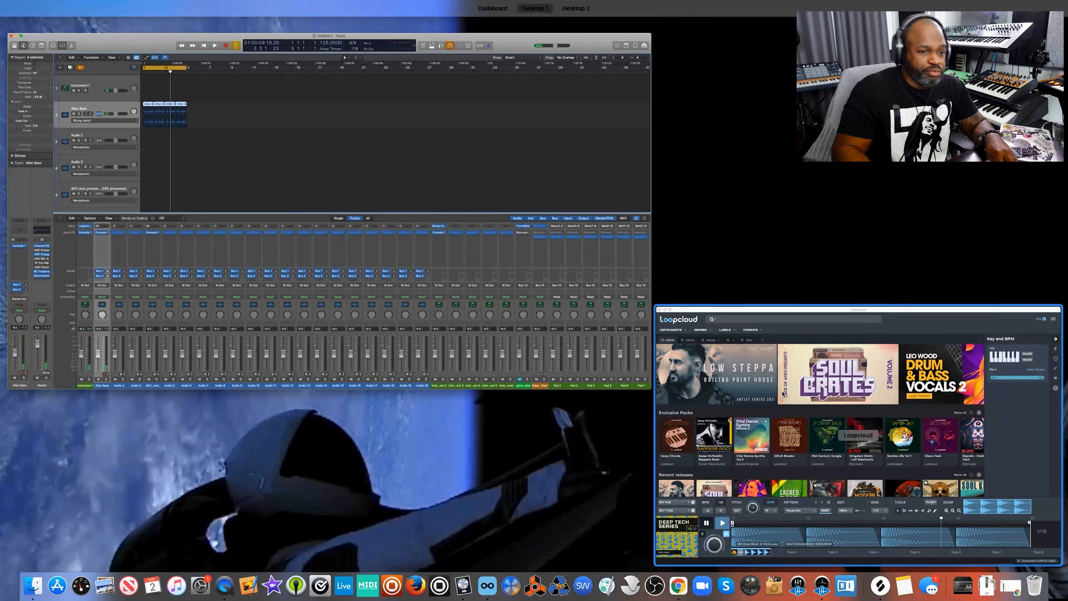
click(737, 374)
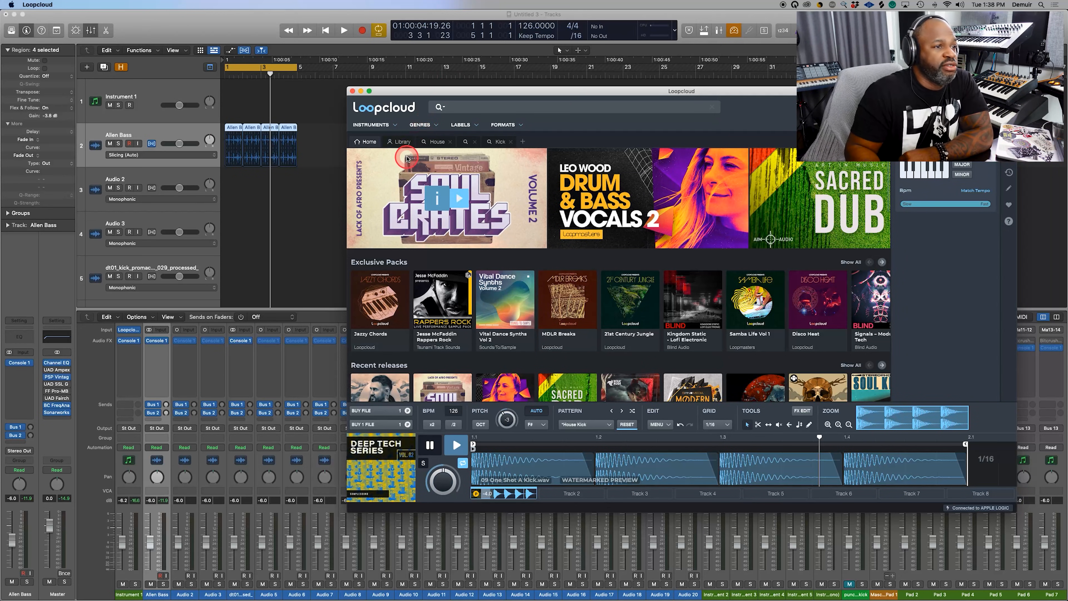
click(460, 105)
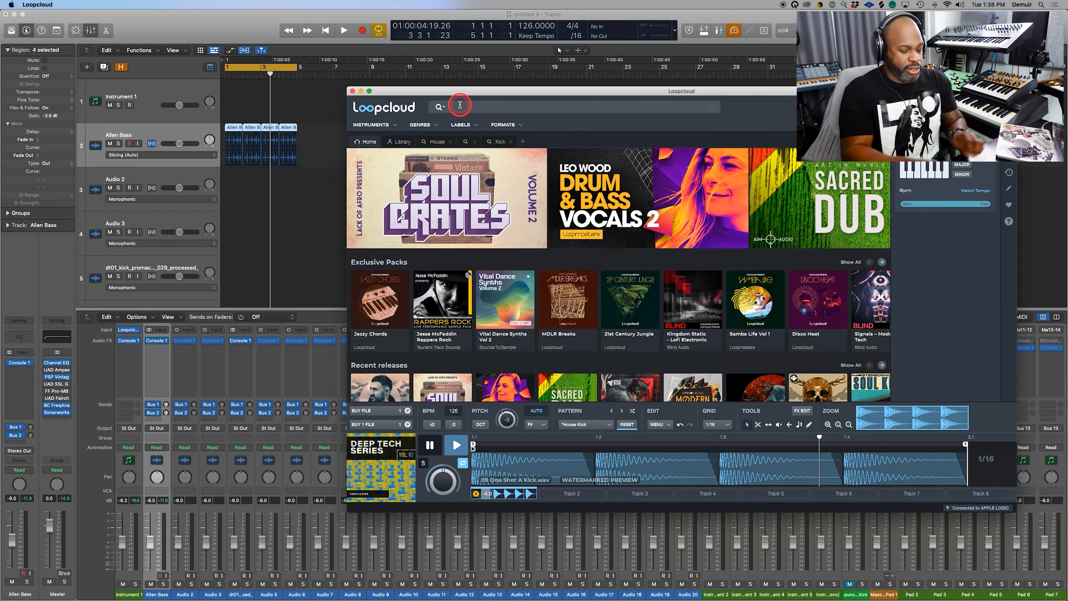
text(kid)
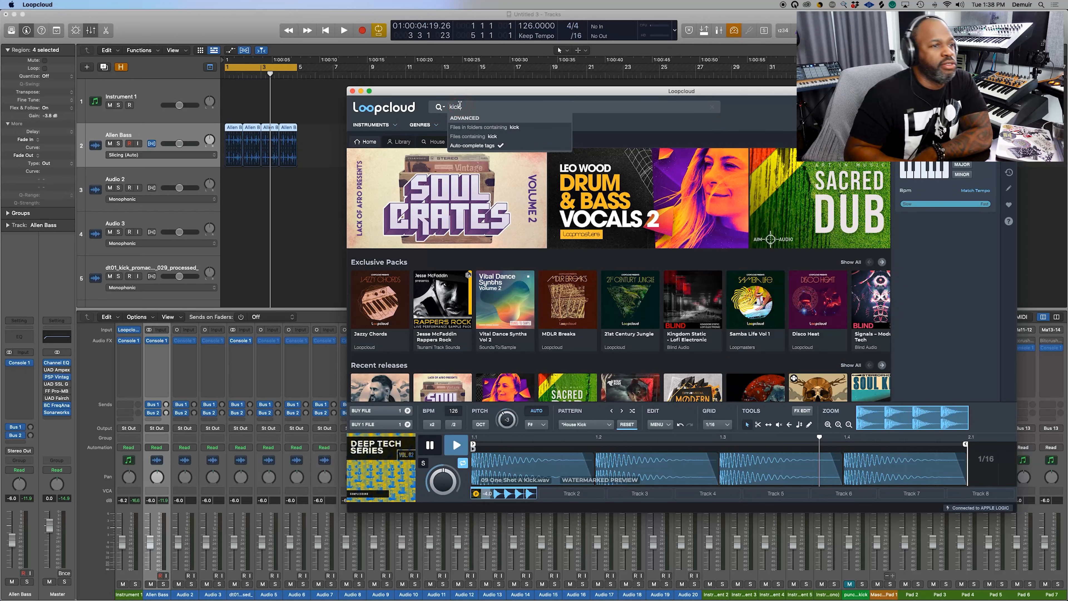
key(Return)
click(532, 146)
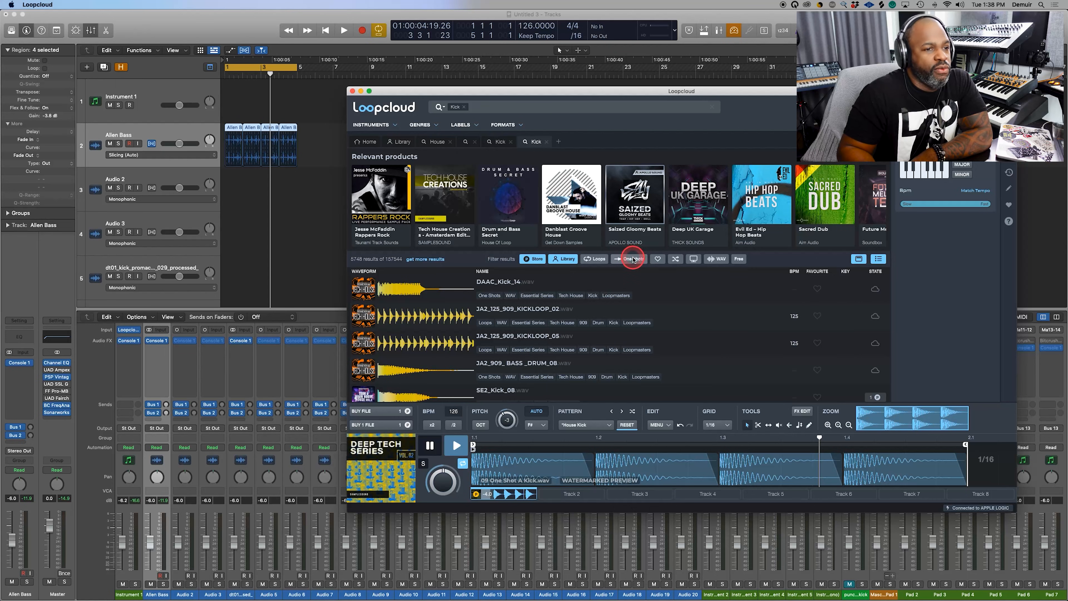
click(631, 258)
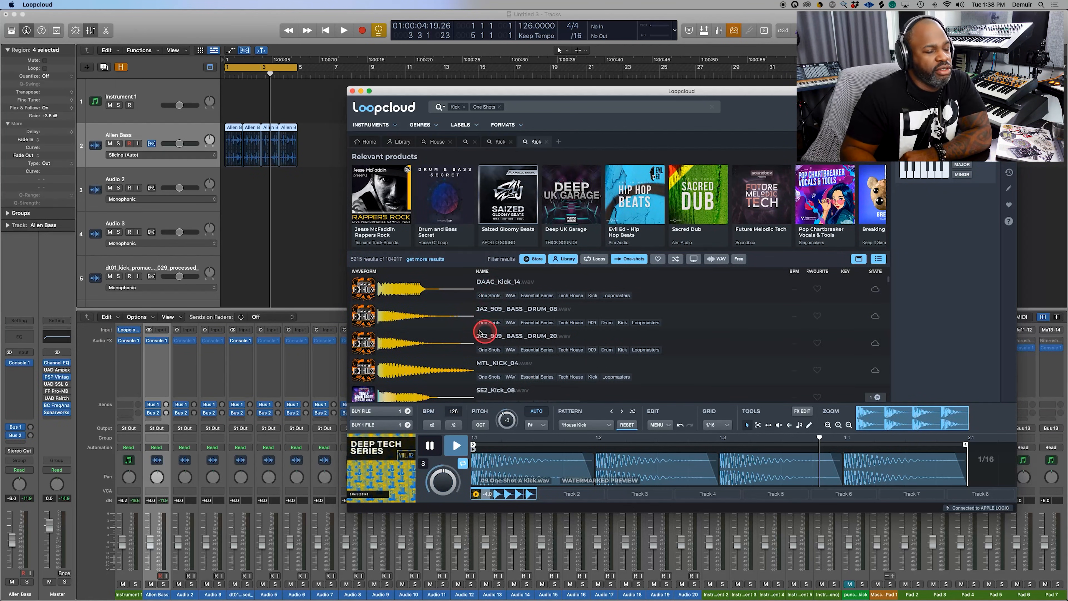
scroll(436, 330, down, 10)
scroll(436, 331, up, 10)
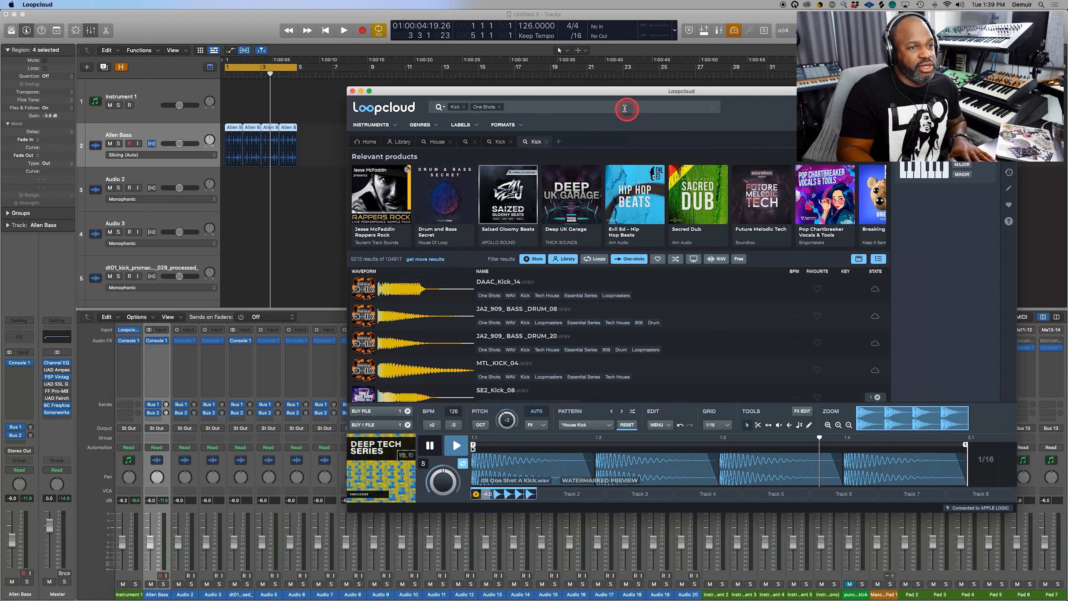
Step: Start cycle playback of the bassline in Logic and return to the kick results in Loopcloud while it plays
drag(311, 121, 225, 156)
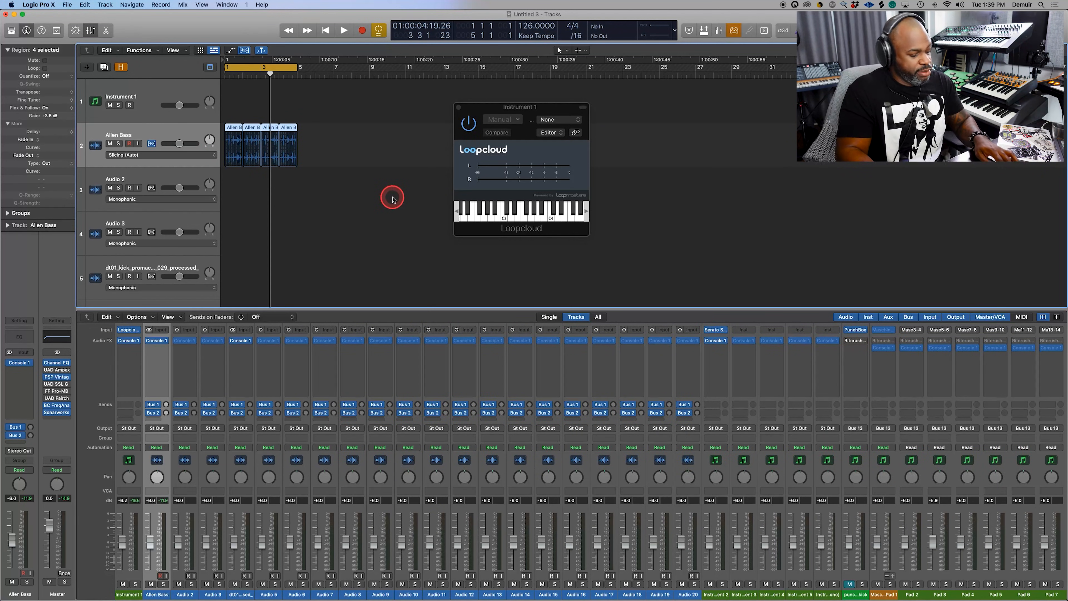
key(ctrl+Up)
click(427, 228)
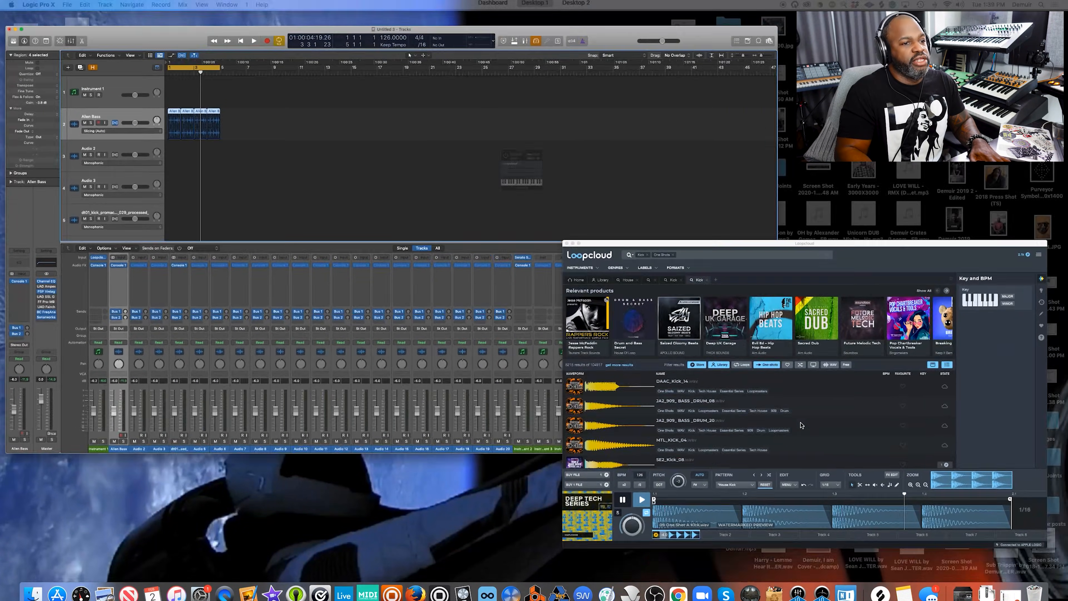
click(293, 249)
key(space)
key(ctrl+Up)
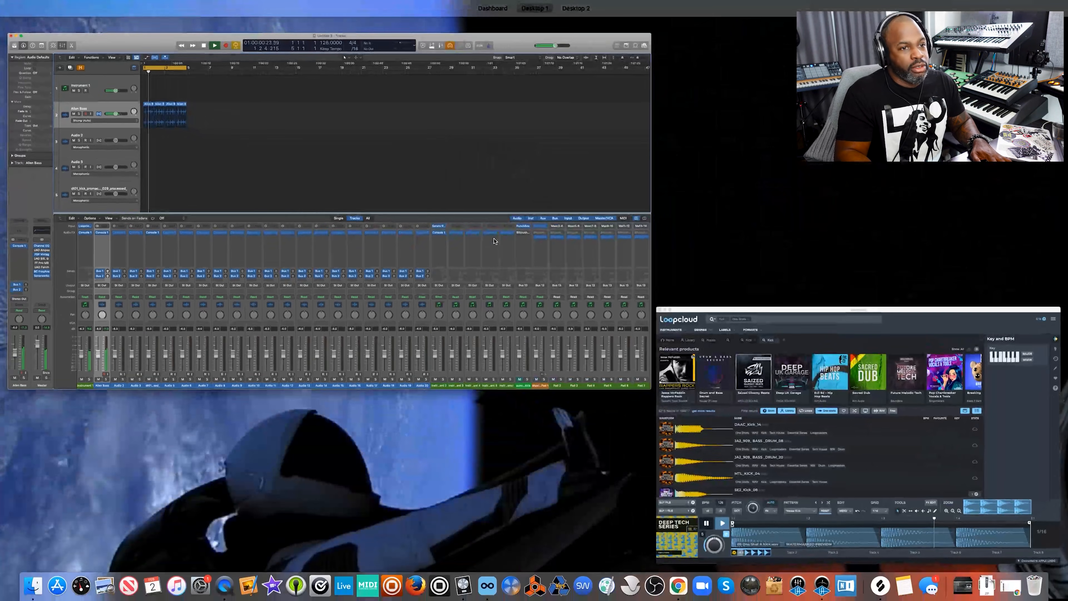
click(824, 360)
click(446, 281)
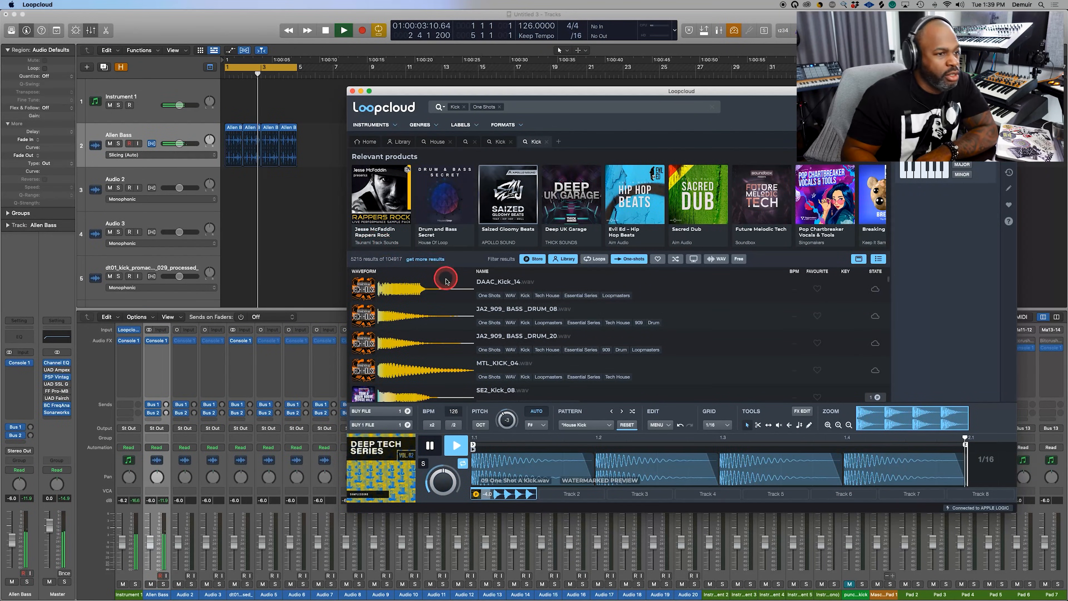
Step: Look through the Basics factory pattern presets down to the House Kick pattern
click(610, 426)
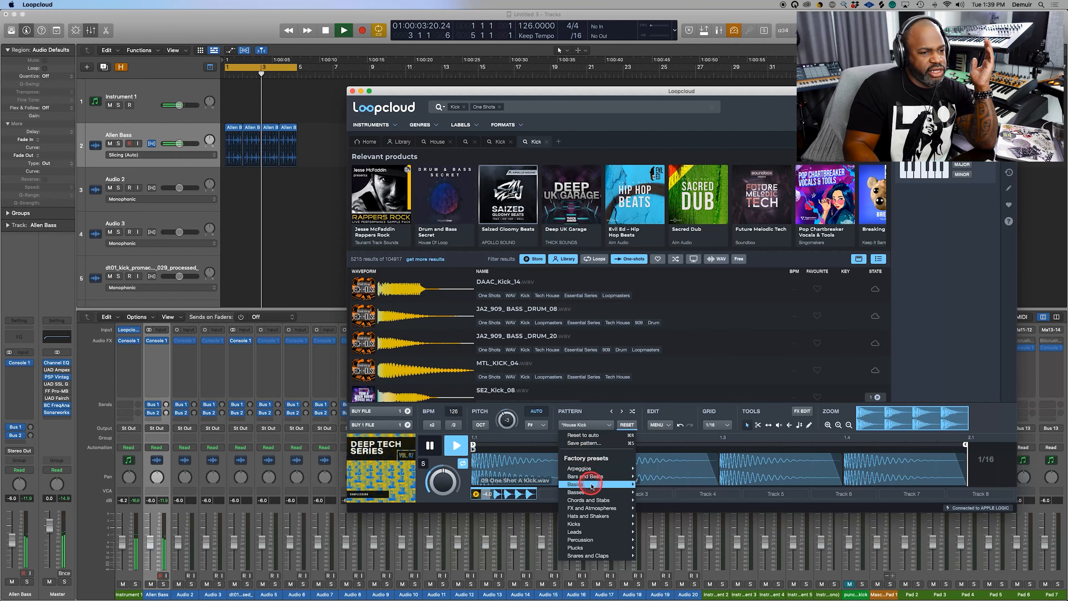
mouse_move(598, 483)
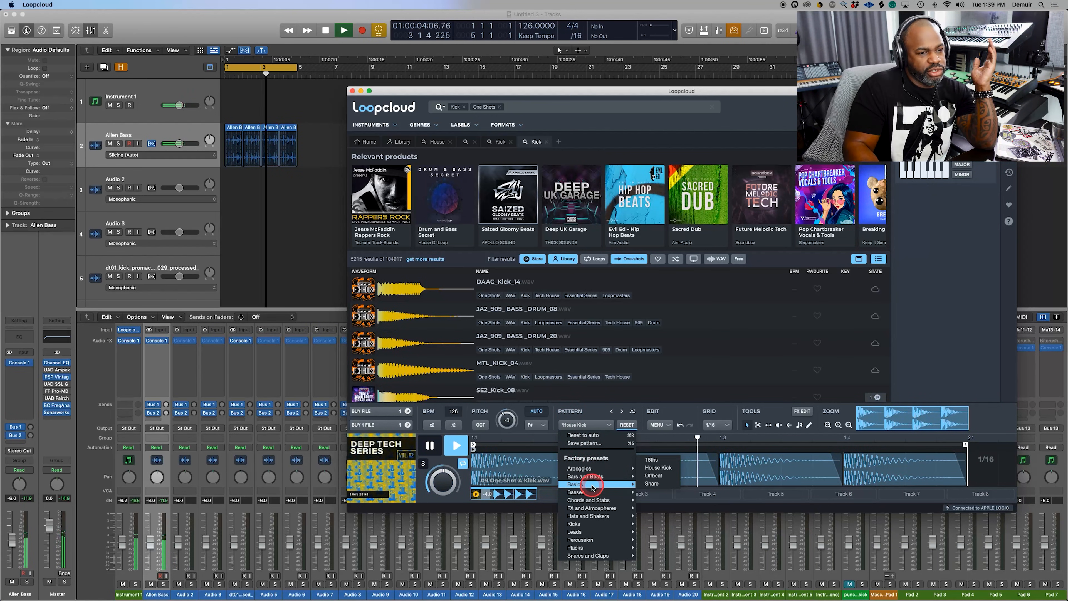
click(658, 469)
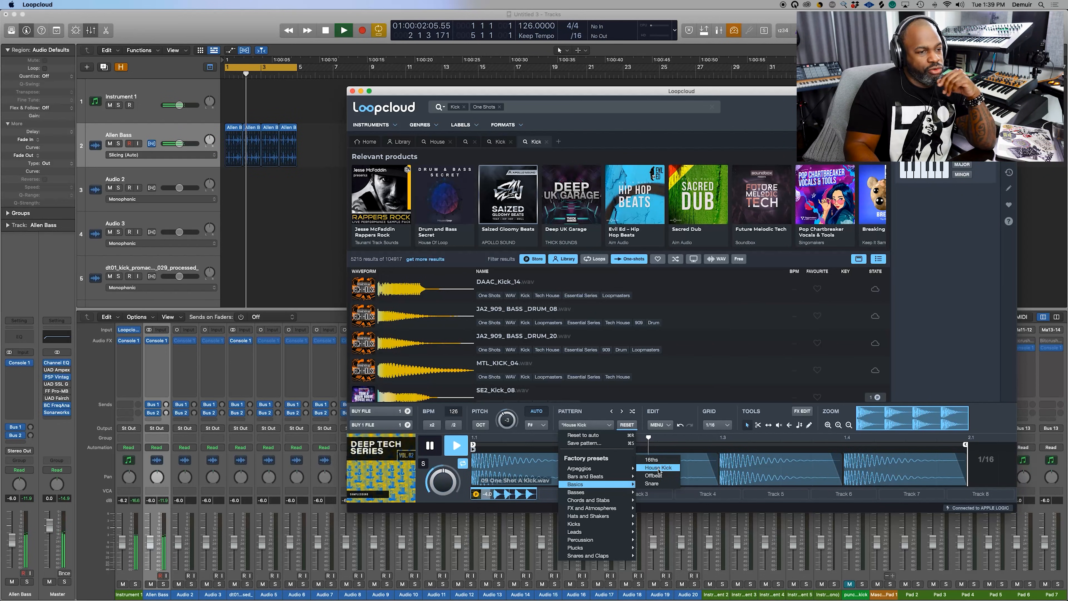
Step: Audition the kick one-shots from DAAC_Kick_14 down to MTL_KICK_04 over the looping bassline
click(391, 289)
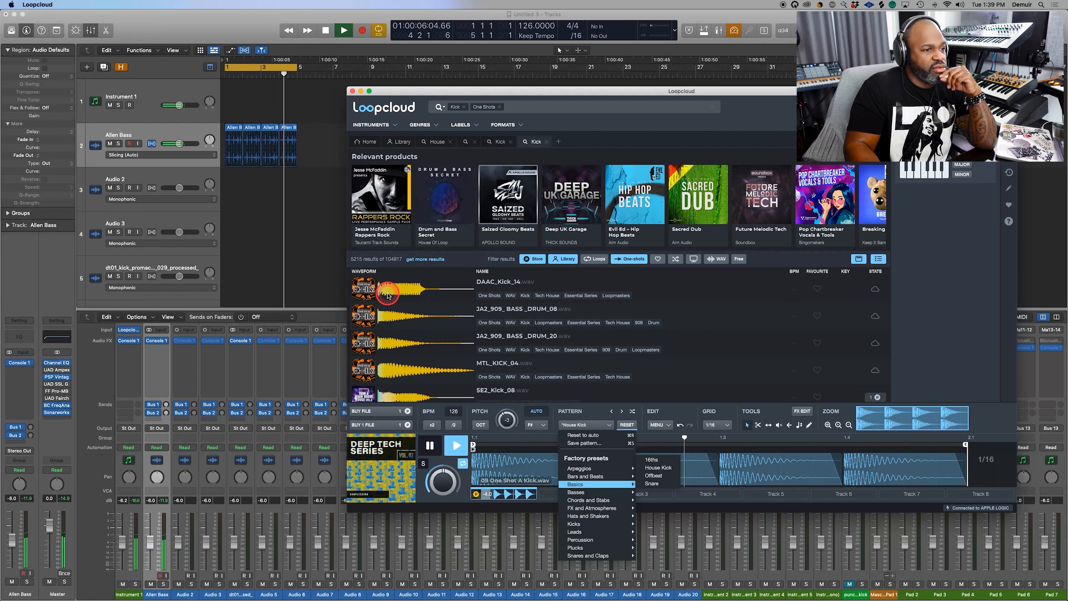
click(414, 296)
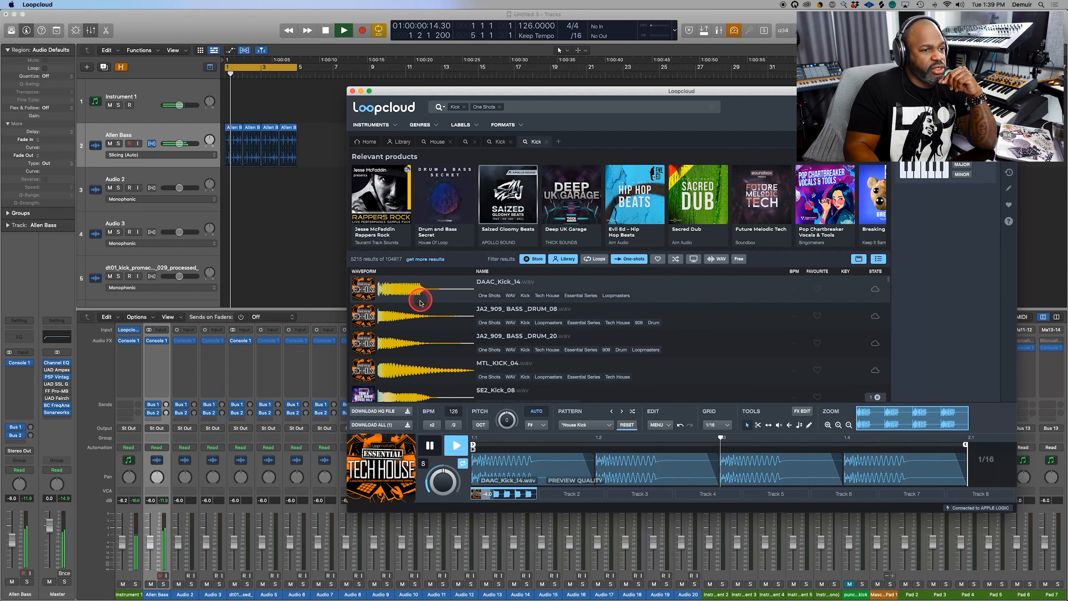
click(395, 317)
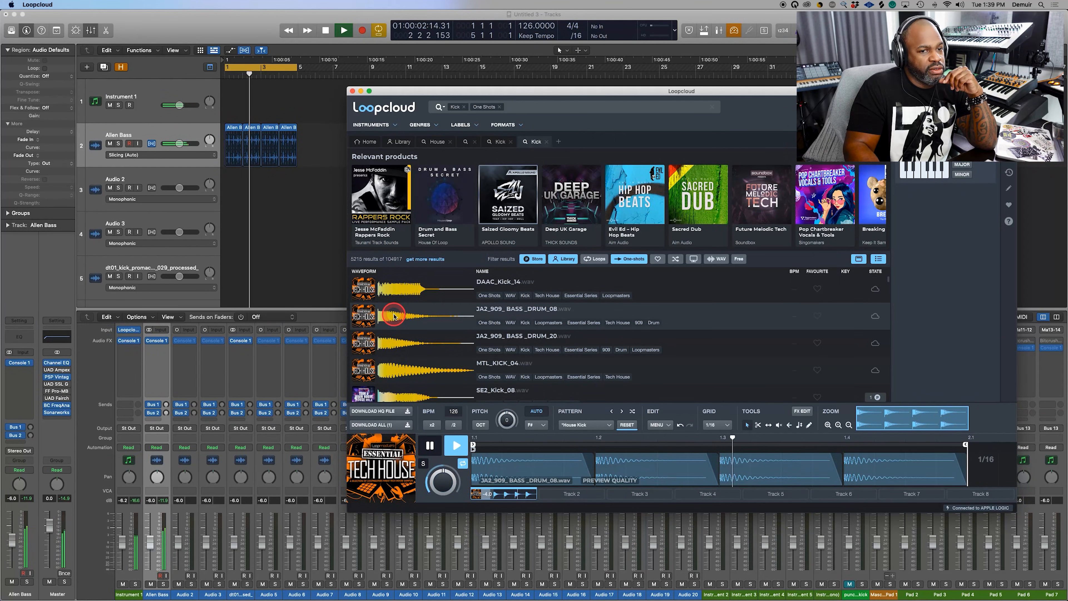
key(Down)
key(Down)
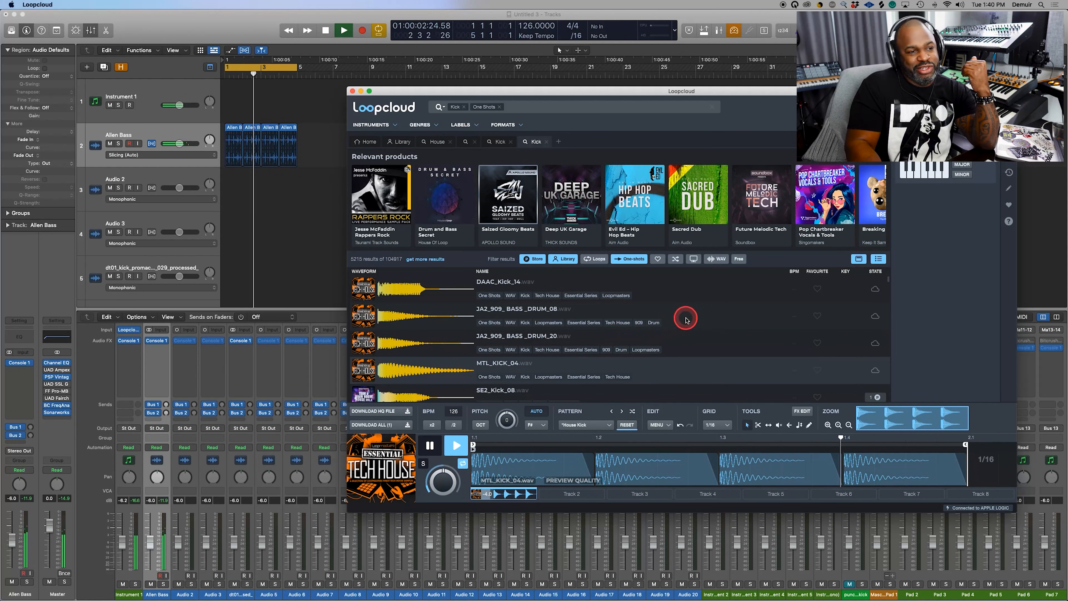
scroll(686, 315, down, 2)
scroll(686, 319, up, 1)
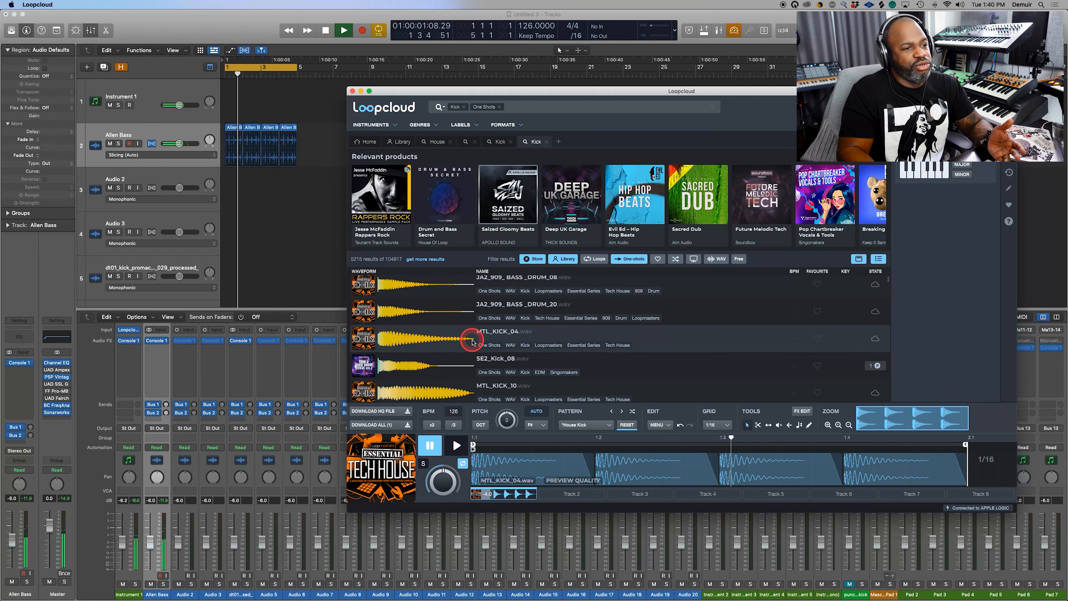
Step: Switch to Logic and stop the bassline playback
click(325, 36)
click(432, 170)
key(ctrl+Up)
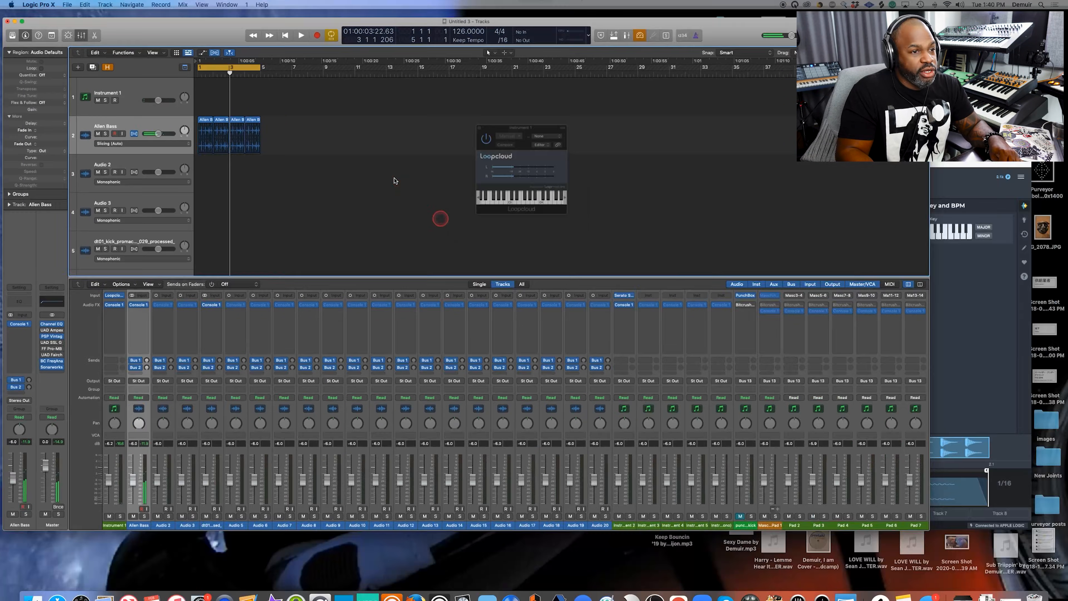
Step: Return to Loopcloud, download MTL_KICK_04, and place its processed version at bar 1 of track 3 in Logic
click(730, 340)
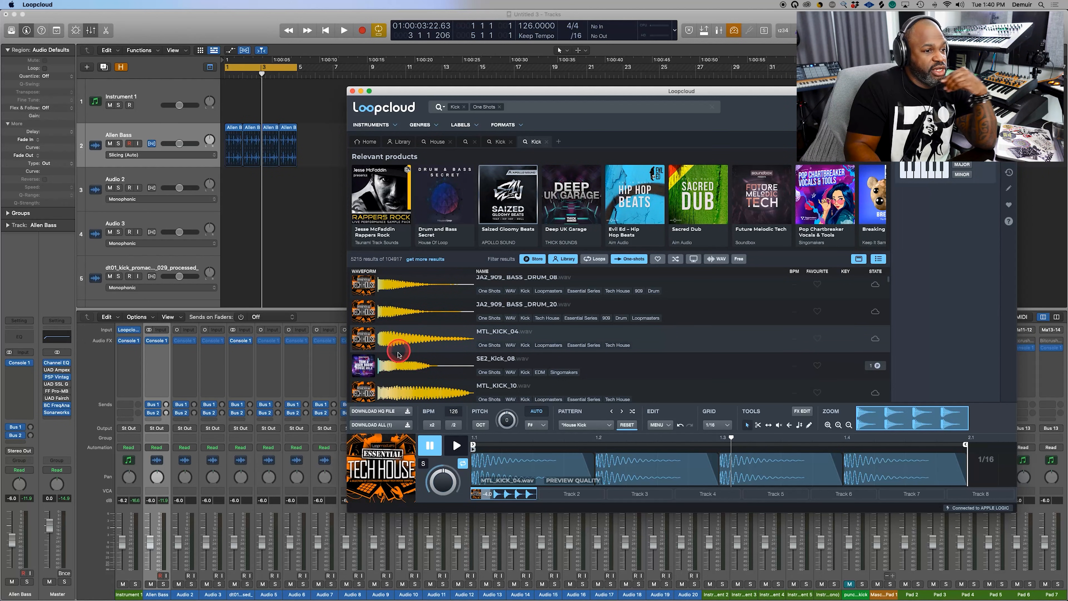
click(383, 426)
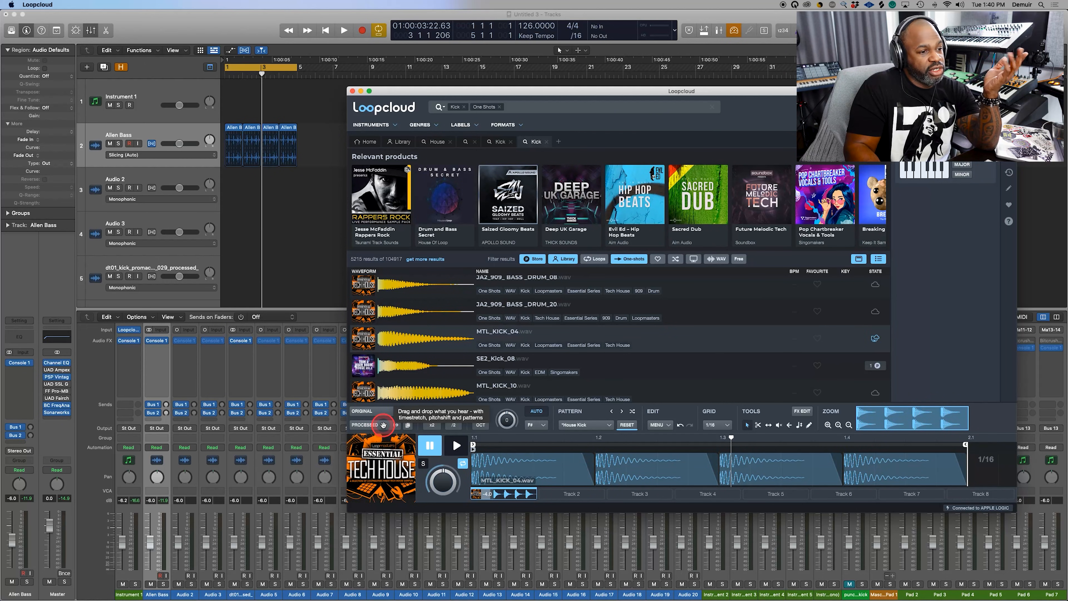
drag(384, 425, 225, 198)
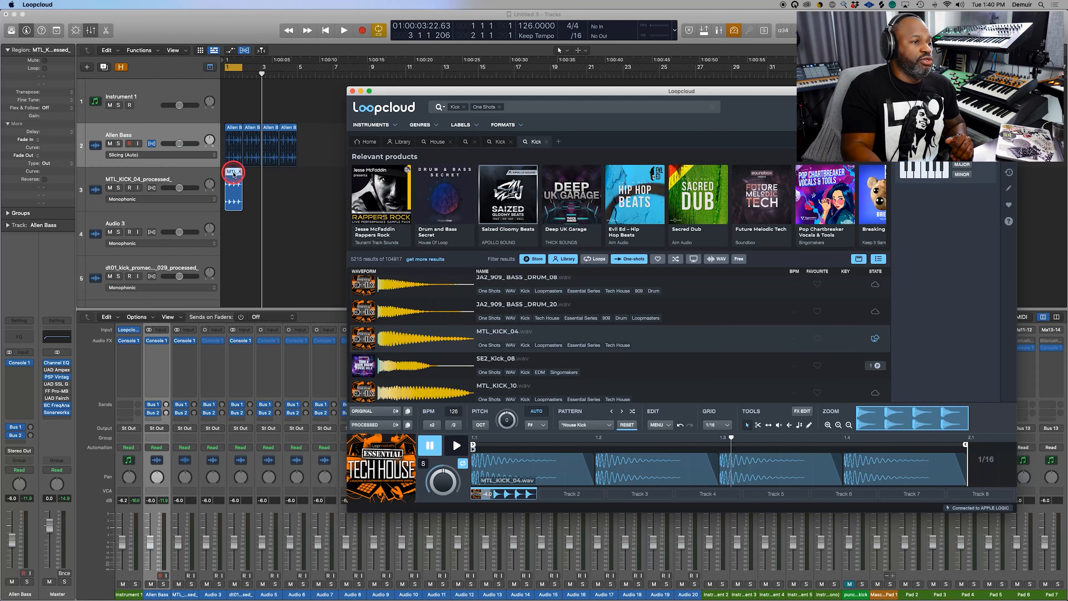
Step: Switch to Logic and repeat the kick region on track 3 with 3 copies
click(315, 123)
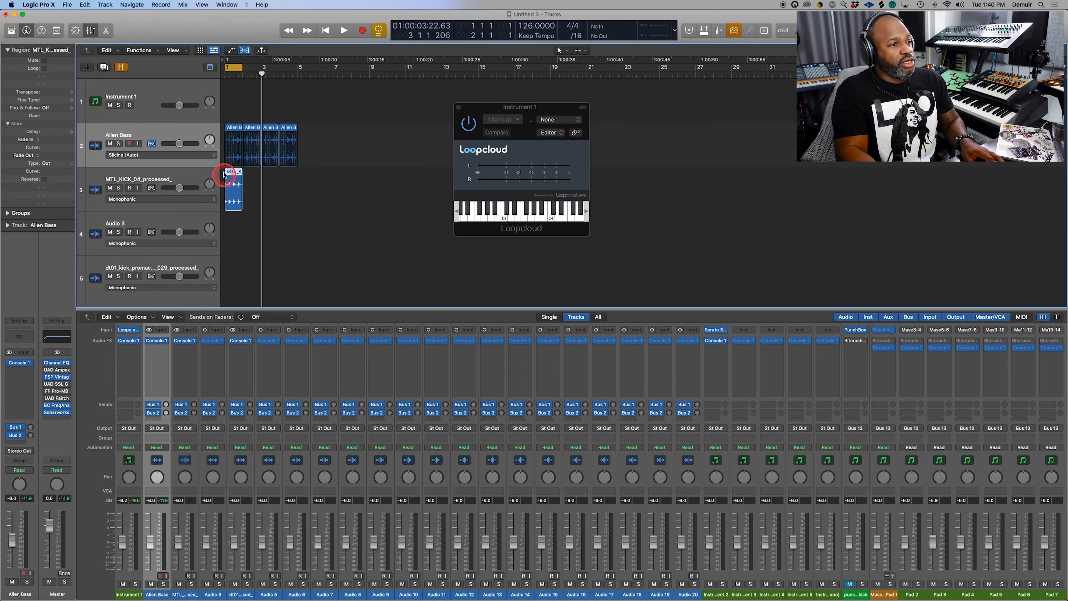
key(super+r)
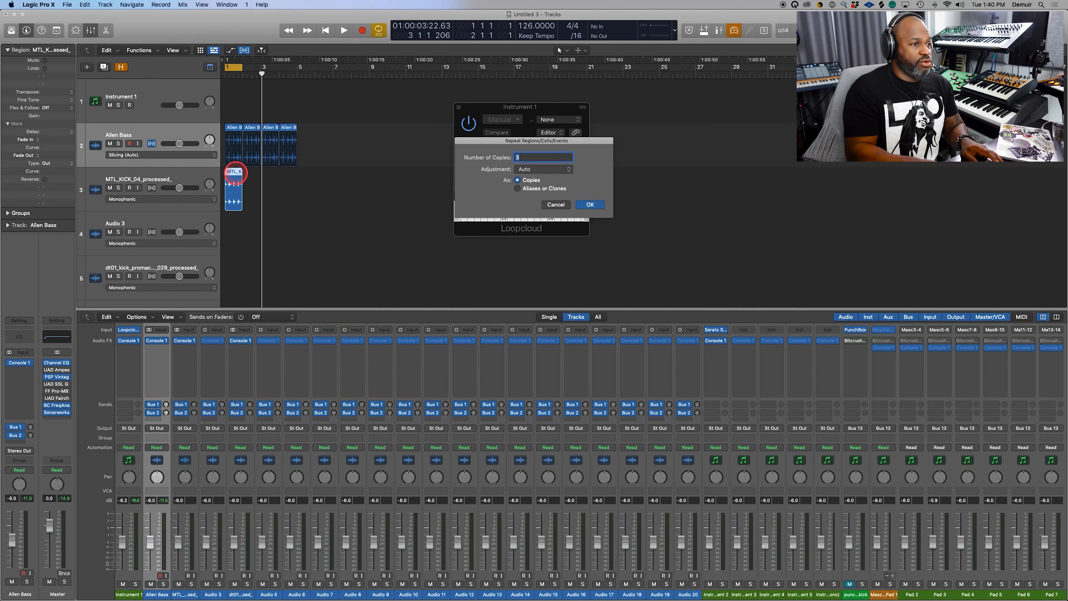
key(Return)
Step: Select all bass and kick regions, start cycle playback over bars 1 to 5, and return to Loopcloud
drag(334, 110, 197, 202)
key(space)
key(ctrl+Up)
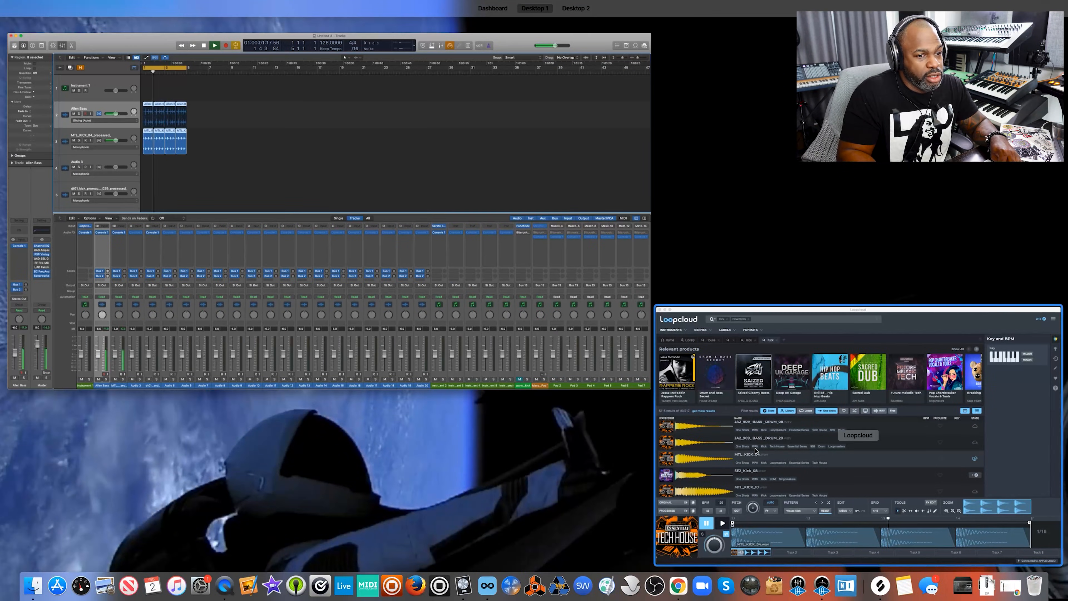
click(747, 449)
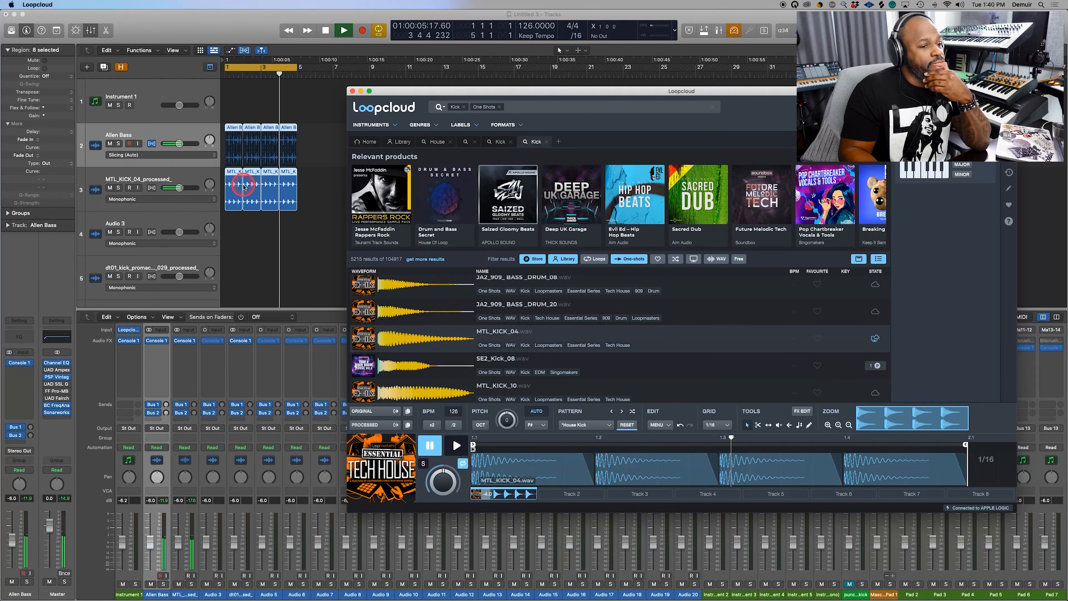
click(381, 231)
click(276, 204)
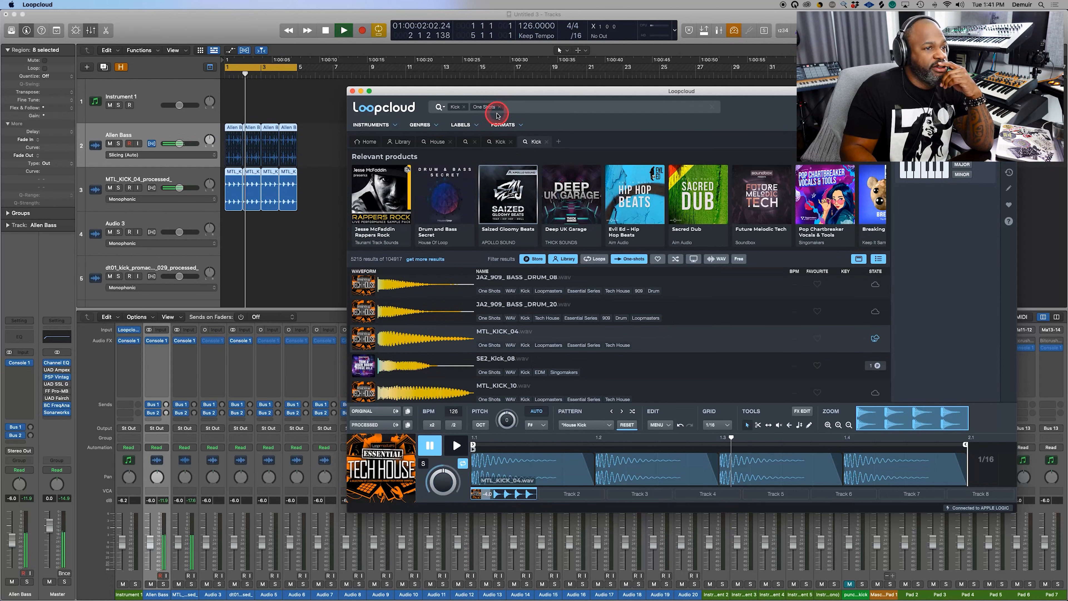
Step: Replace the kick search with "open hat" and restrict the results to one-shots
click(464, 108)
click(477, 106)
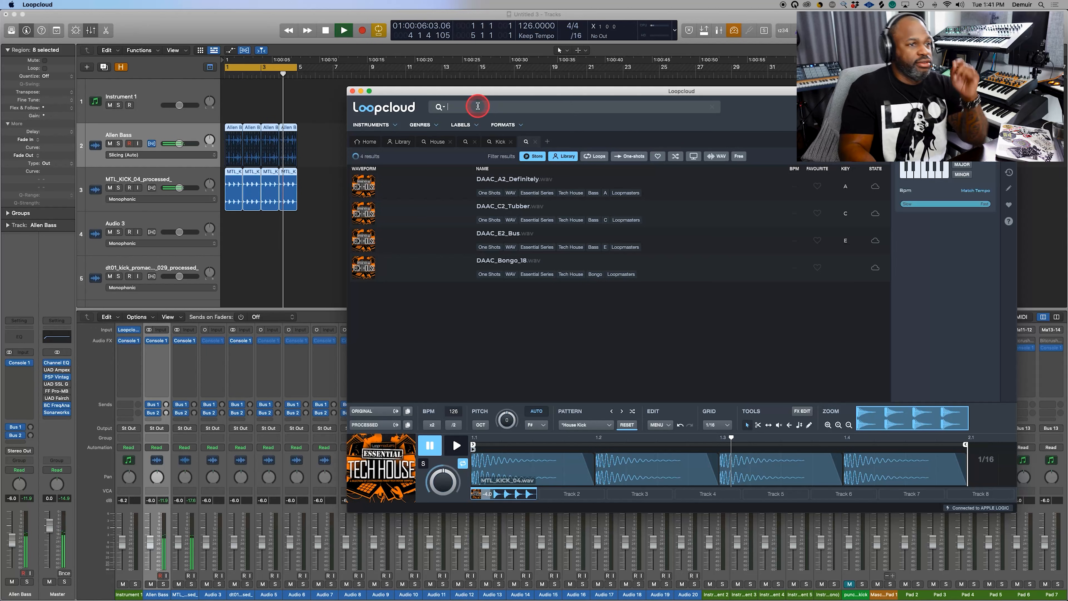
text(open hat)
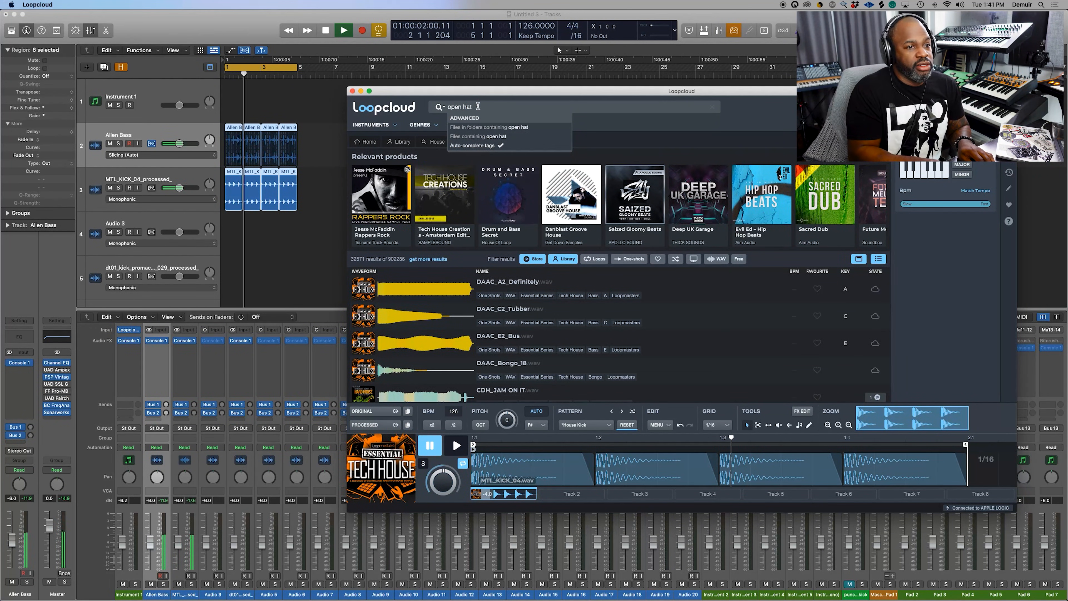
key(Return)
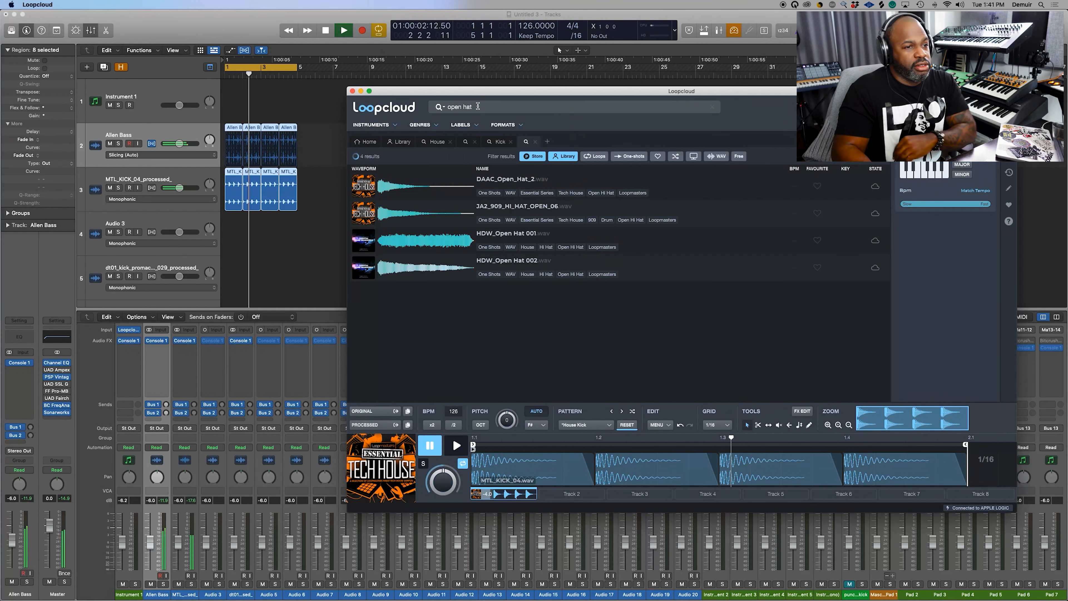
click(628, 253)
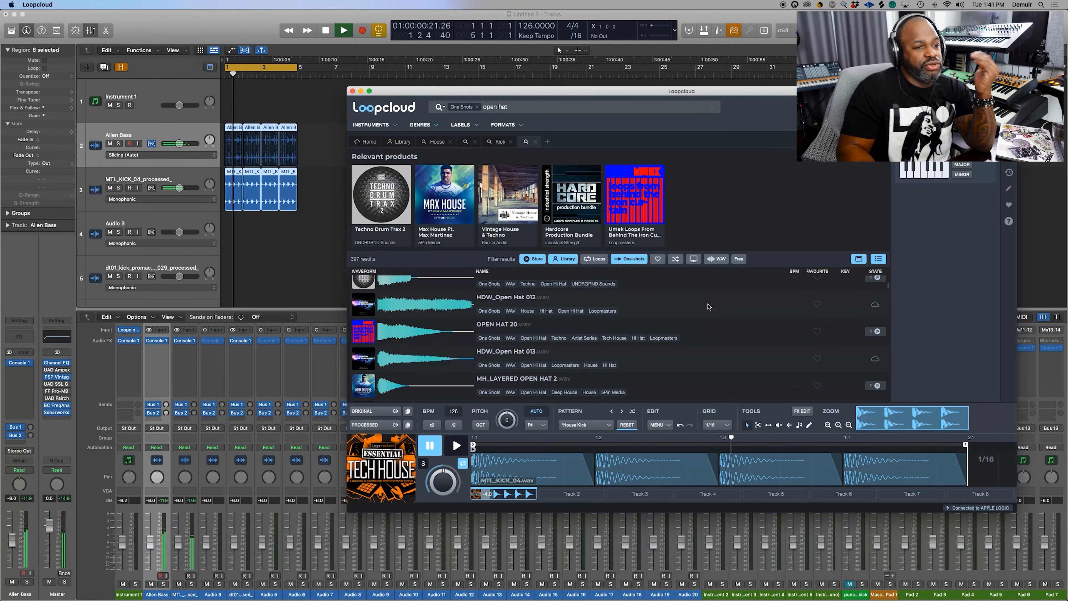
Step: Sort the open hat results by state and look through the list of samples
scroll(709, 308, up, 11)
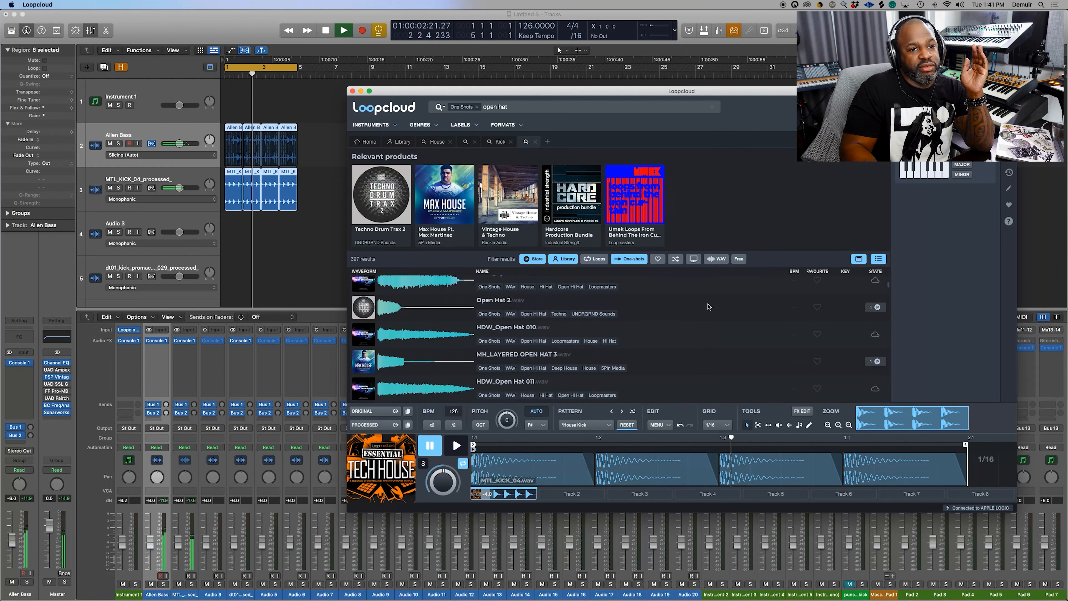
scroll(710, 307, up, 3)
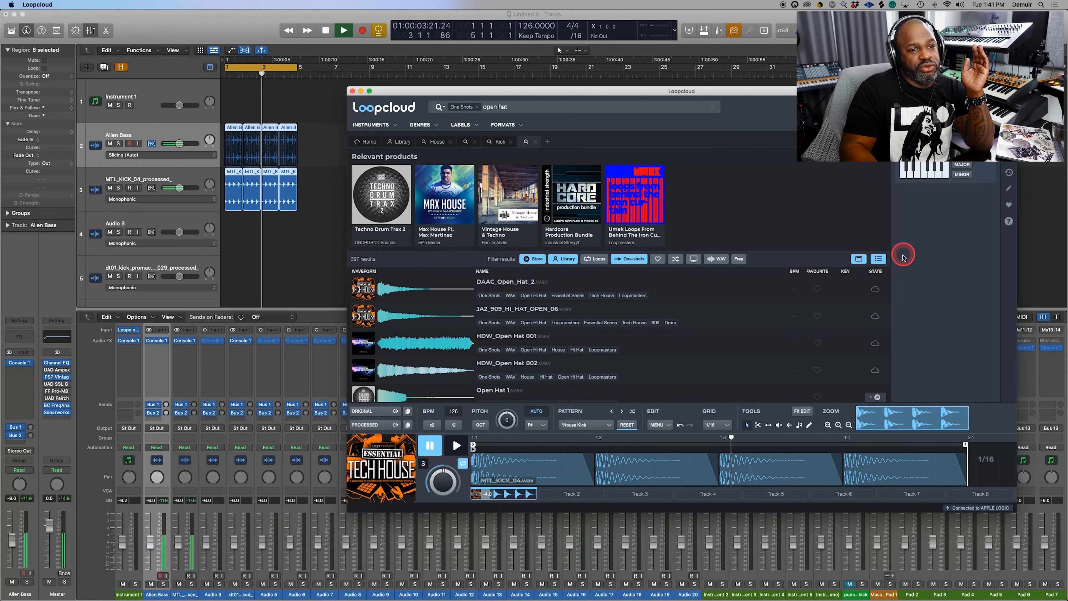
click(874, 273)
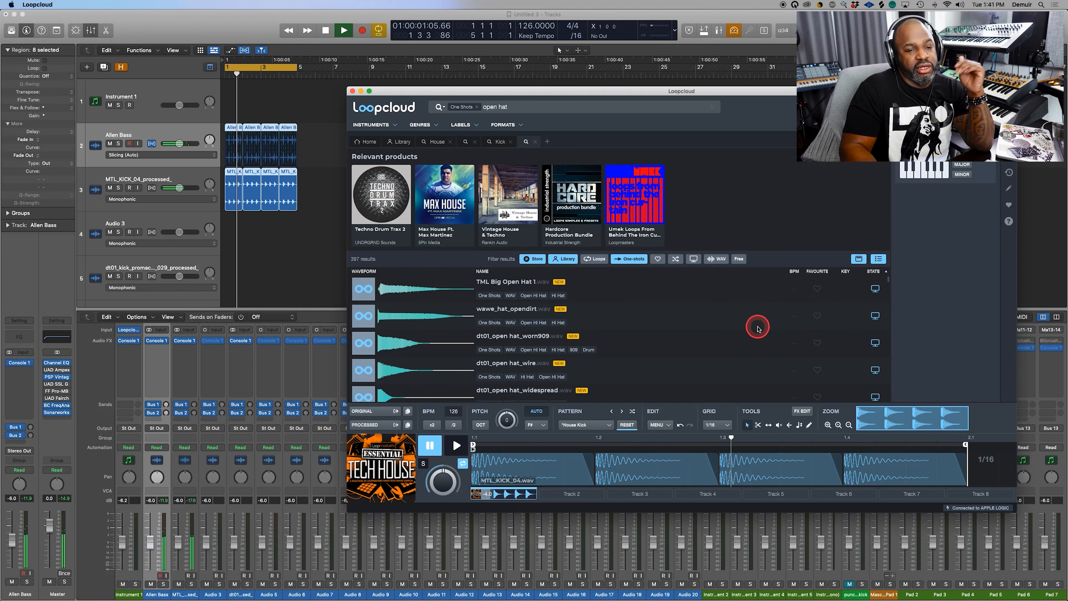
scroll(875, 316, down, 5)
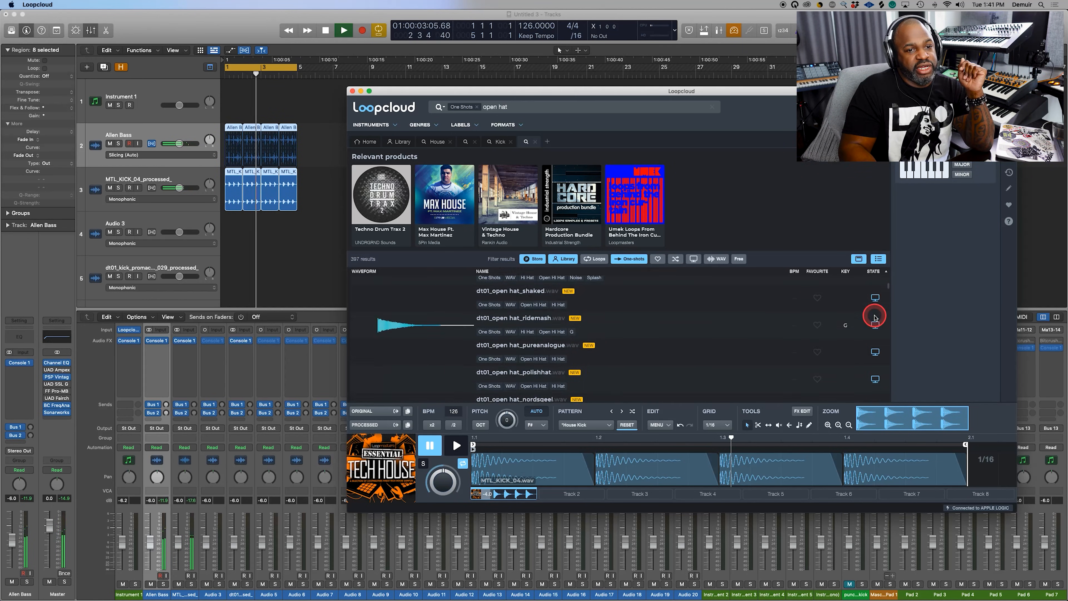
scroll(875, 318, down, 5)
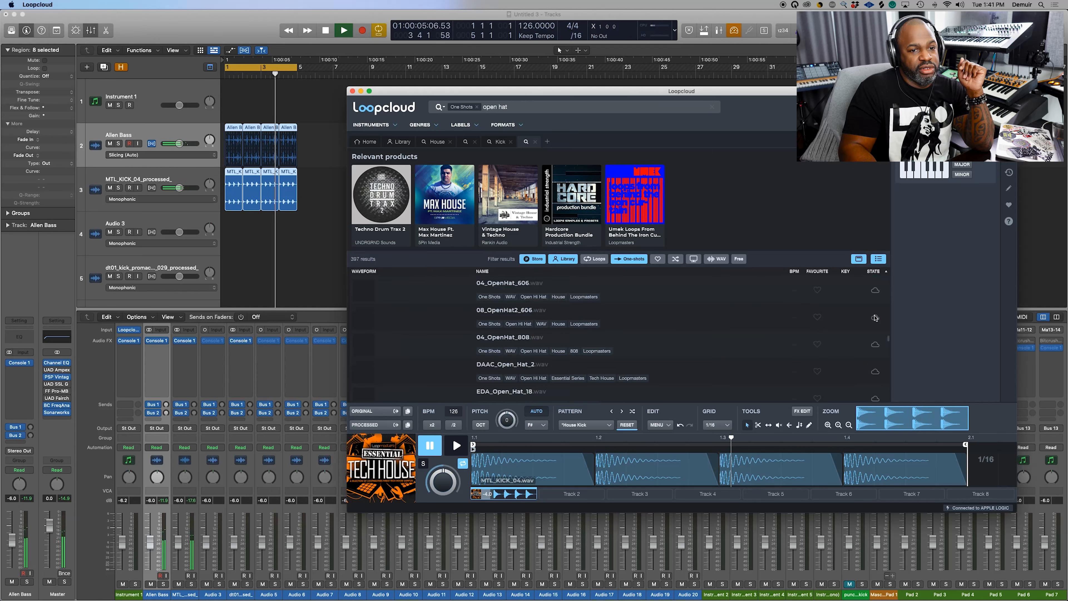
click(875, 305)
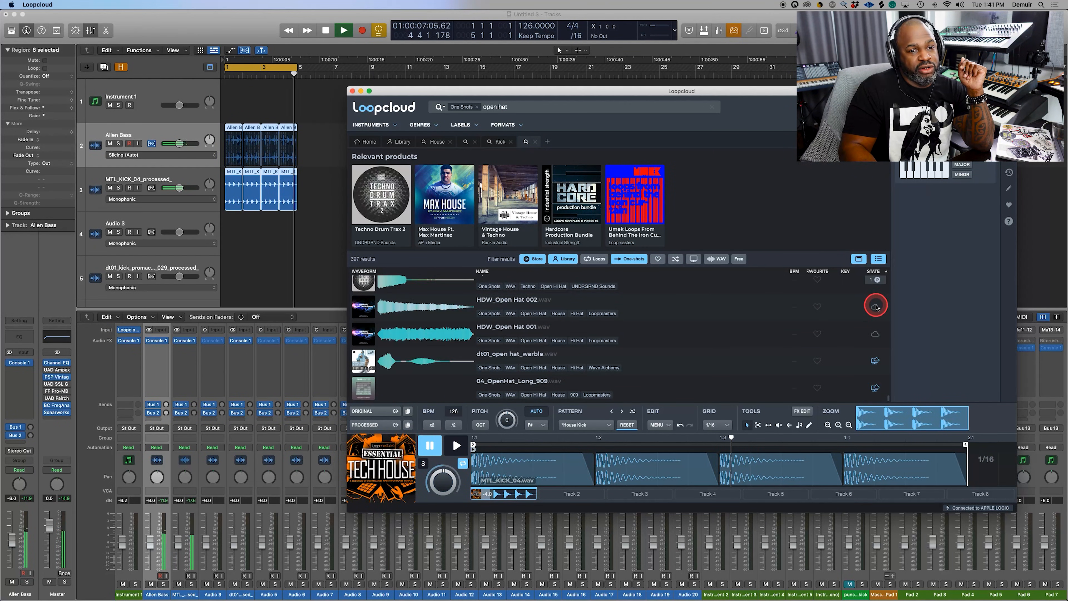
click(838, 341)
scroll(840, 344, down, 10)
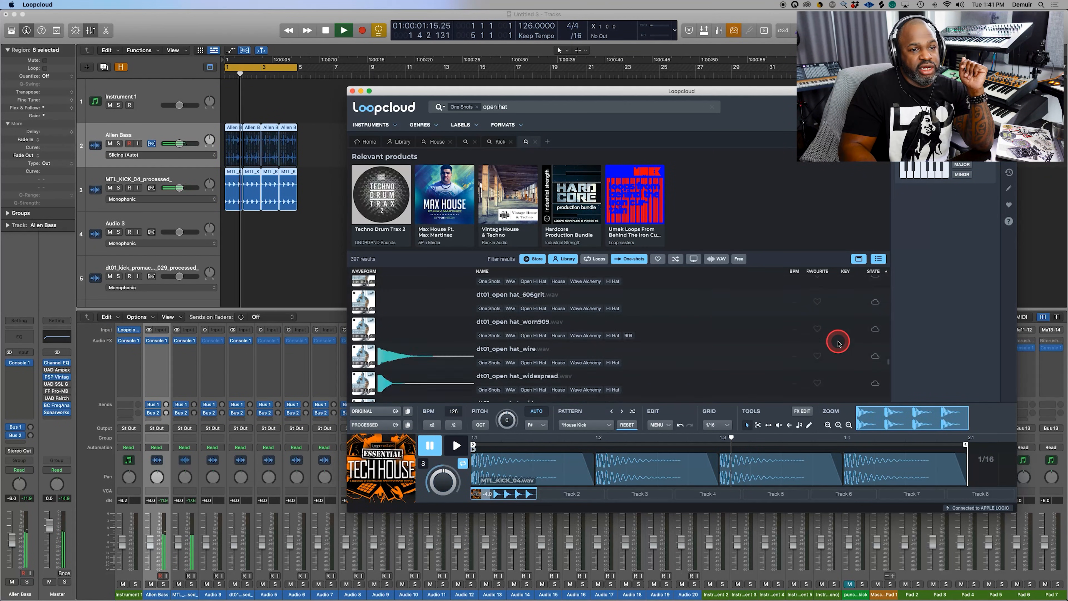
scroll(838, 344, down, 8)
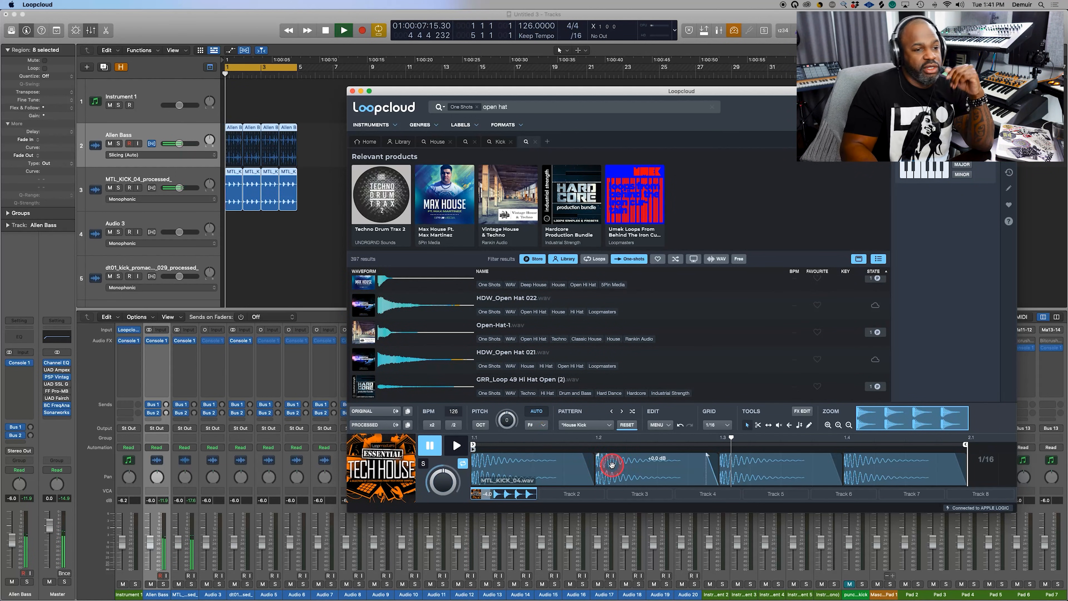
Step: Apply the House Hats 1 pattern from the Hats and Shakers factory presets and briefly preview it
click(607, 426)
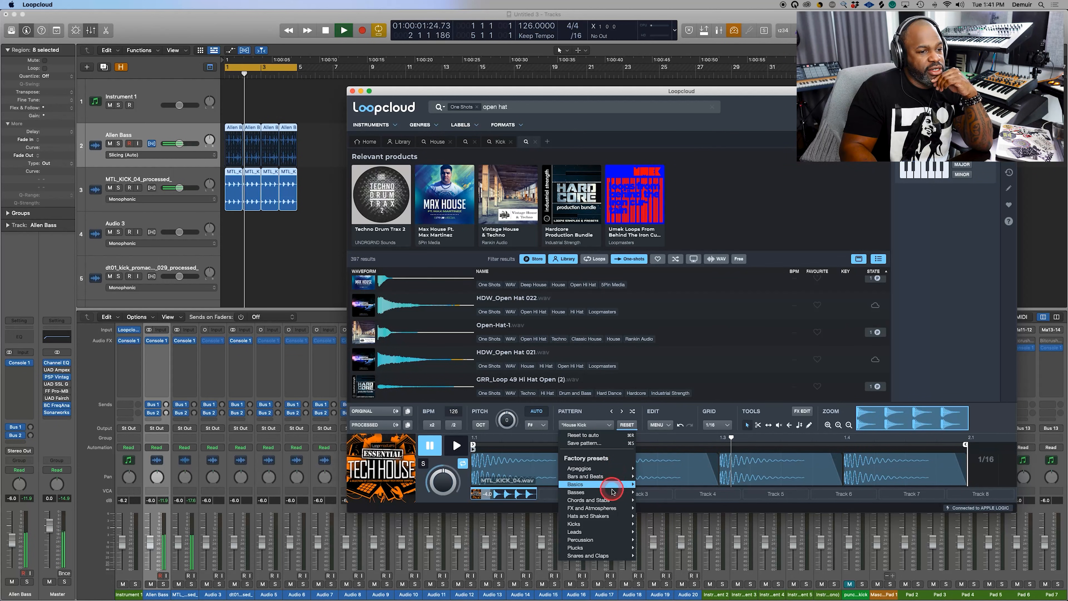
mouse_move(611, 486)
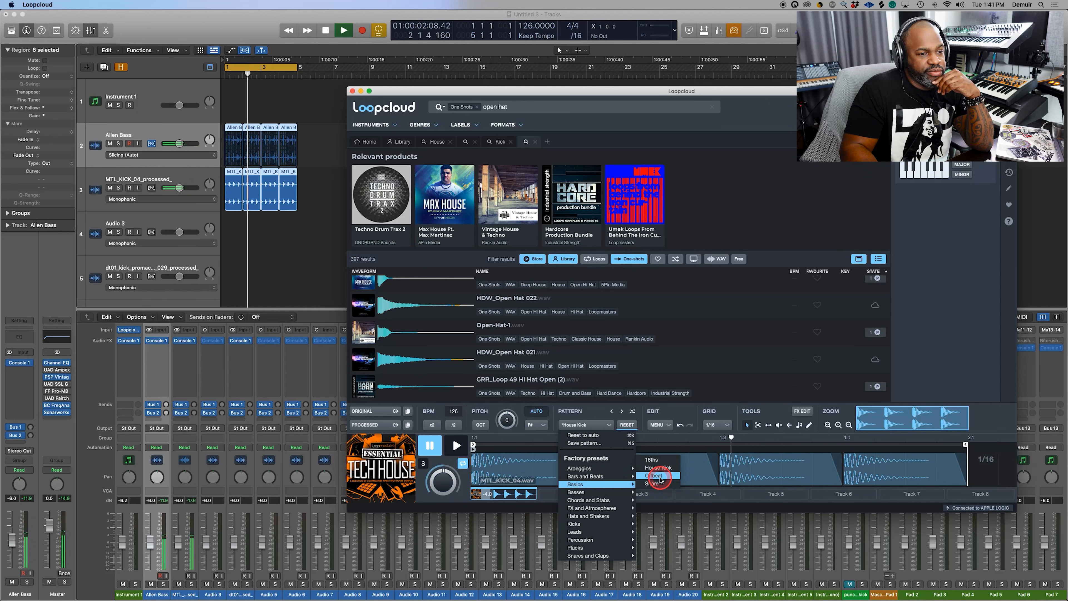
mouse_move(621, 505)
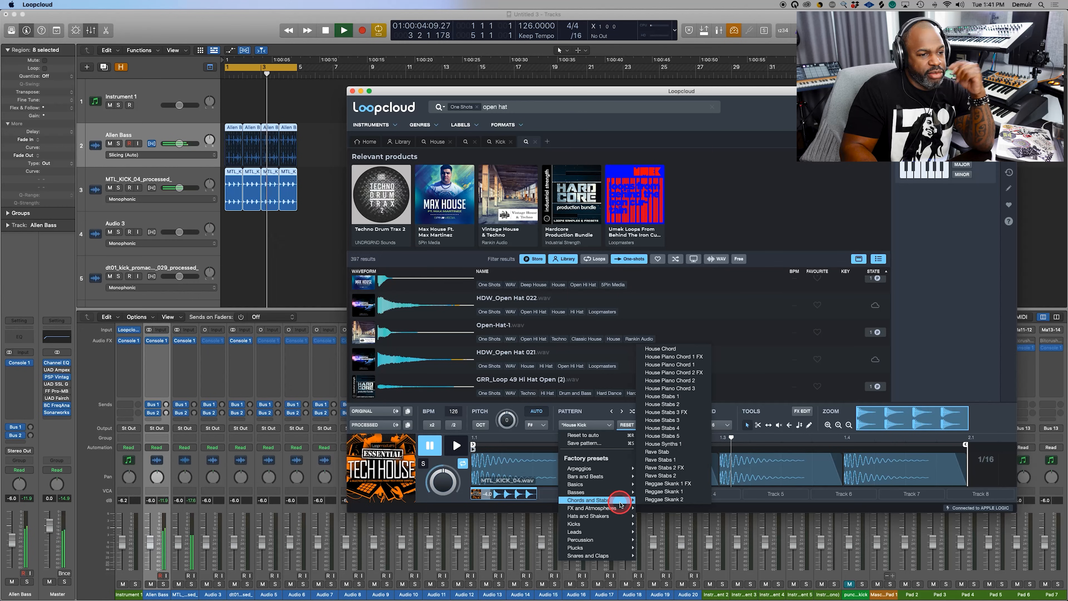
mouse_move(615, 538)
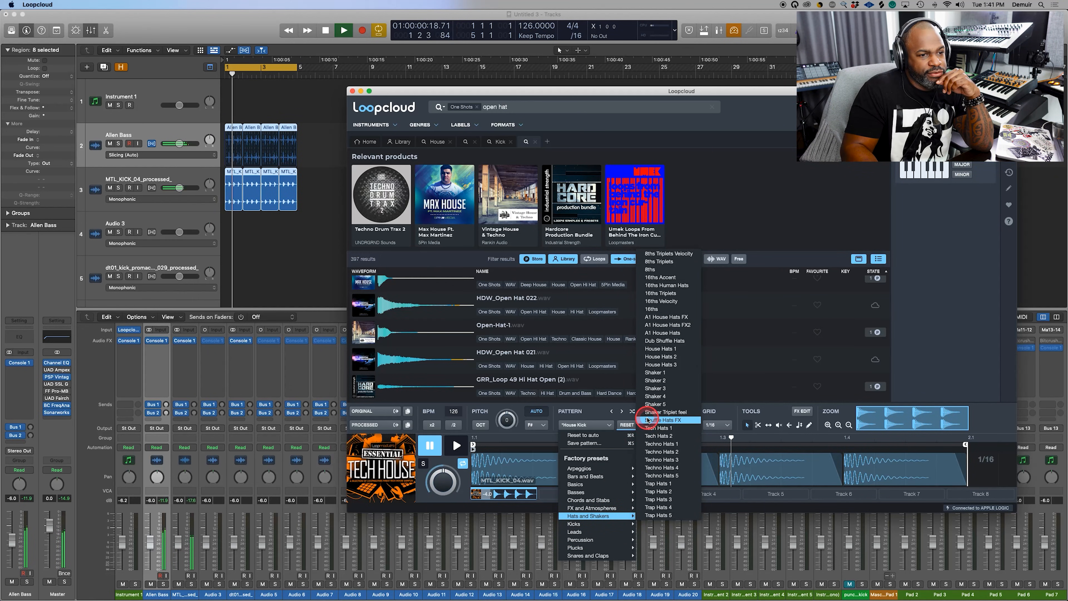
click(651, 349)
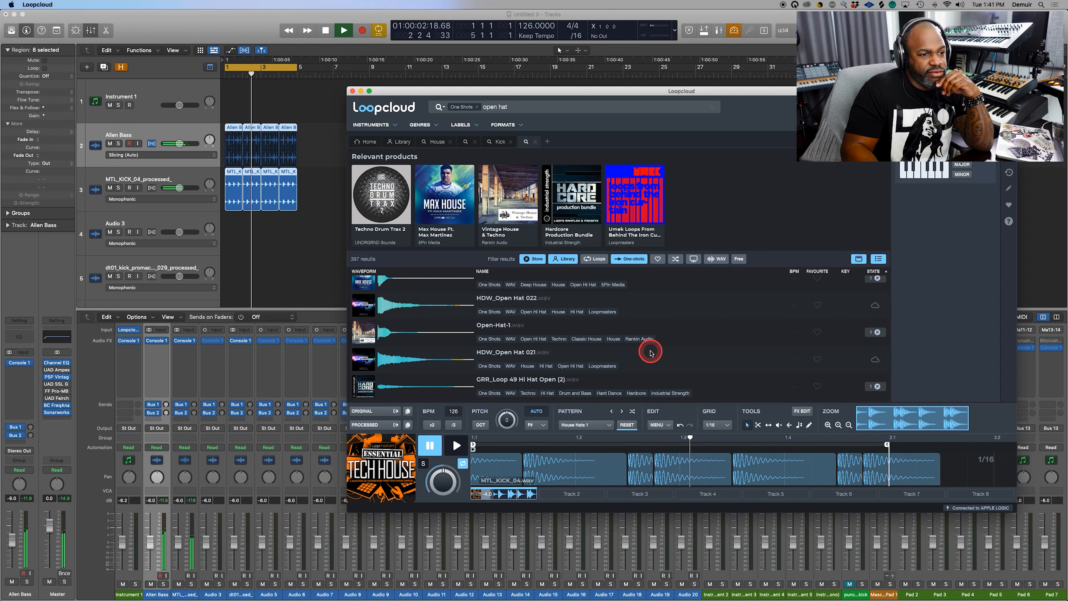
click(457, 450)
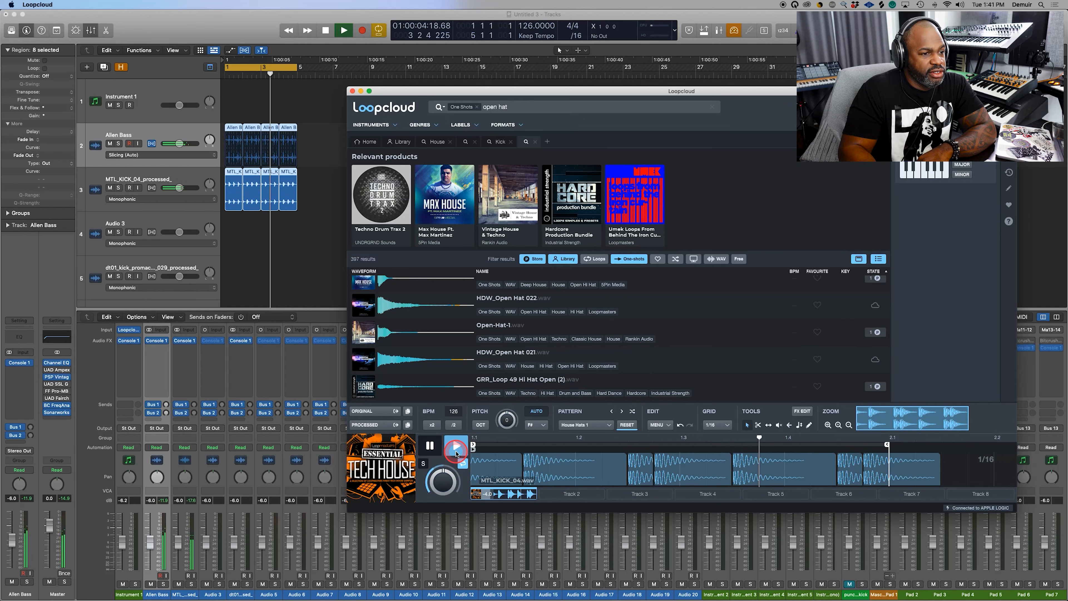
click(430, 445)
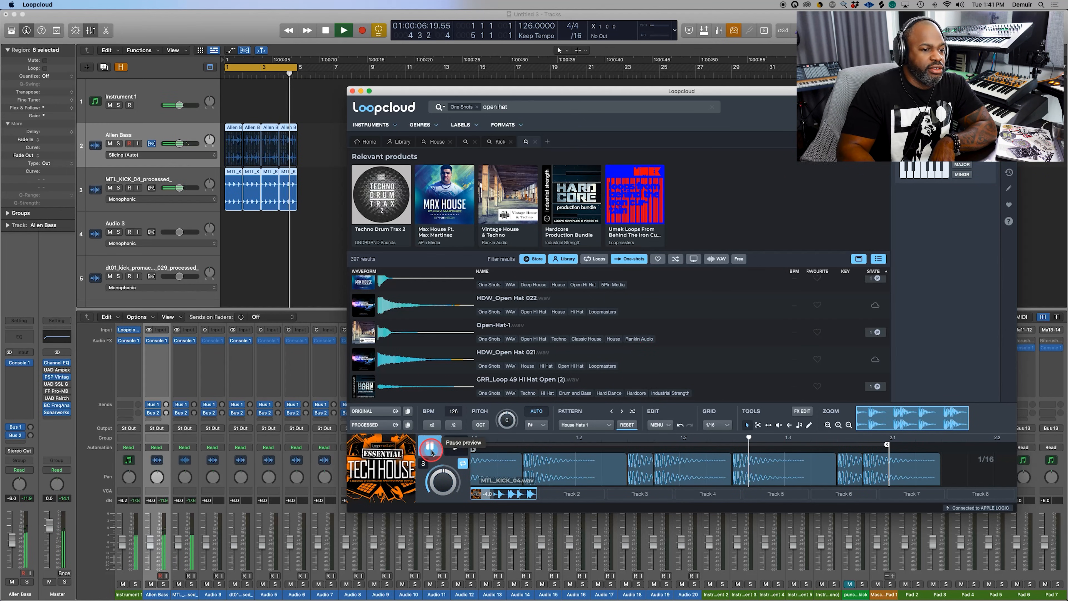
Step: Audition the Open-Hat-1 sample with the pattern and remove the pattern's first, third and fifth slices
click(355, 338)
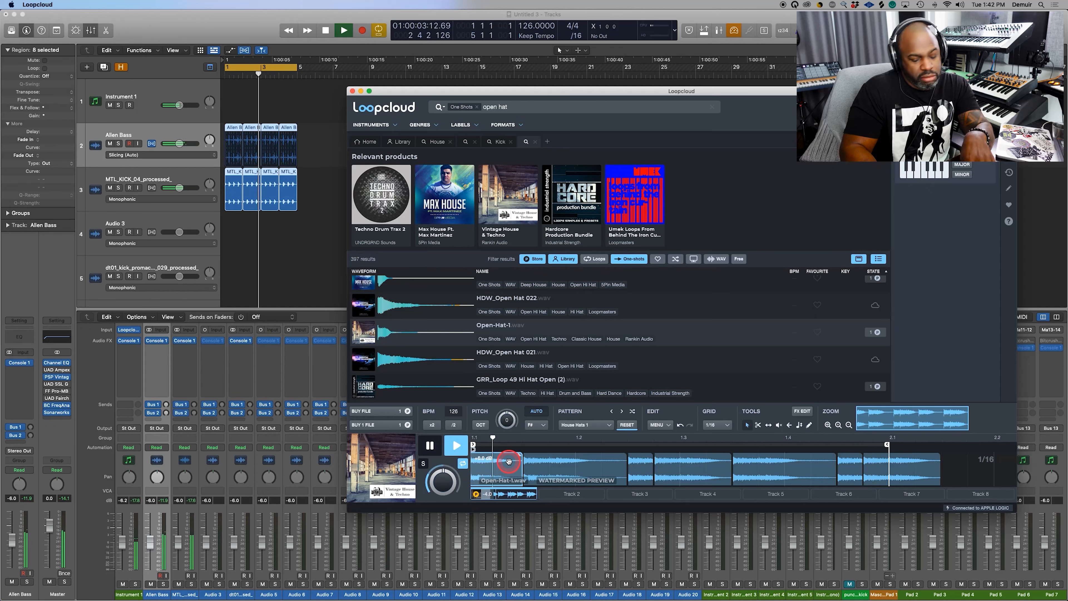
drag(509, 461, 778, 463)
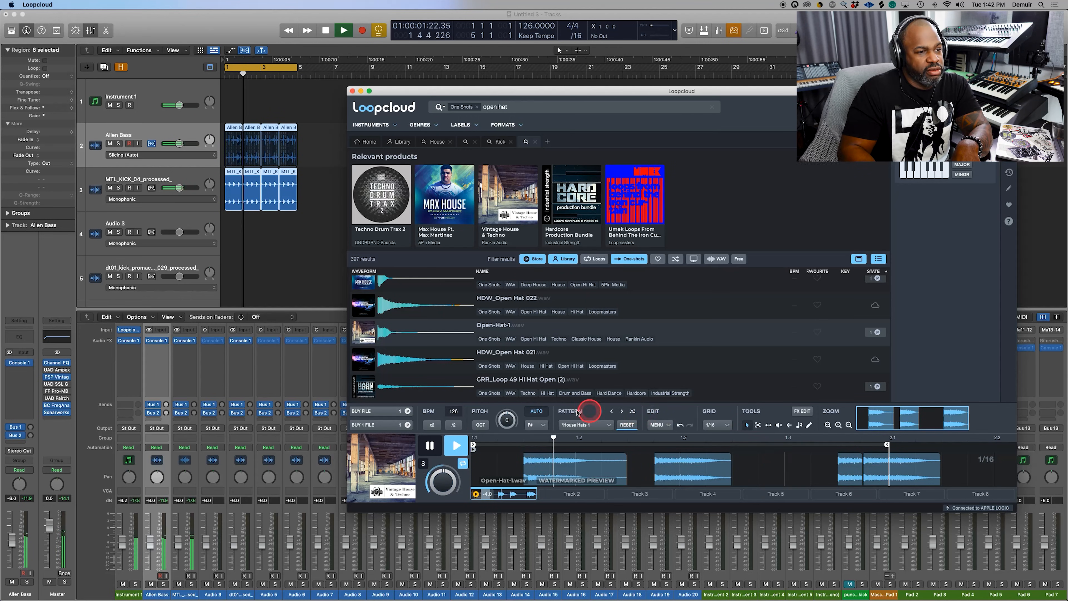
Step: Switch the open hat pattern to House Hats 2 and audition the HDW_Open Hat 022 sample with it
click(610, 426)
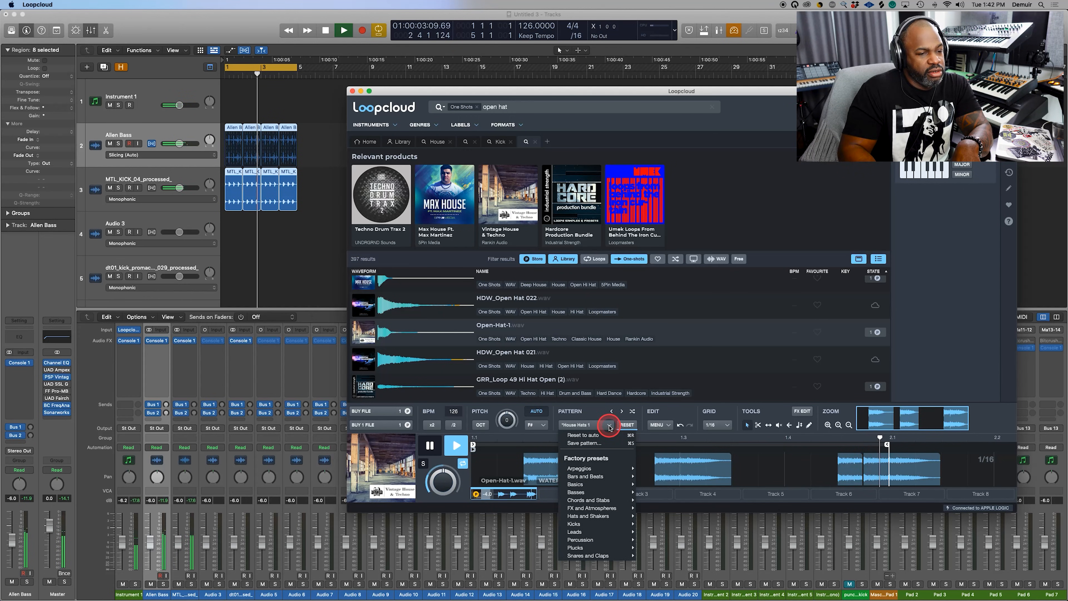
click(622, 412)
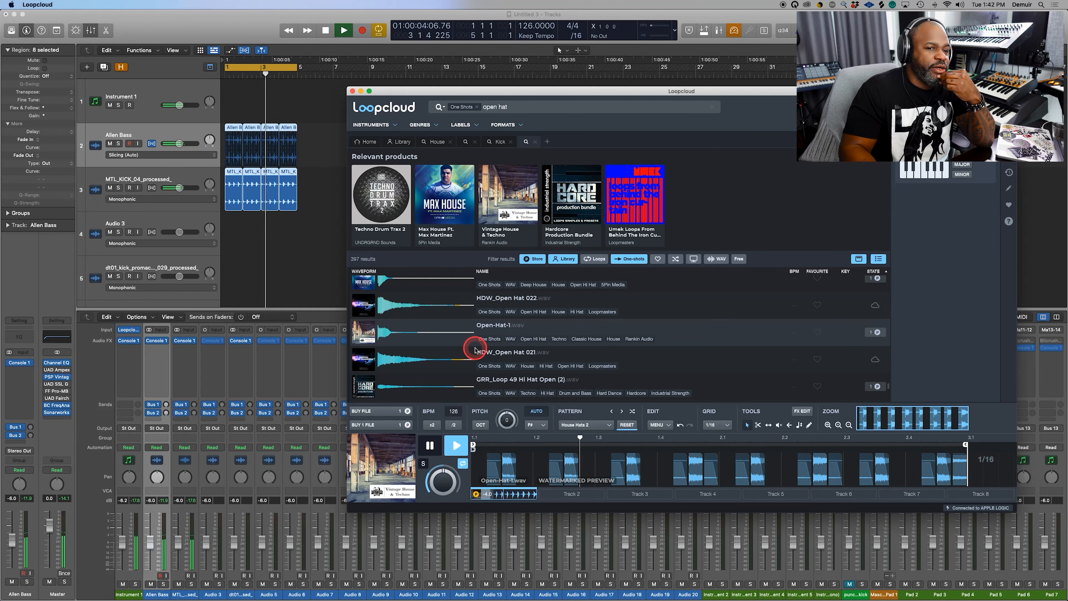
scroll(475, 350, down, 5)
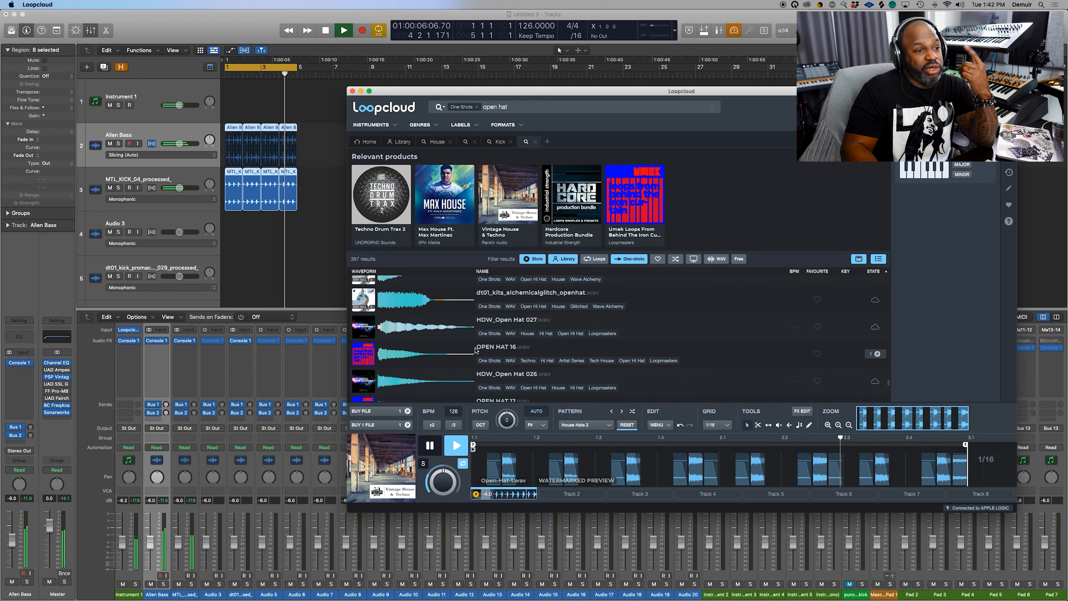
click(391, 329)
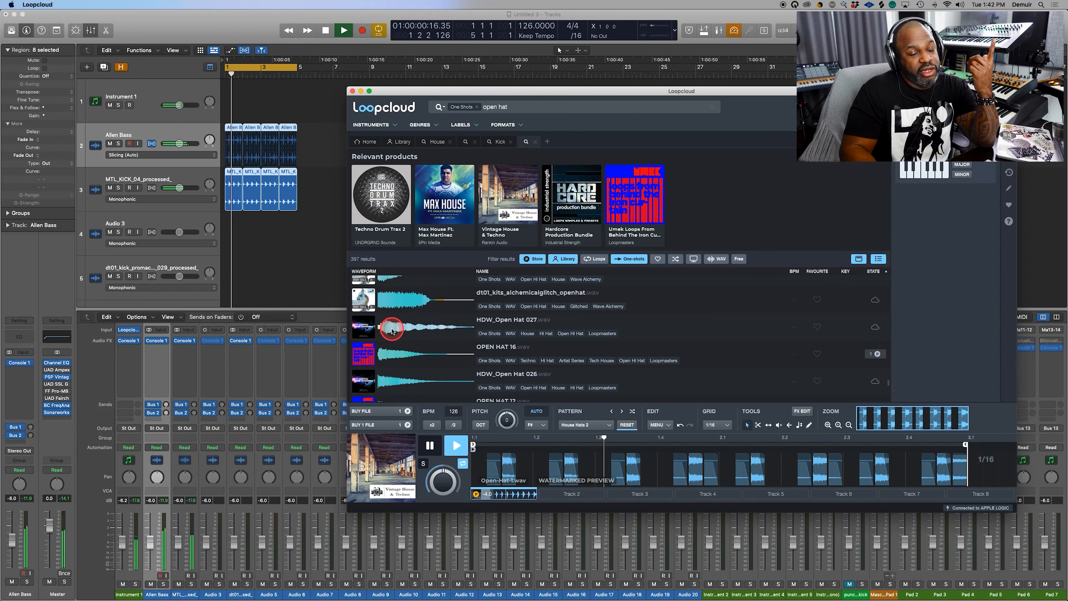
scroll(418, 328, up, 5)
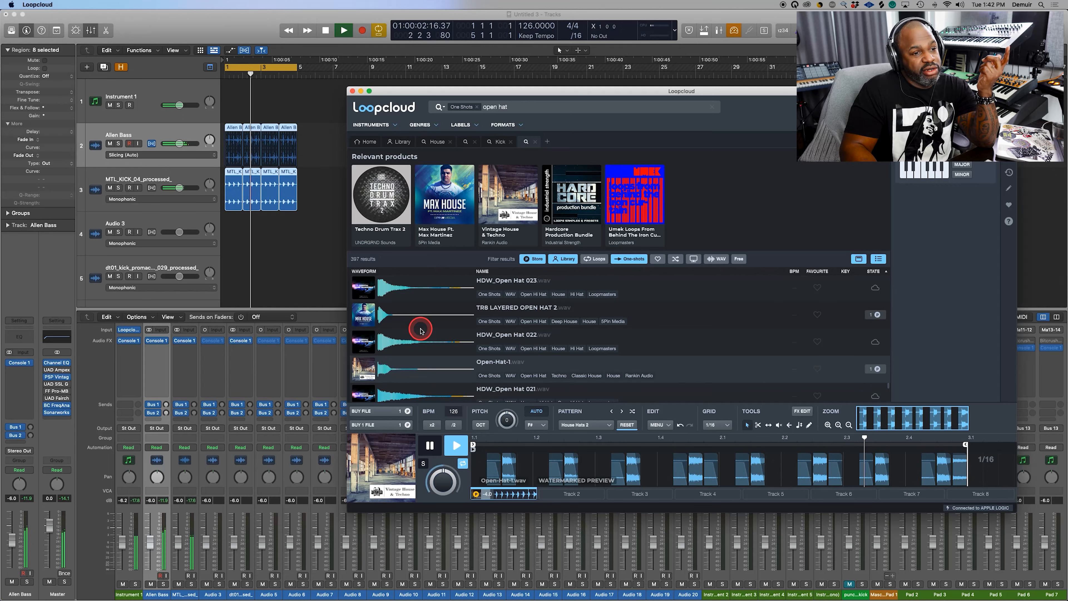
click(380, 345)
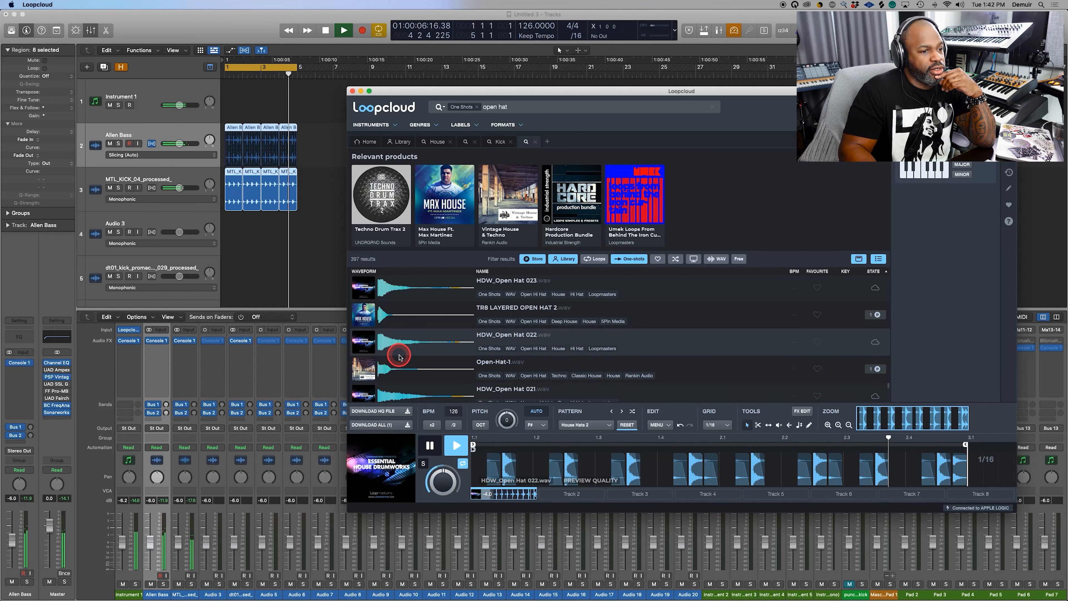
Step: Audition the TR8 LAYERED OPEN HAT 2, HDW_Open Hat 023 and HDW_Open Hat 026 samples with the pattern
click(386, 315)
click(388, 289)
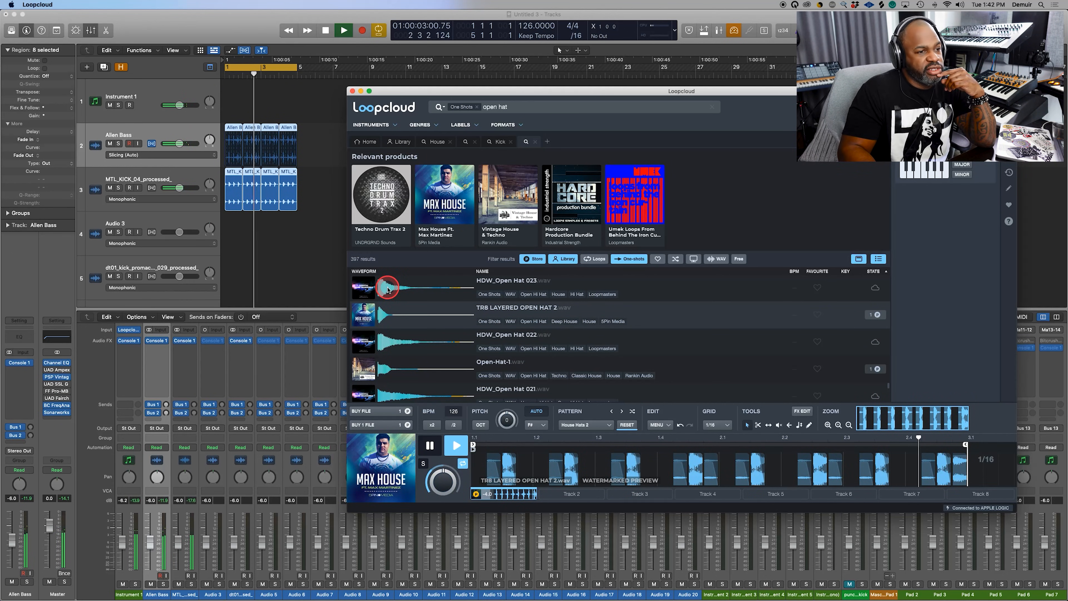
click(387, 289)
scroll(420, 299, up, 4)
scroll(419, 299, up, 3)
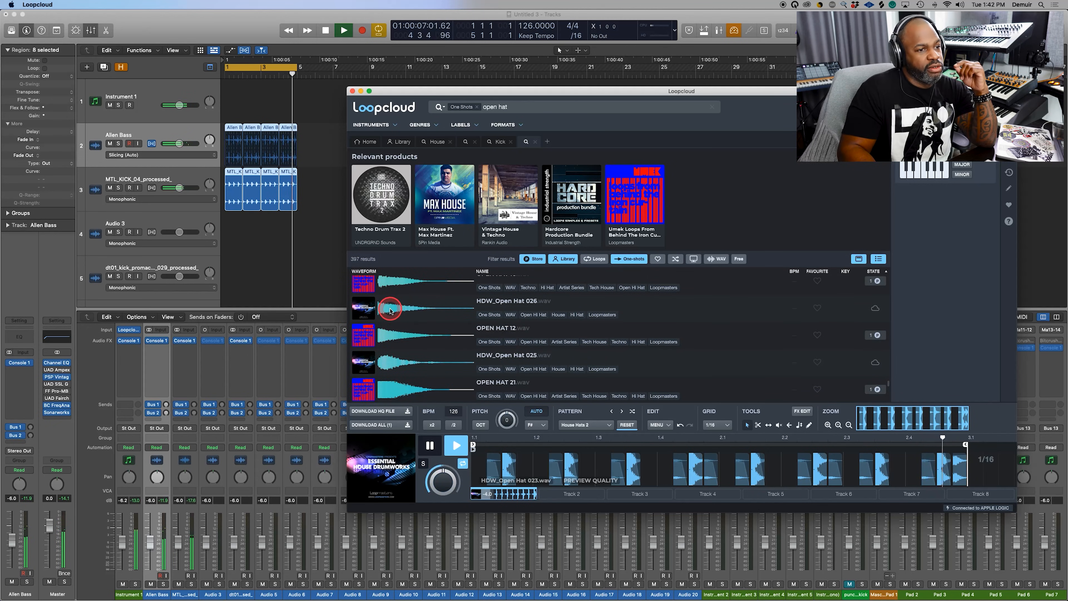
click(390, 311)
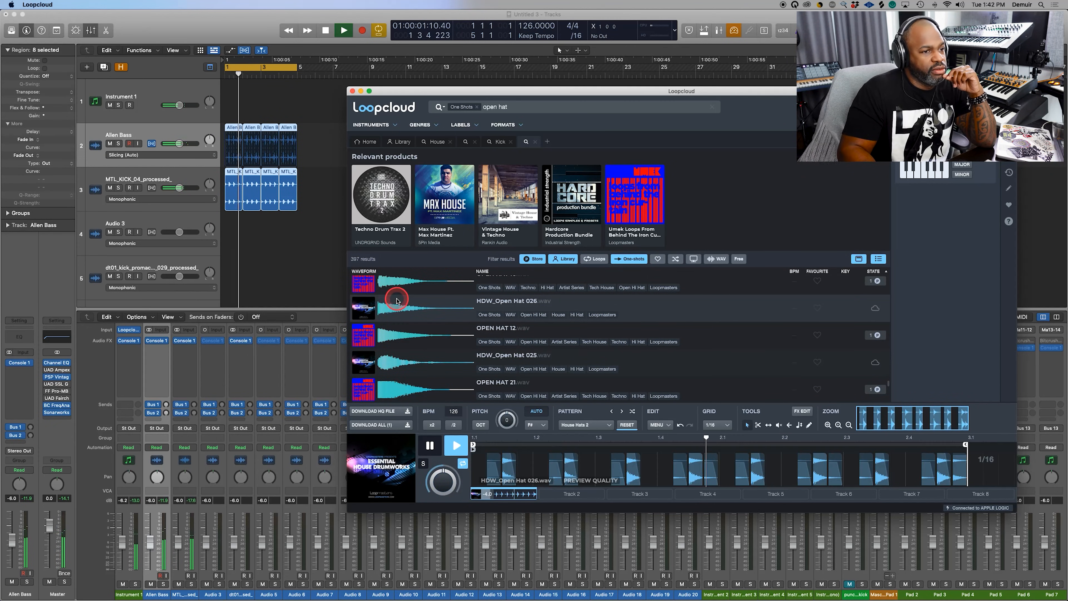
Step: Audition the OPEN HAT 16 sample and adjust the preview volume
click(391, 283)
click(447, 475)
drag(447, 474, 445, 465)
click(444, 465)
Step: Audition open hats from the dt01 series further along the results, including dt01_open hat_cargo and dt01_open hat_clan
click(418, 351)
scroll(419, 351, down, 5)
click(422, 349)
click(410, 333)
click(386, 314)
click(384, 312)
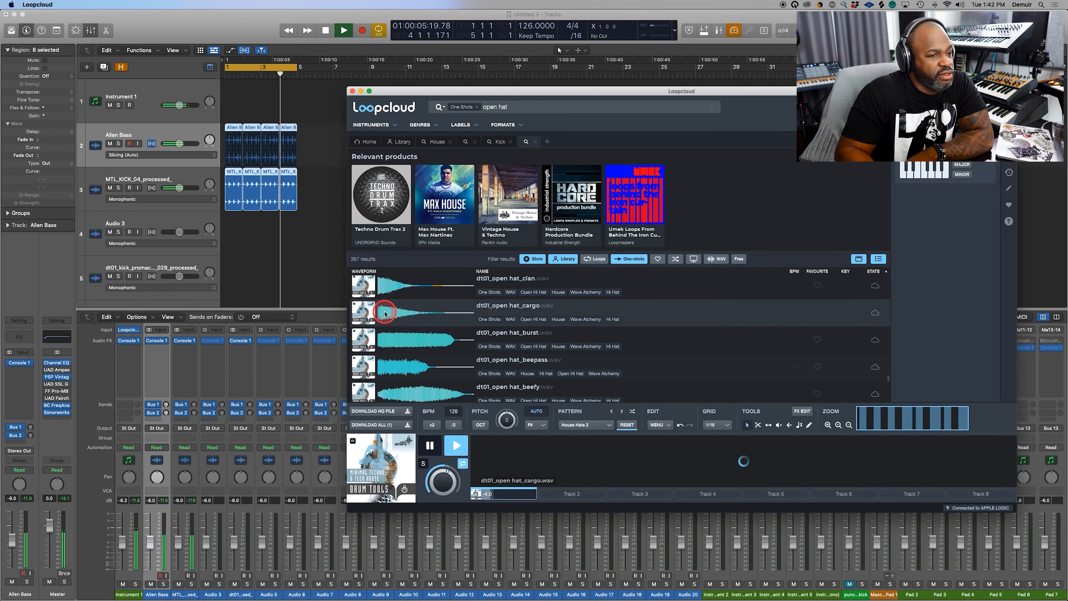
click(393, 282)
Step: Audition the dt01_open hat_dirty and dt01_open hat_distressed samples
scroll(421, 290, up, 5)
scroll(443, 296, down, 2)
click(413, 307)
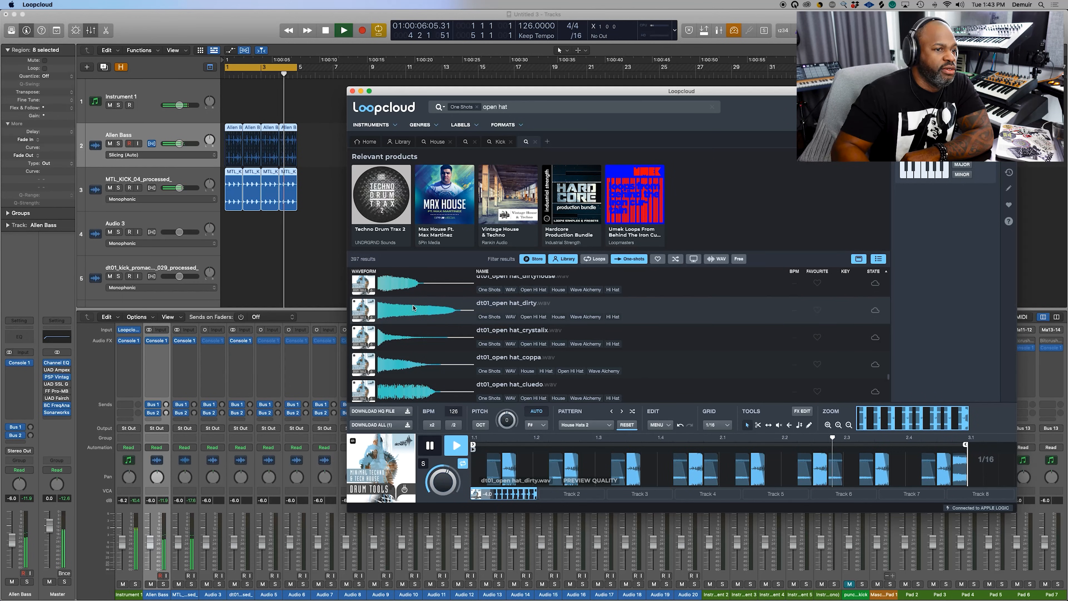
scroll(414, 308, up, 4)
click(395, 323)
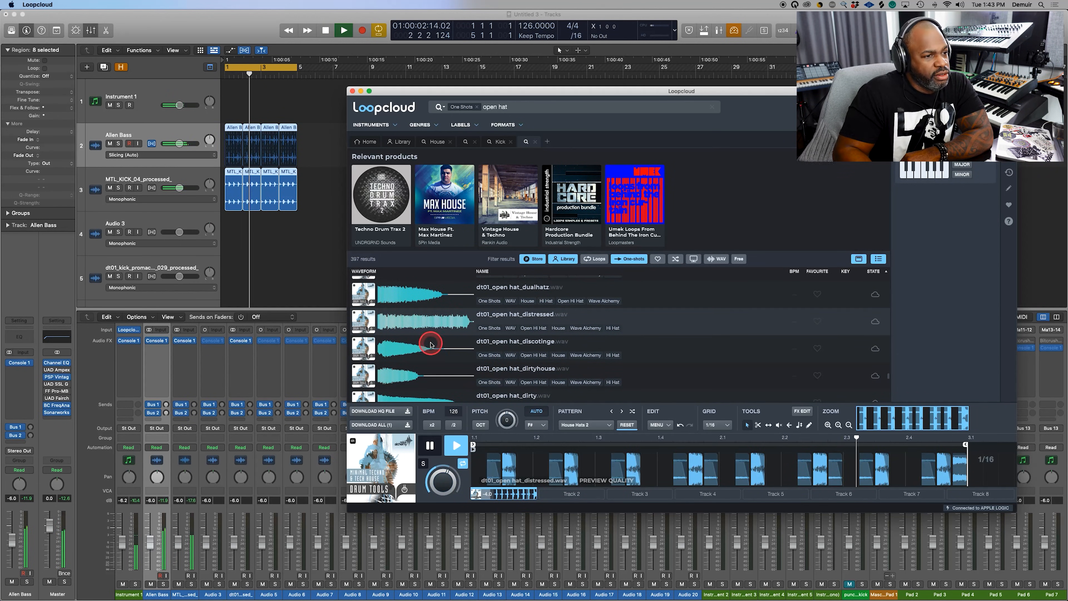
Step: Audition the dt01_open hat_dualhats, dt01_open hat_harsh and dt01_open hat_hockle samples
click(470, 306)
scroll(472, 308, up, 5)
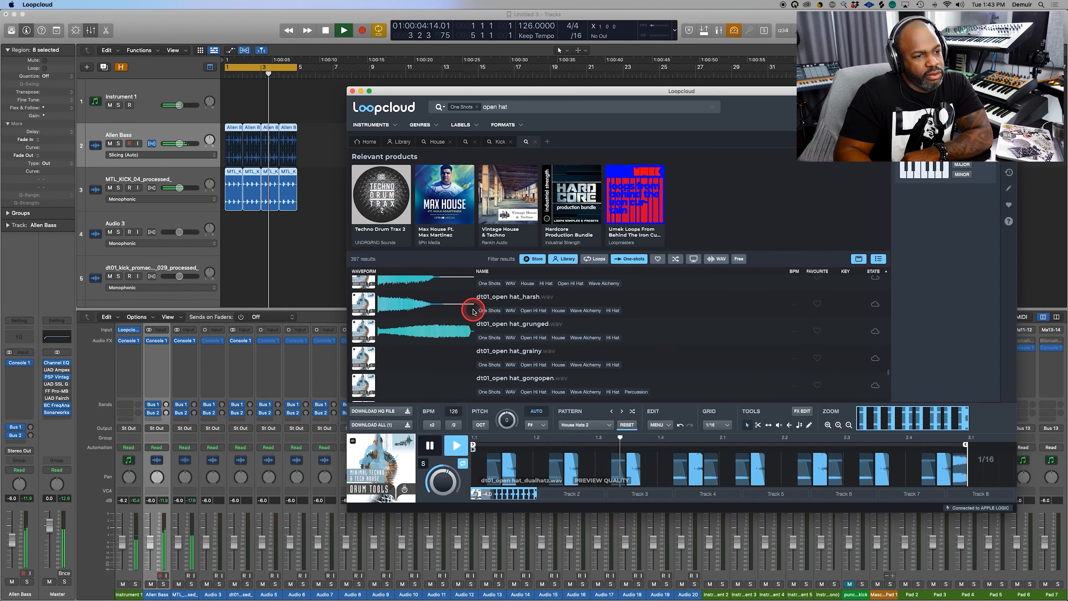
scroll(474, 312, up, 5)
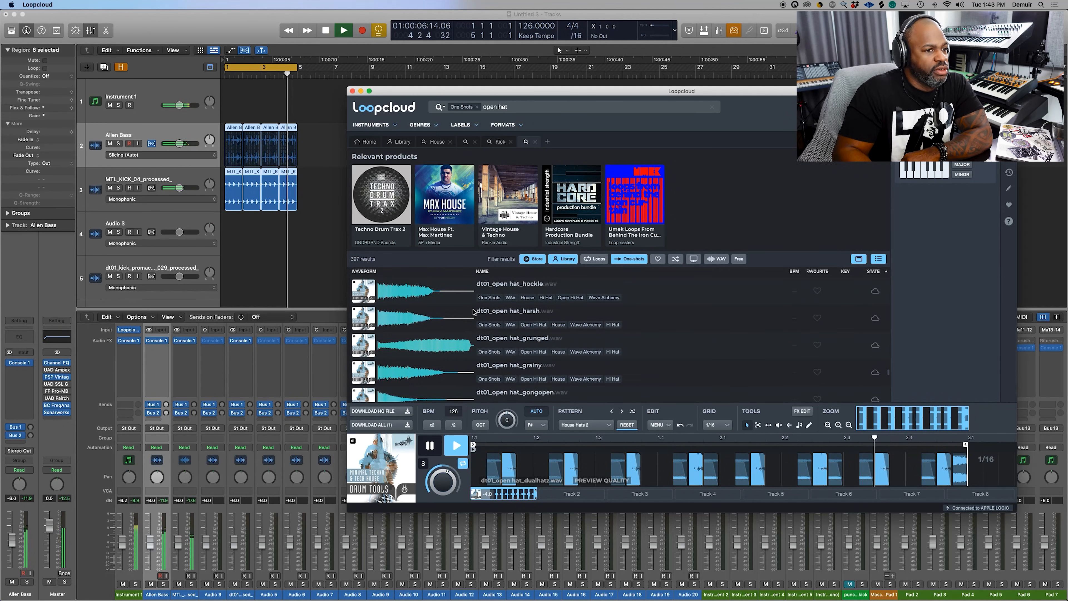
click(447, 333)
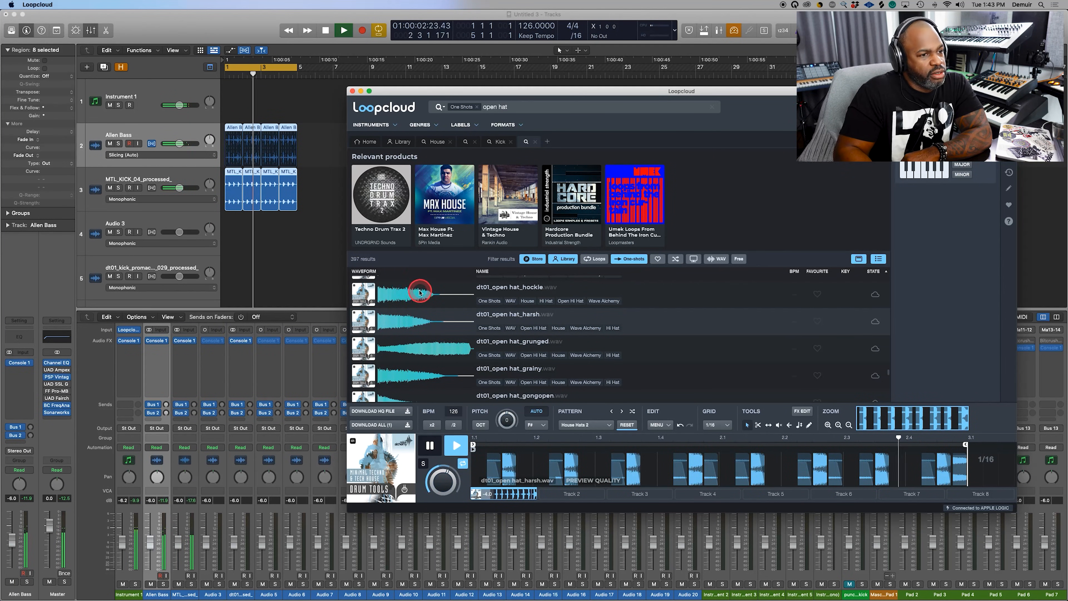
click(406, 295)
click(435, 303)
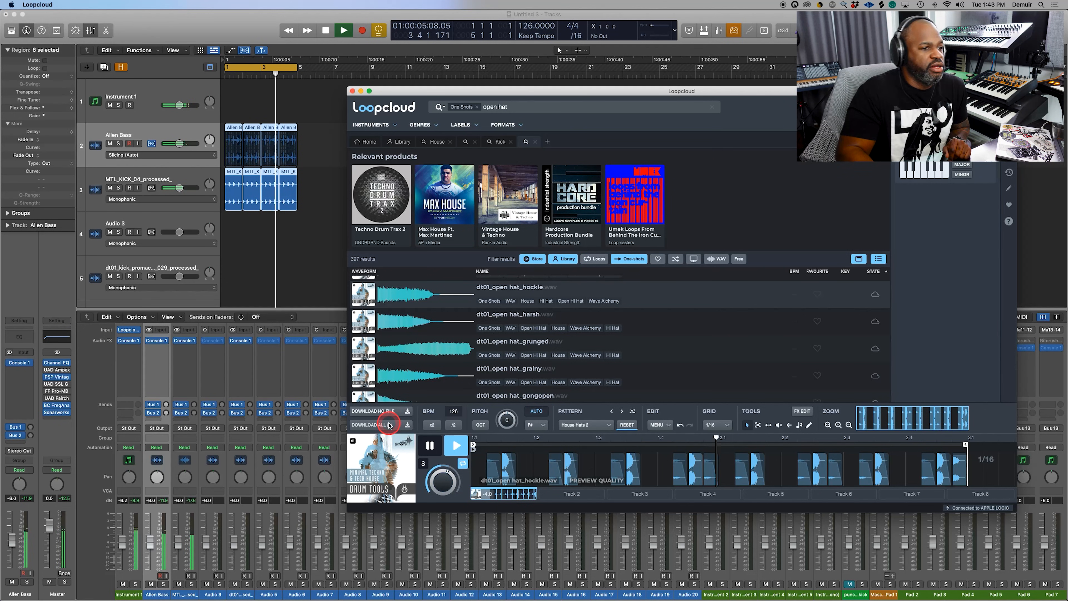
Step: Place the processed dt01_open hat_hockle loop on track 4 at bar 1 and lower the track's volume to -8.2 dB
click(389, 425)
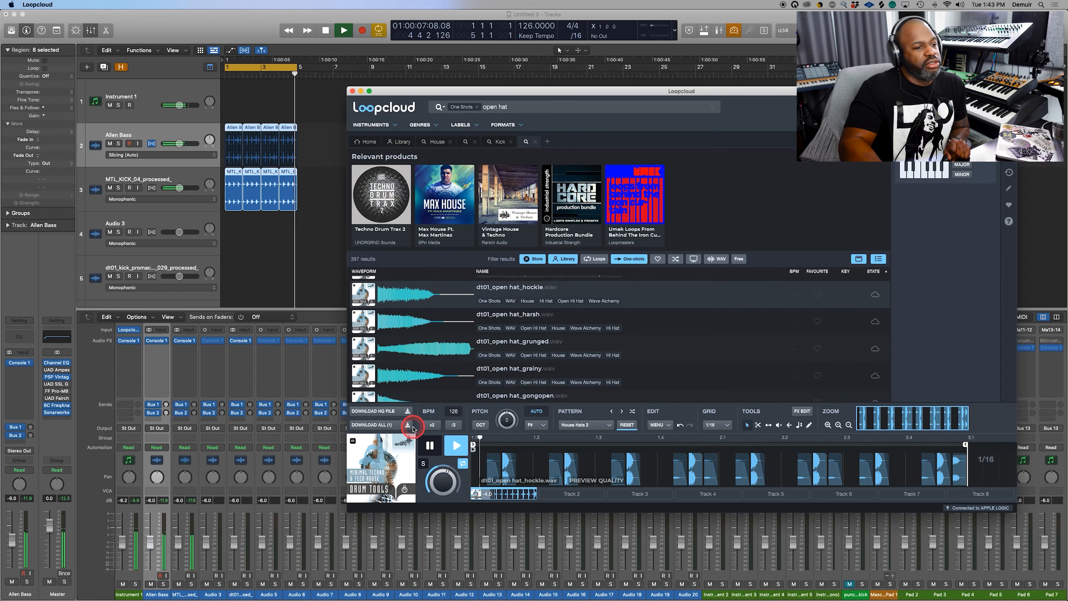
drag(384, 427, 222, 228)
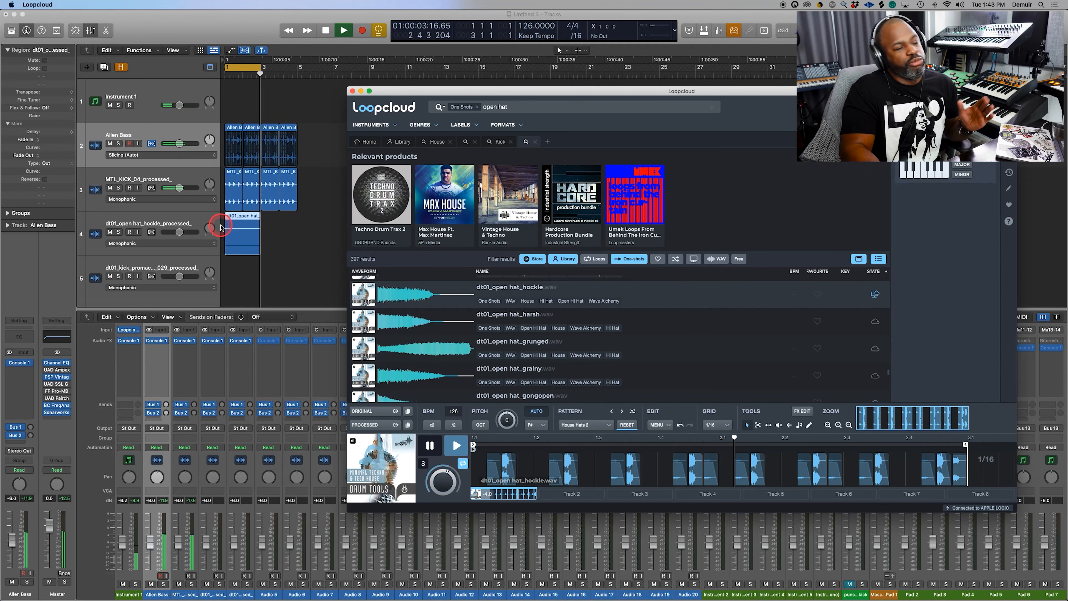
click(305, 244)
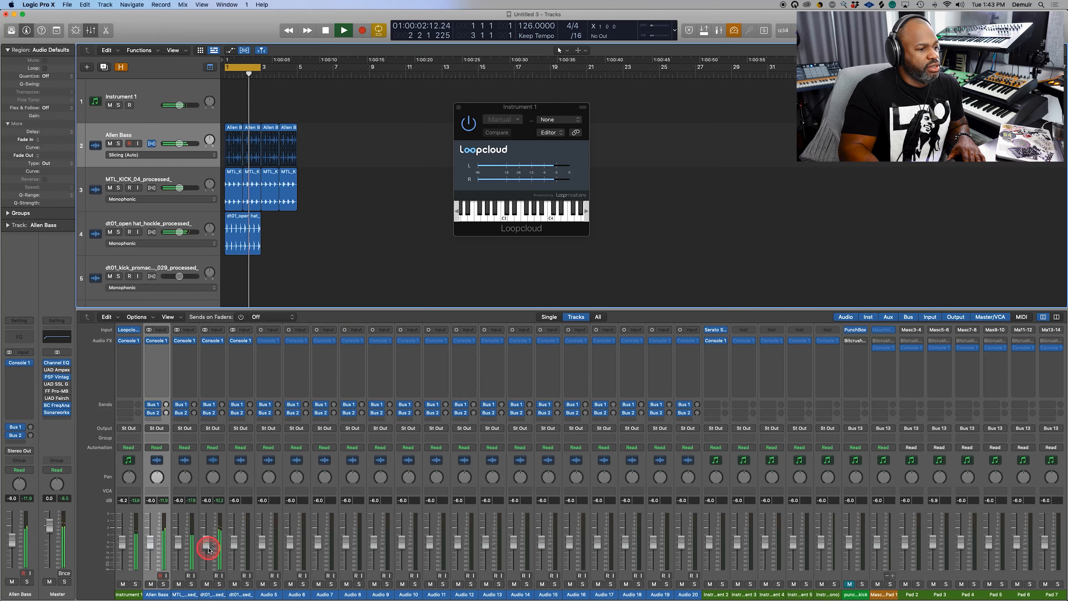
drag(206, 546, 206, 547)
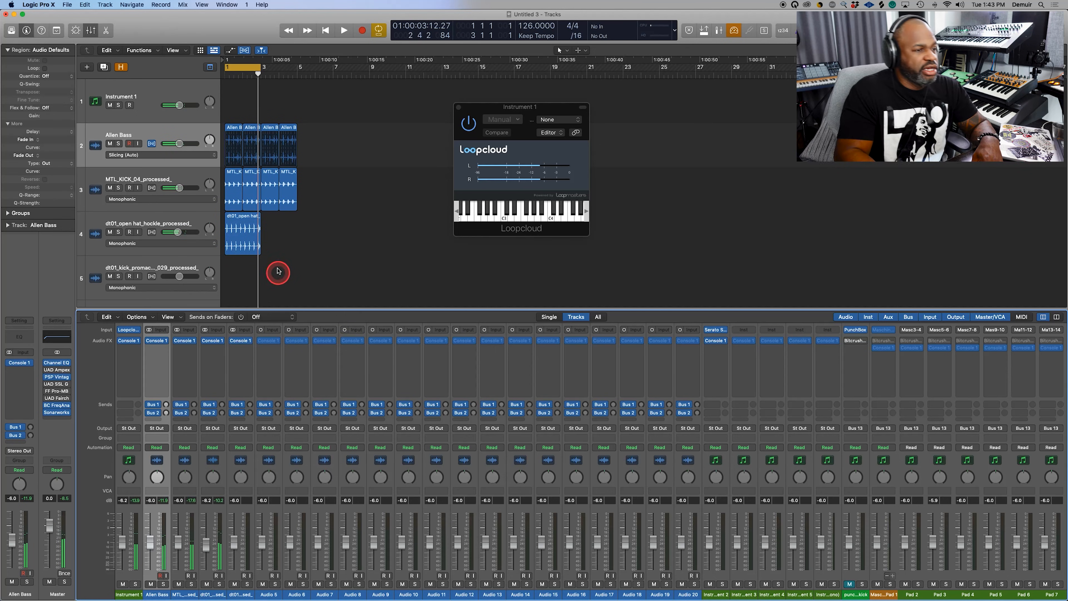
Step: Repeat the open hat region once, select all regions and play them back as a cycle from bar 1 to 5
click(240, 222)
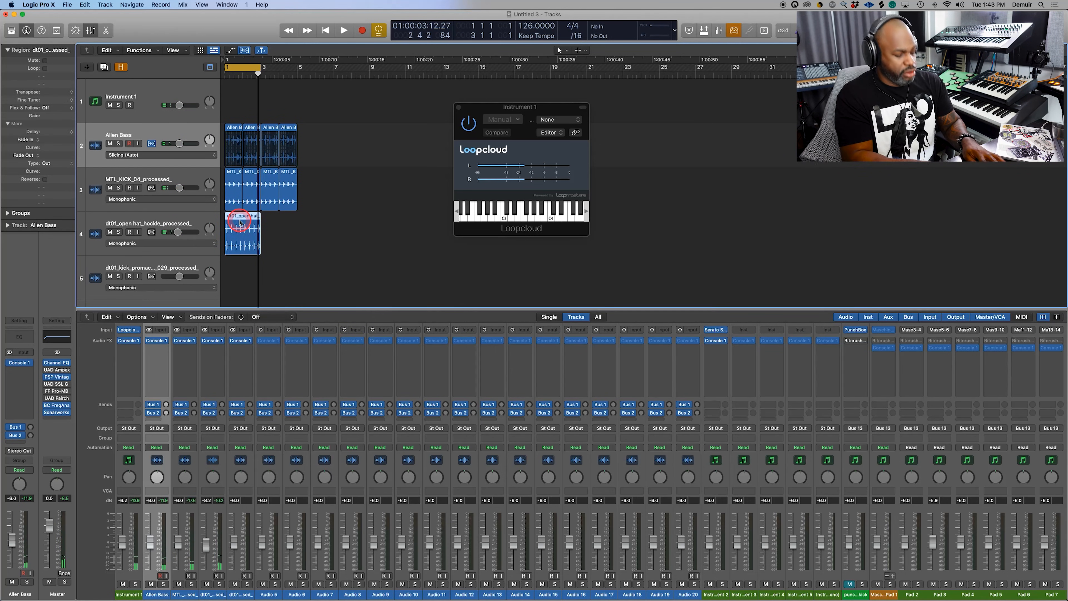
key(super+r)
key(Return)
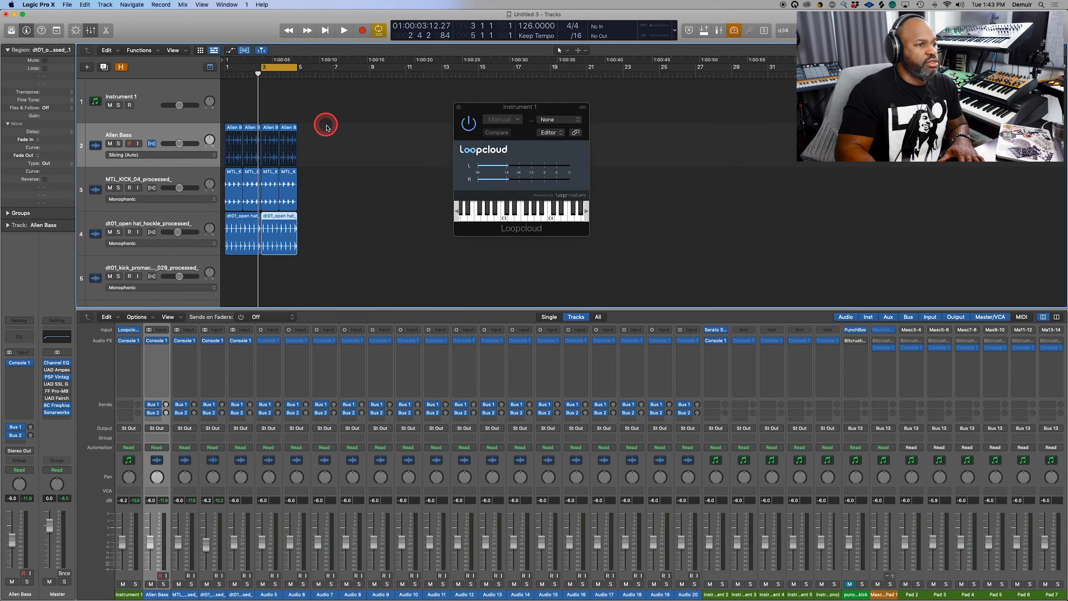
drag(327, 126, 224, 277)
key(space)
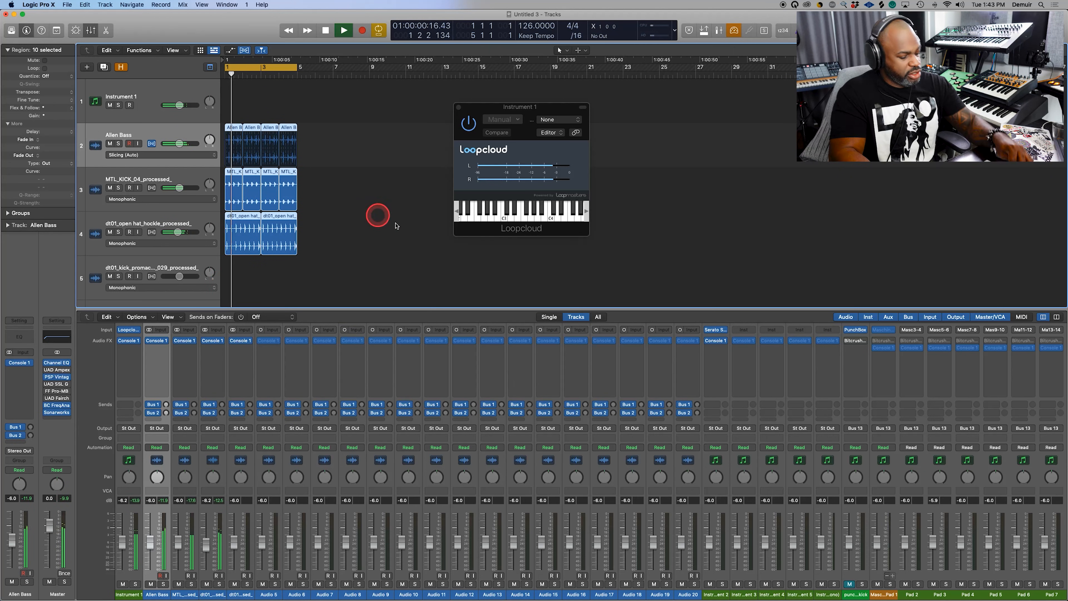
Step: Switch to Loopcloud, replace the open hat search with "shaker" restricted to loops, and pause the sample preview
key(ctrl+Up)
click(694, 349)
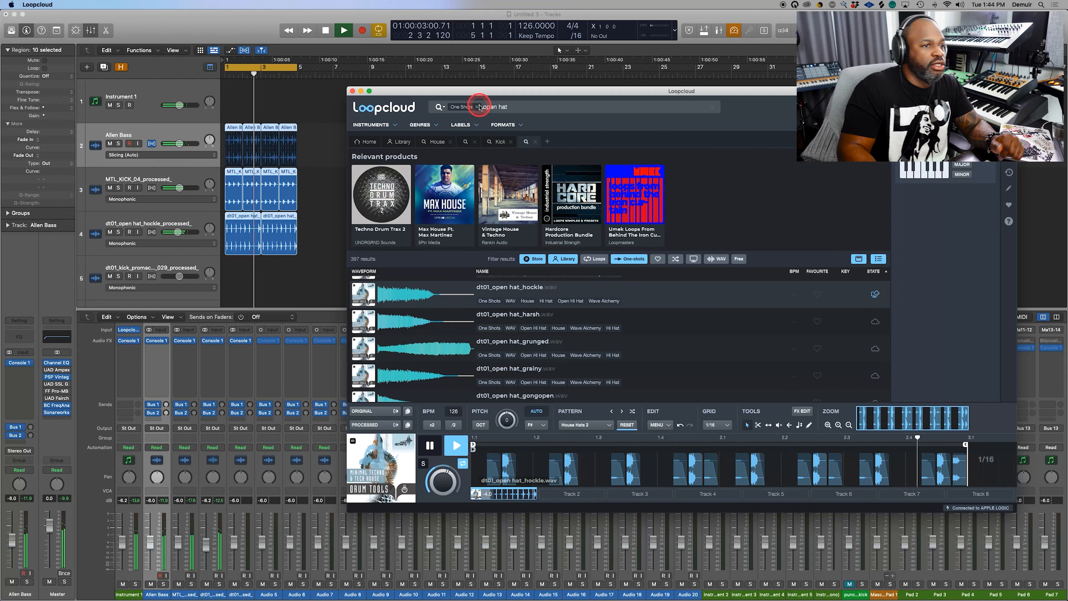
click(477, 107)
triple_click(475, 107)
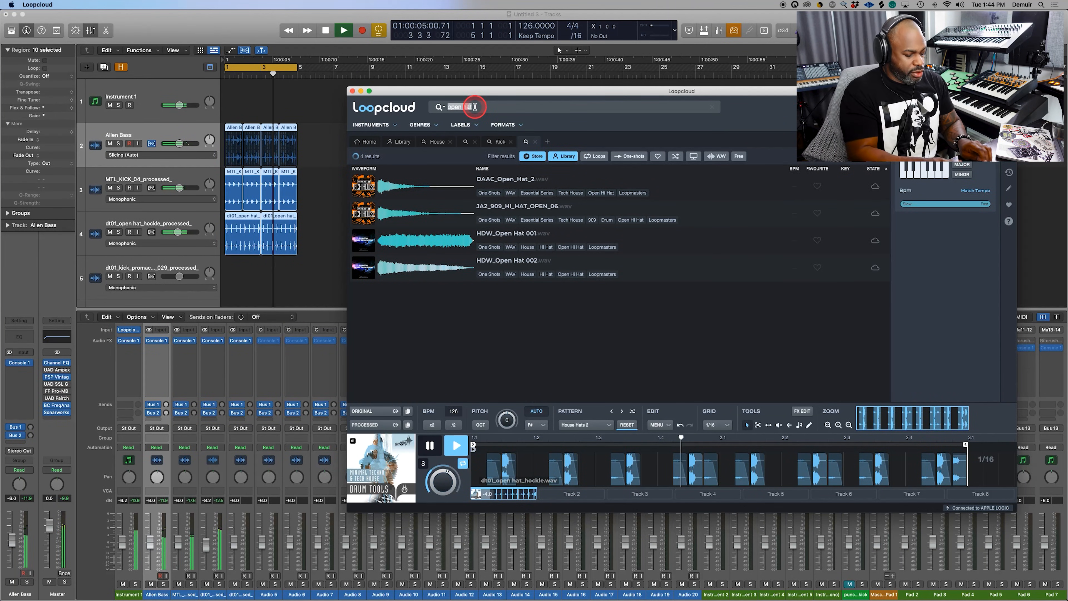
text(shaker)
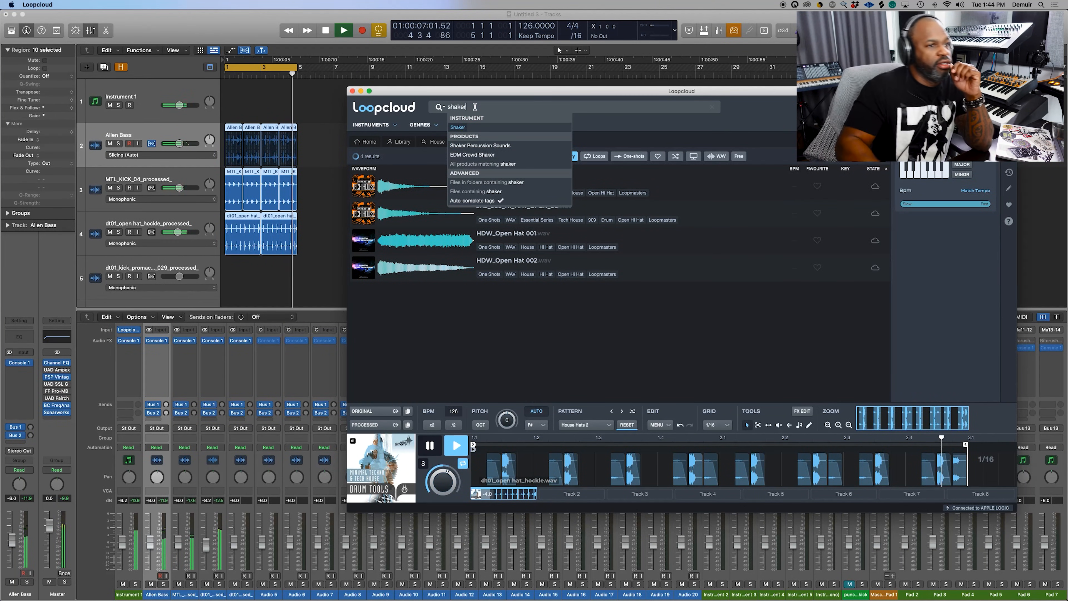
key(Return)
click(594, 159)
click(430, 448)
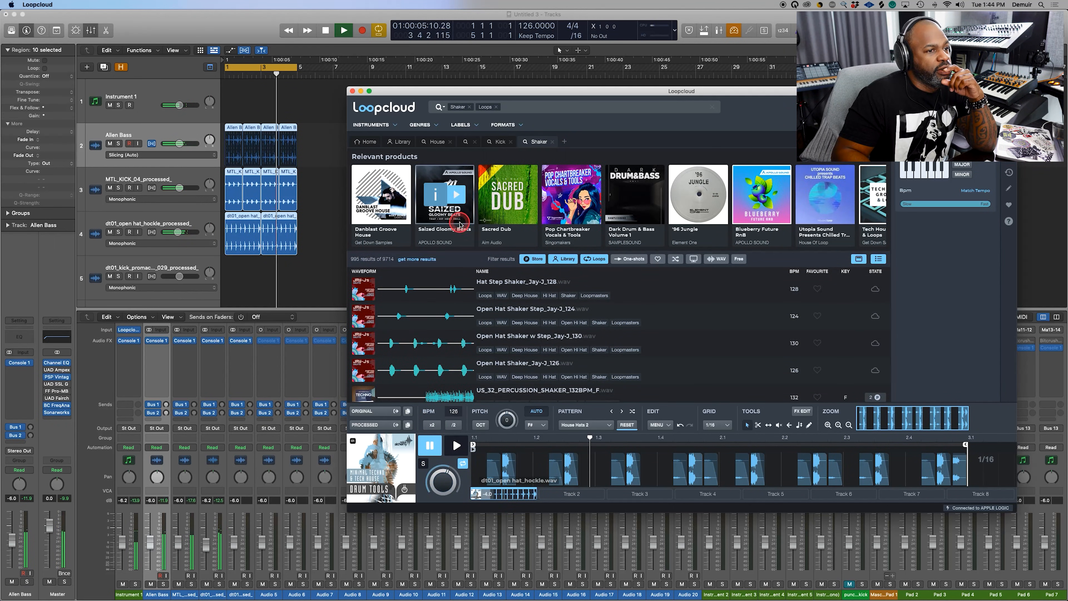
Step: Open the Saized Gloomy Beats product, then search for "shaker" again and restrict the results to loops
click(445, 195)
text(shaker)
key(Return)
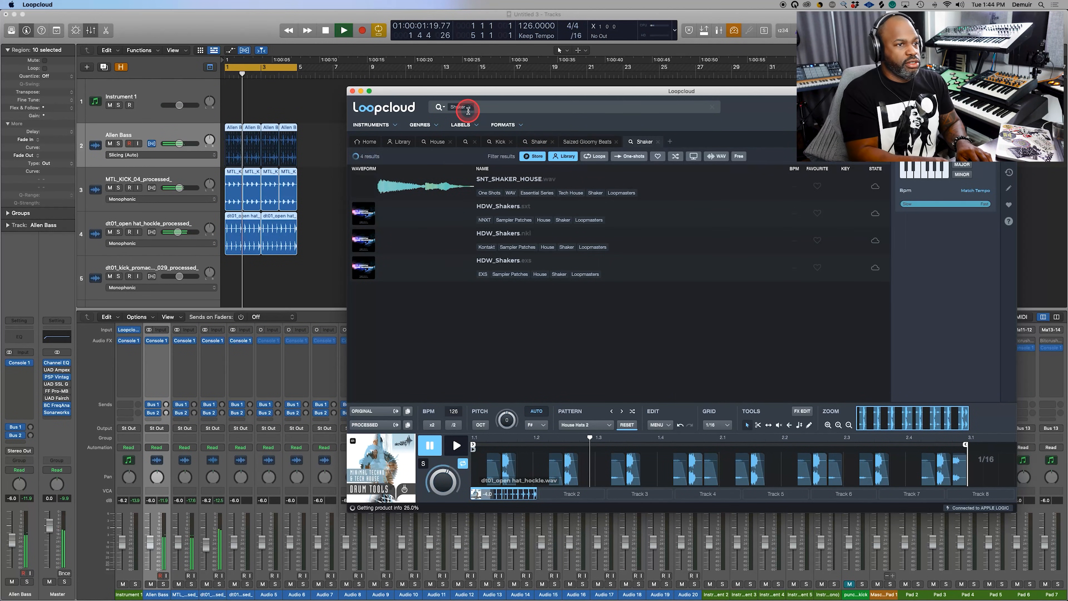
click(595, 156)
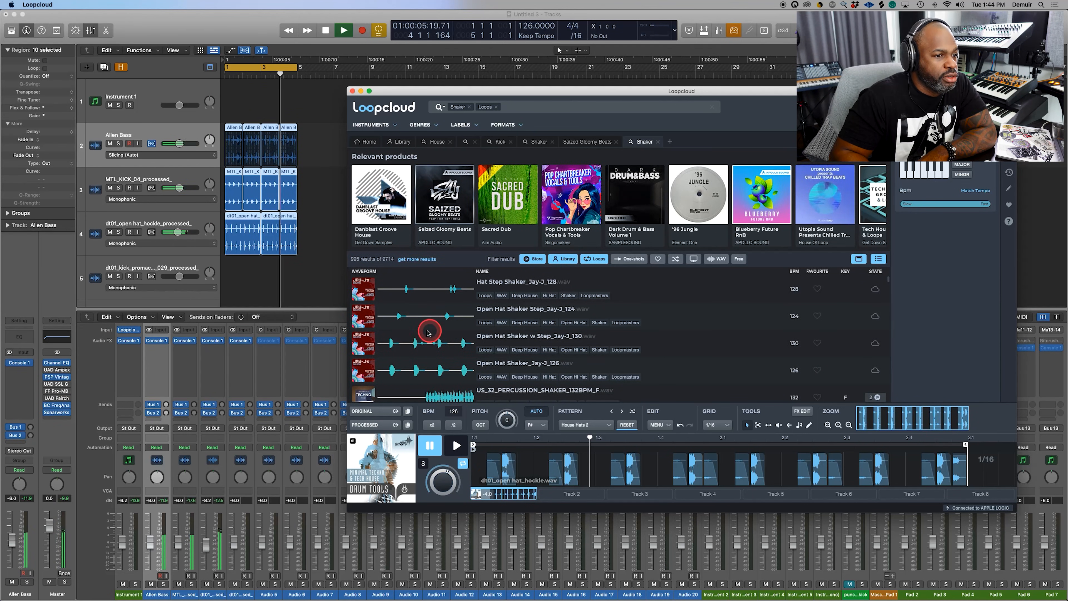
Step: Audition the Open Hat Shaker w Step_Jay-J_130 and Open Hat Shaker_Jay-J_126 loops with the pattern reset to AUTO
click(372, 348)
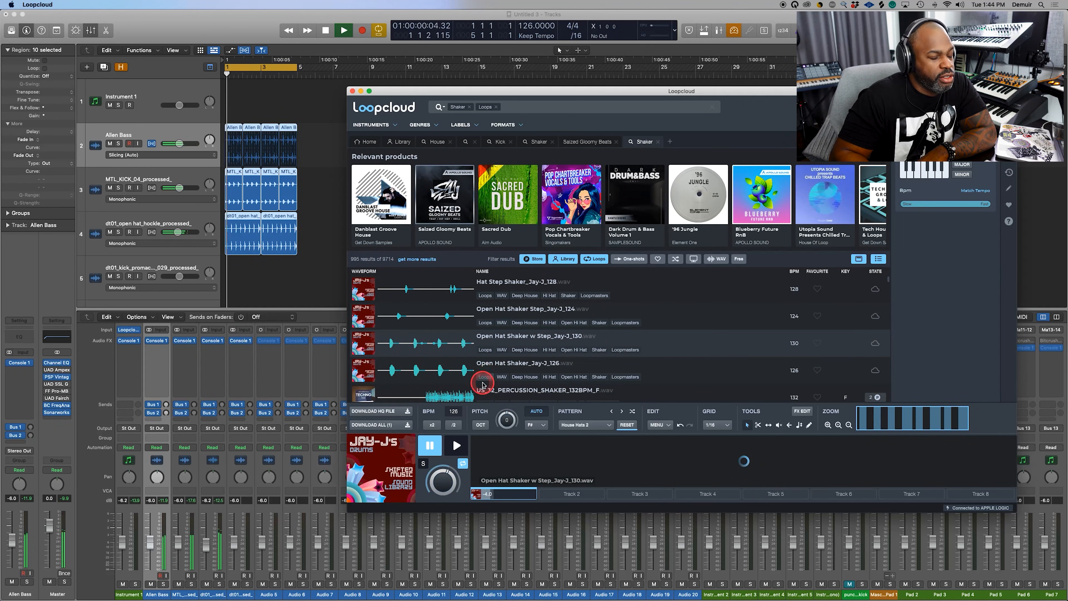
click(455, 446)
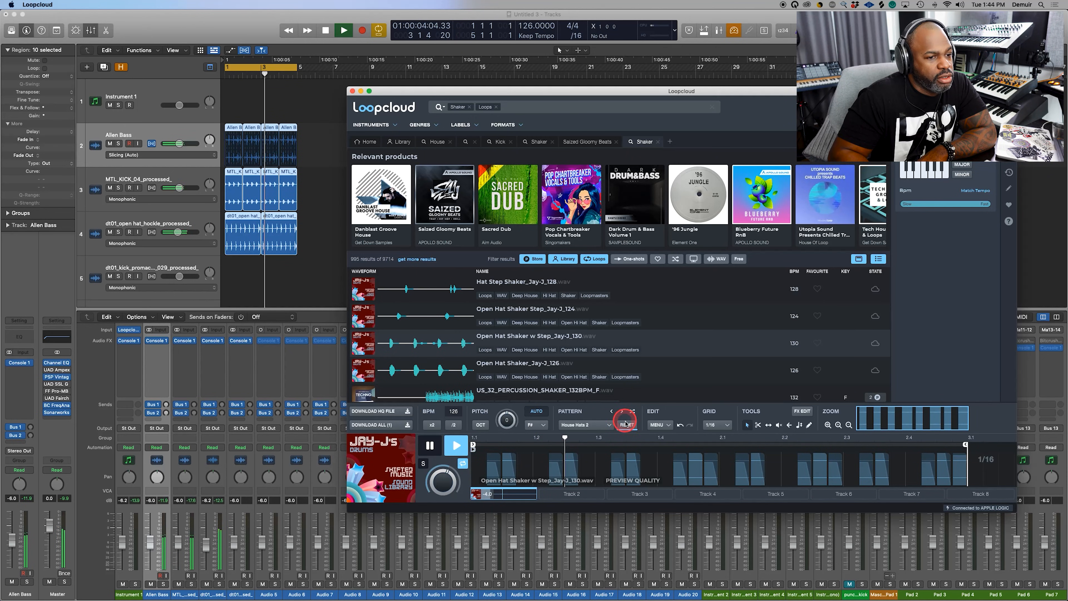
click(626, 424)
click(454, 425)
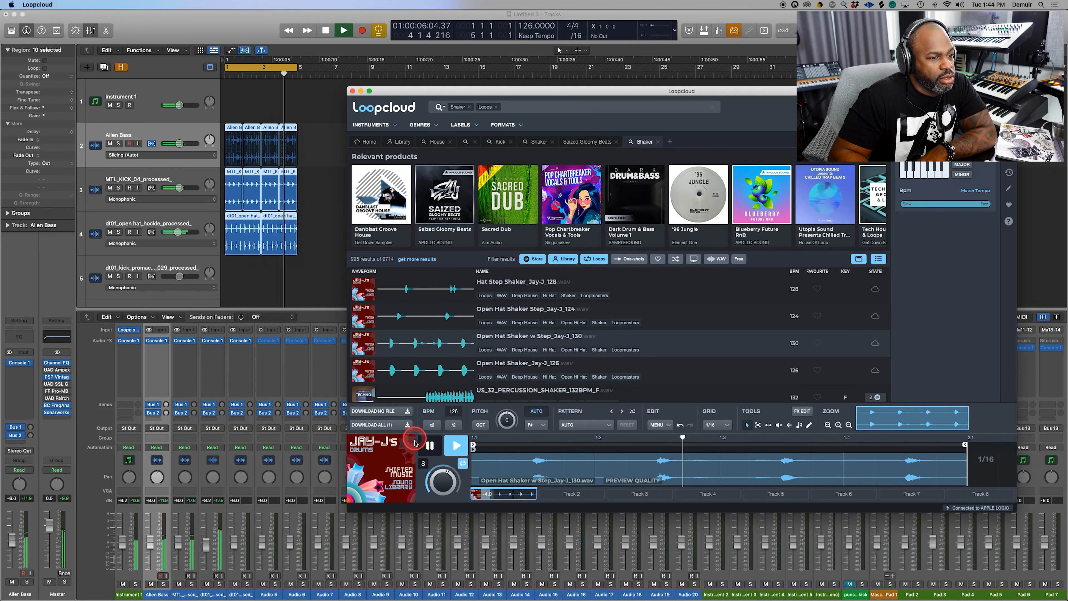
click(442, 448)
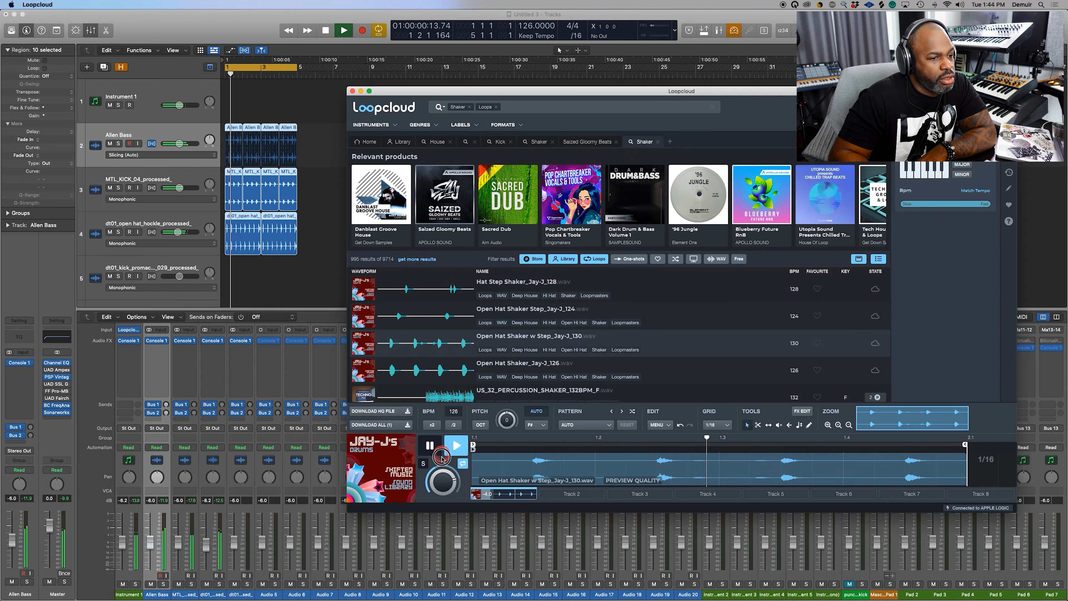
click(402, 365)
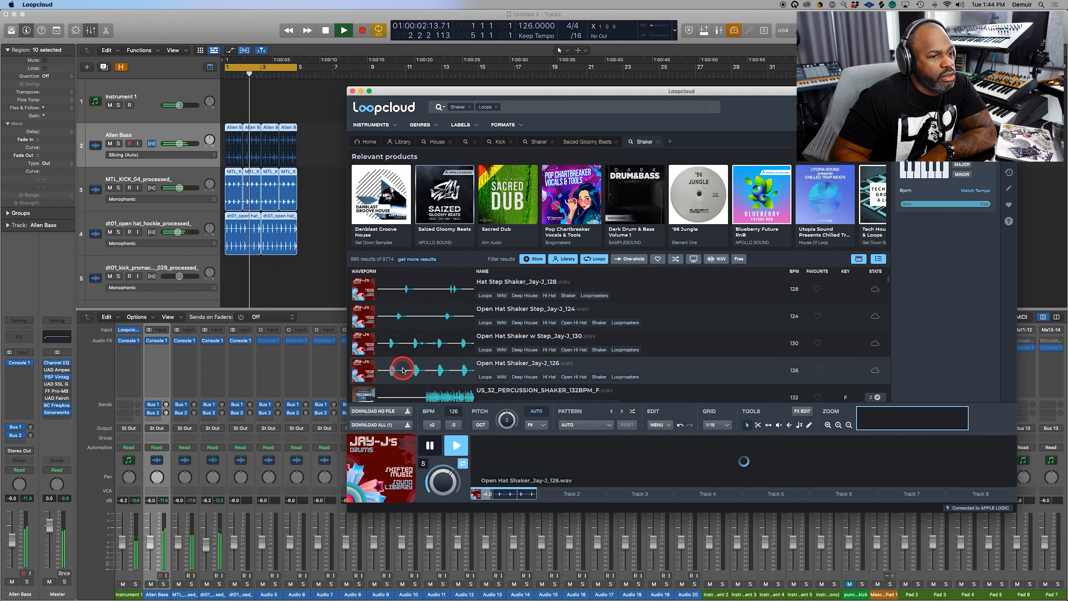
click(458, 446)
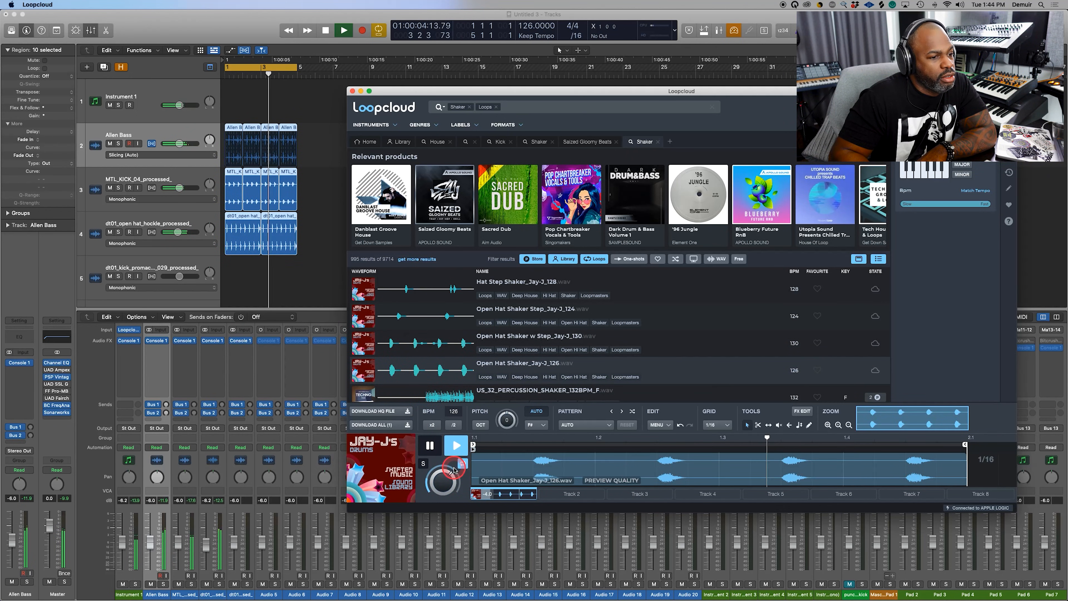
Step: Audition the US_32_PERCUSSION_SHAKER_132BPM_F and DBD_175_SHAKER_LP3 loops against the playing beat
click(482, 361)
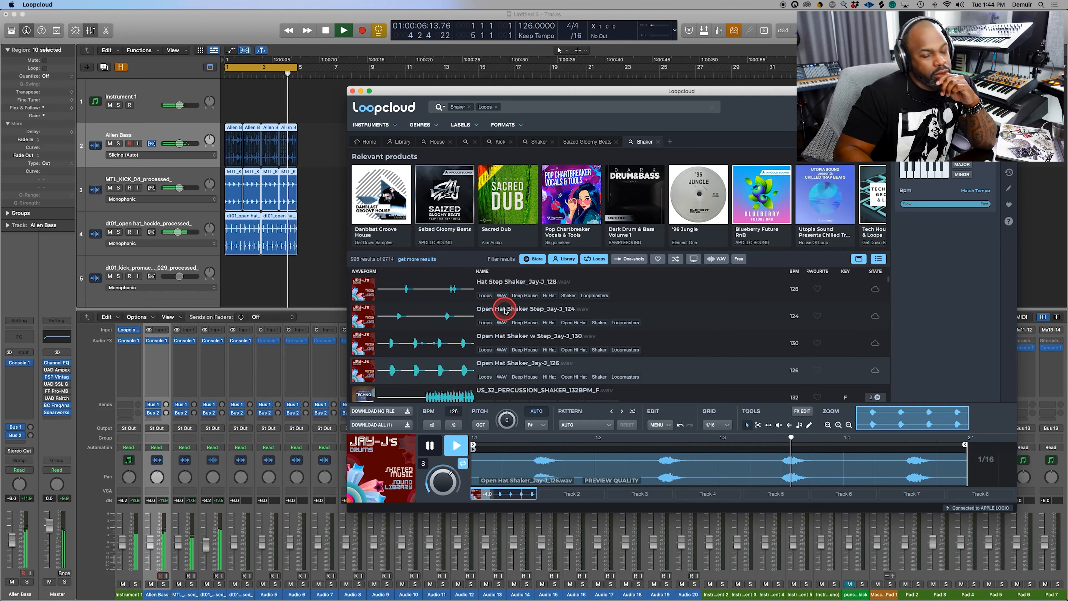
scroll(492, 310, down, 3)
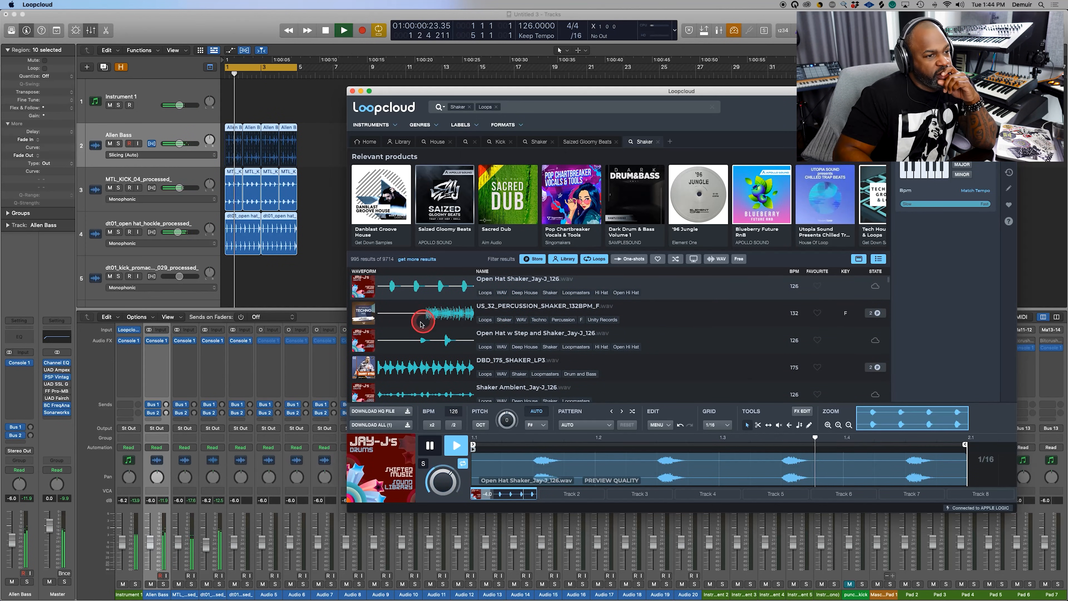
click(447, 313)
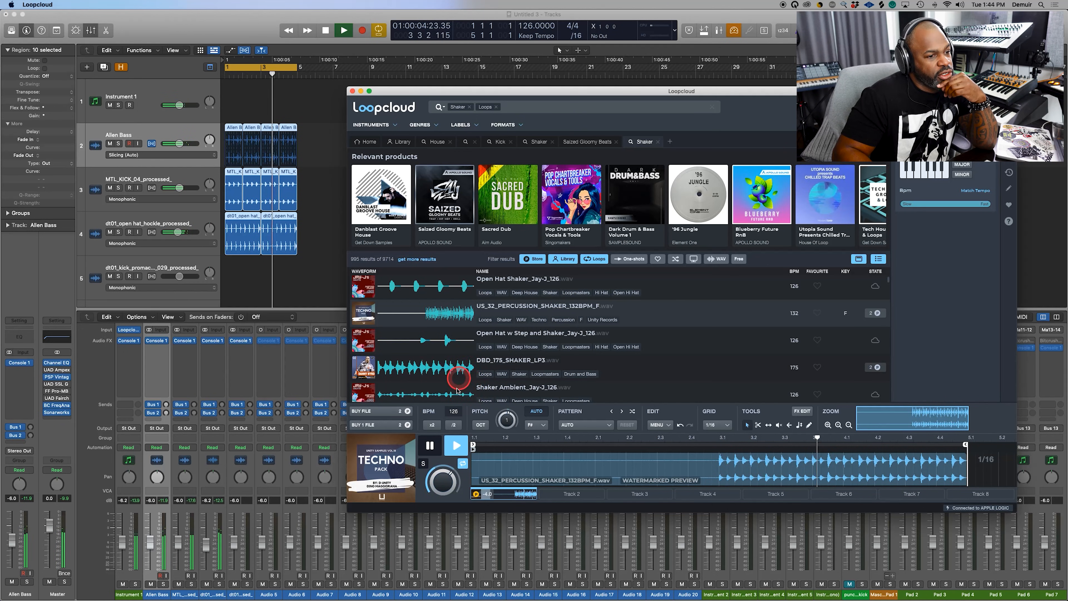
click(425, 370)
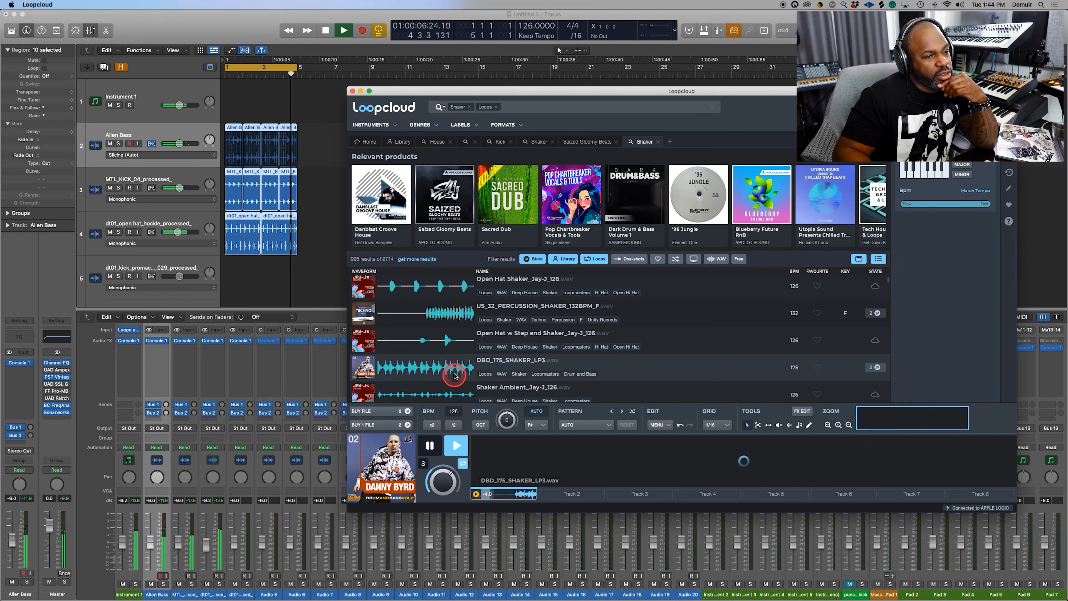
click(448, 322)
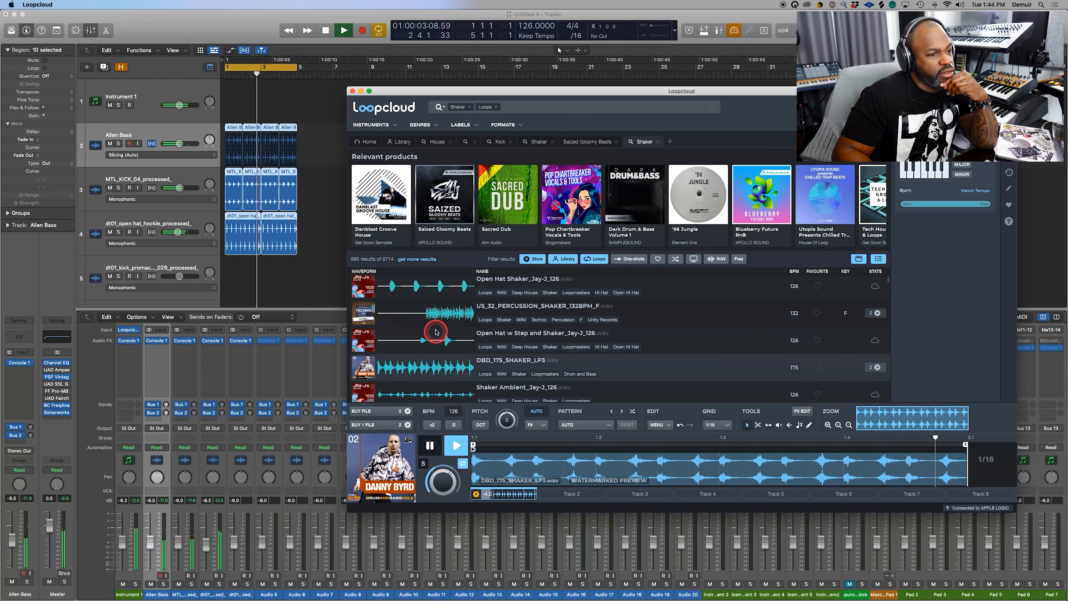
Step: Audition the waar_perc_127_shaker02 and Shaker_Jay-J_125 loops further down the results
scroll(440, 324, down, 5)
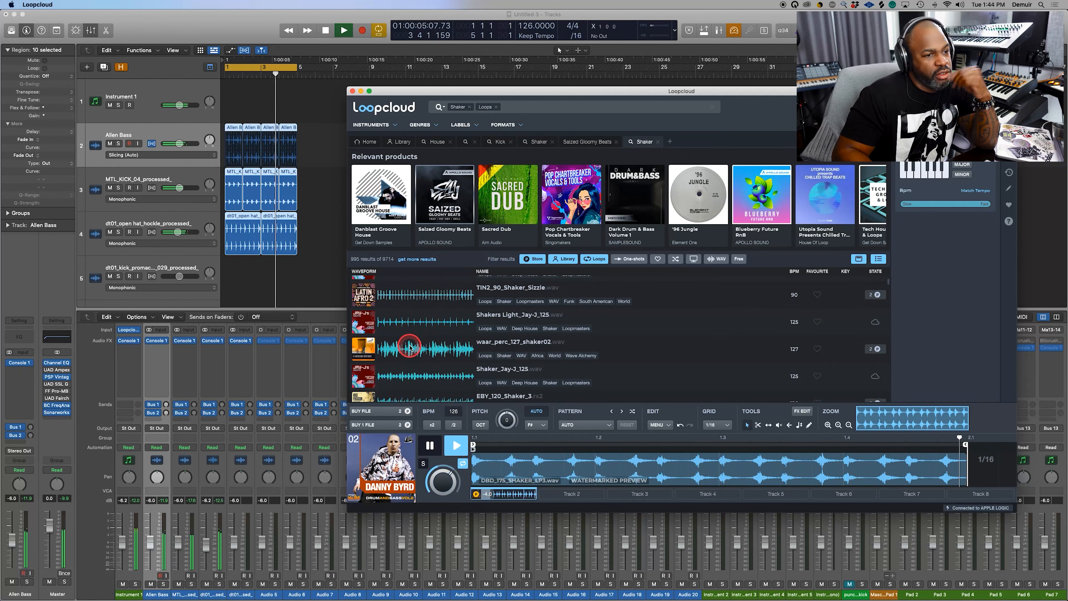
click(410, 353)
click(412, 363)
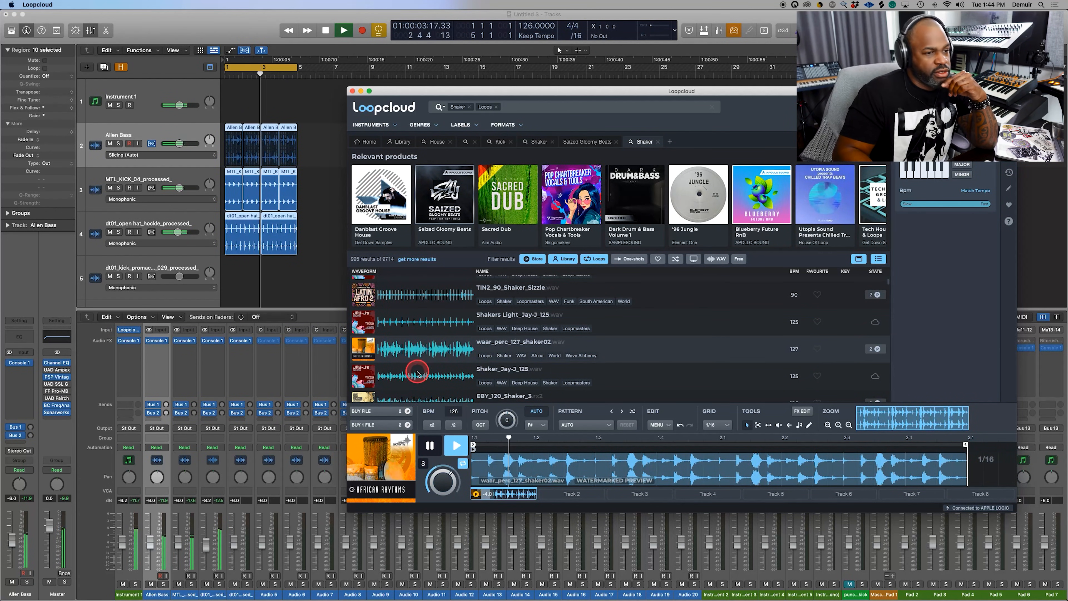
click(417, 373)
scroll(452, 299, down, 5)
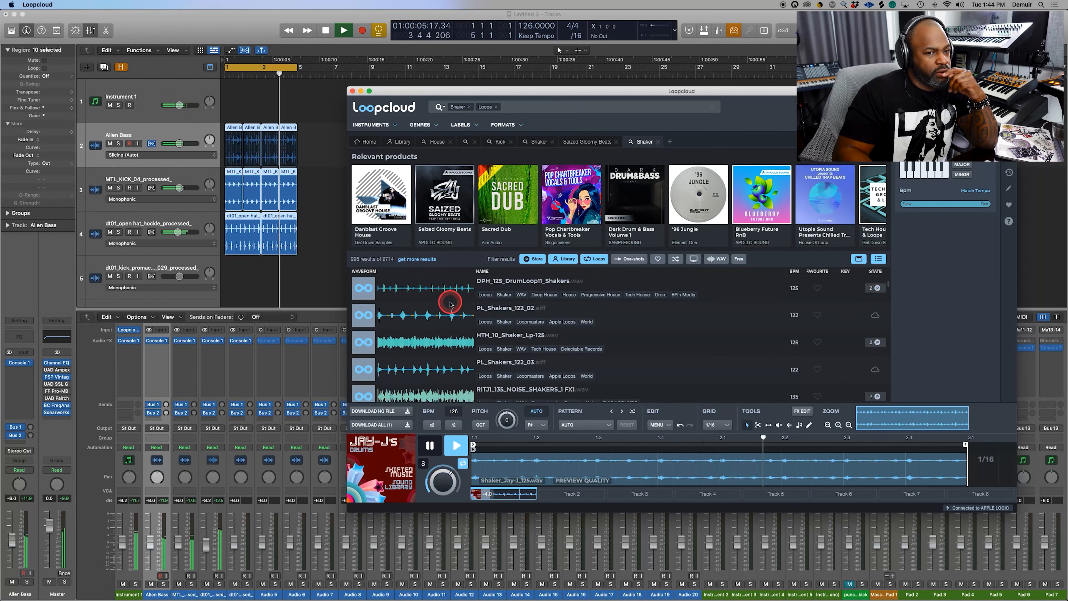
Step: Audition the HTH_10_Shaker_Lp-125, PL_Shakers_122_03 and RITJ1_135_NOISE_SHAKERS_1 FX1 loops
click(417, 342)
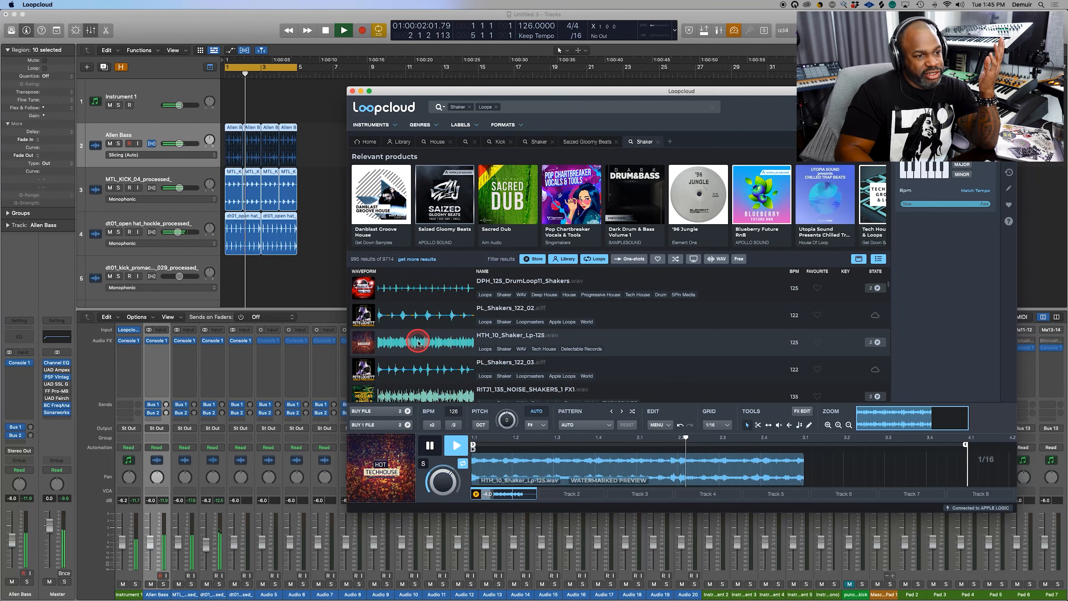
click(417, 370)
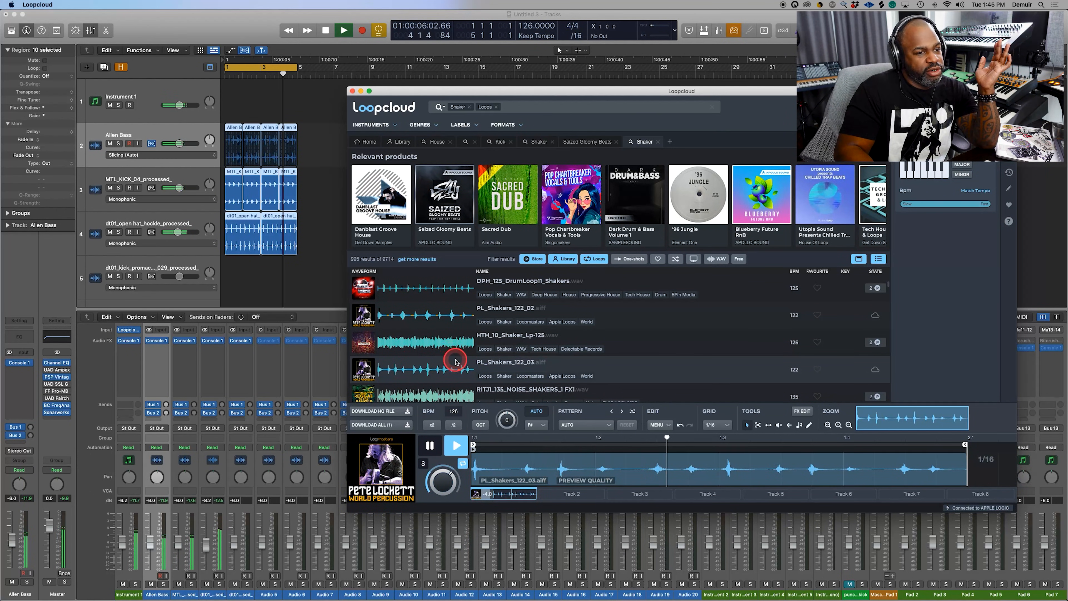
click(420, 391)
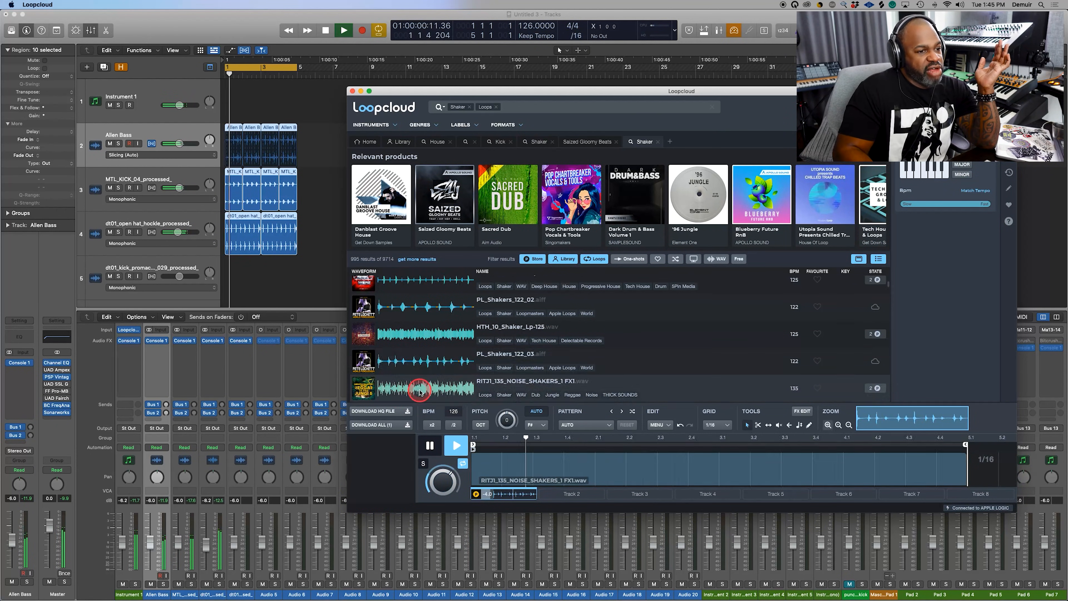
scroll(438, 345, down, 5)
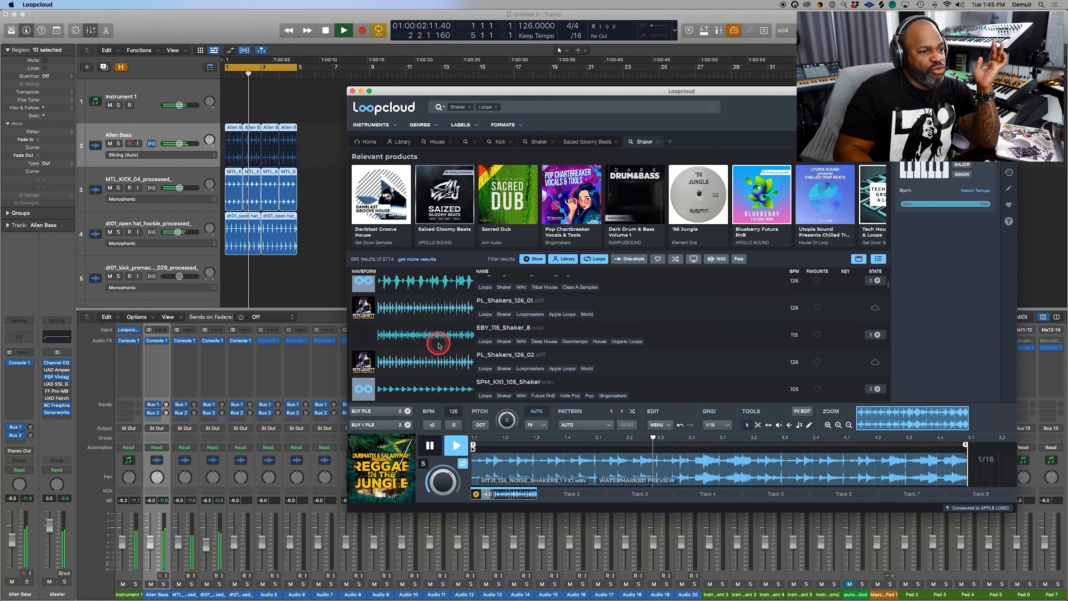
Step: Audition PL_Shakers_126_01, add its processed version to track 5 at bar 1, and pause the sample preview
click(423, 306)
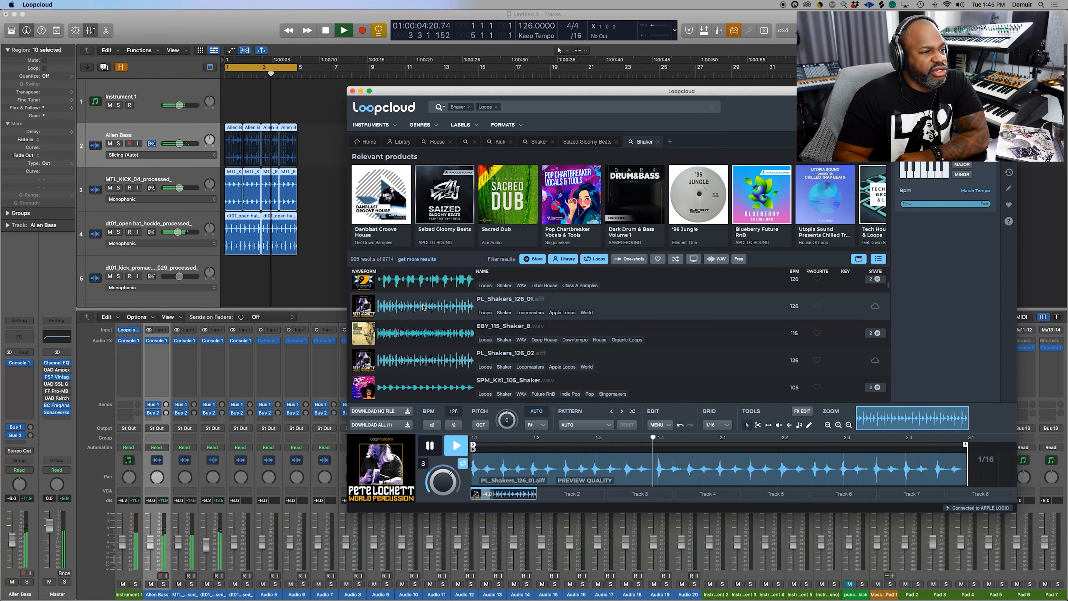
click(400, 426)
drag(397, 425, 222, 274)
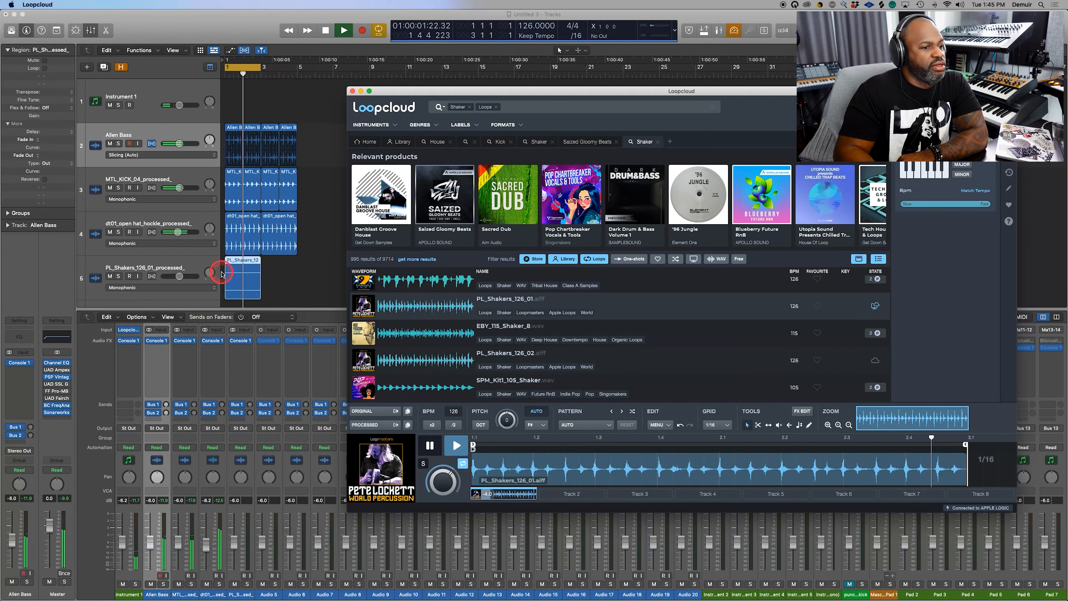
click(435, 448)
Step: Switch to Logic, repeat the shaker region once, and save the project as "loopcloud Demo 2"
click(259, 259)
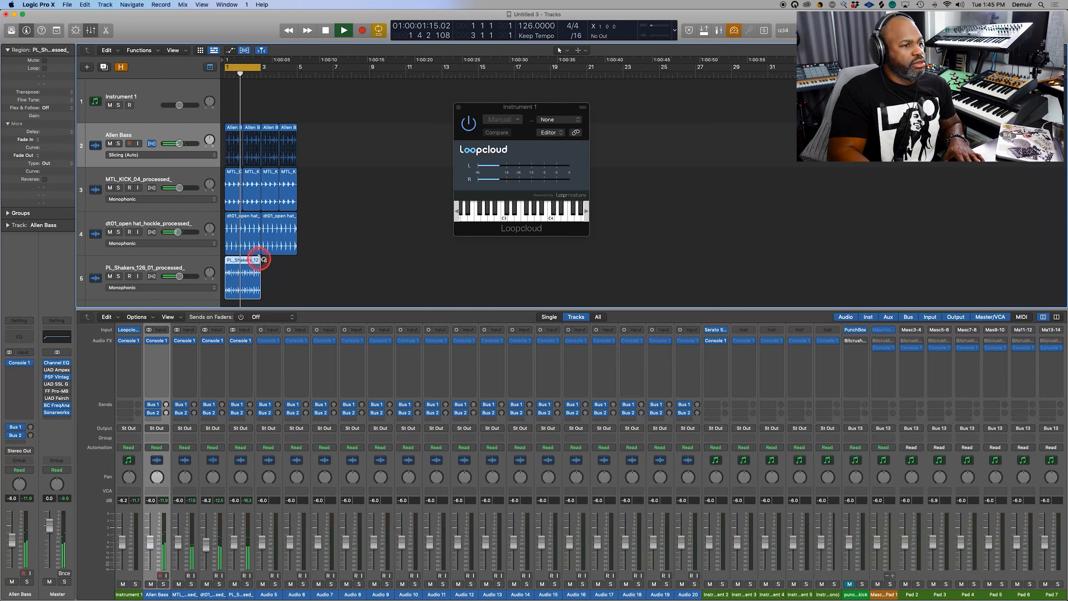
key(super+r)
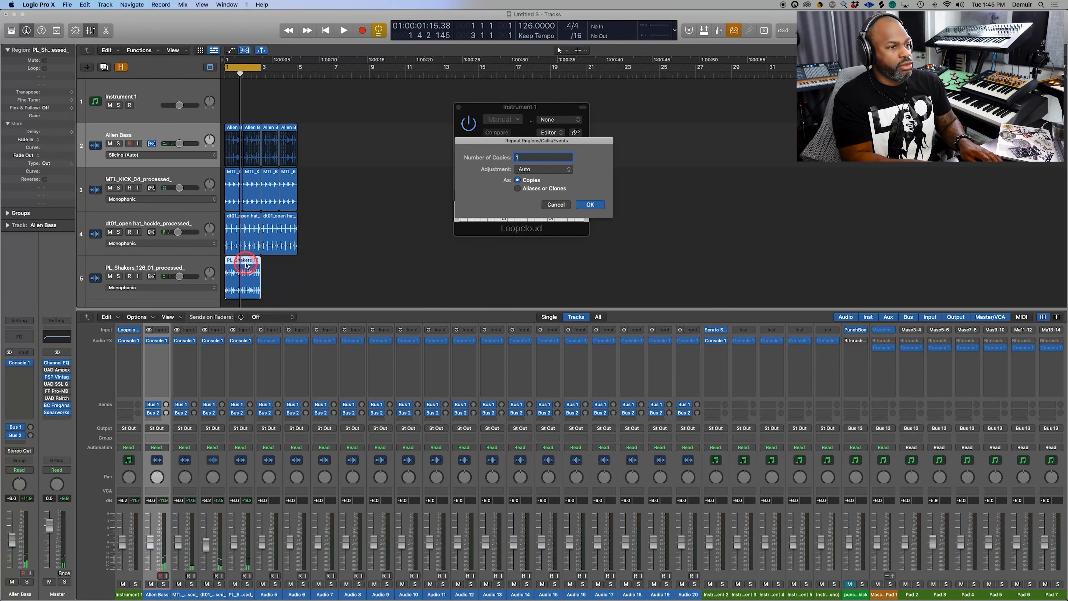
key(Return)
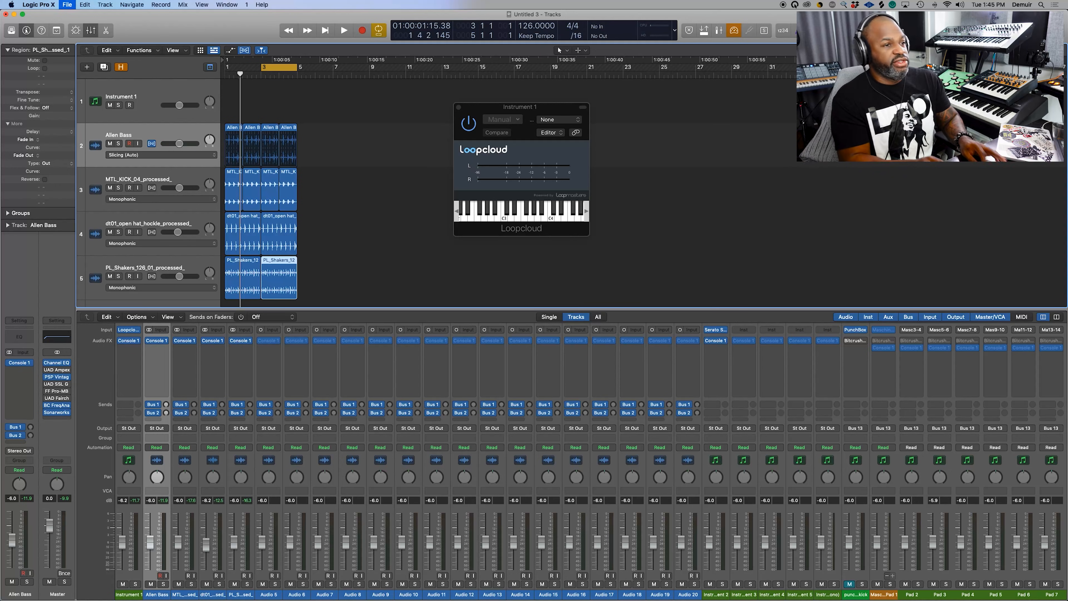
key(super+s)
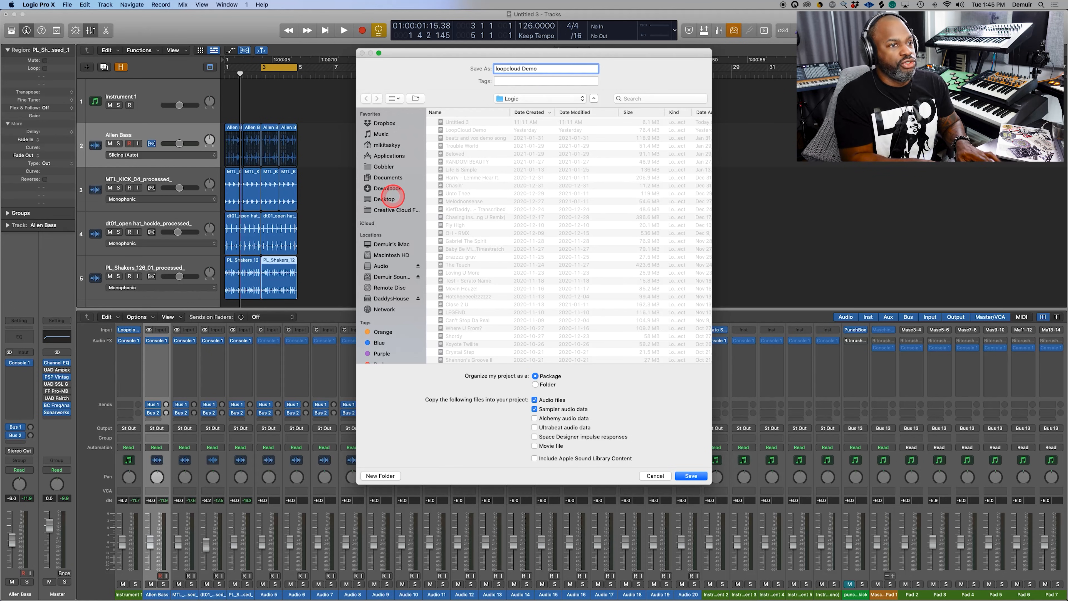
key(Return)
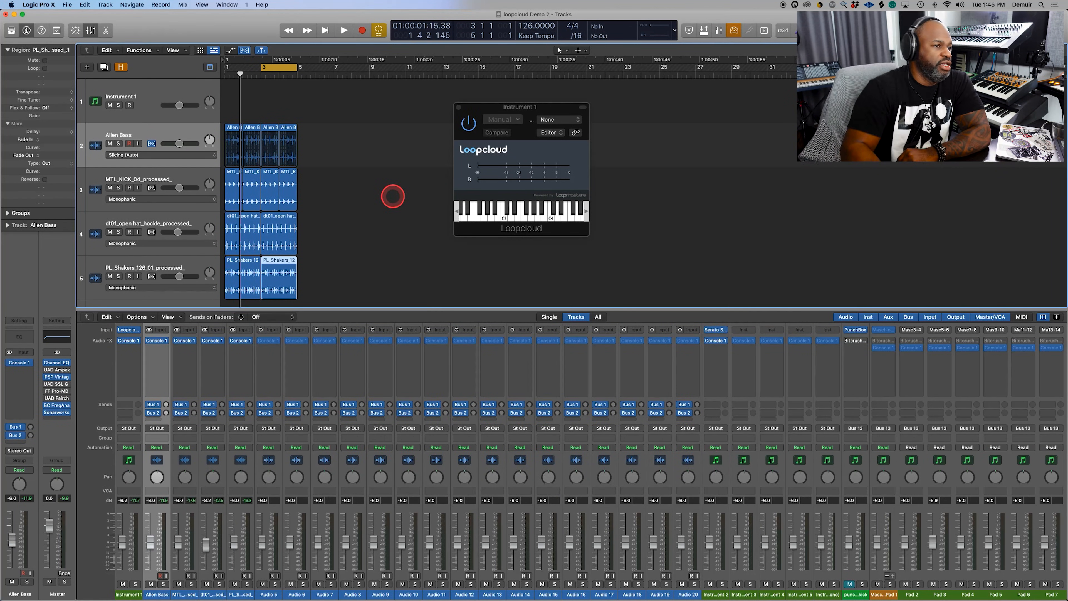
Step: Select all the regions on the four audio tracks and play them back as a cycle from bar 1 to 5
drag(320, 111, 204, 292)
key(space)
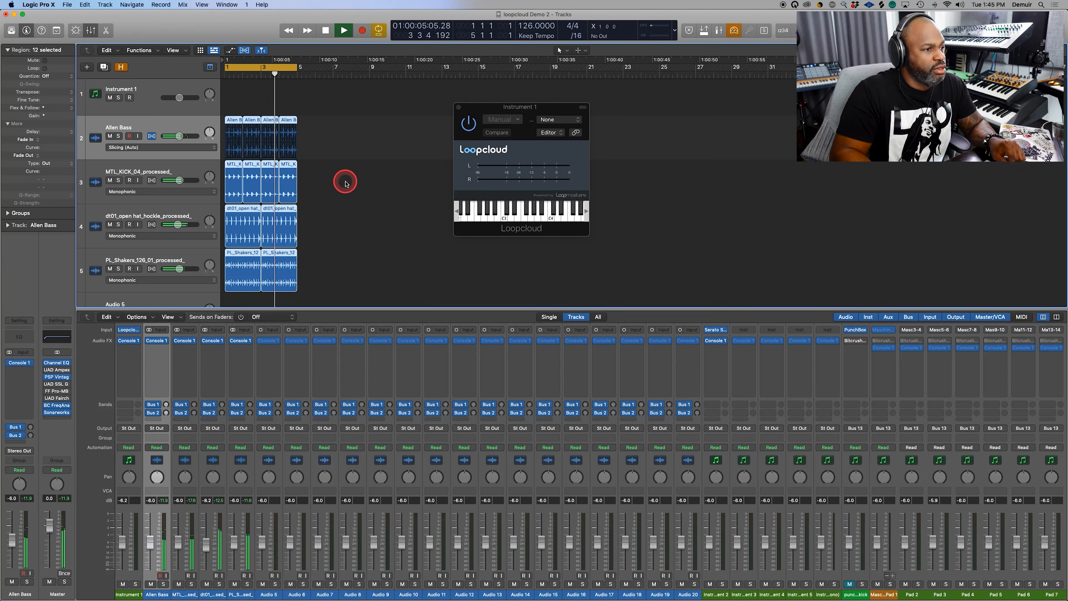
scroll(349, 179, down, 3)
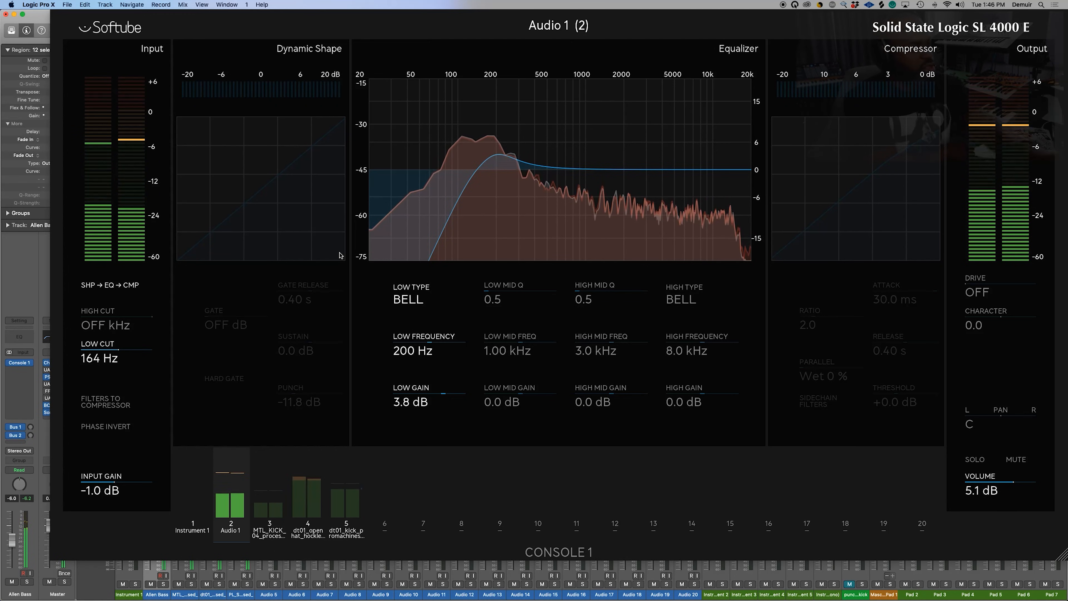
Step: Check the kick and open hat channels in the Console 1 display, then close it and stop playback
key(Right)
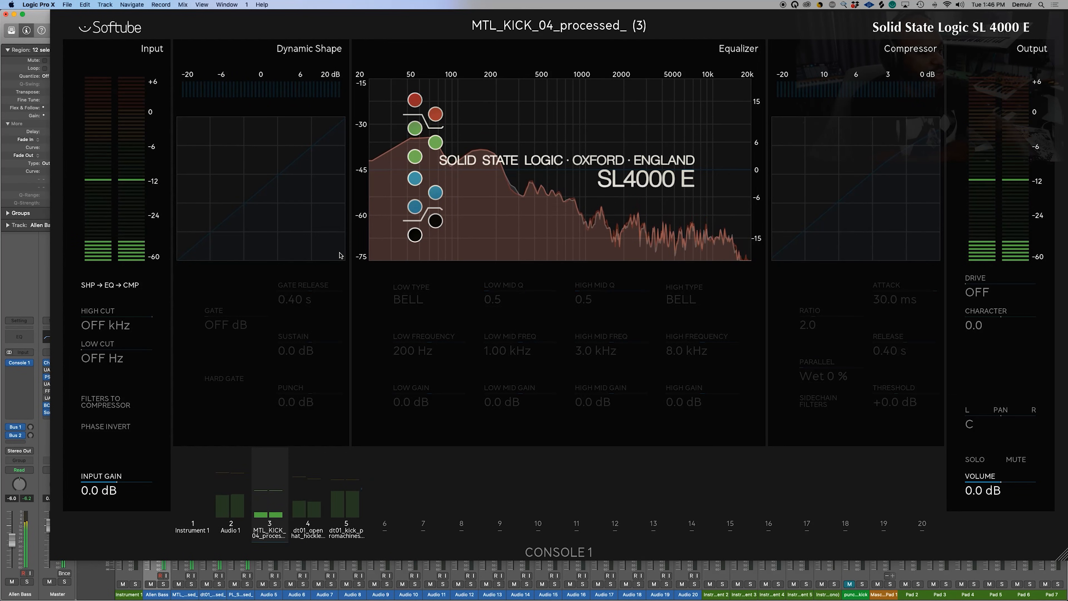
key(Right)
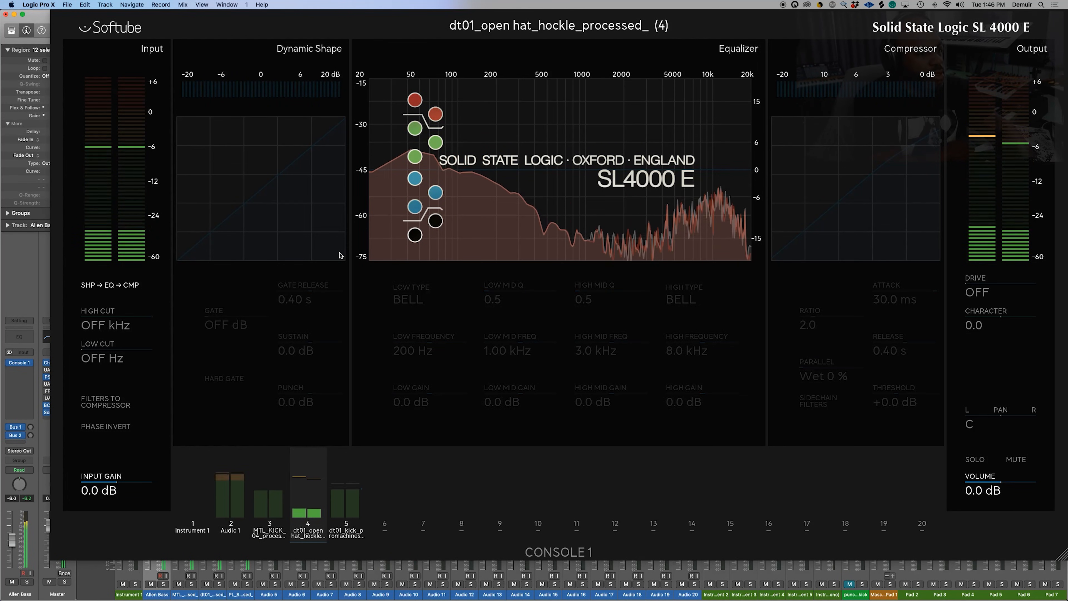
key(Left)
key(Left)
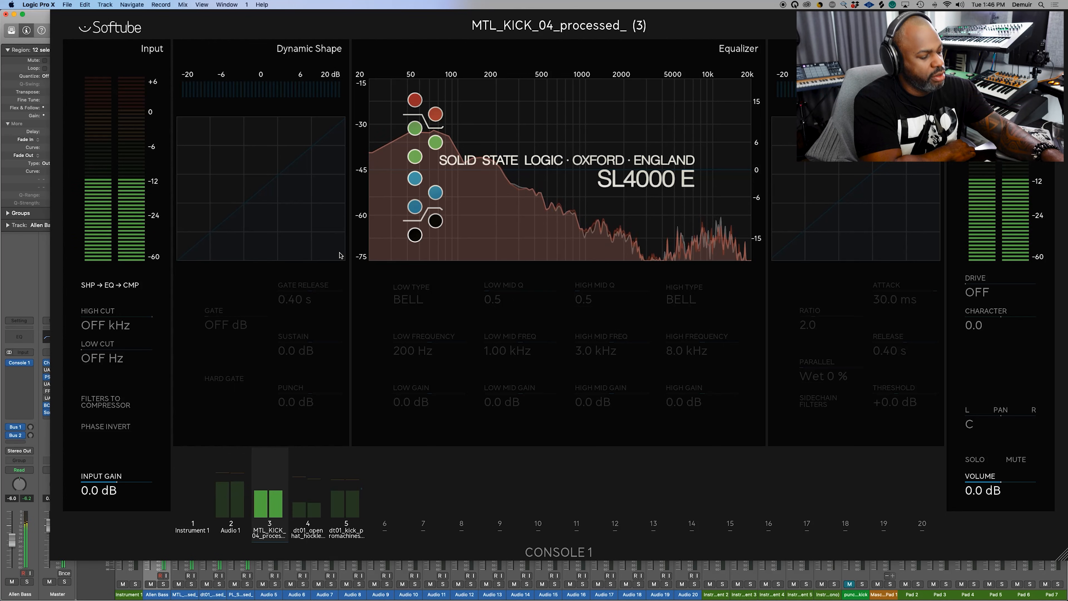
key(Escape)
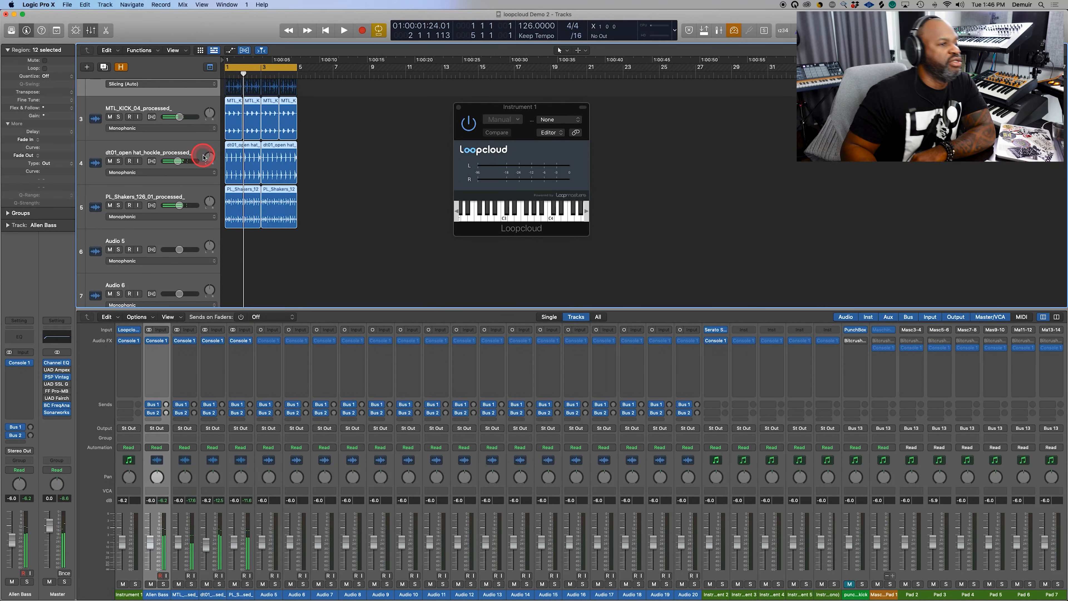
Step: Insert Trackspacer on the Allen Bass track and set its side chain to the MTL_KICK_04_processed_ track (Audio 2)
scroll(203, 157, up, 3)
click(165, 128)
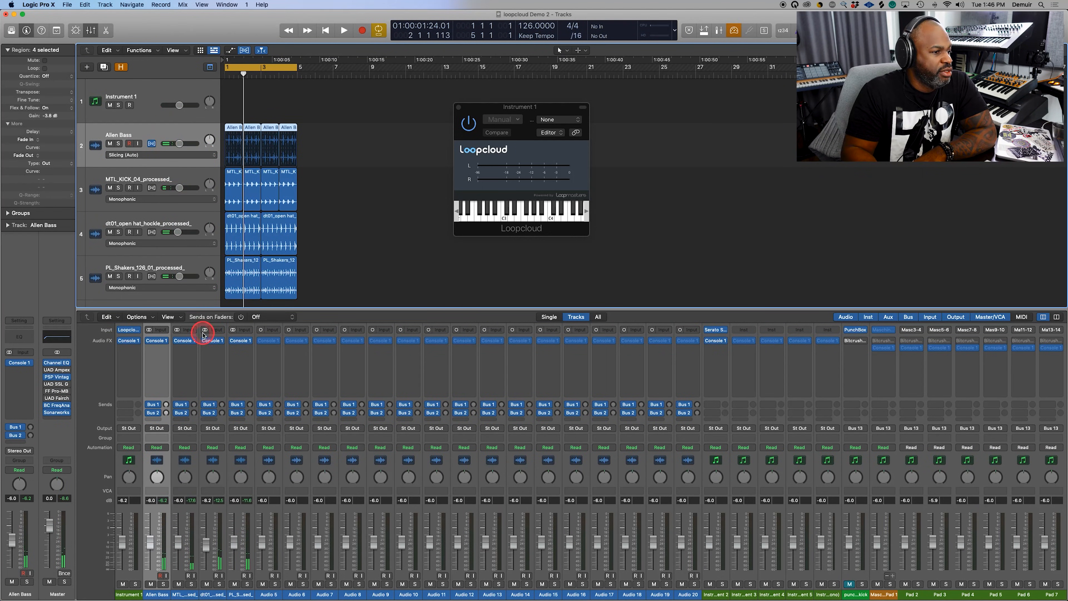
click(159, 393)
mouse_move(177, 427)
click(254, 421)
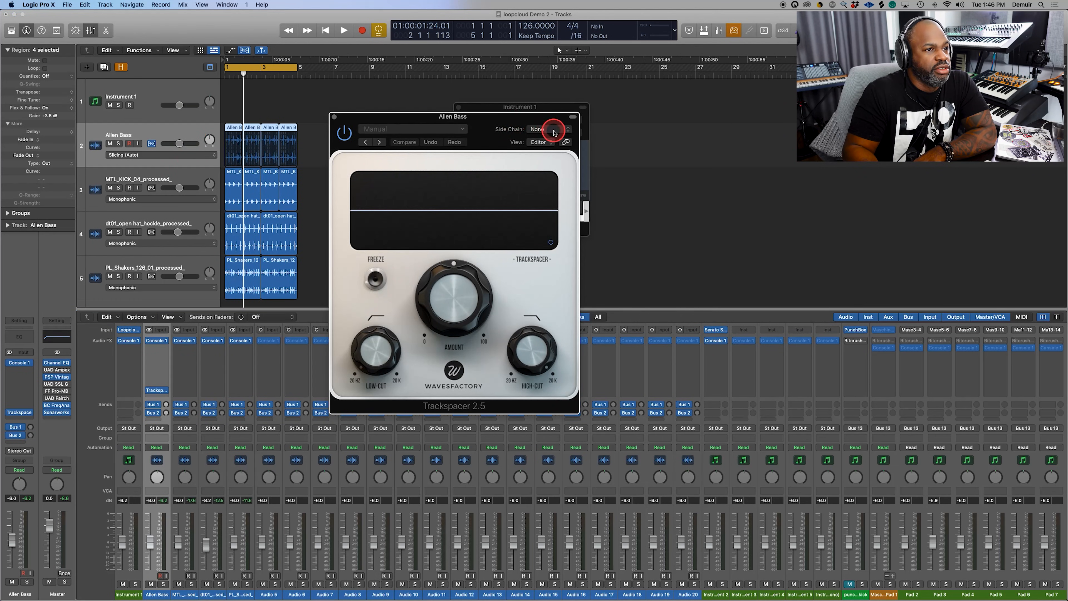
click(554, 133)
mouse_move(547, 142)
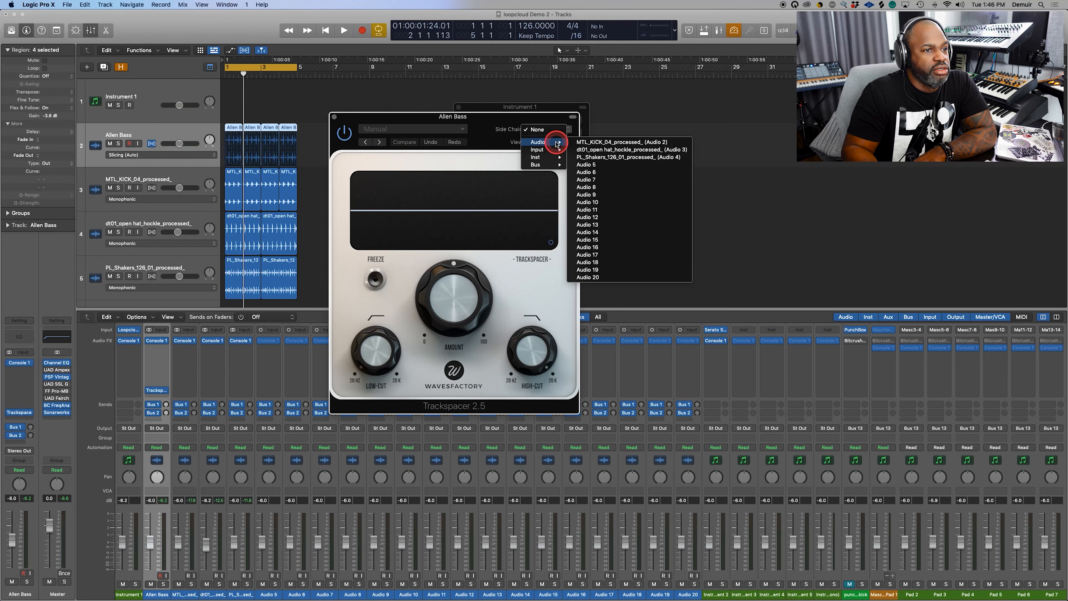
click(590, 144)
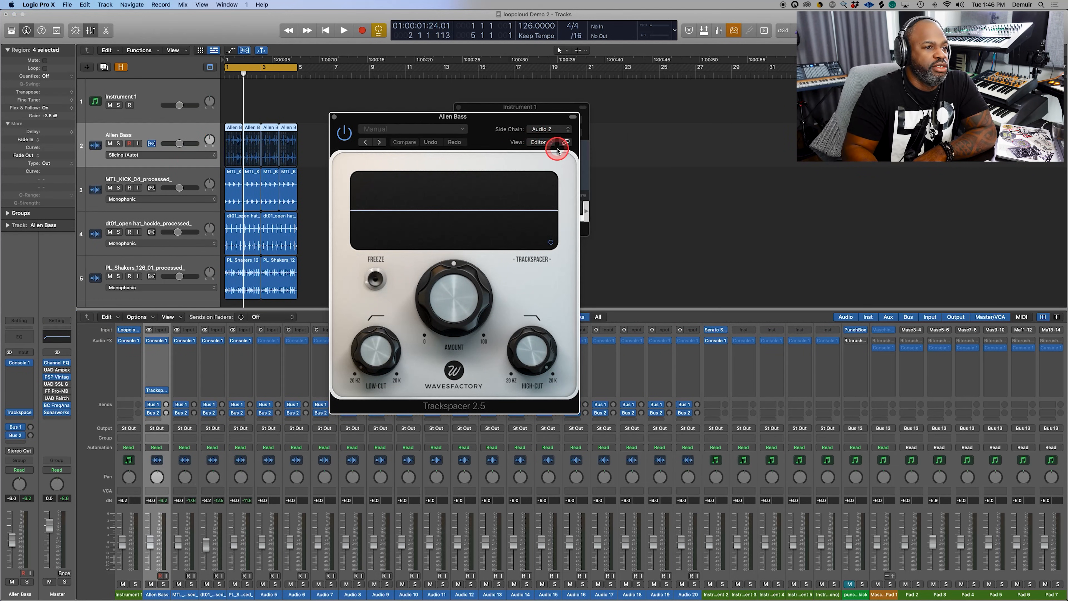
Step: During cycle playback, set Trackspacer's amount to about 46% and lower its high-cut so only the bass's low end ducks
click(551, 244)
click(462, 234)
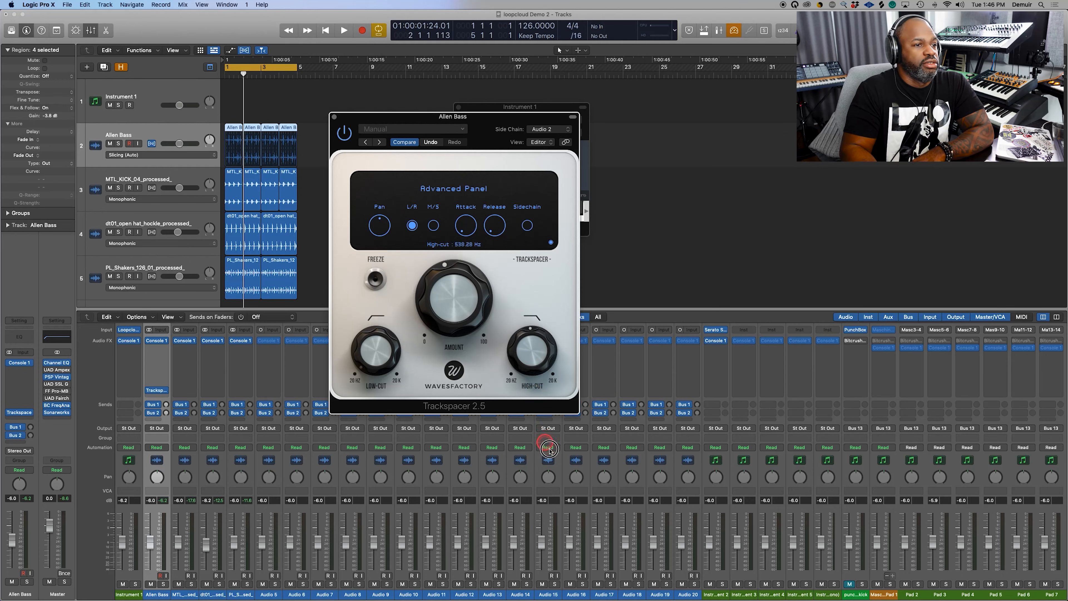
click(550, 244)
key(space)
mouse_move(451, 289)
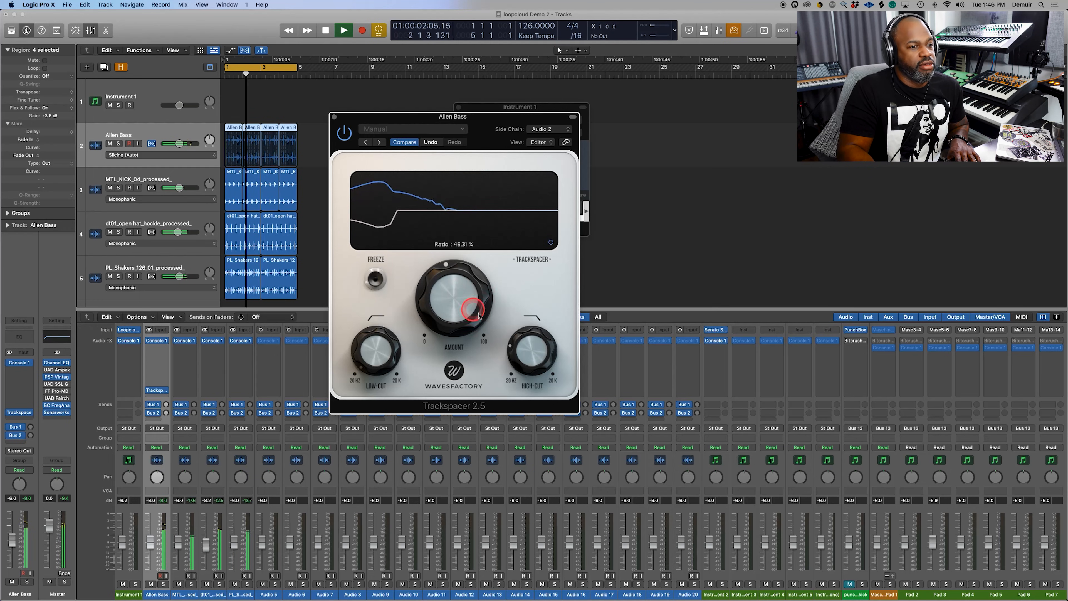
mouse_move(529, 322)
drag(529, 322, 527, 339)
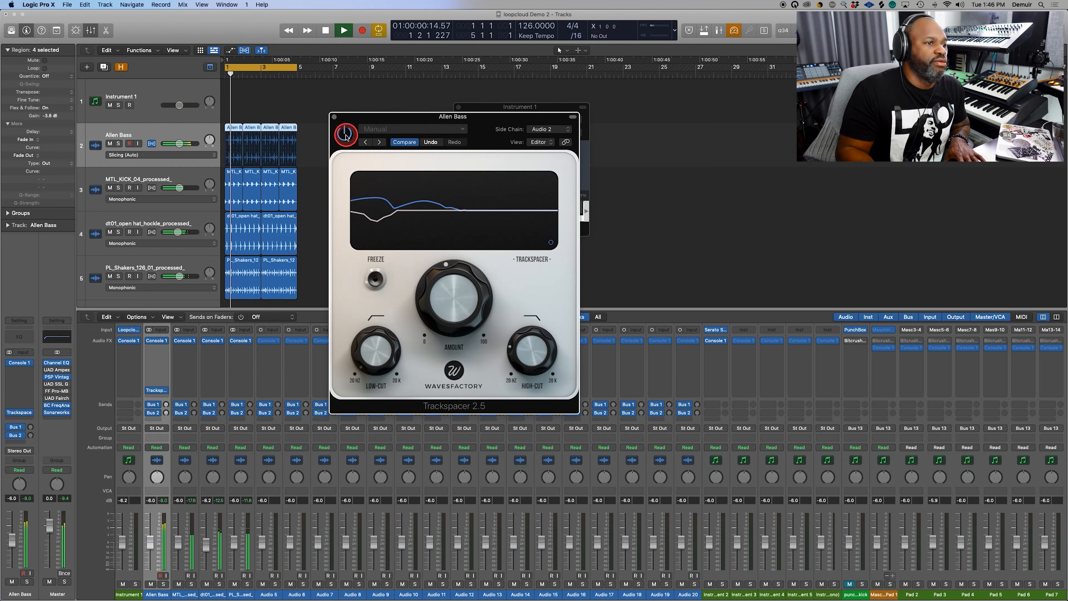
Step: Close the Trackspacer window, deselect the bass regions and stop playback
click(334, 118)
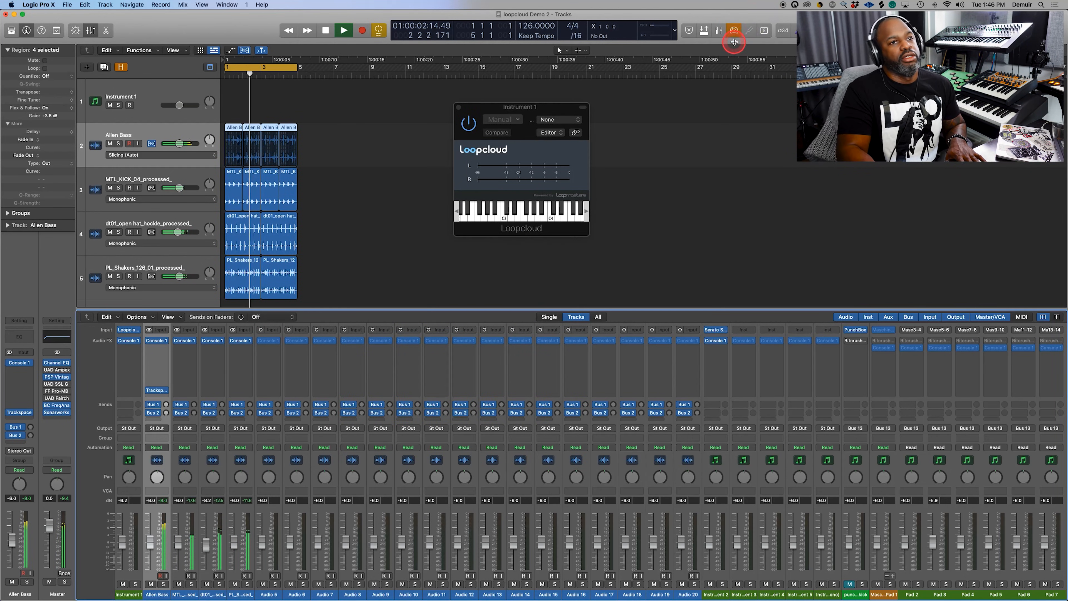
click(341, 235)
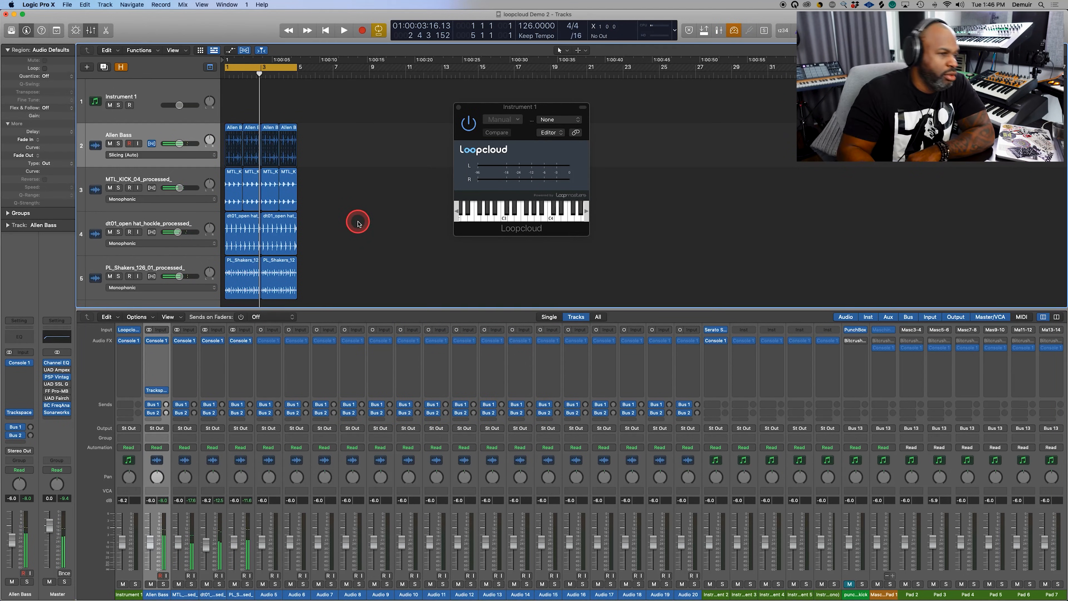
scroll(483, 164, down, 2)
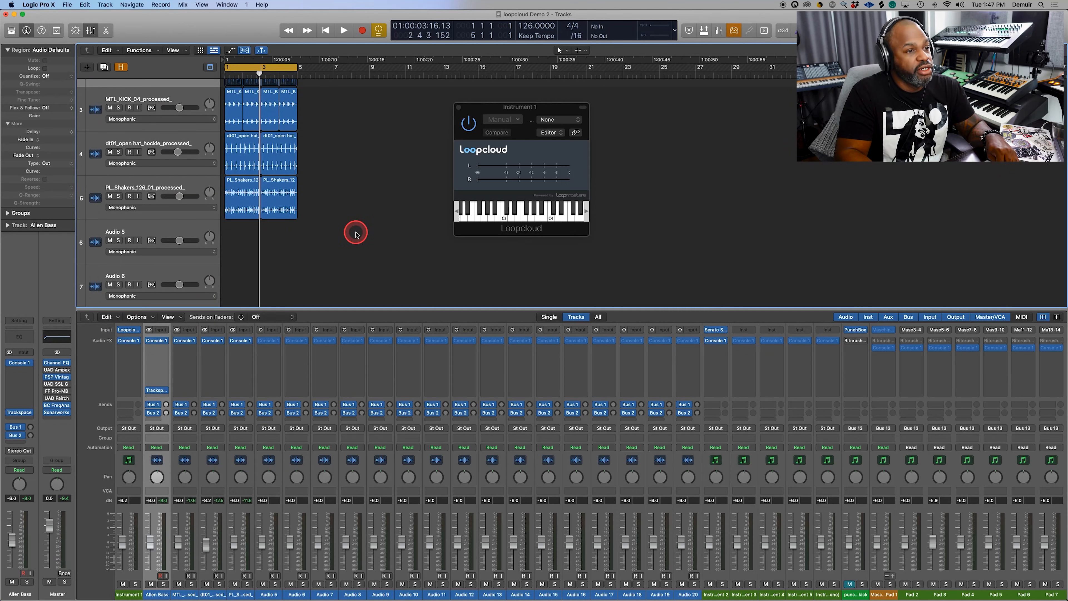
Step: Start cycle playback of the beat and switch to the Loopcloud app window
key(ctrl+Up)
click(823, 341)
click(297, 278)
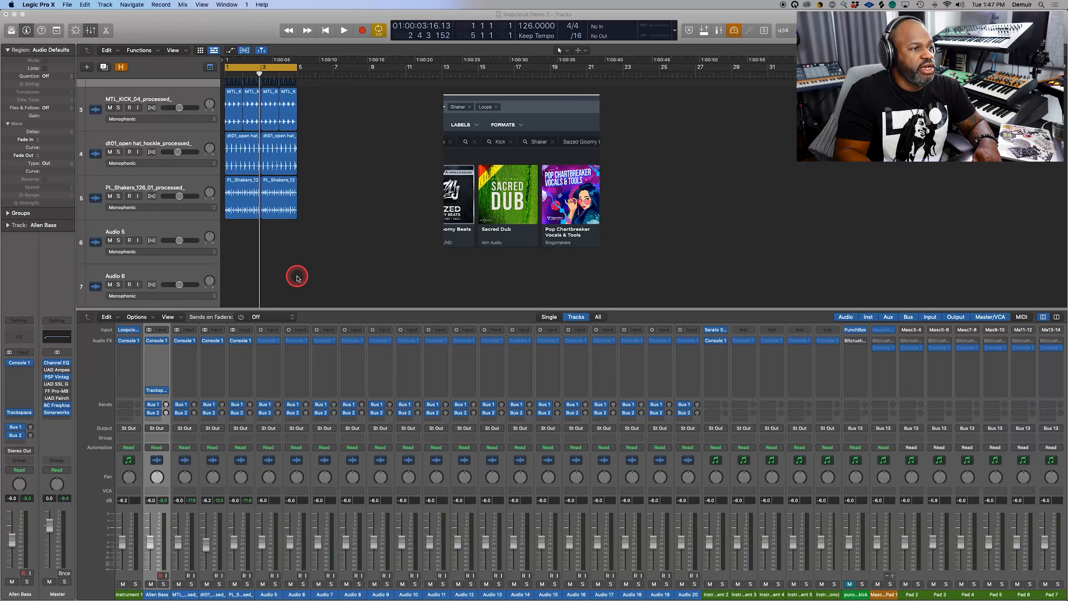
key(space)
key(ctrl+Up)
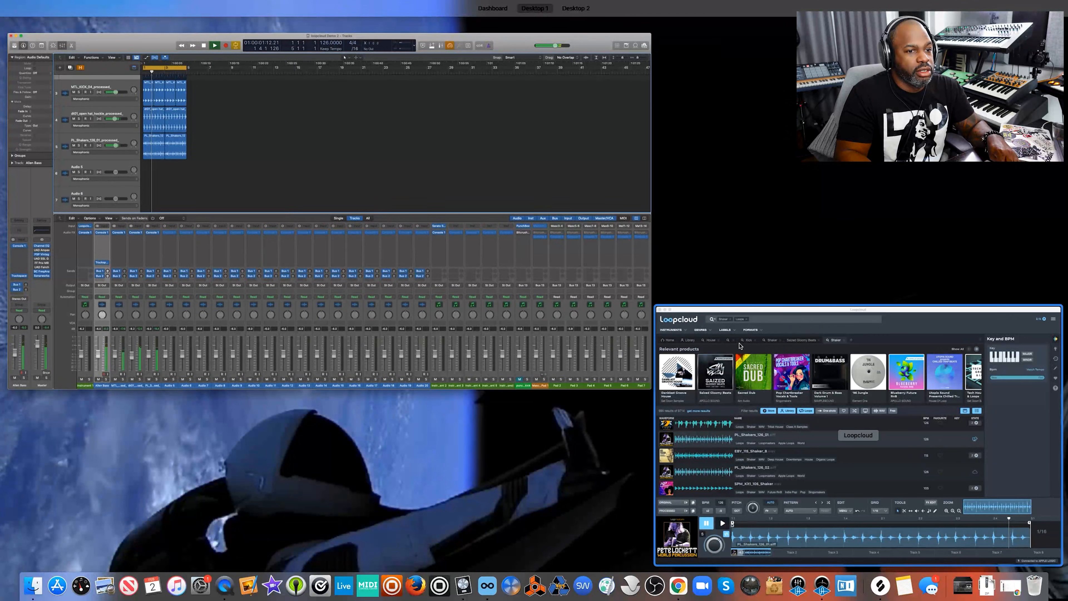
click(740, 346)
Step: Replace the Shaker and Loops search tags in Loopcloud with the Hip Hop genre and Snare tags
click(505, 103)
click(424, 132)
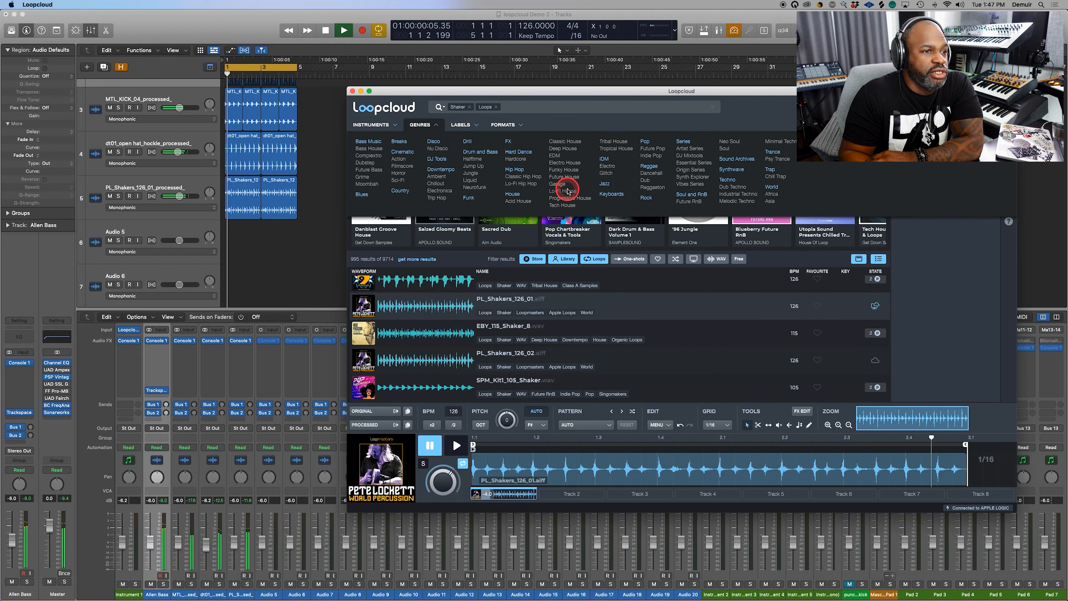
click(515, 170)
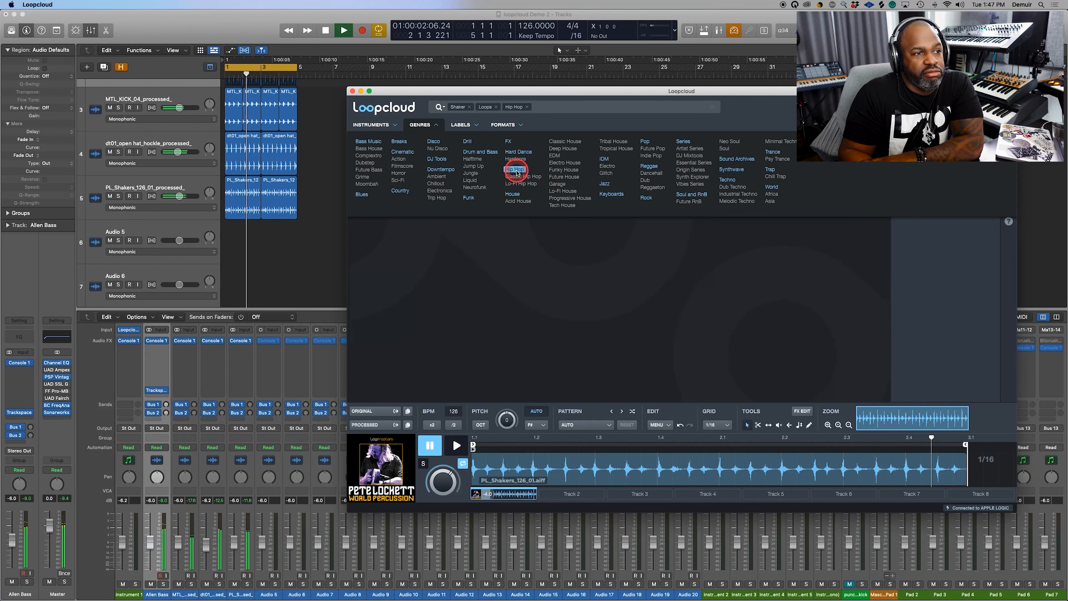
click(469, 107)
click(468, 107)
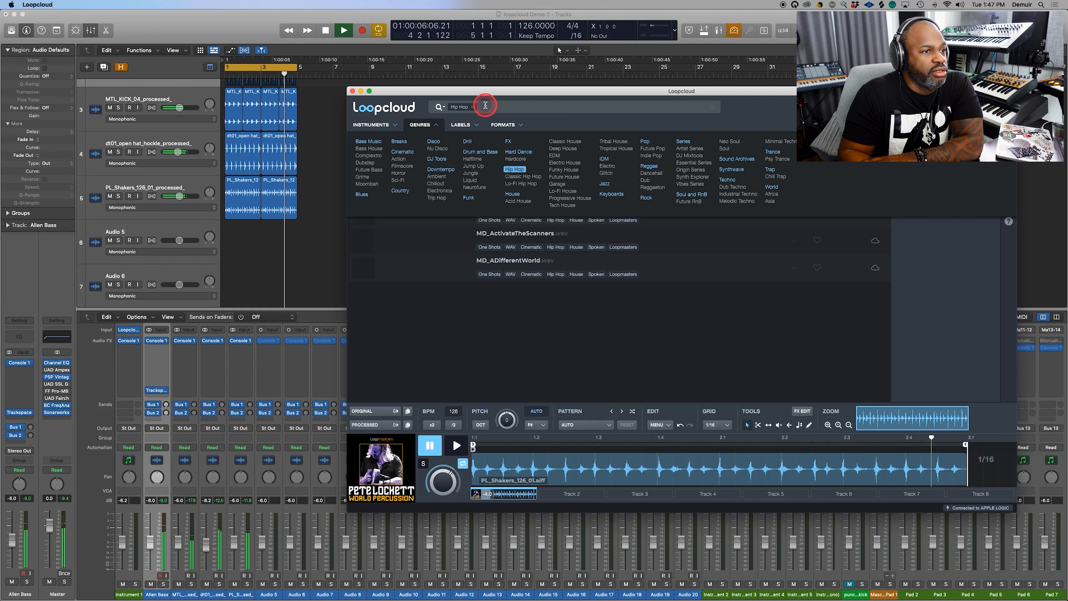
click(521, 106)
text(snare)
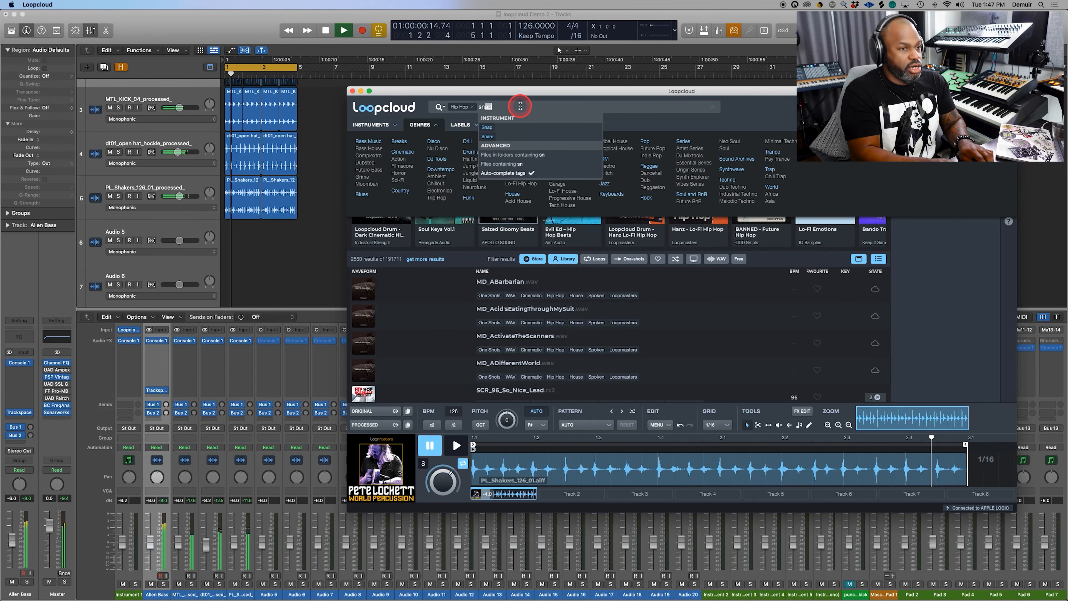
key(Return)
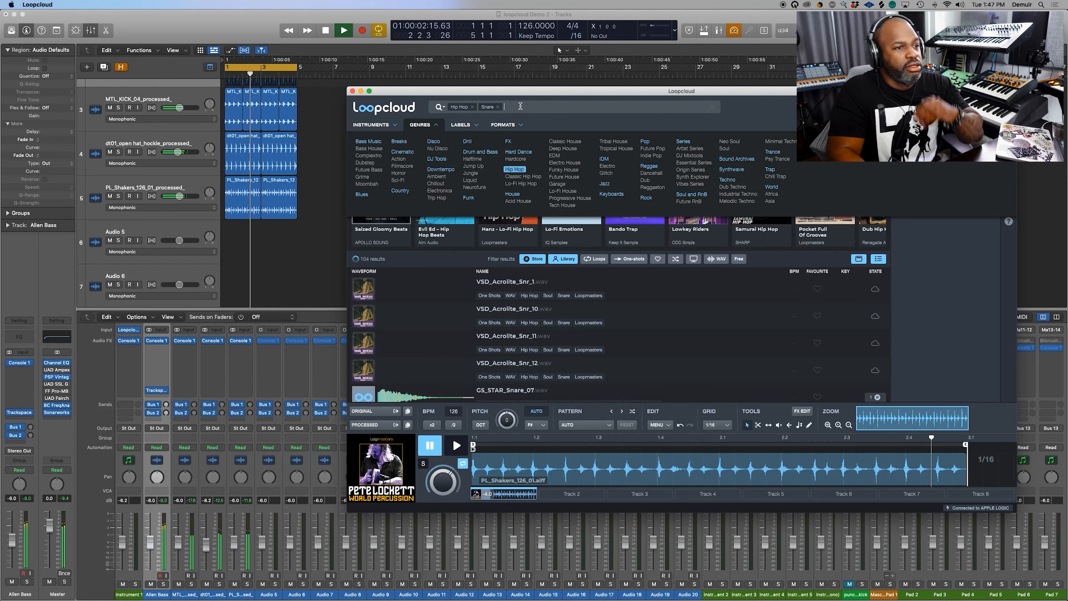
text(onse sh)
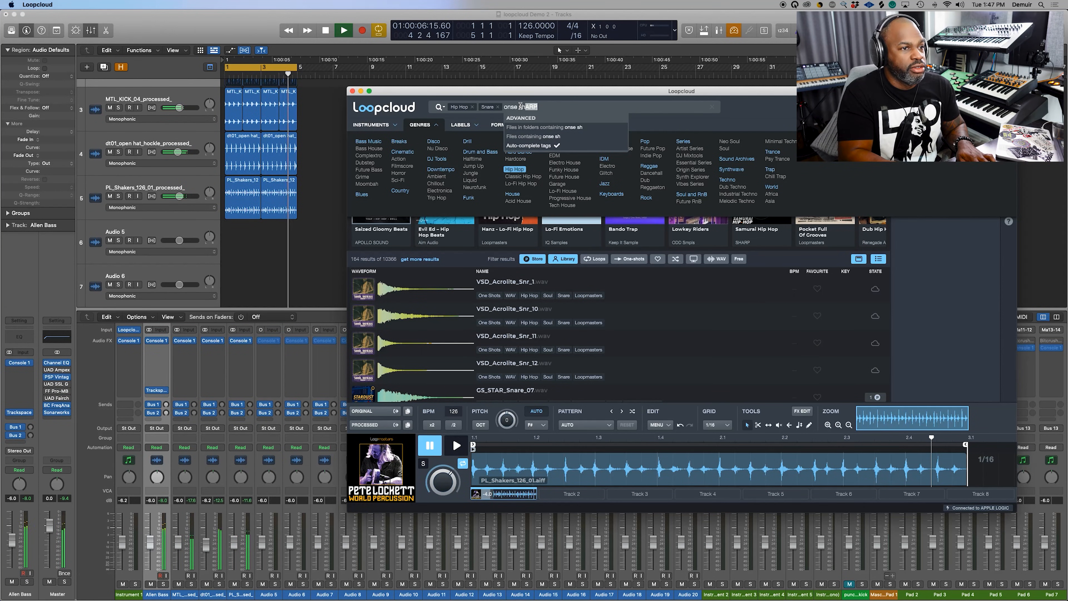
text(ot)
key(Return)
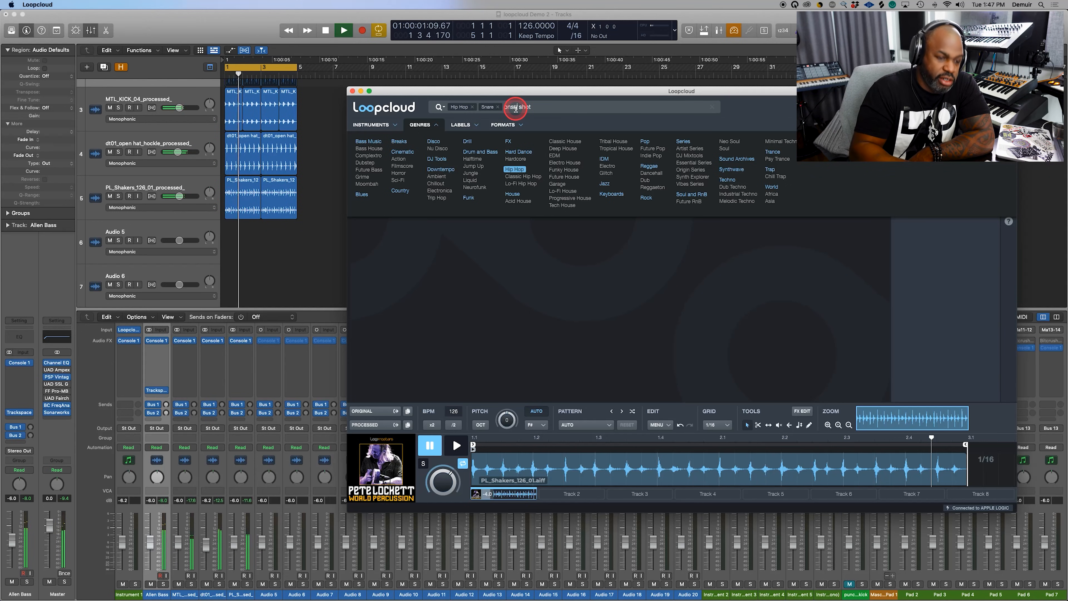
key(BackSpace)
key(BackSpace)
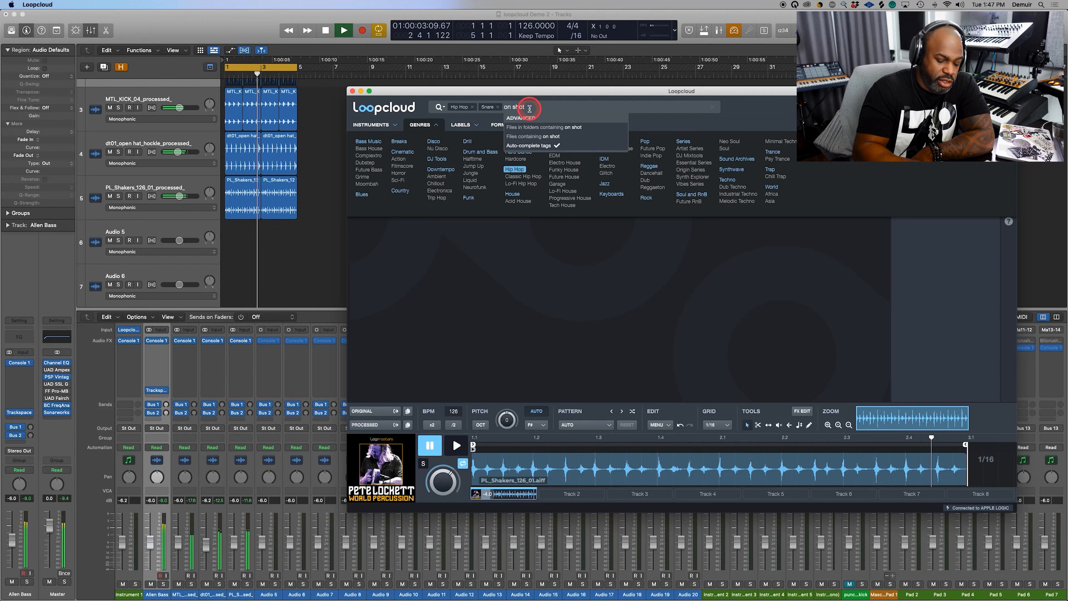
key(BackSpace)
key(BackSpace)
key(BackSpace)
key(BackSpace)
key(BackSpace)
key(BackSpace)
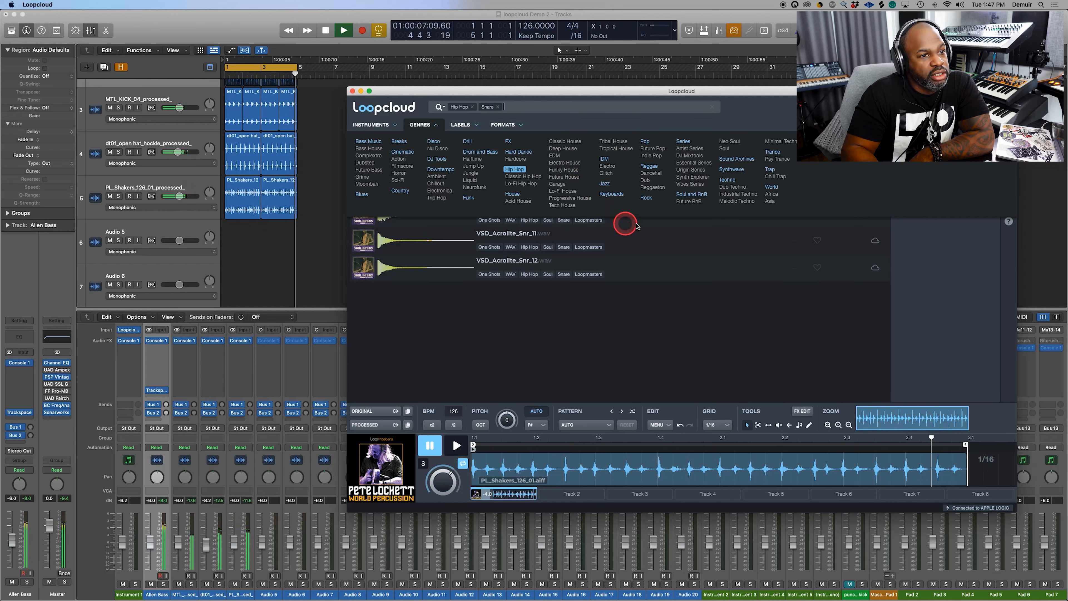
Step: Limit the snare results to one-shots and apply the Snare pattern from the Basics factory presets
click(637, 264)
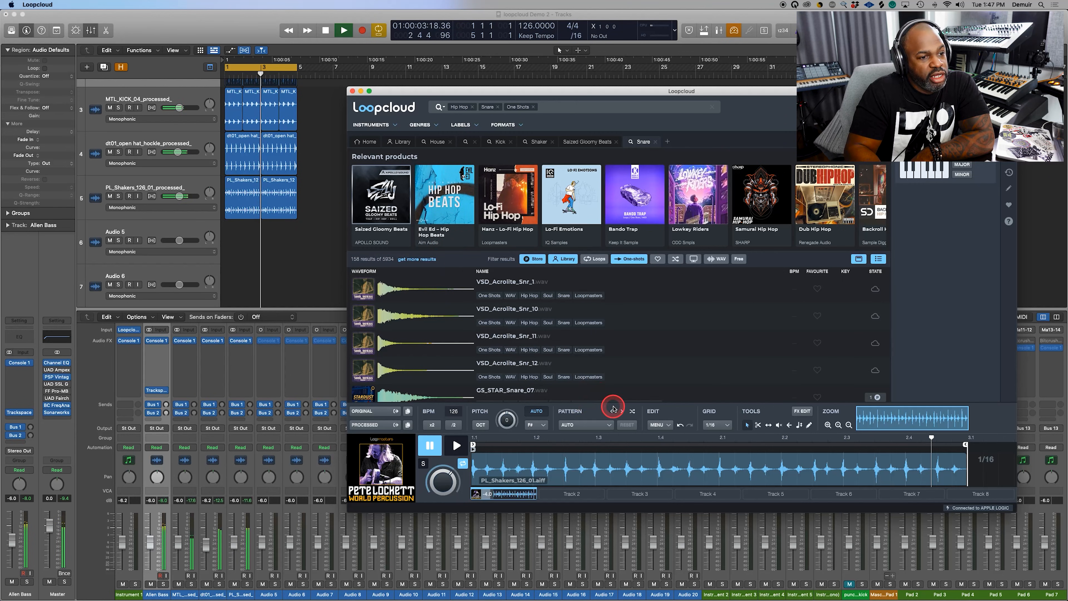
click(609, 425)
mouse_move(618, 484)
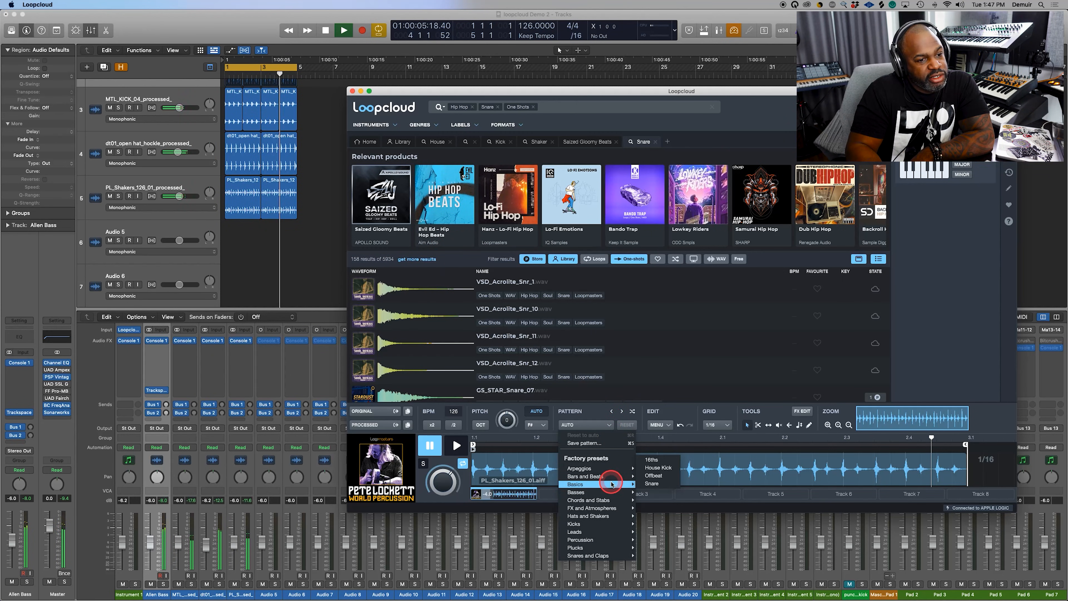
click(655, 483)
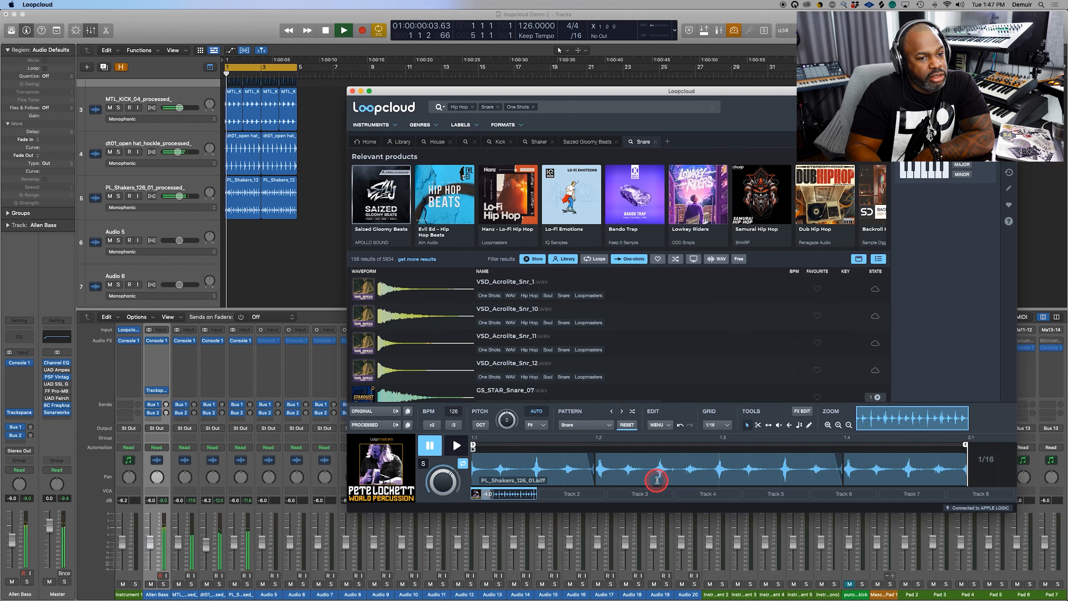
Step: Audition VSD_Acrolite_Snr_1, VSD_Acrolite_Snr_10 and VSD_Acrolite_Snr_11 with the snare pattern against the playing beat
click(365, 290)
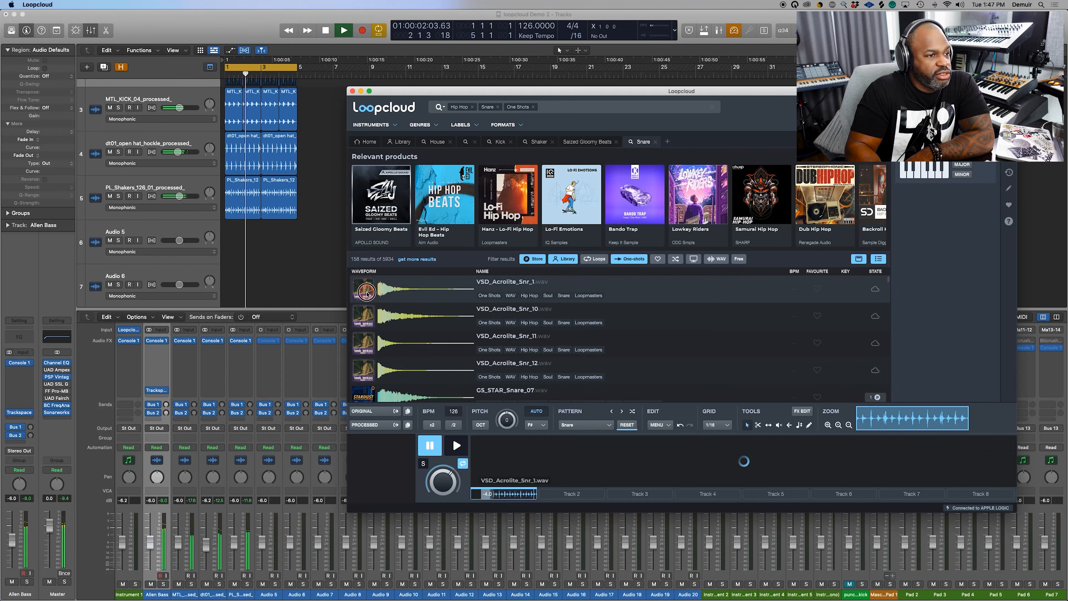
click(470, 449)
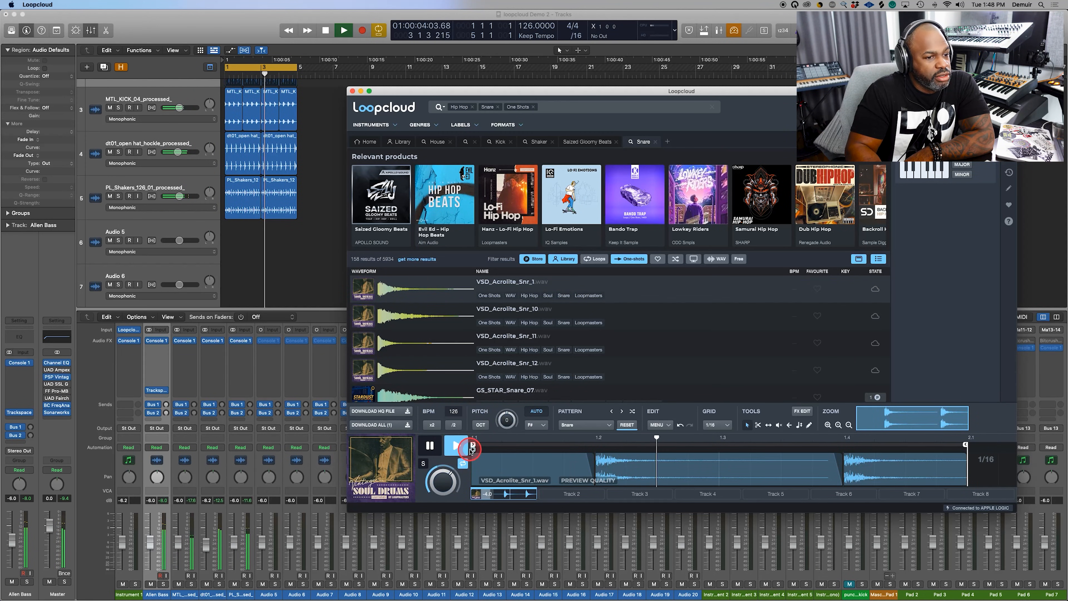
click(430, 326)
click(398, 317)
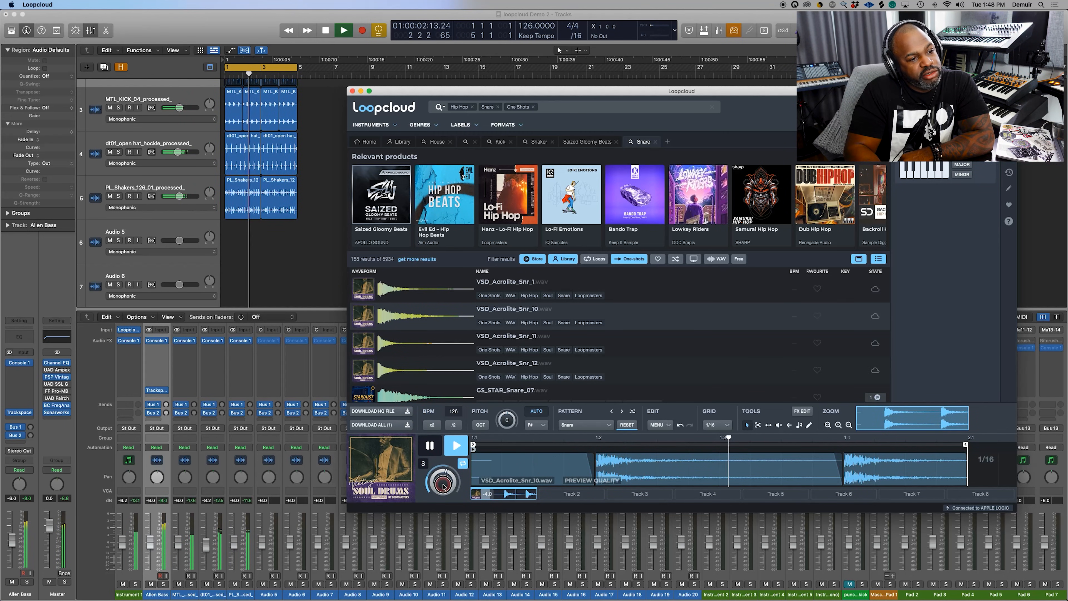
click(406, 342)
scroll(546, 308, down, 1)
scroll(545, 307, down, 5)
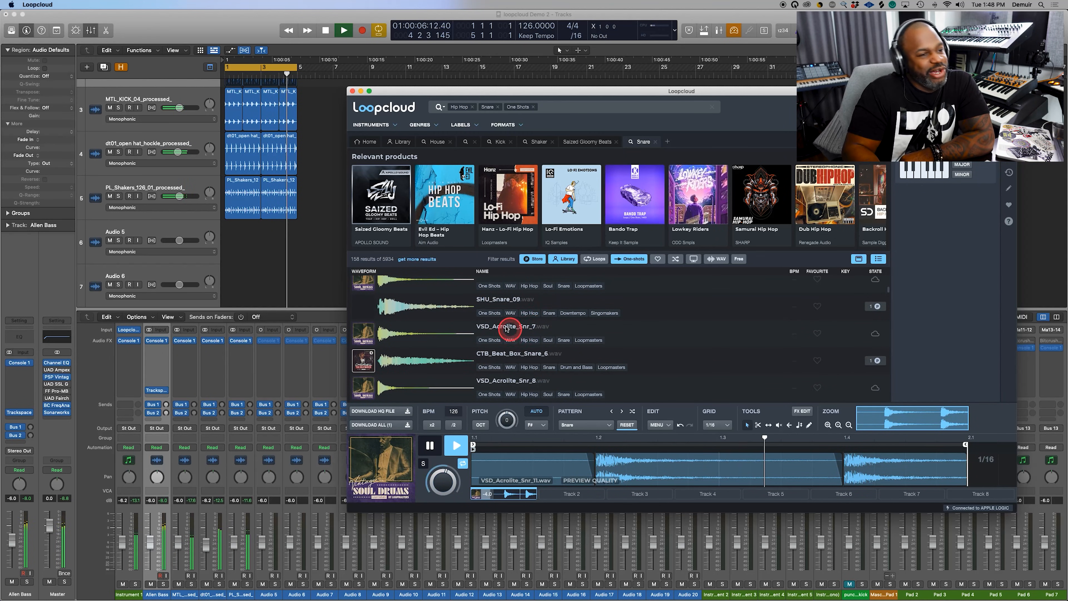
Step: Audition SHU_Snare_09, VSD_Acrolite_Snr_7, CTB_Beat_Box_Snare_6 and VSD_Leedy_Snr_10 against the beat
click(442, 319)
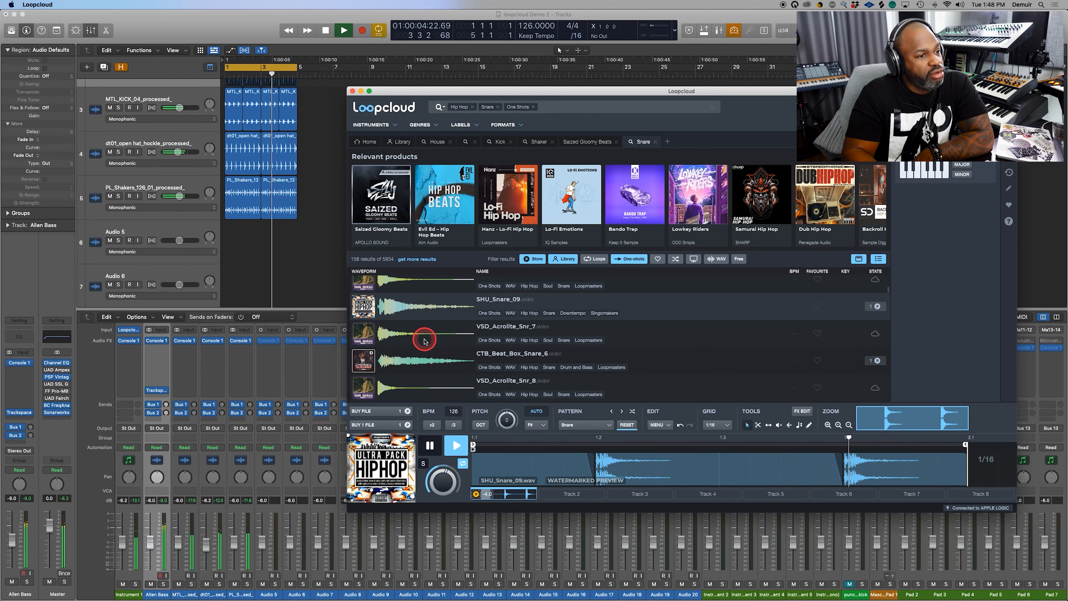
click(402, 336)
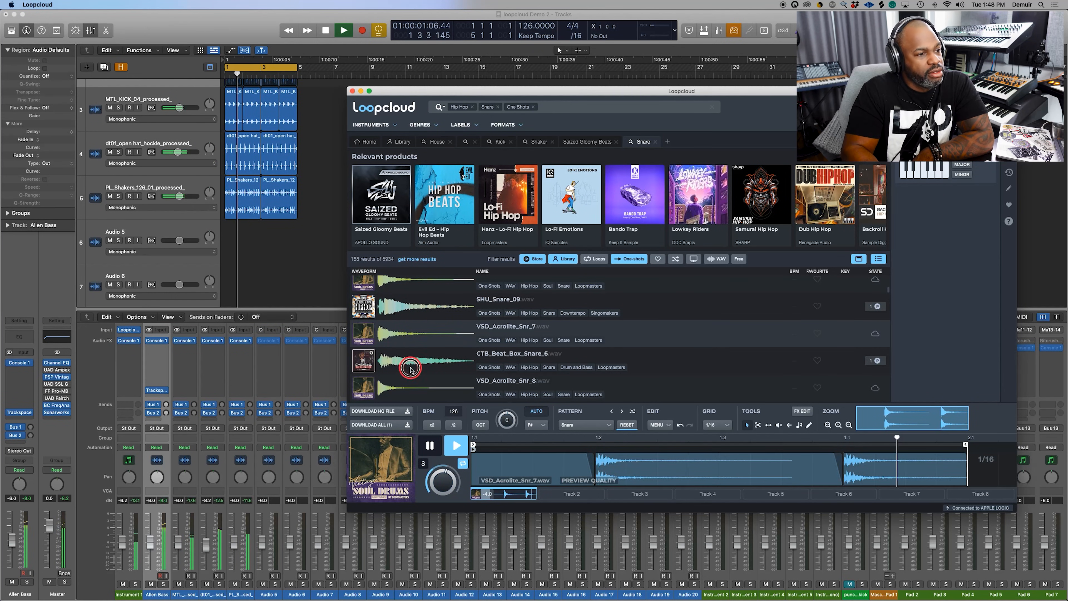
click(410, 368)
scroll(423, 364, down, 5)
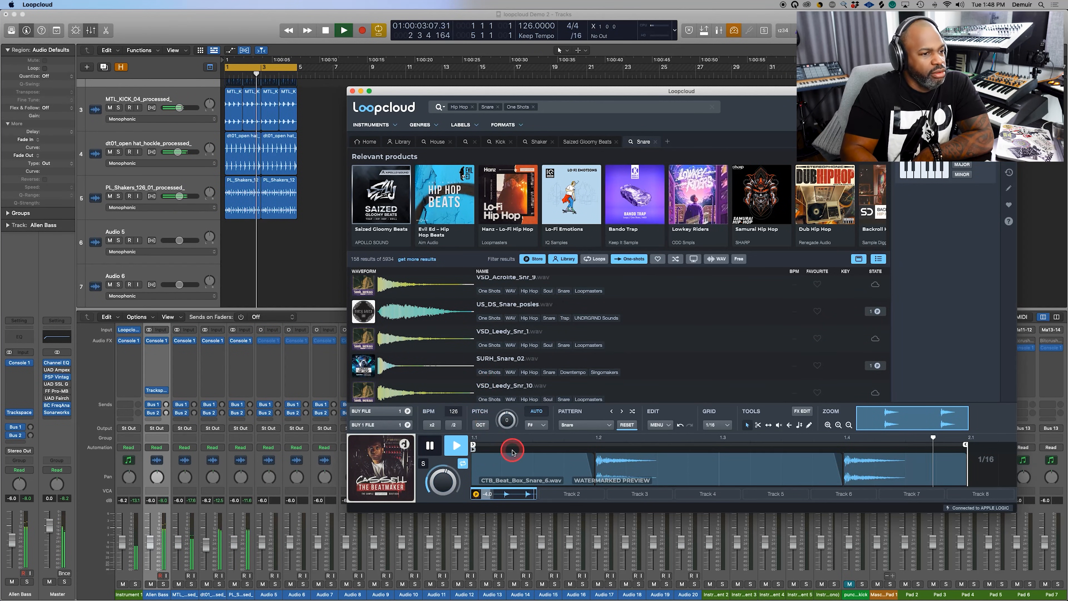
click(429, 395)
scroll(434, 344, down, 5)
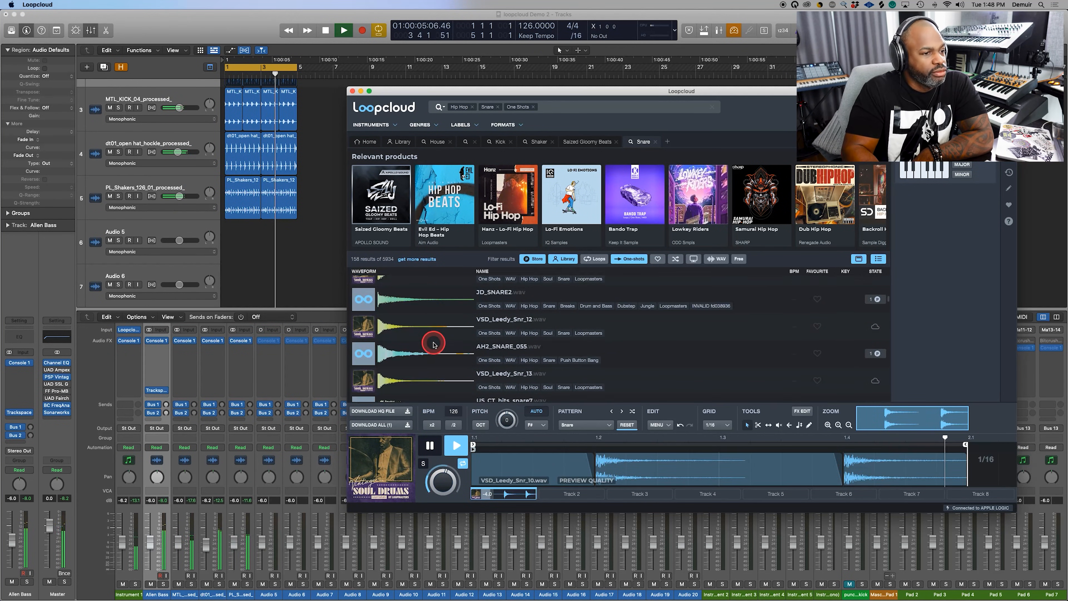
Step: Preview VSD_Leedy_Snr_12 and AH2_SNARE_055, and load FOO_Snr_Chiness1 into the snare pattern
click(410, 328)
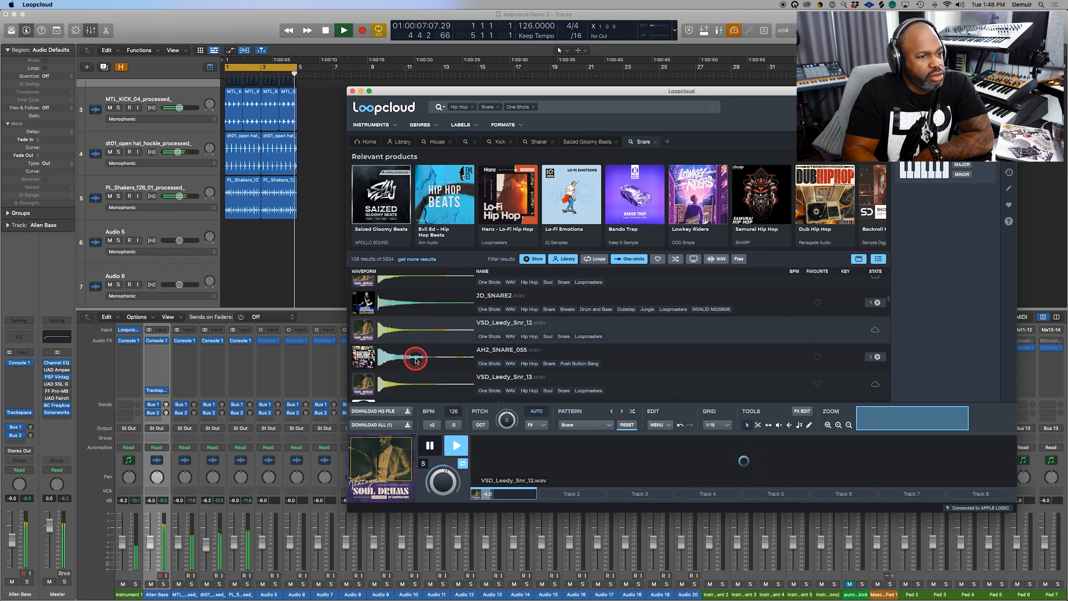
click(407, 360)
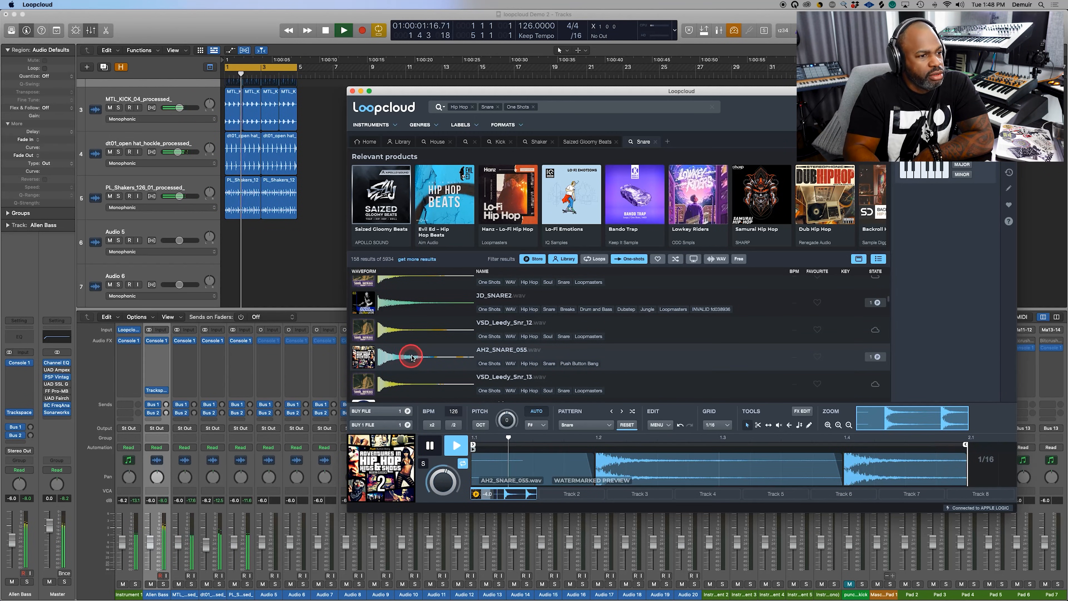
scroll(419, 358, down, 3)
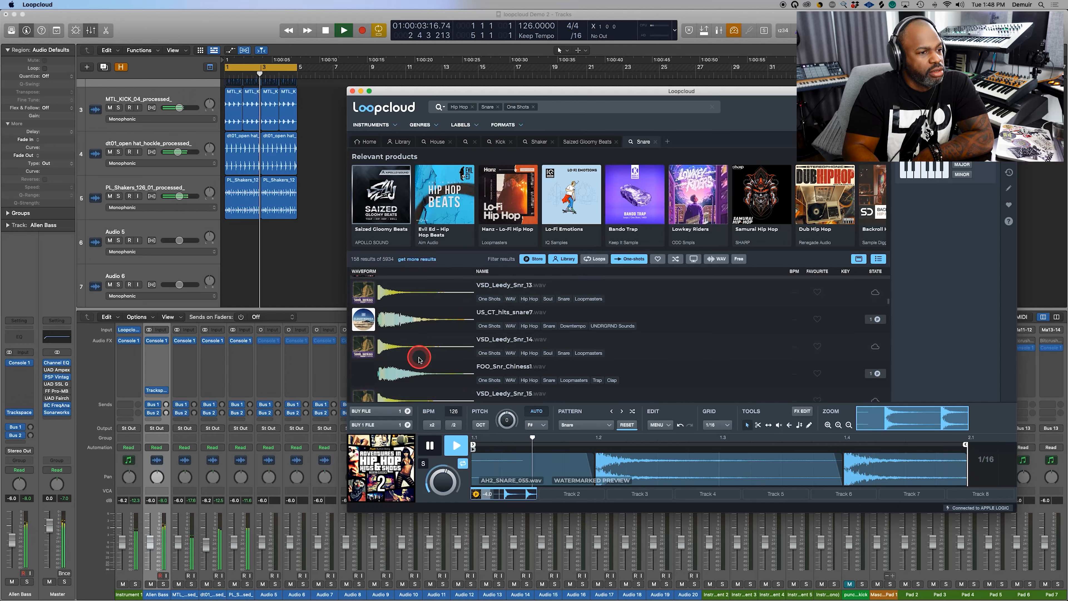
click(486, 362)
scroll(471, 349, down, 1)
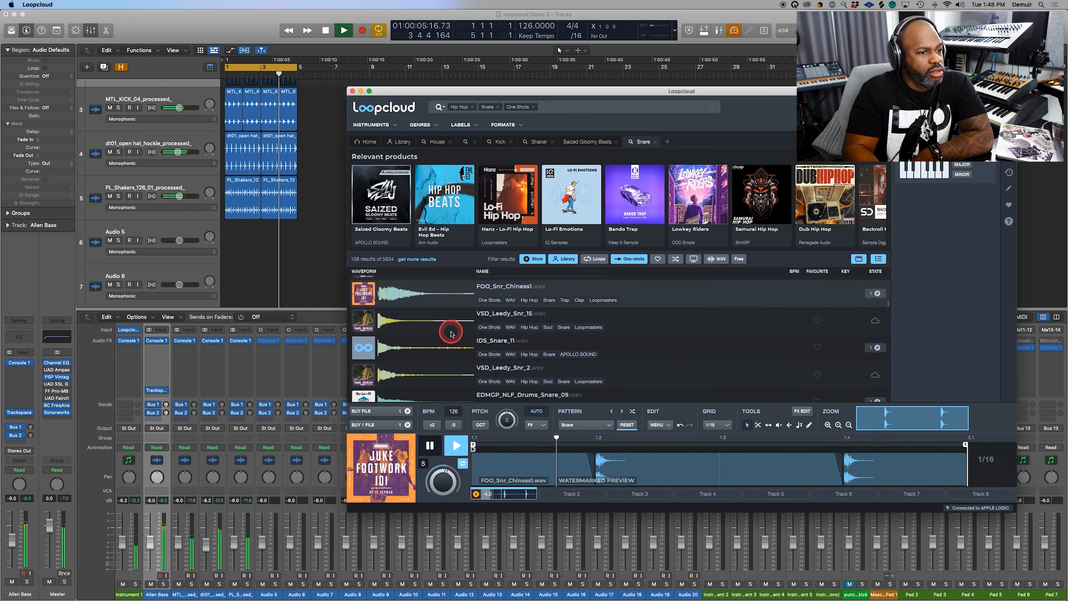
scroll(451, 333, down, 1)
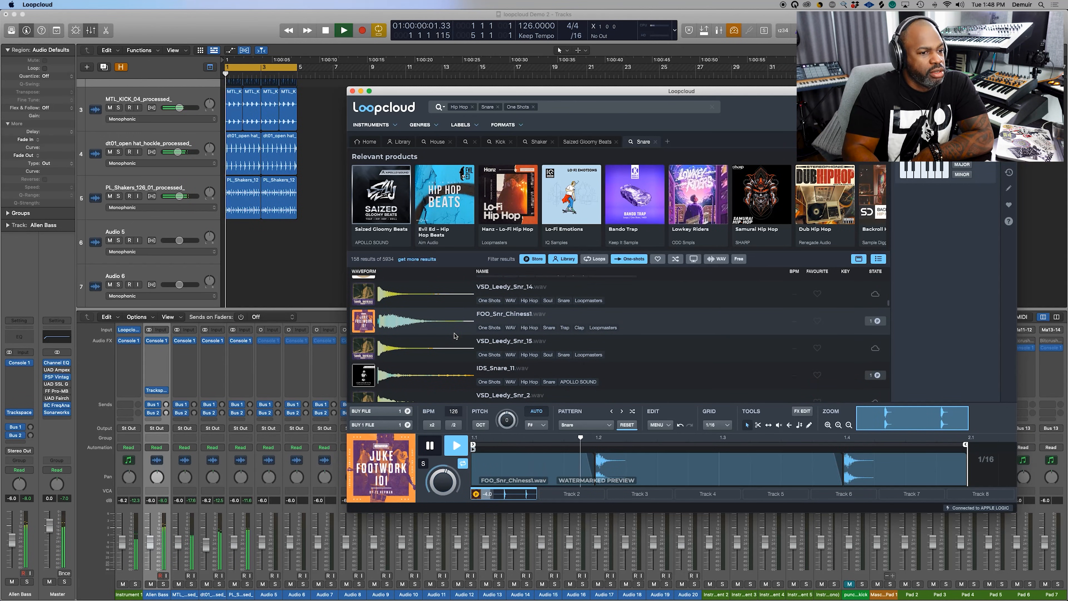
Step: Add a fade-out across the first snare hit's slice and lower that slice's volume to about -14.3 dB
drag(437, 473, 436, 471)
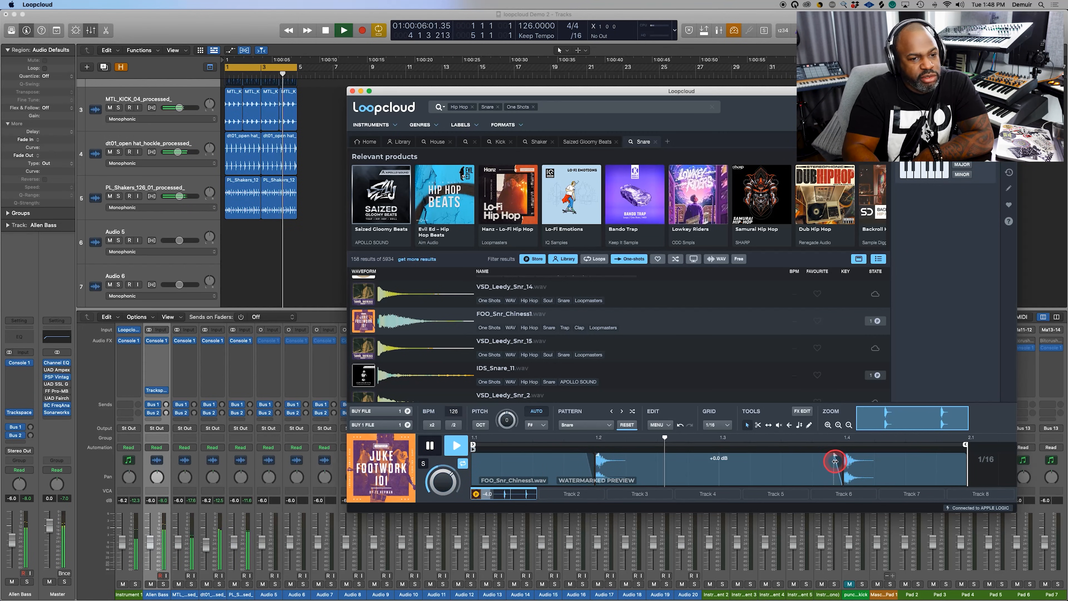
drag(834, 457, 602, 495)
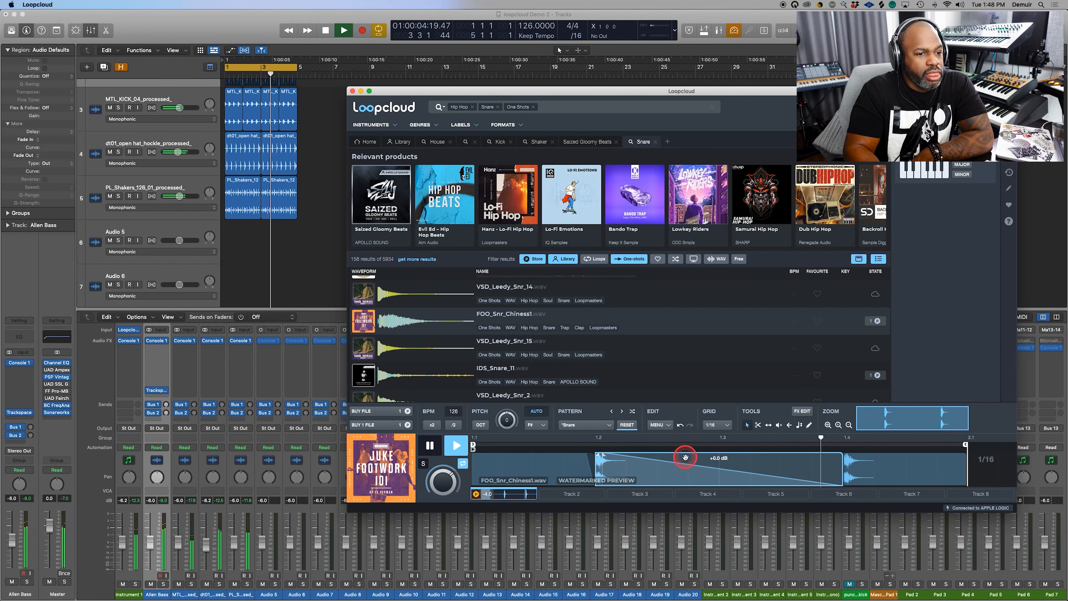
drag(685, 458, 692, 482)
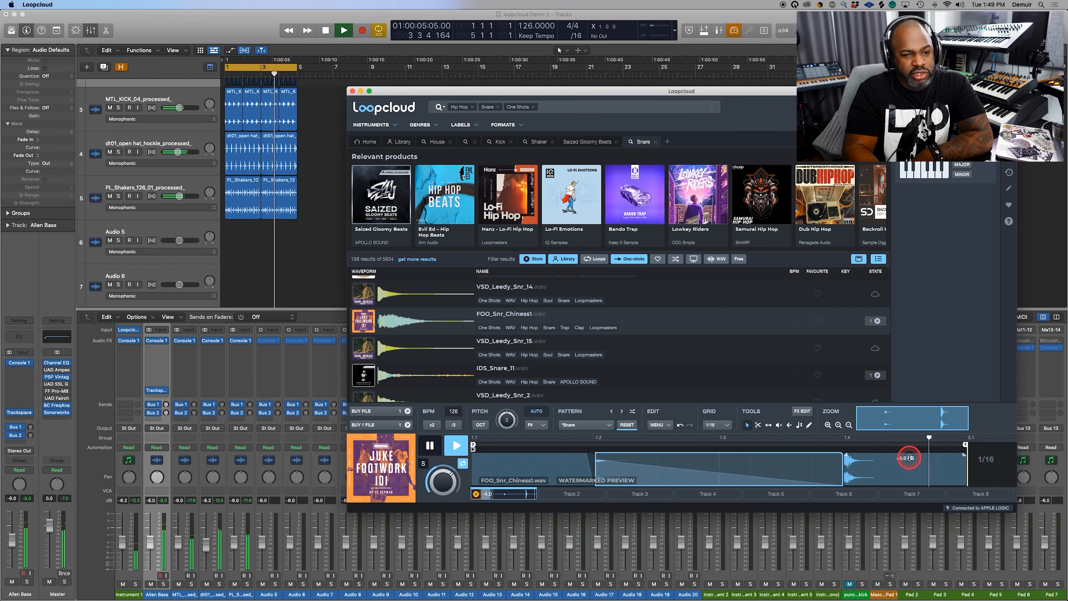
Step: Lower the second snare hit's slice volume and raise the first hit's slice volume again
drag(909, 457, 916, 487)
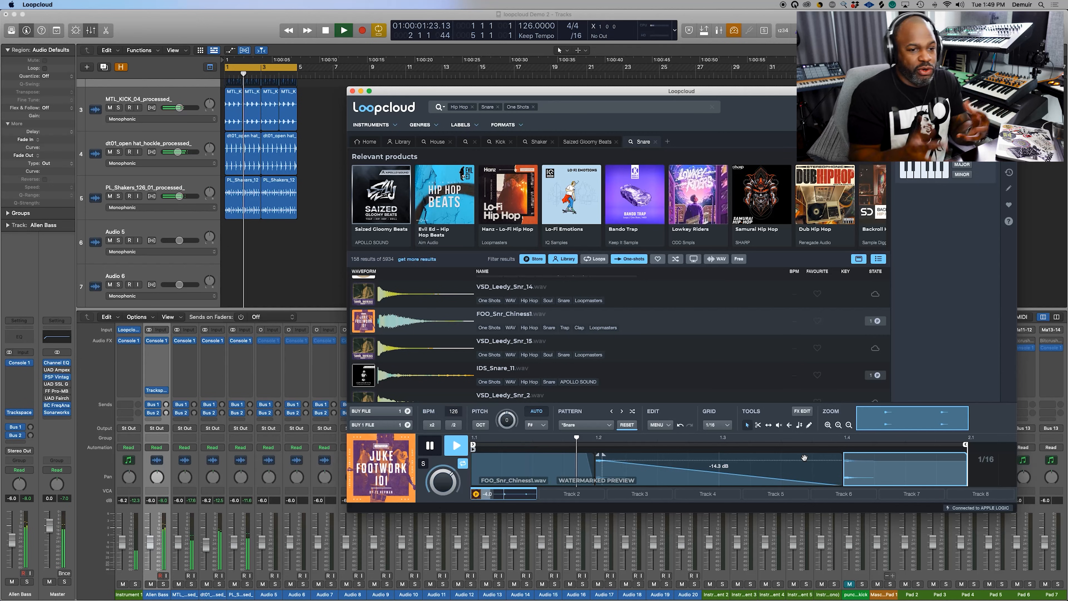
click(708, 461)
drag(708, 460, 706, 454)
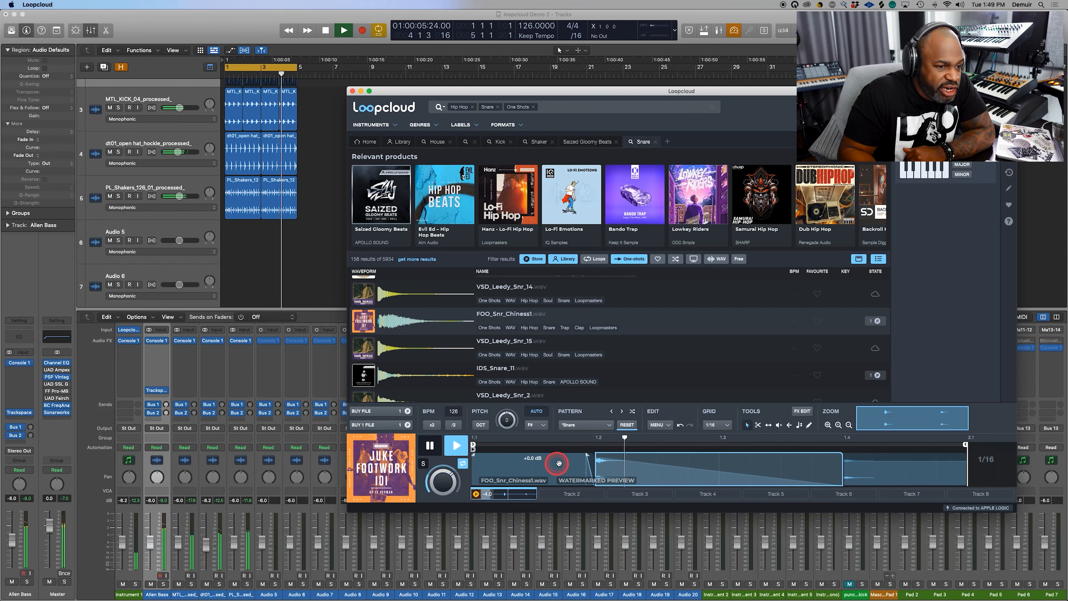
mouse_move(603, 456)
mouse_down()
mouse_move(626, 455)
mouse_move(598, 458)
mouse_up()
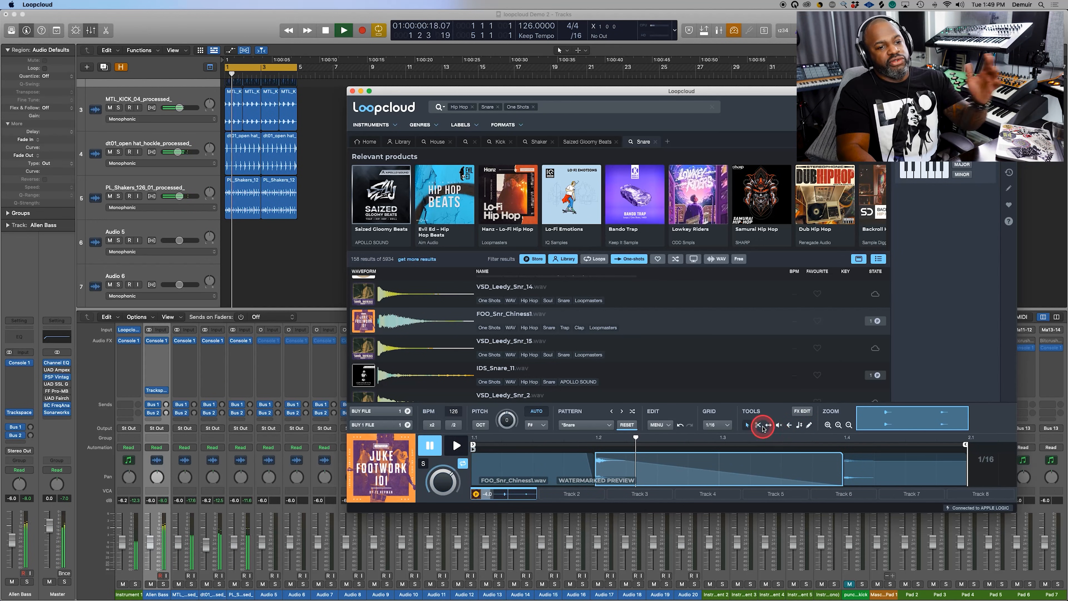
Step: Stop playback in Logic, return to Loopcloud and activate the pitch tool for the snare slices
click(304, 176)
key(ctrl+Up)
click(834, 453)
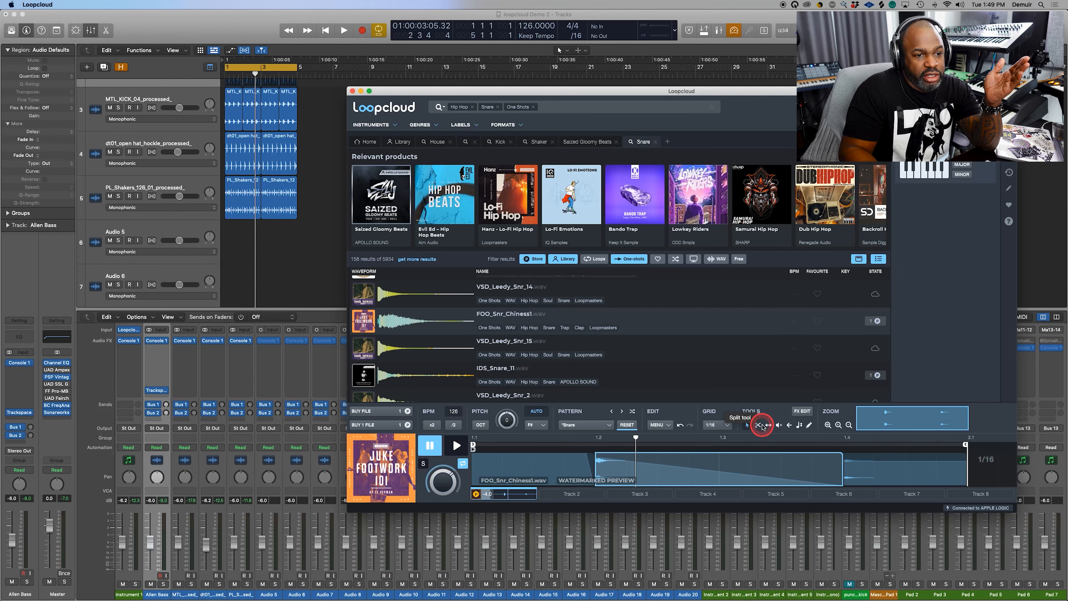
click(799, 426)
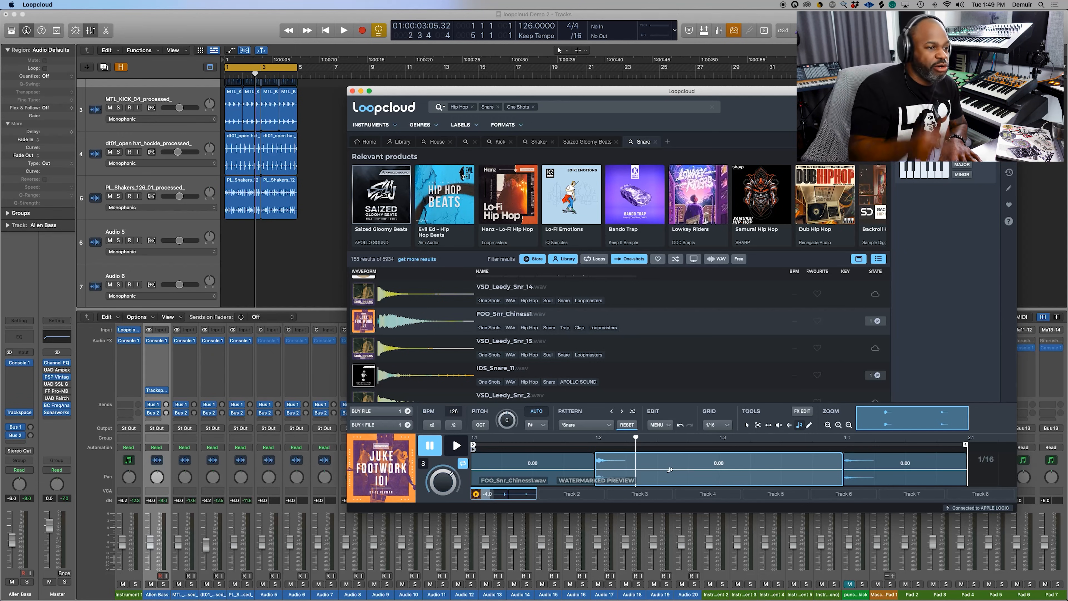
Step: Try pitching the middle snare slice up to 4.00 while the pattern plays, and return it to 0.00
click(453, 439)
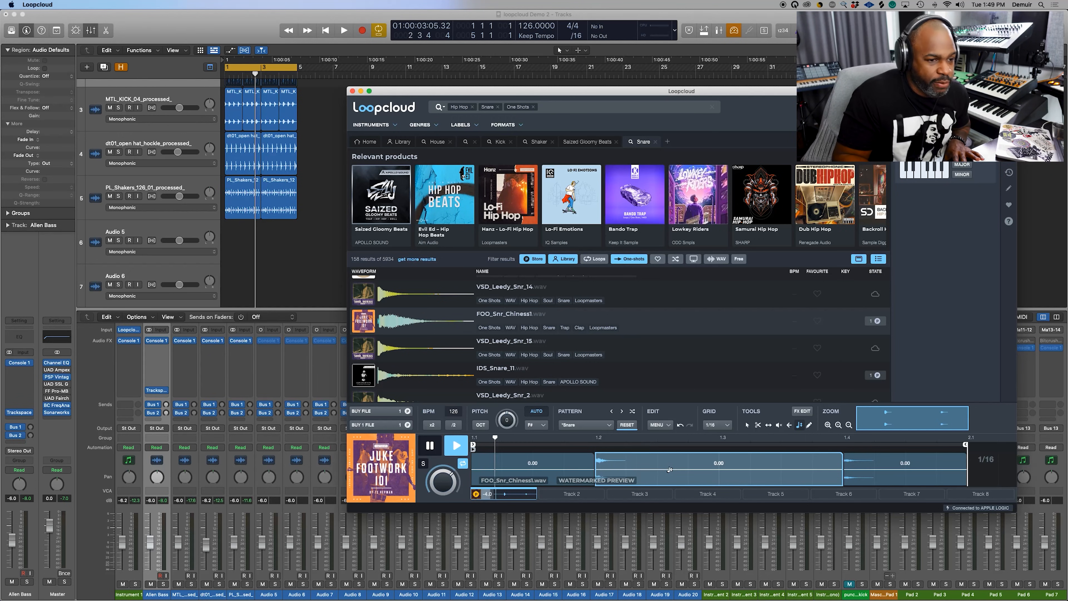
drag(670, 466, 666, 417)
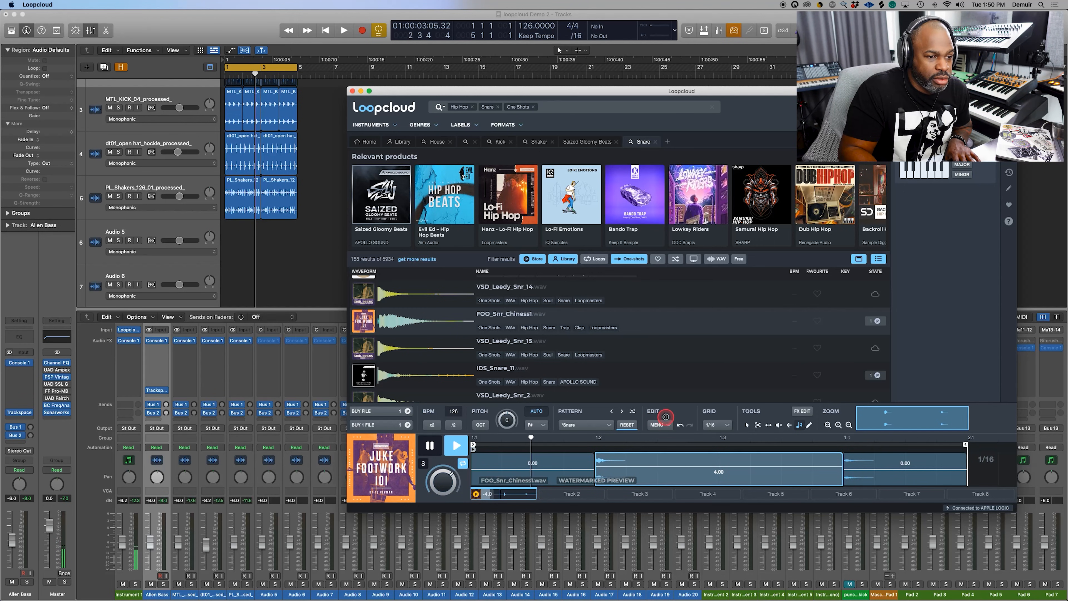
drag(687, 461, 695, 520)
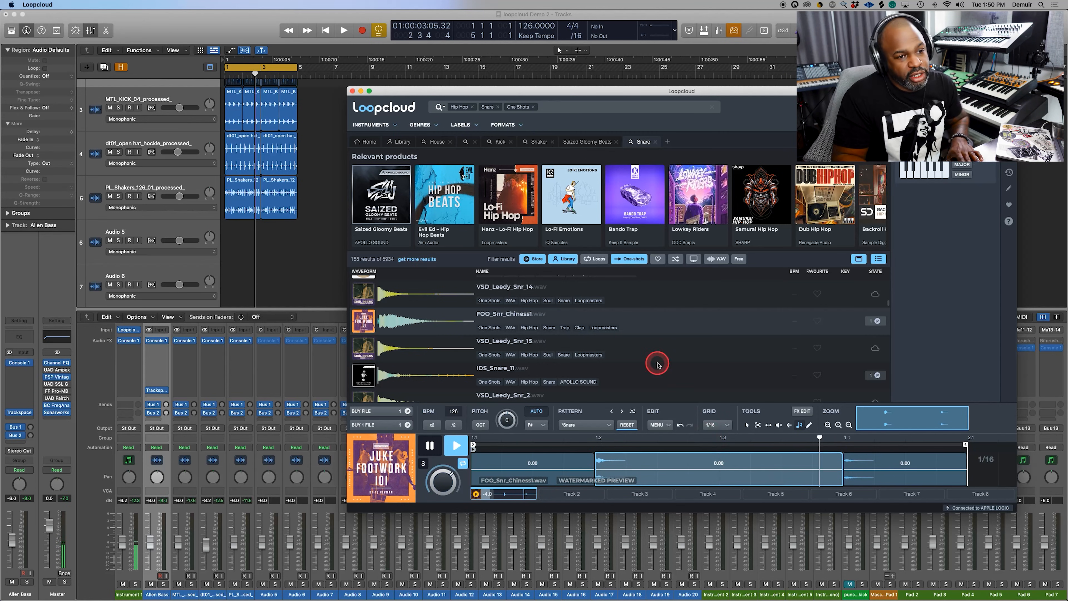
key(space)
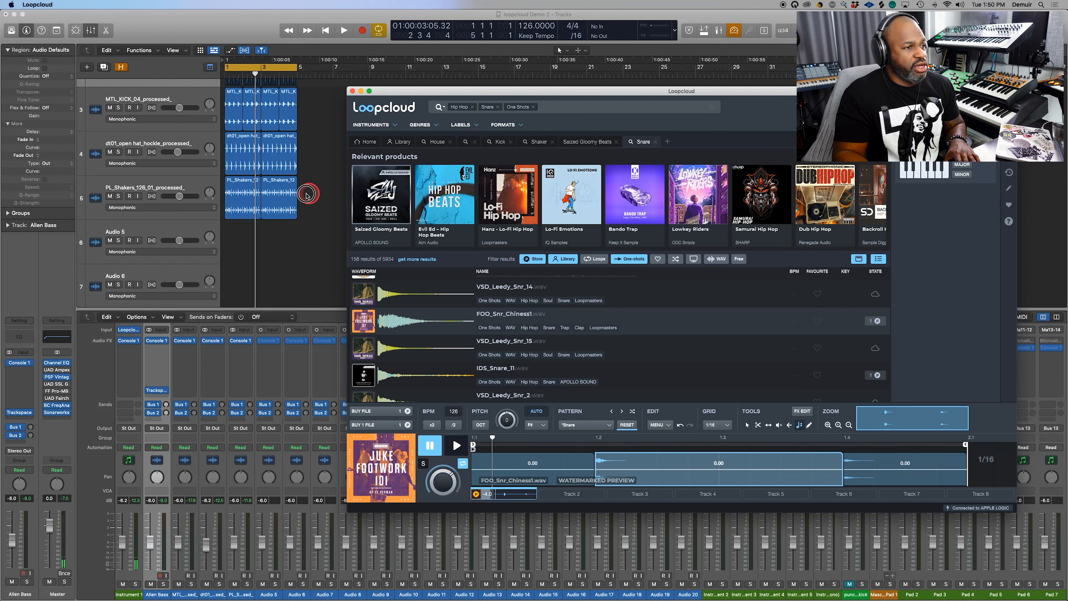
Step: Play the beat in Logic together with the snare pattern in Loopcloud, then stop both and return to Loopcloud
drag(309, 193, 230, 192)
key(space)
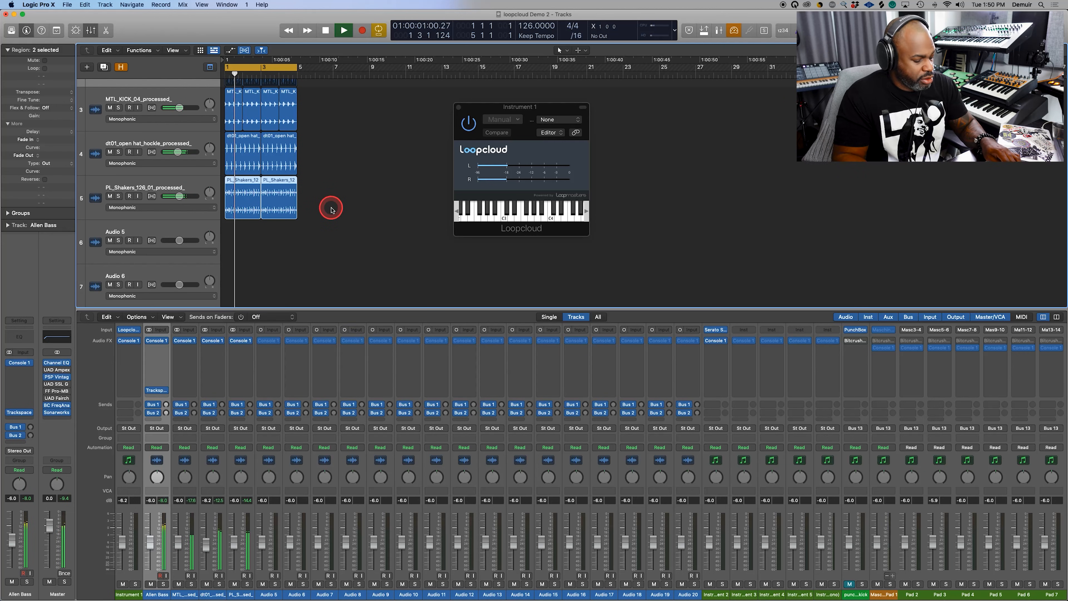
key(ctrl+Up)
click(777, 447)
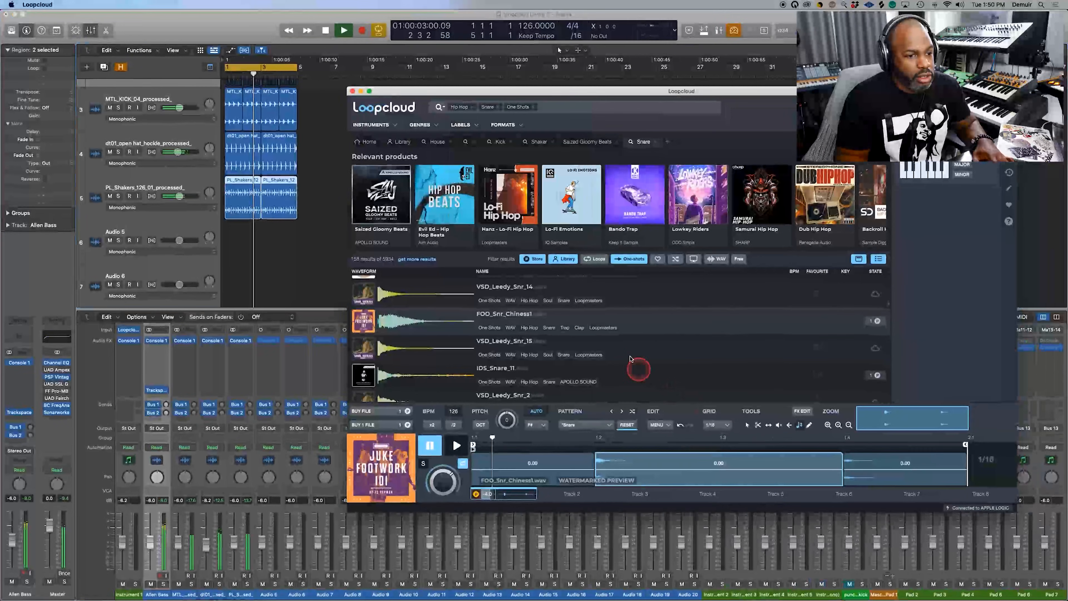
click(458, 447)
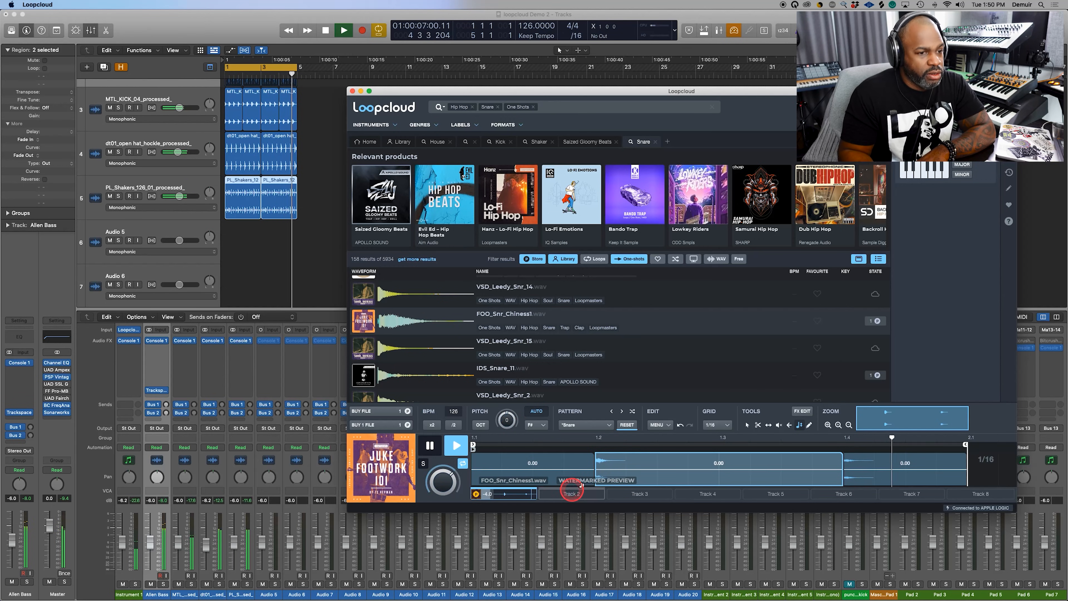
click(431, 447)
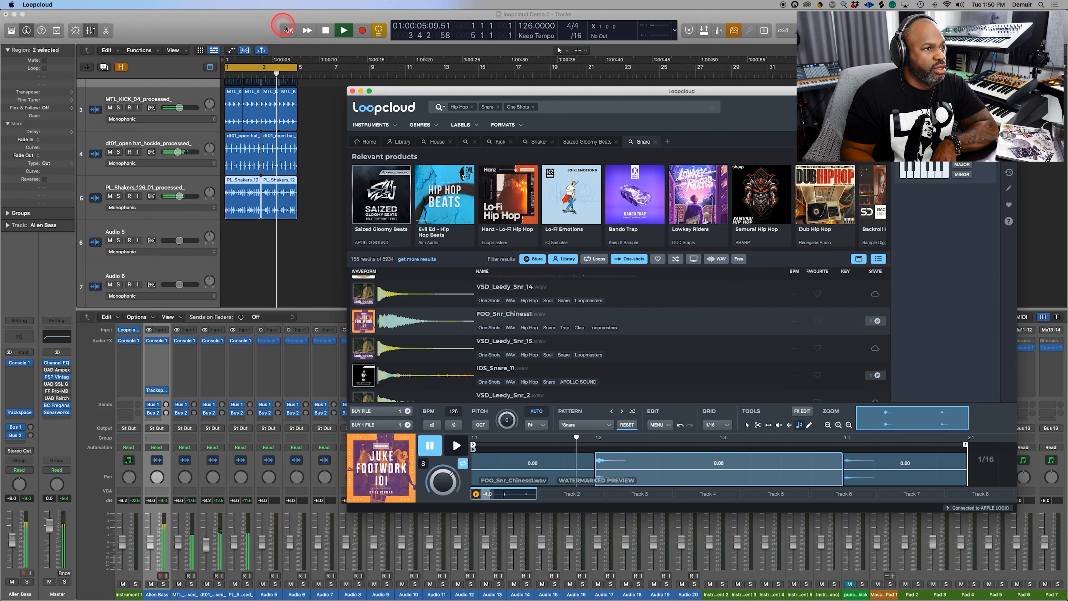
click(327, 32)
key(space)
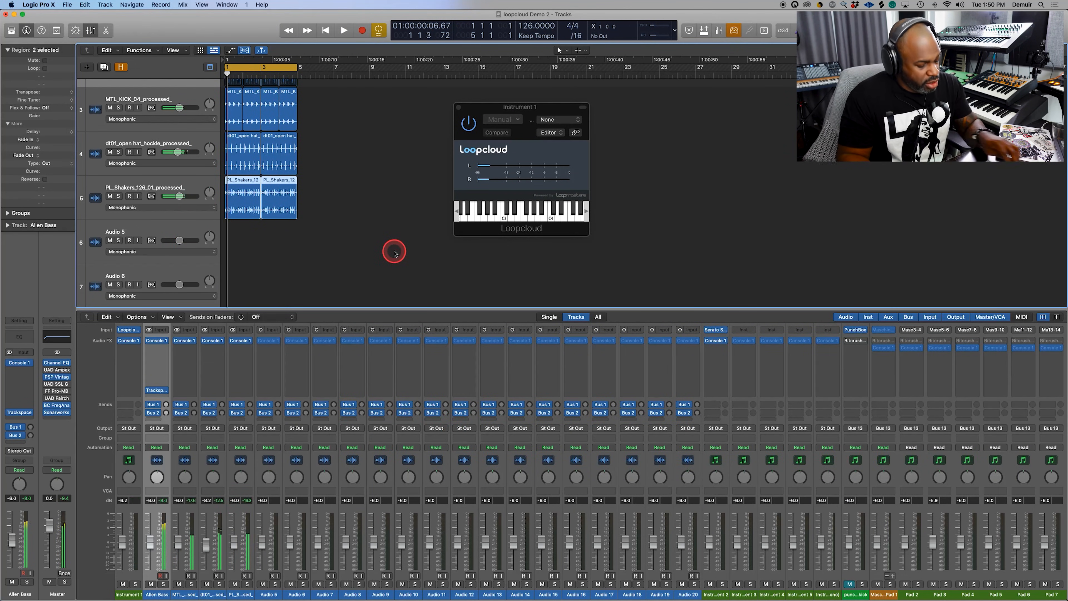
key(ctrl+Up)
click(745, 506)
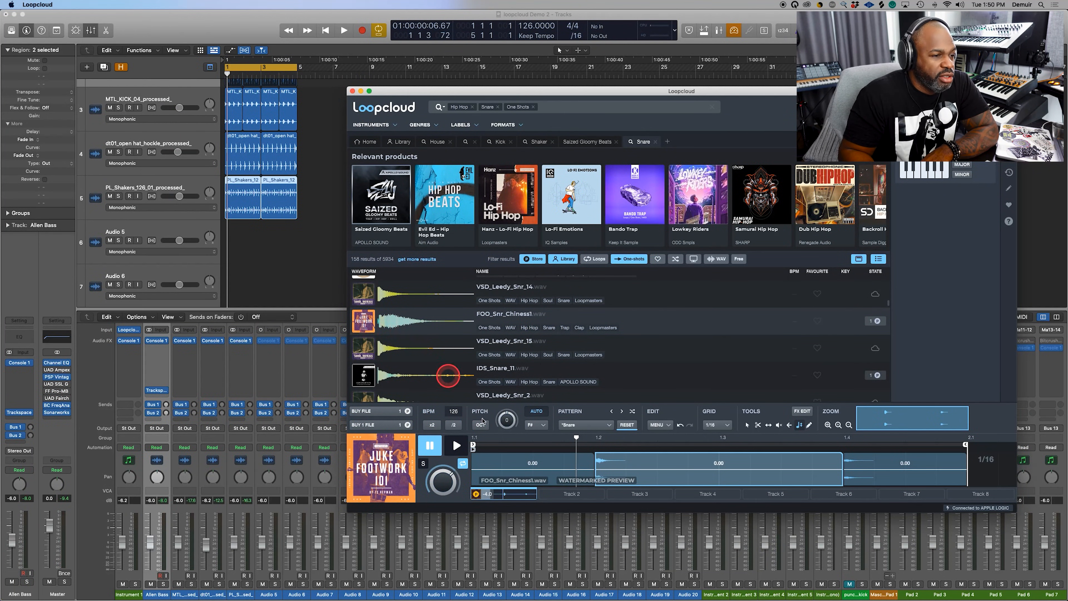
Step: Buy and download FOO_Snr_Chiness1, and place its processed pattern at bar 1 on track 6 in Logic
click(383, 425)
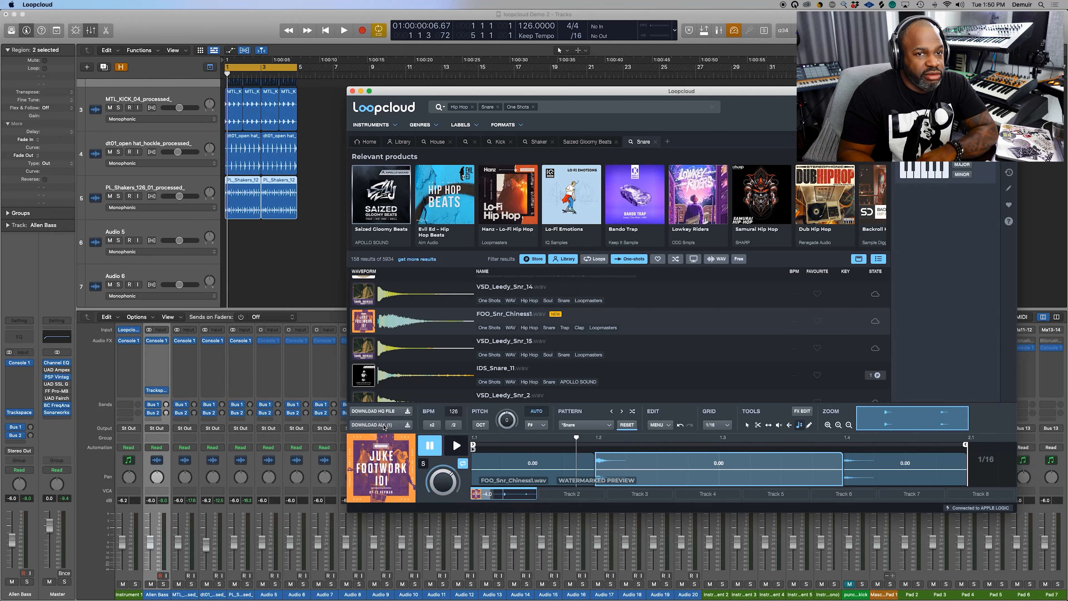
click(384, 425)
drag(384, 424, 227, 242)
click(457, 414)
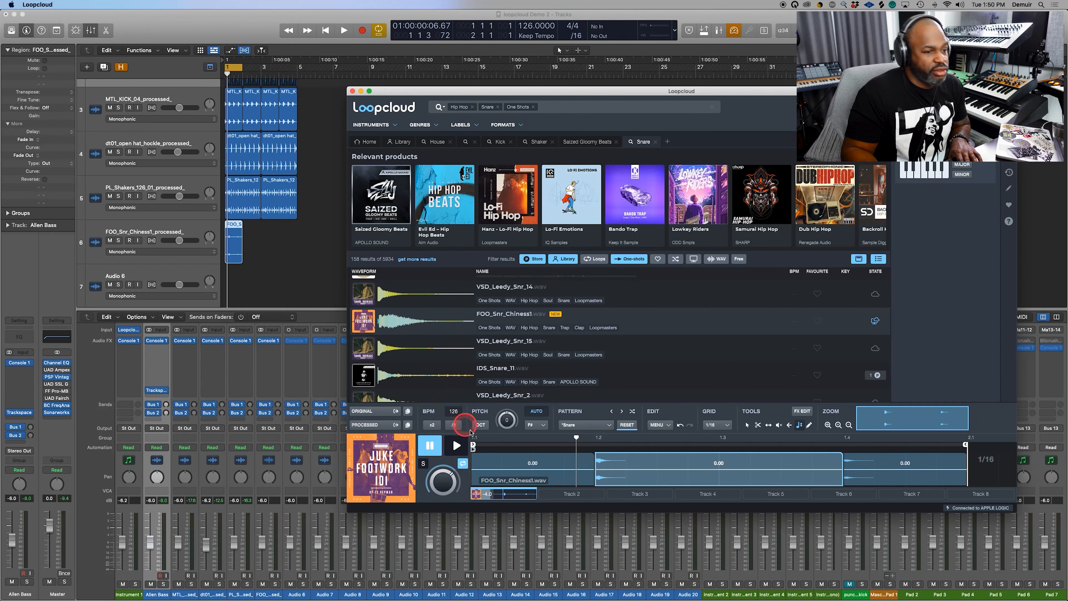
Step: Move the Loopcloud window aside and examine the waveform of the snare region's hits on track 6 up close
click(240, 254)
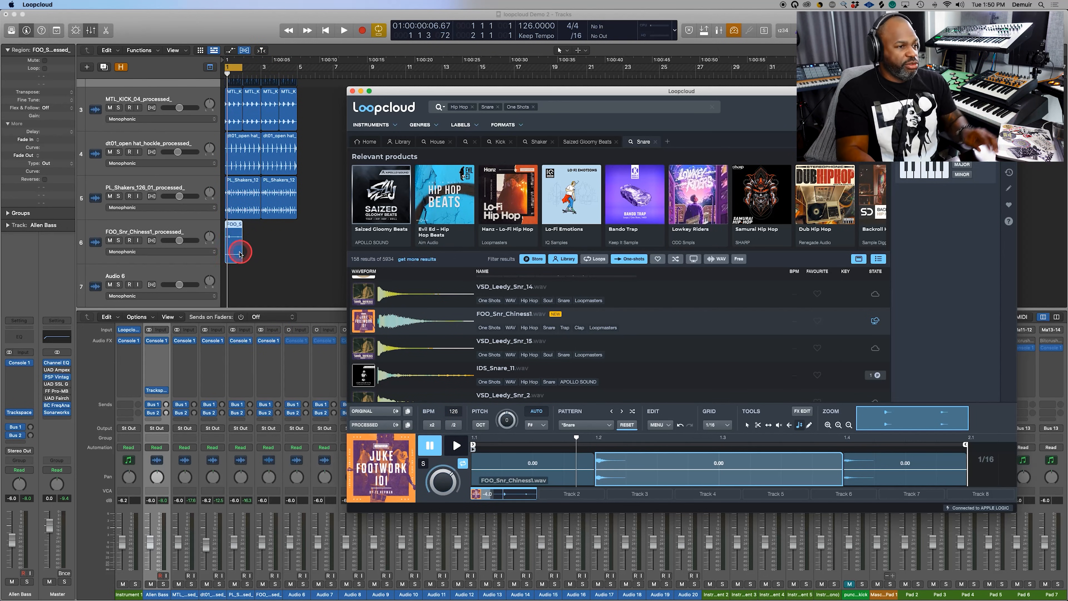
scroll(239, 255, up, 10)
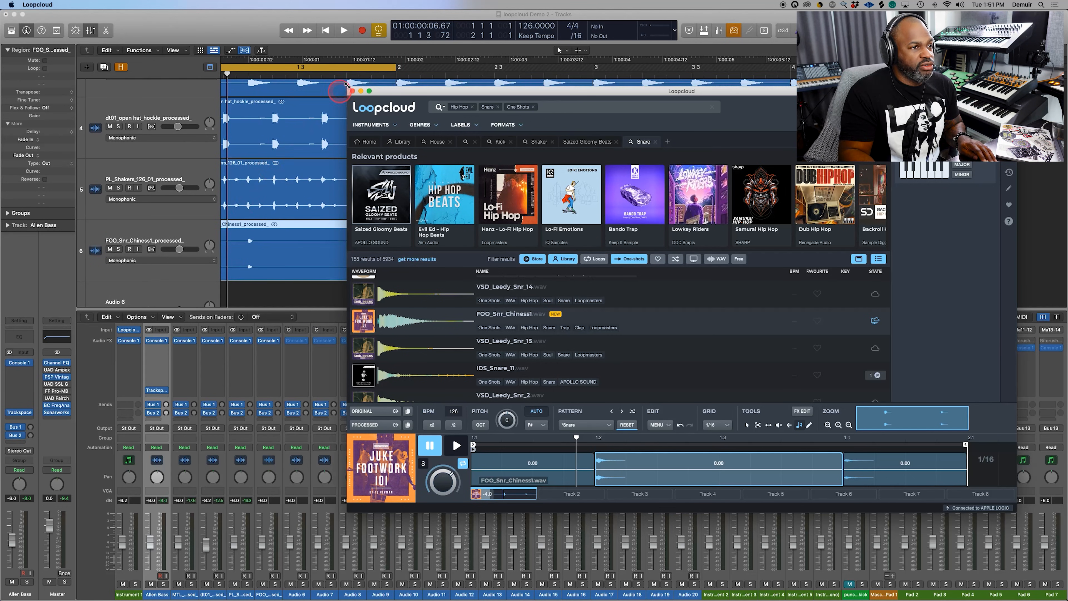
drag(410, 91, 503, 100)
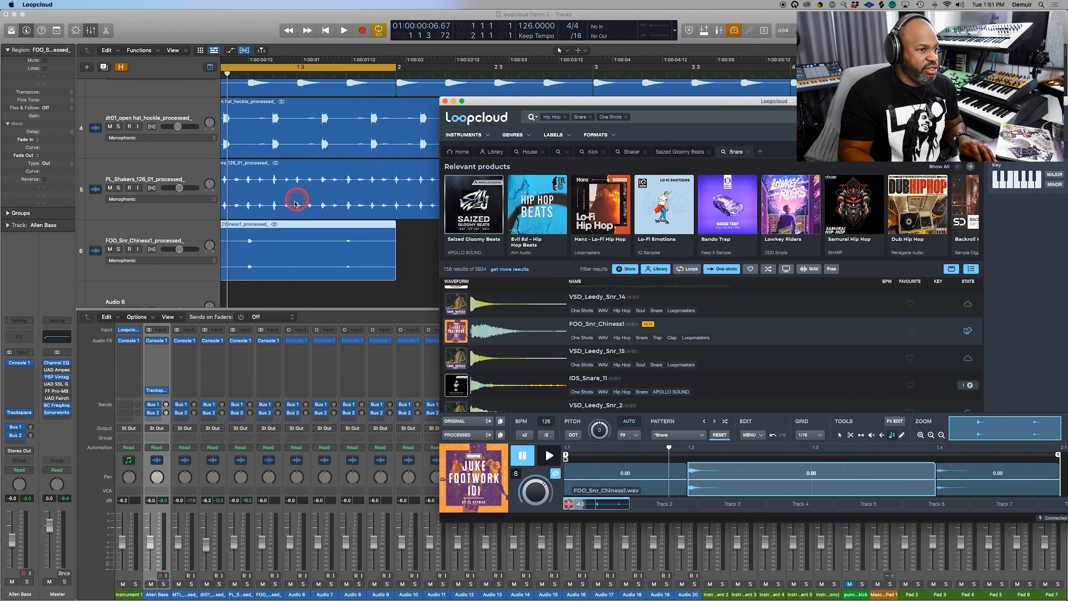
click(277, 261)
key(z)
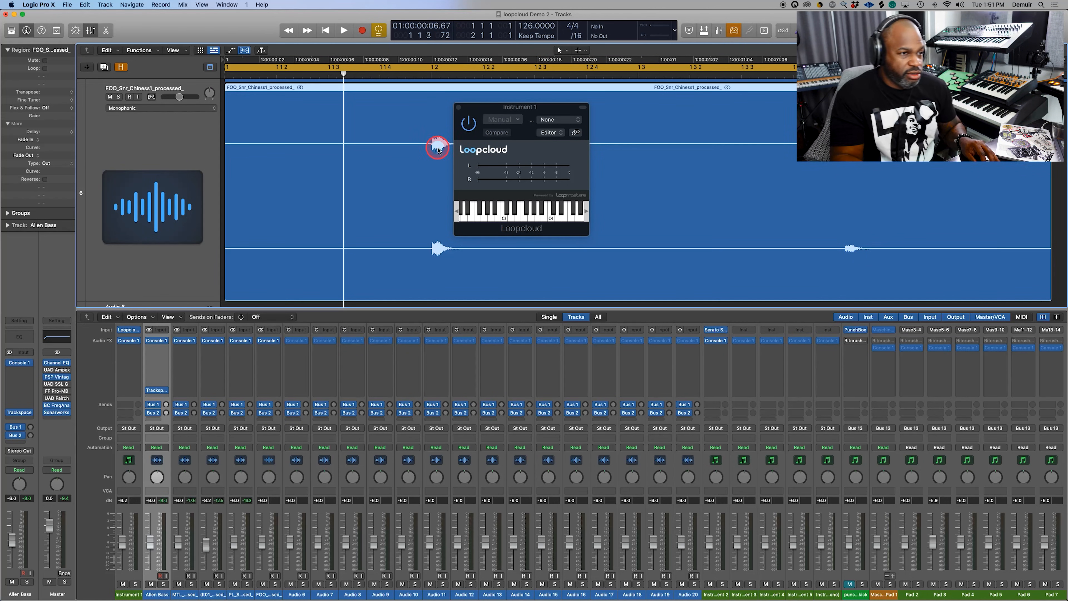
key(z)
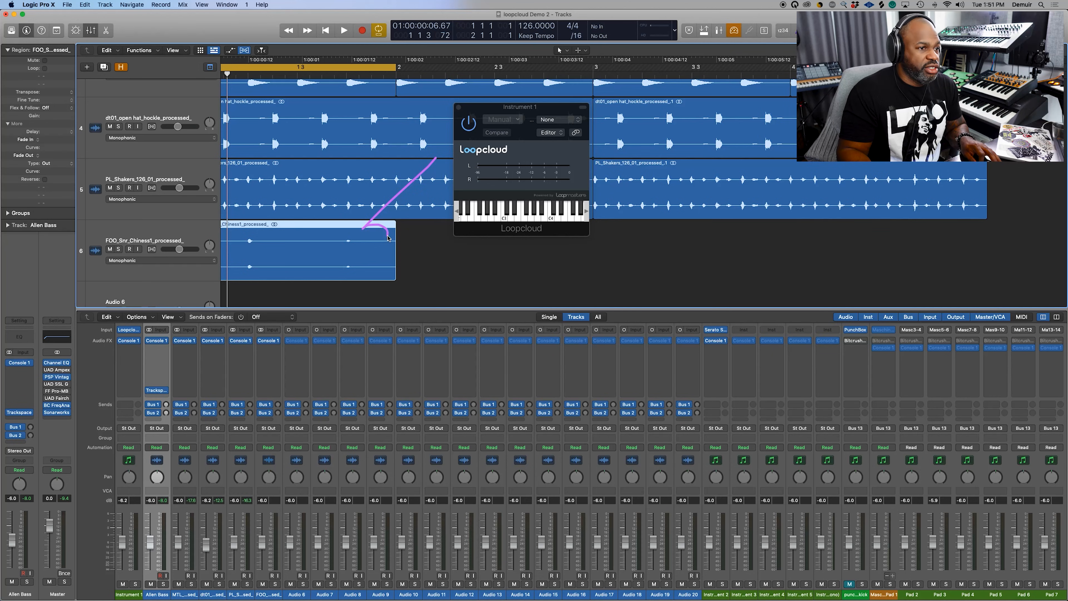
click(798, 5)
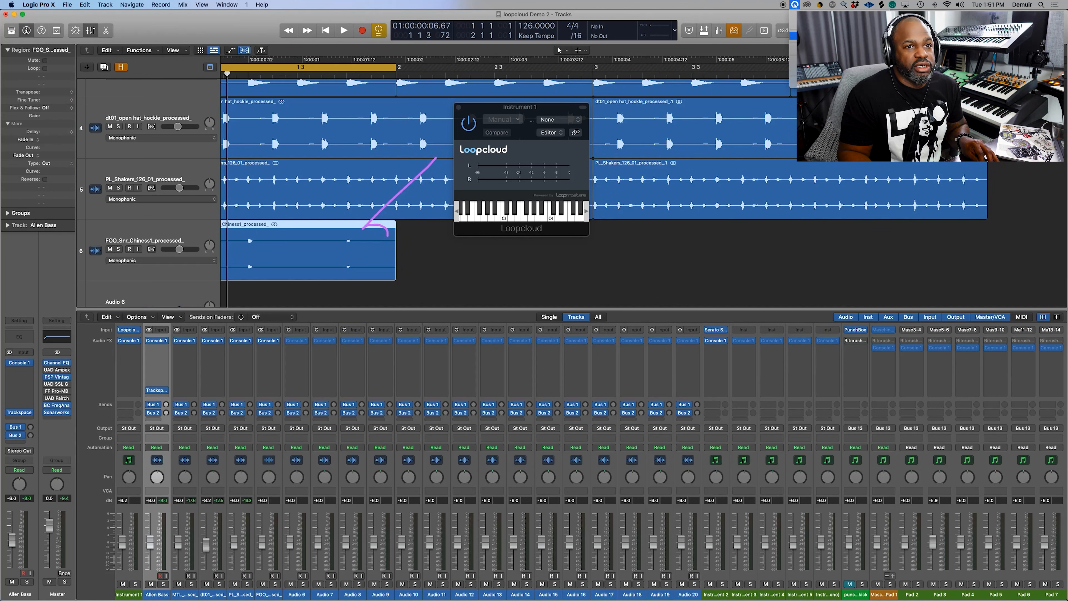
click(816, 36)
click(425, 253)
Step: Repeat the snare region on track 6 with 3 copies
click(298, 229)
key(super+r)
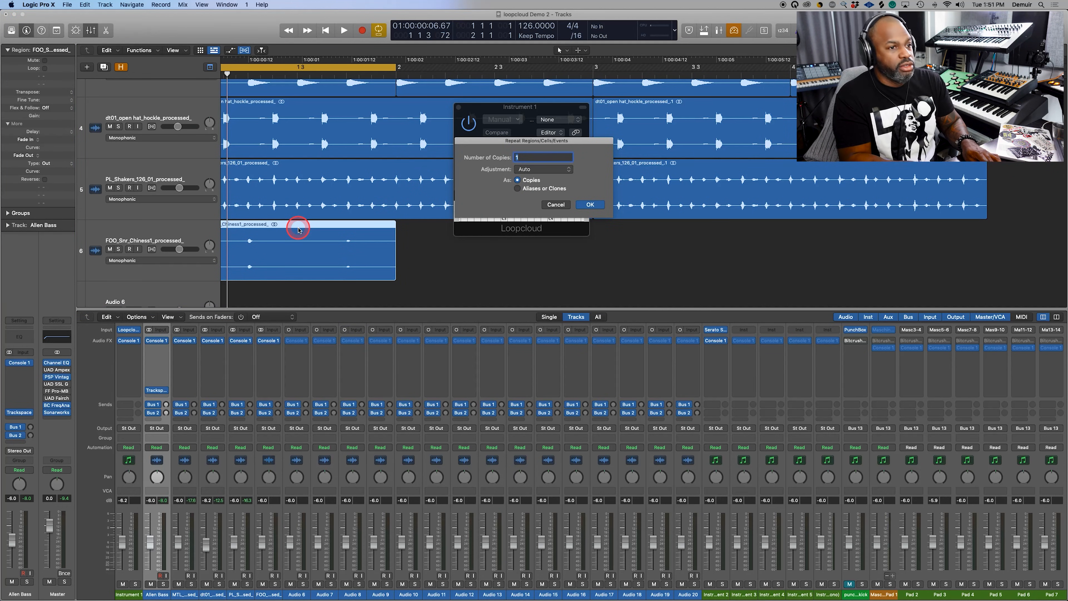
text(3)
key(Return)
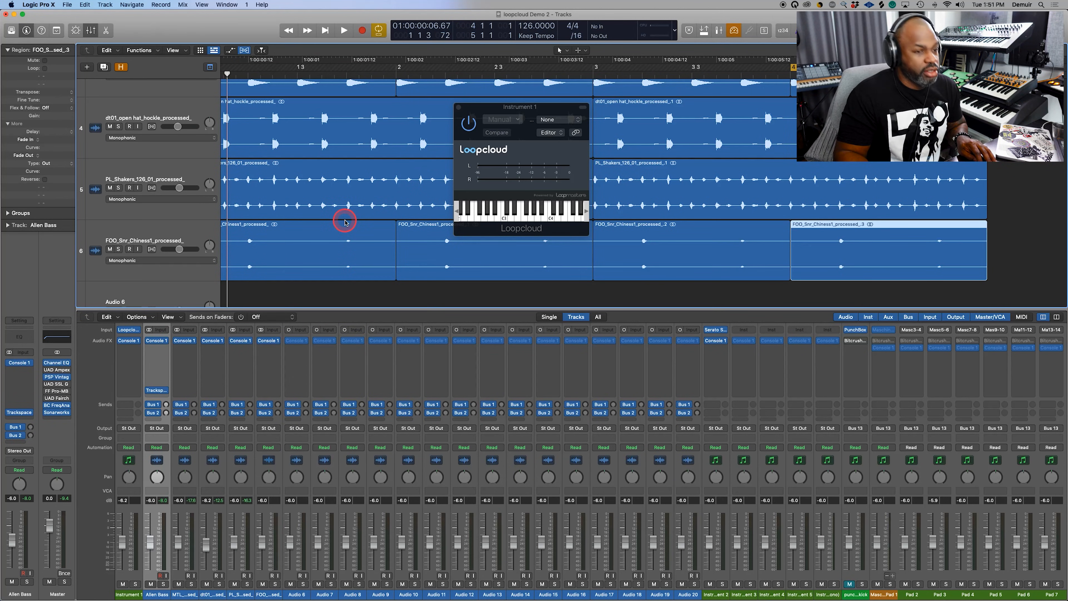
Step: Play the arrangement in Logic with the repeated snare, stop it and return to Loopcloud
key(z)
key(space)
drag(336, 197, 208, 189)
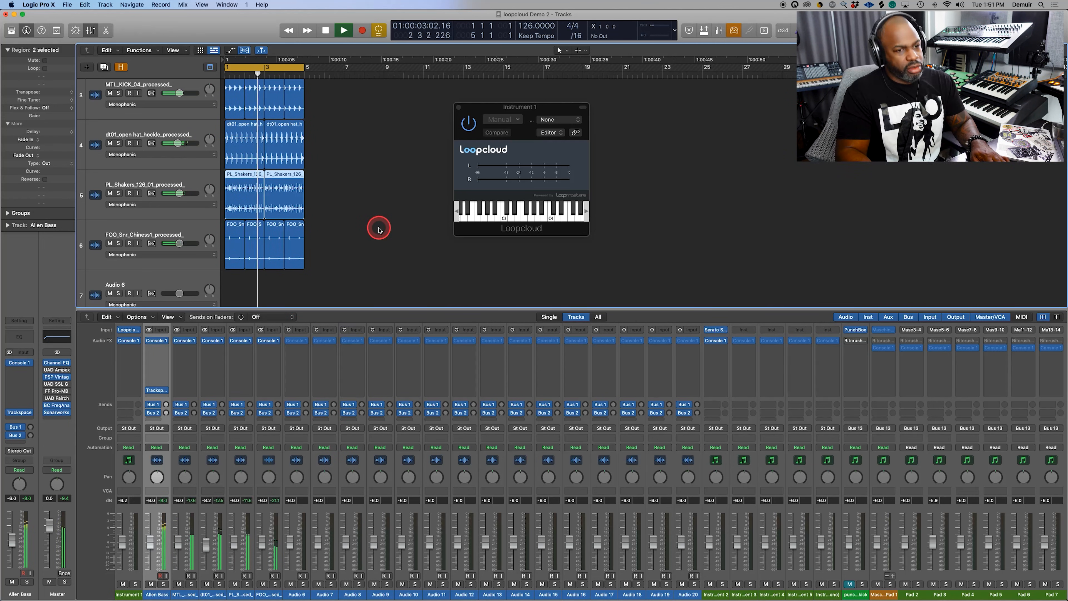
key(ctrl+Up)
click(734, 421)
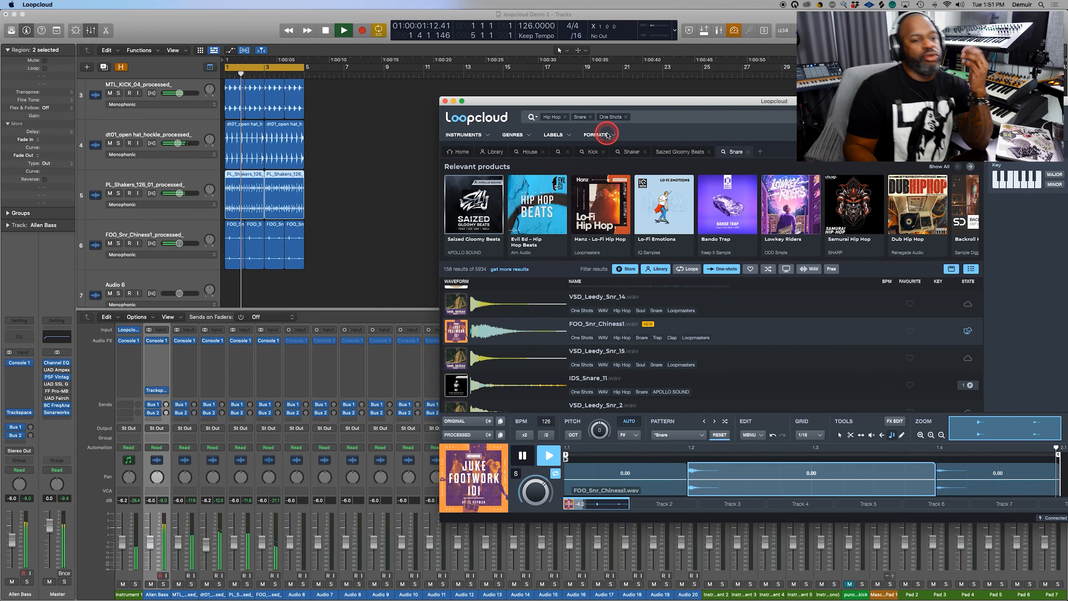
click(378, 174)
key(space)
key(ctrl+Up)
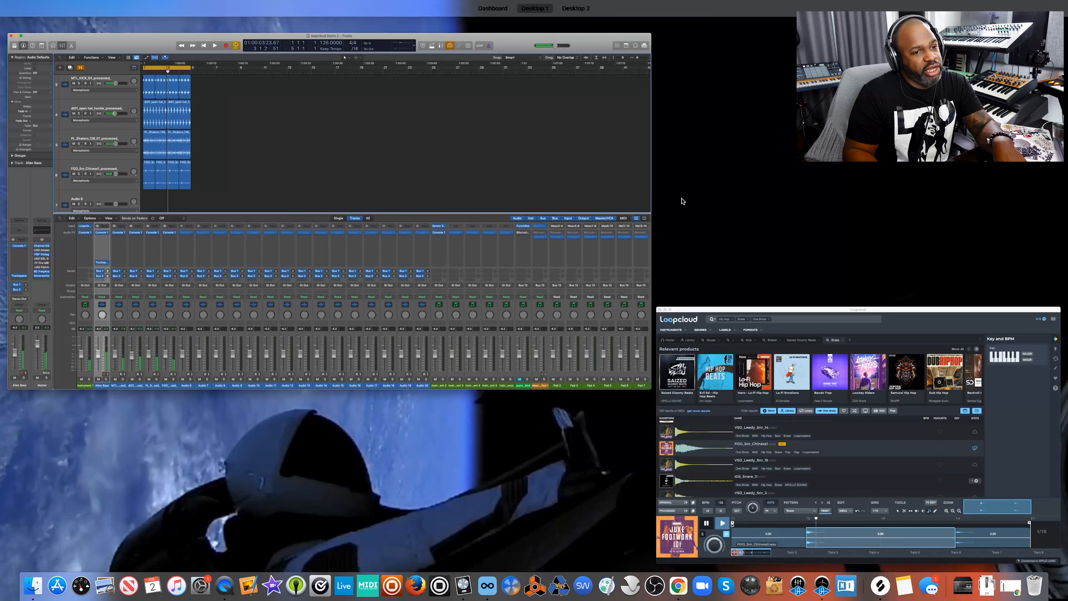
click(774, 331)
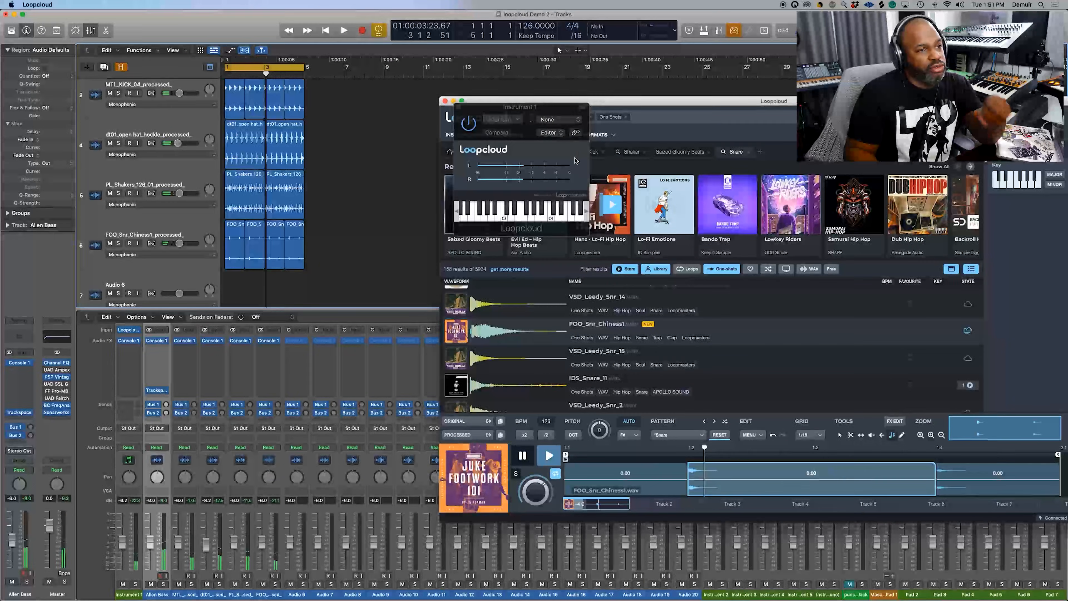
Step: Clear the Hip Hop, Snare and One Shots tags and search for the Vocal instrument tag instead
click(625, 118)
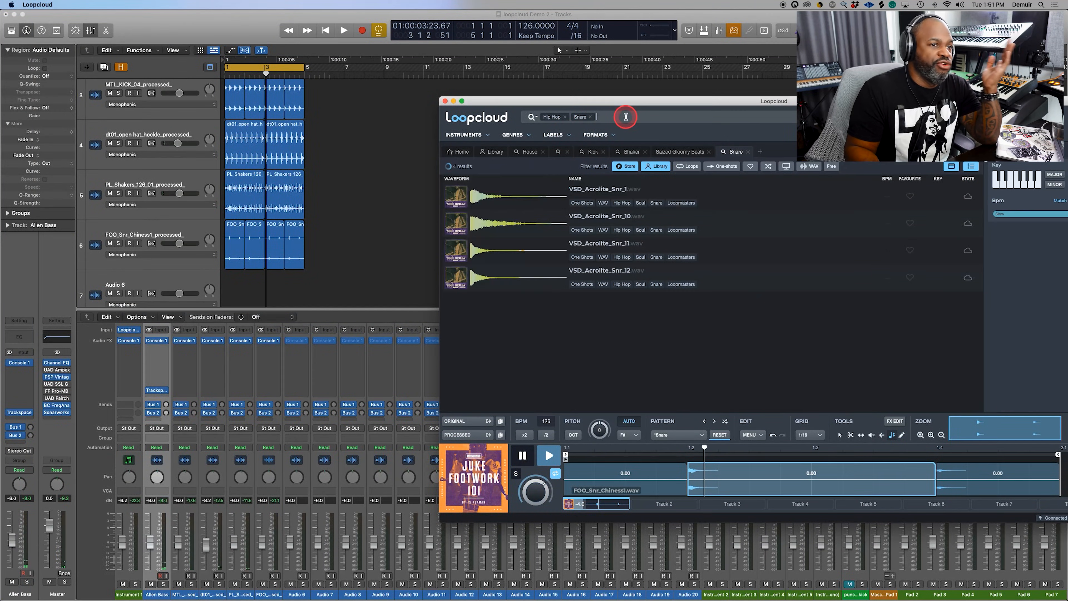
click(591, 118)
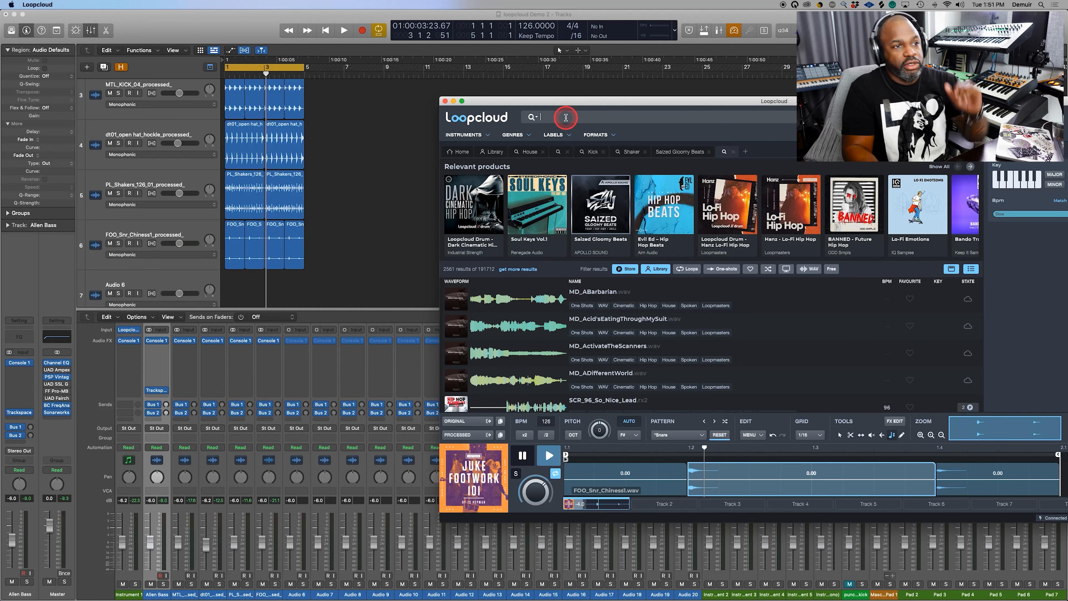
text(vocal)
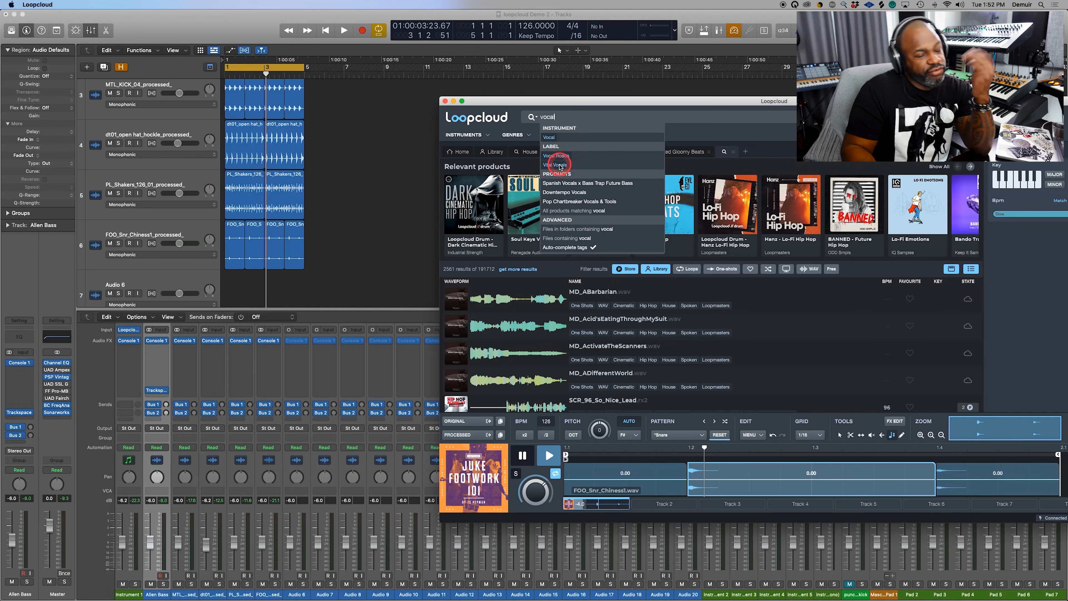
click(550, 137)
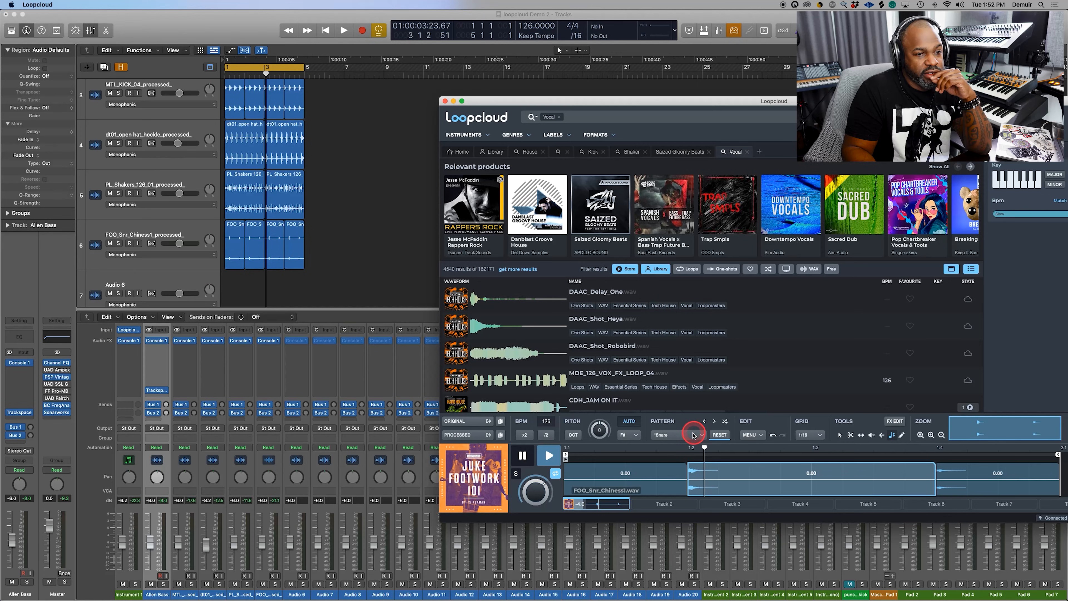
Step: Reset the snare pattern to AUTO and preview SDSS_130_Vocal_Loop_03 from the vocal results
click(702, 436)
click(720, 436)
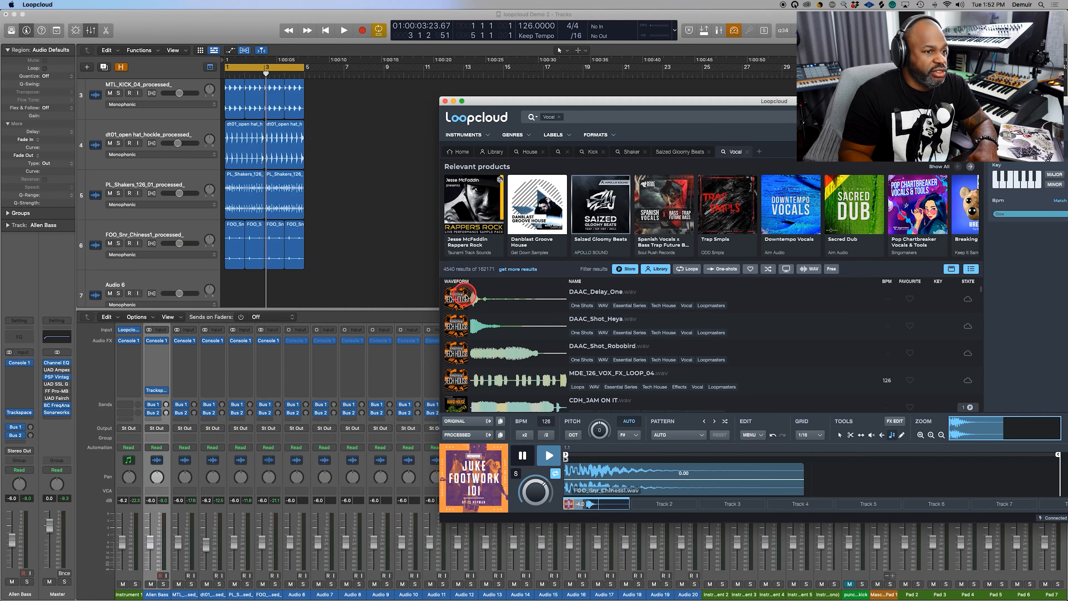
scroll(454, 308, down, 5)
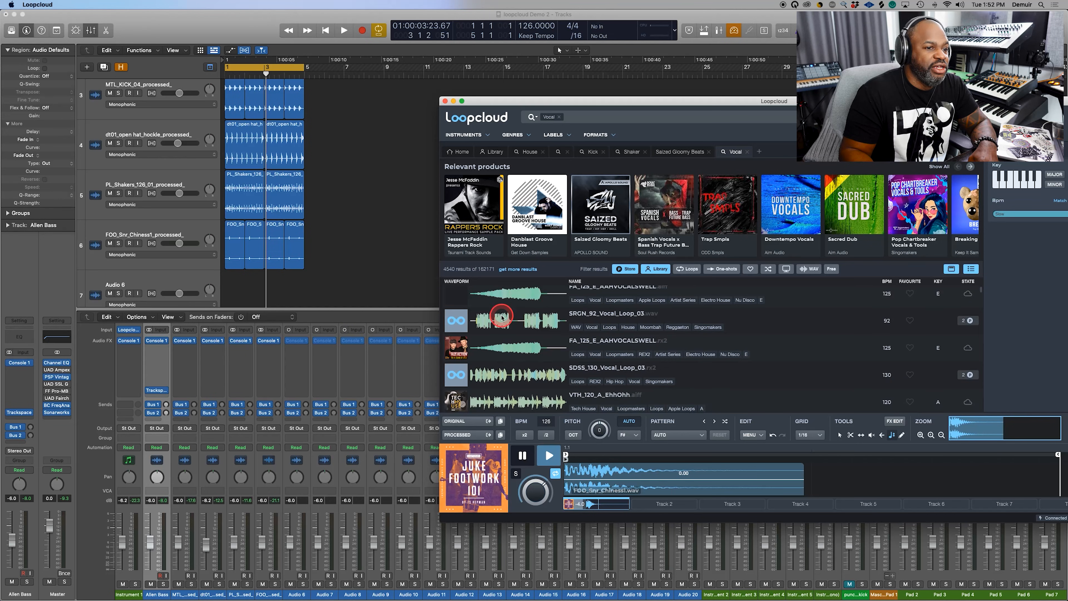
click(458, 306)
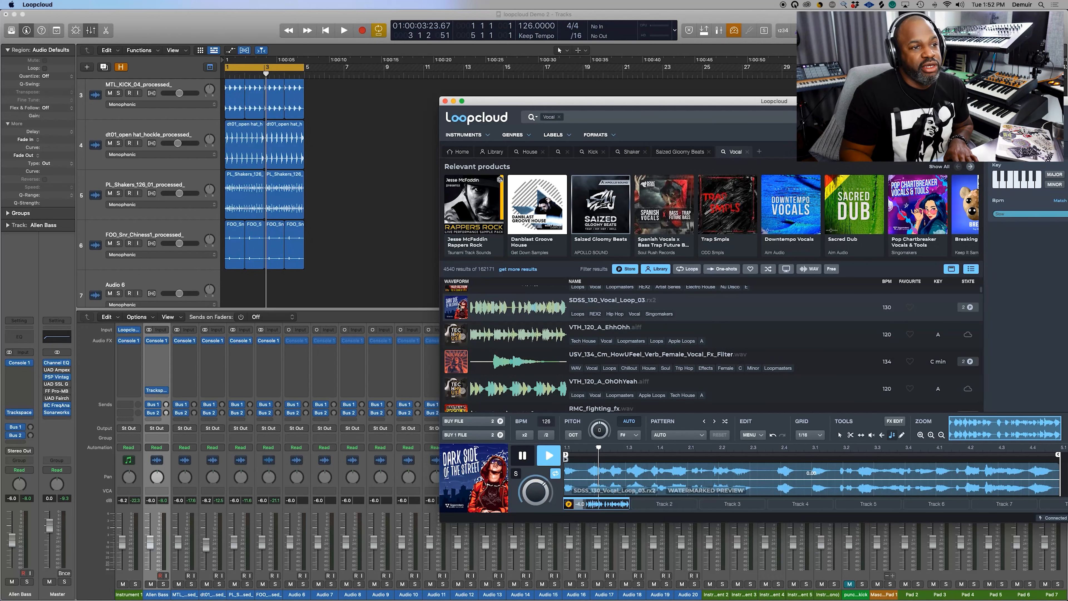
Step: Reposition the Loopcloud window, start playback in Logic and preview VTH_120_A_EhhOhh in Loopcloud against the beat
click(464, 134)
drag(511, 102, 436, 113)
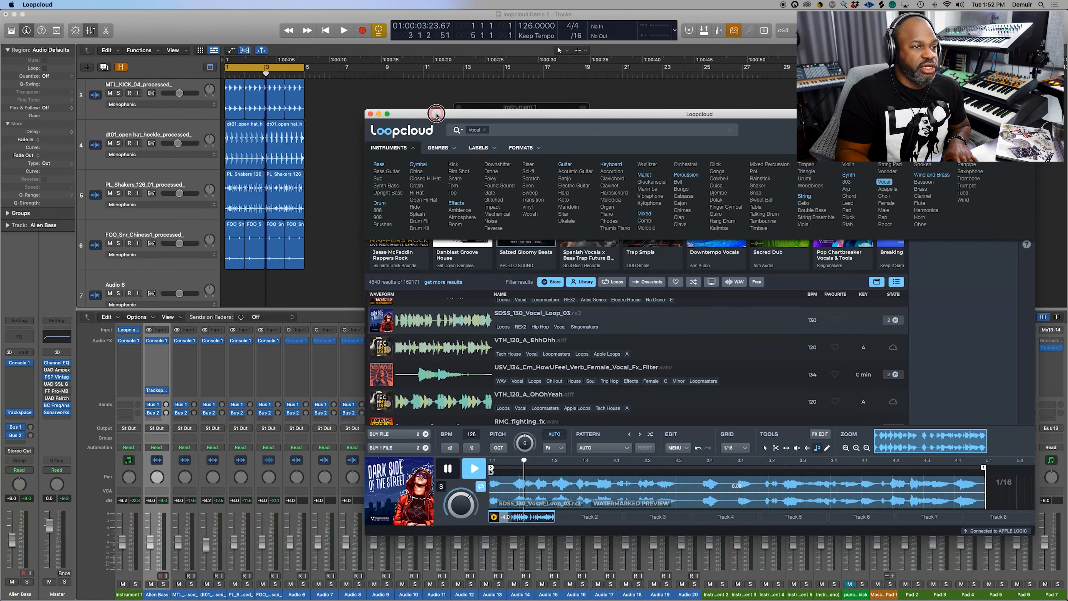
click(340, 38)
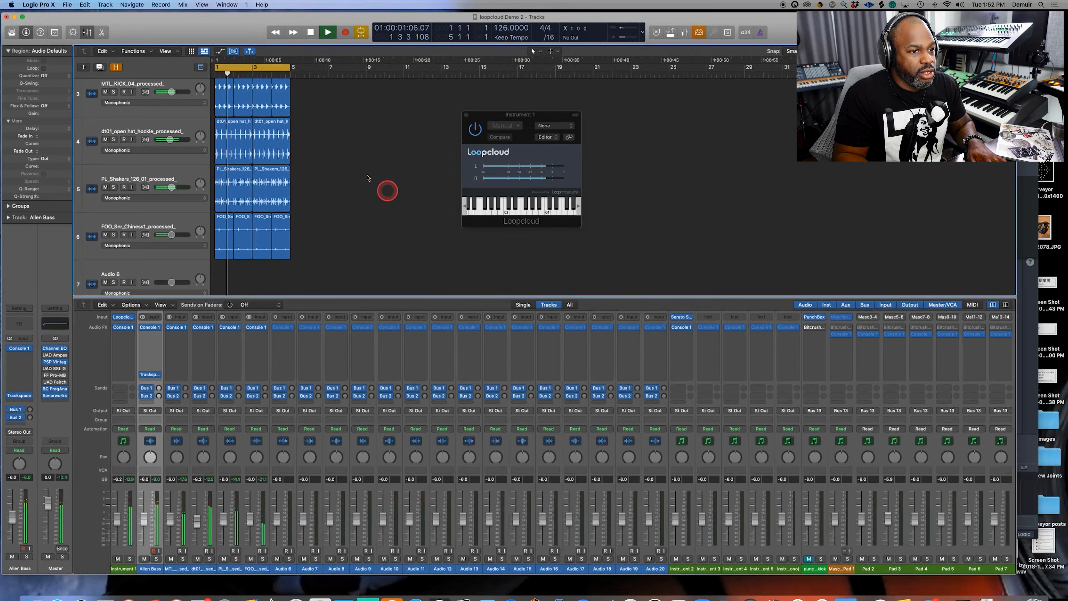
click(694, 362)
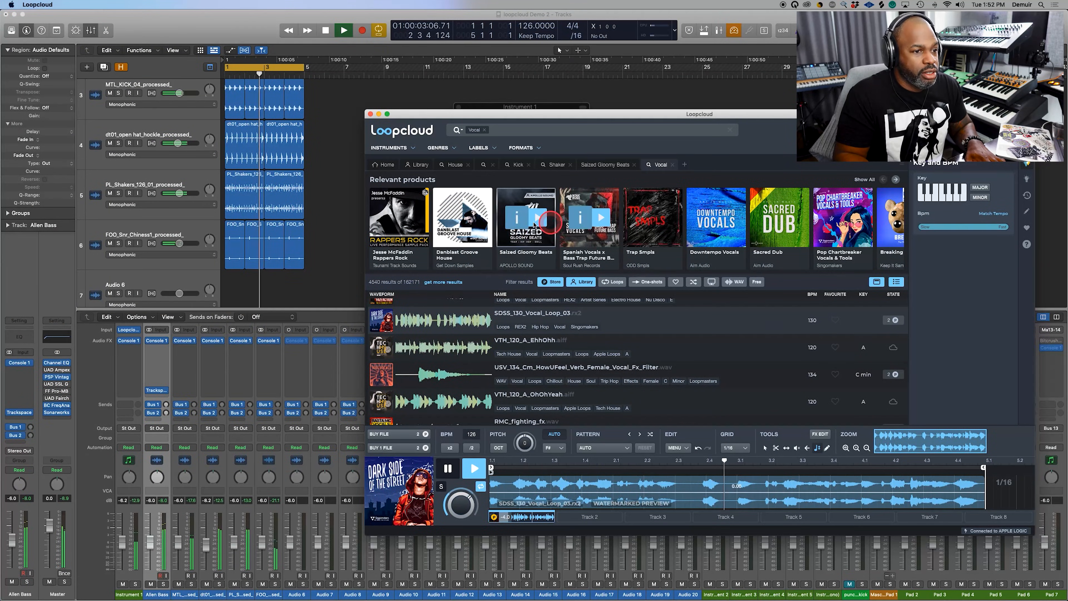
click(381, 350)
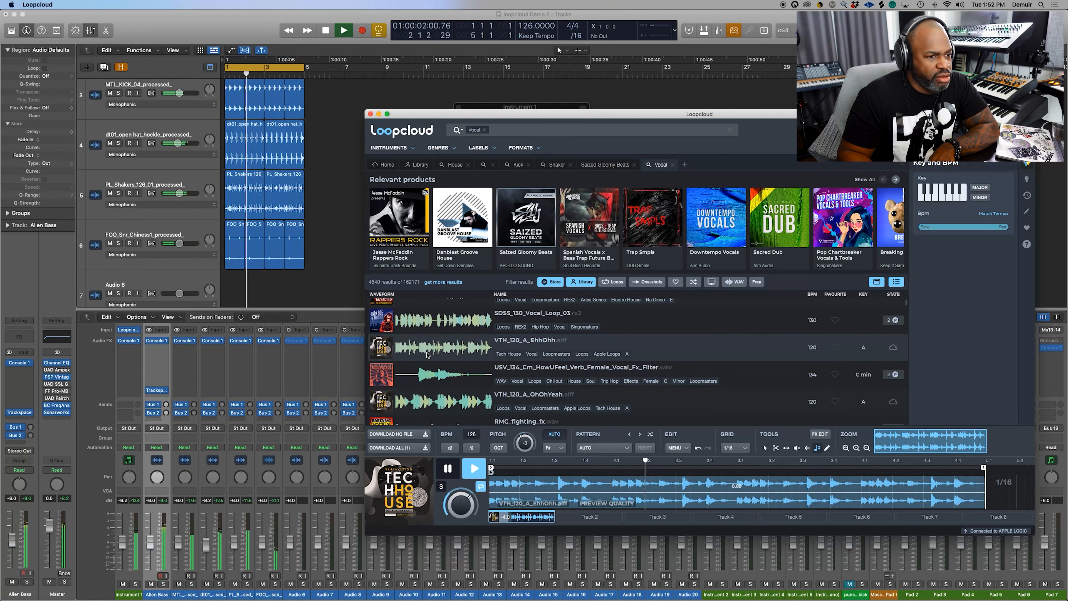
Step: Preview the vocal samples from USV_134_Cm_HowUFeel_Verb_Female_Vocal_Fx_Filter down to GTA_F_Fem_Vocal_2 against the beat, returning to VTH_120_B_UhmUhm
click(391, 375)
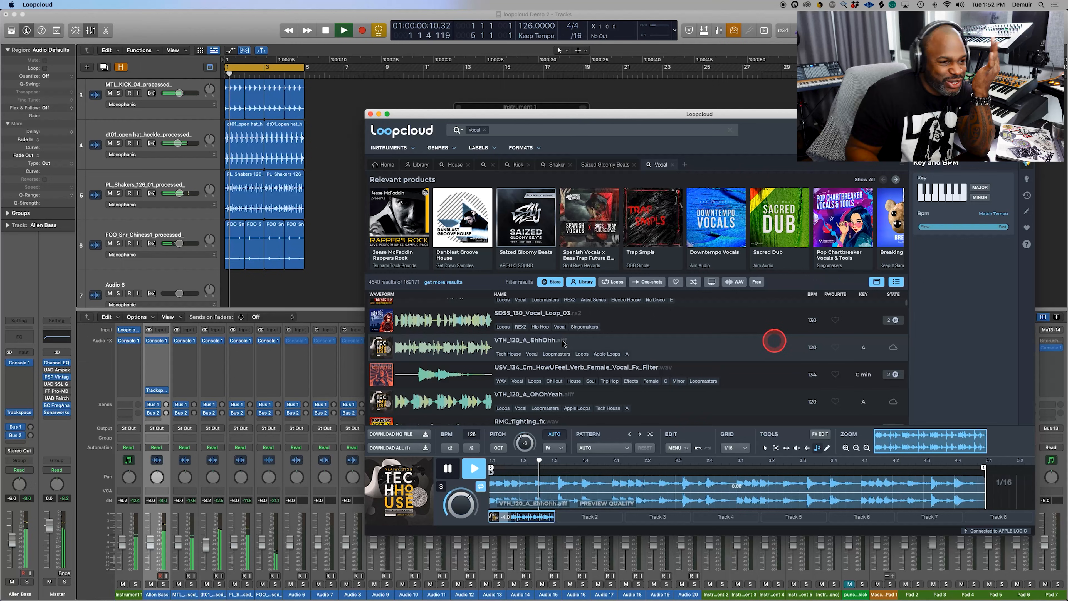
click(474, 401)
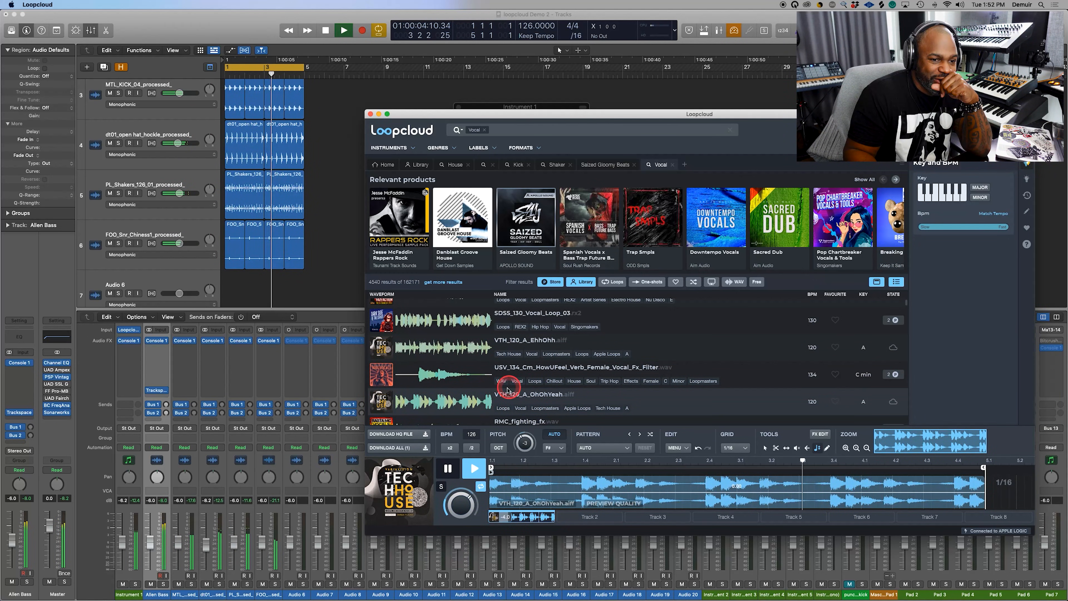
scroll(456, 384, down, 3)
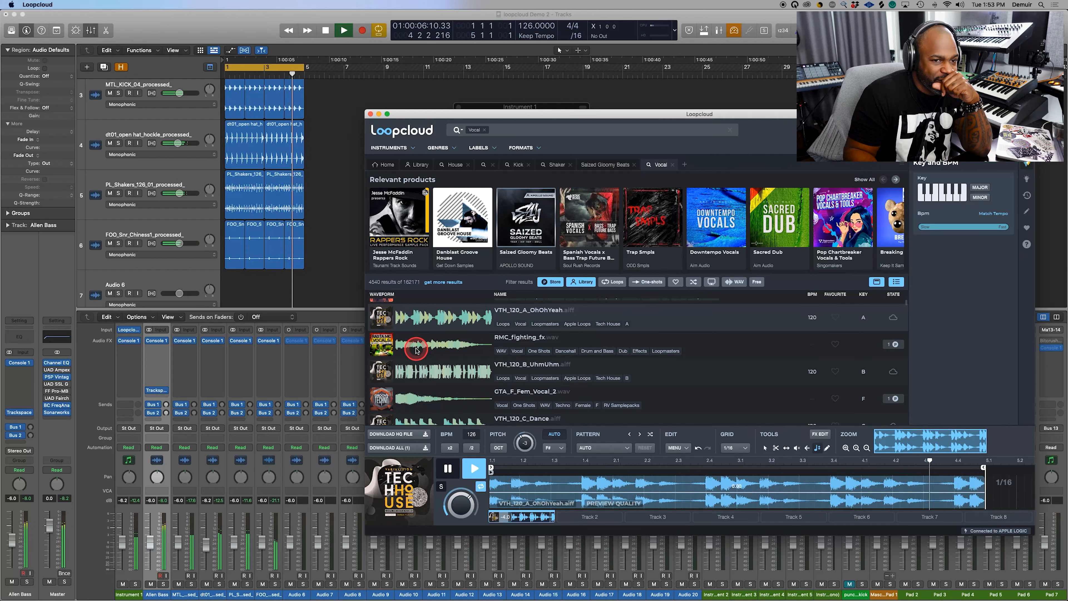
click(416, 349)
click(419, 373)
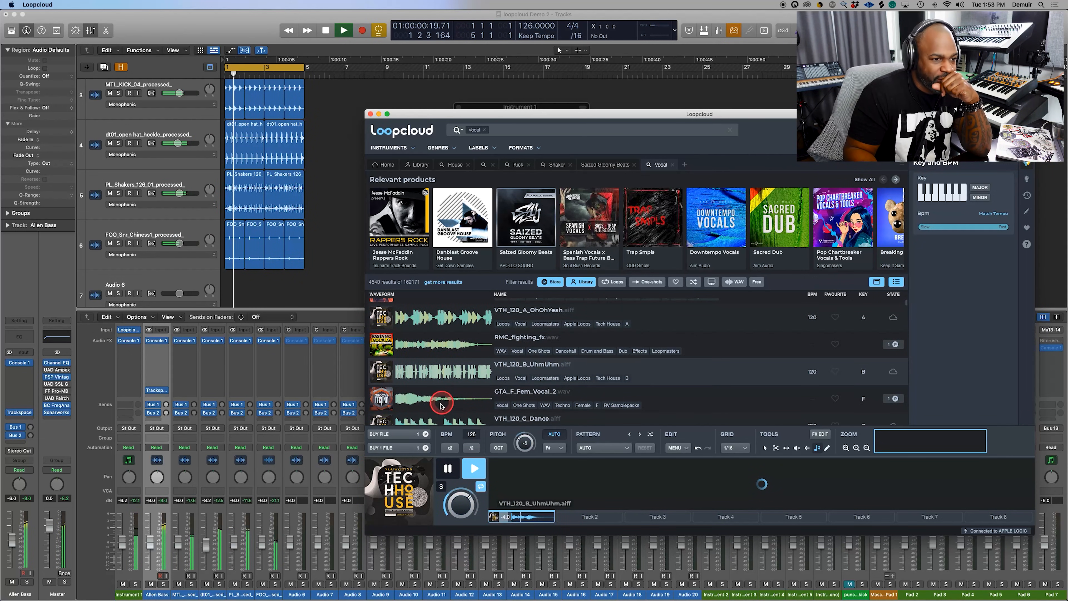
click(427, 400)
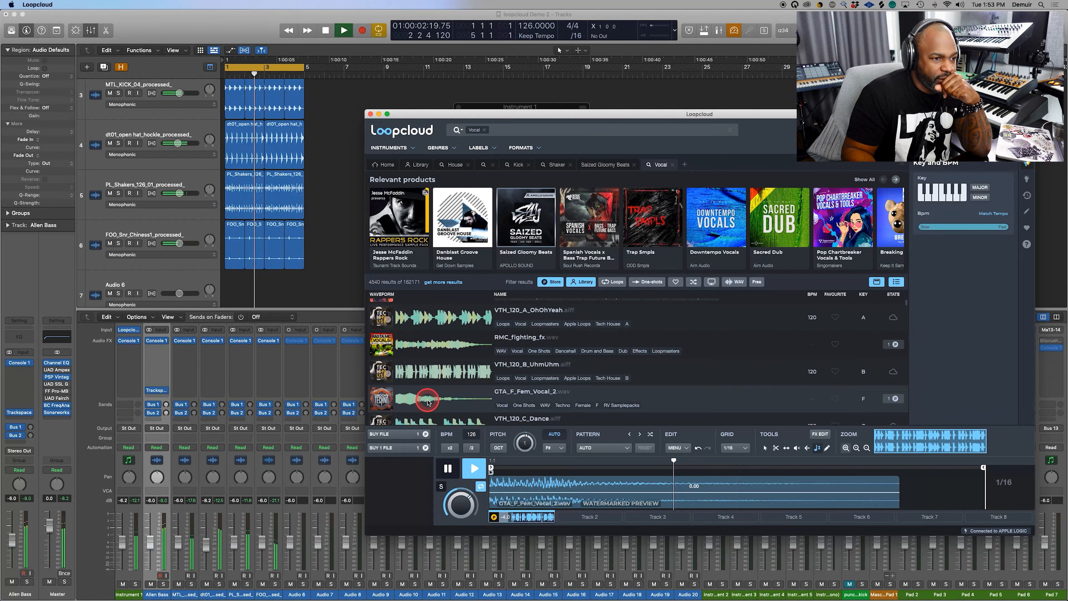
click(423, 376)
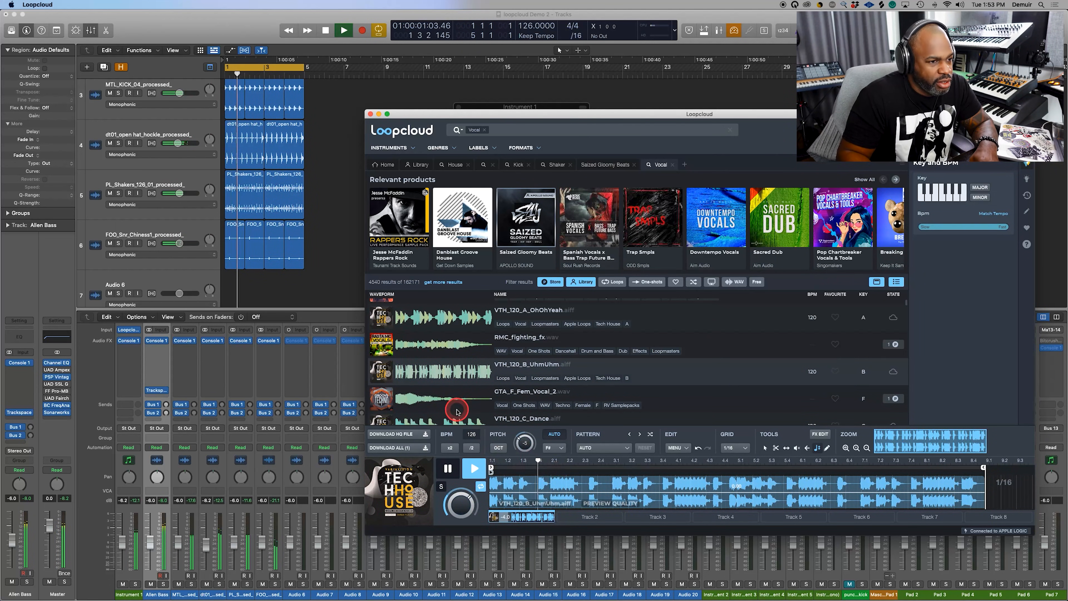
Step: Preview GTA_F_Fem_Vocal_2 and HDTH_Kit12_Vox_DRY_Fm_125bpm from the vocal results over the playing beat
click(436, 396)
scroll(436, 396, down, 4)
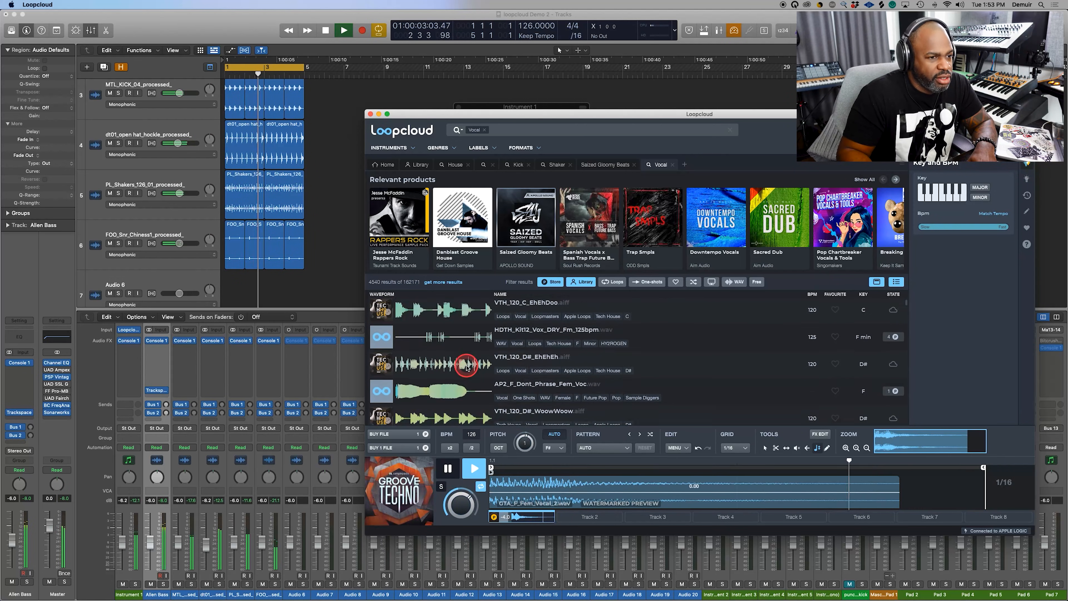
click(448, 388)
click(485, 385)
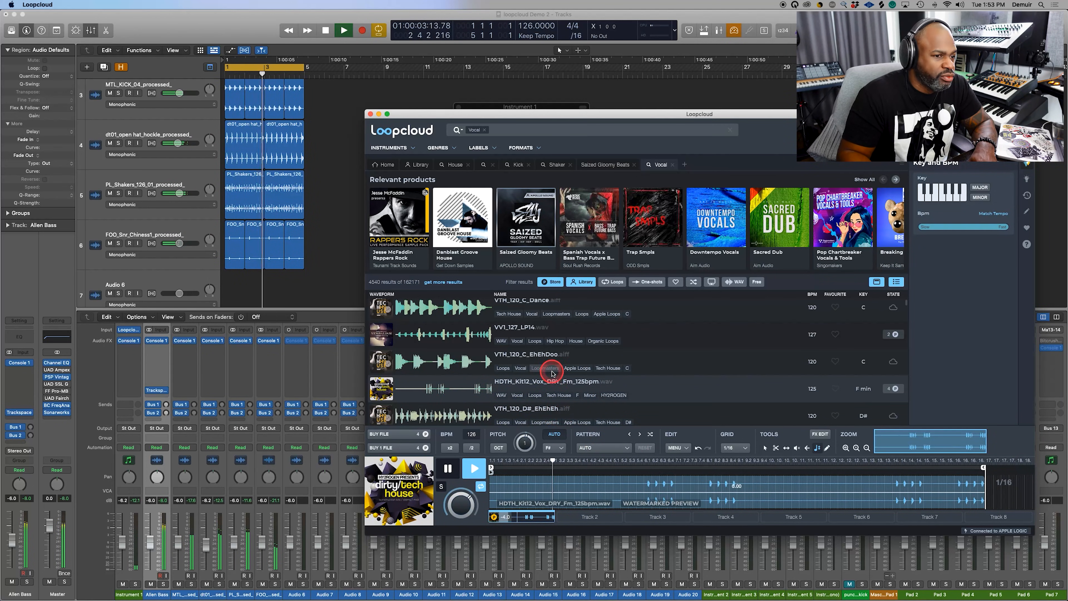
Step: Preview LS2_130_Dm_Female_Vocal_Adlib_10_V1, VTH_120_D_Break_Delay and the vocal_shot_0648_a# one-shot further down the results
scroll(553, 373, down, 5)
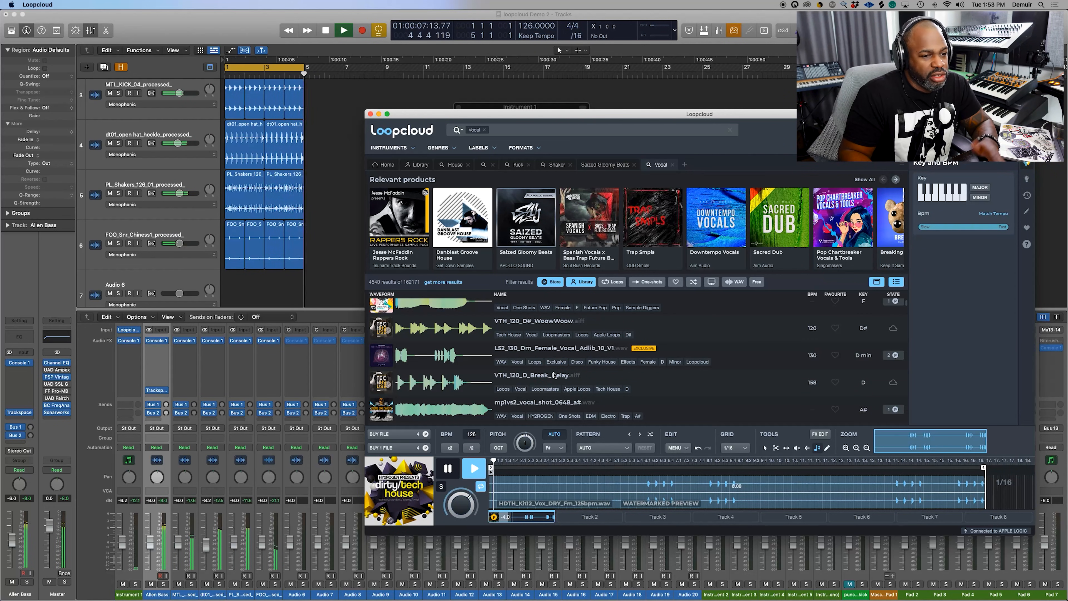
click(396, 354)
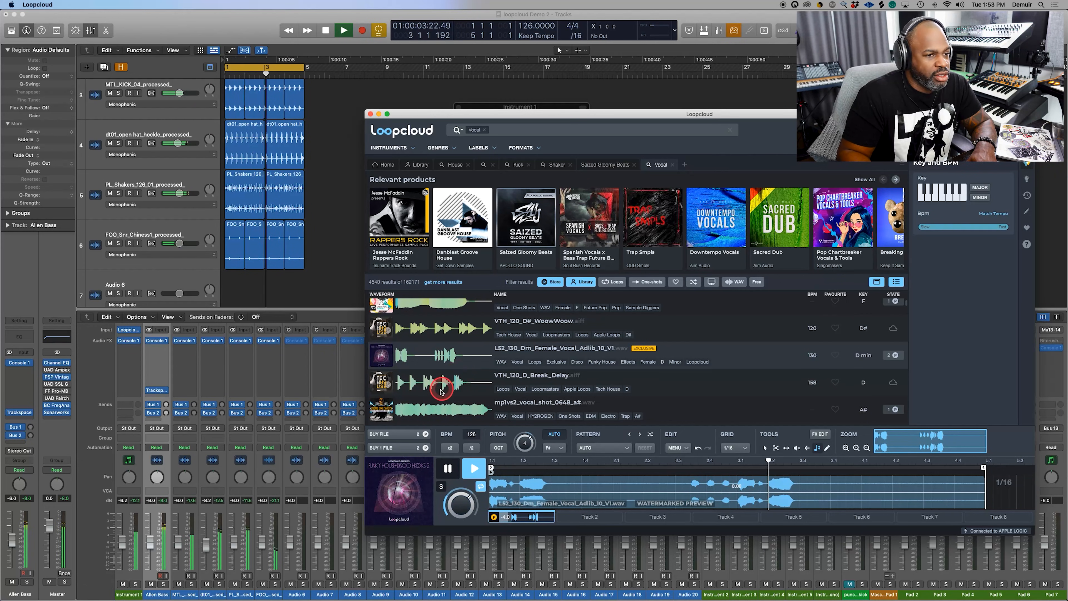
click(424, 384)
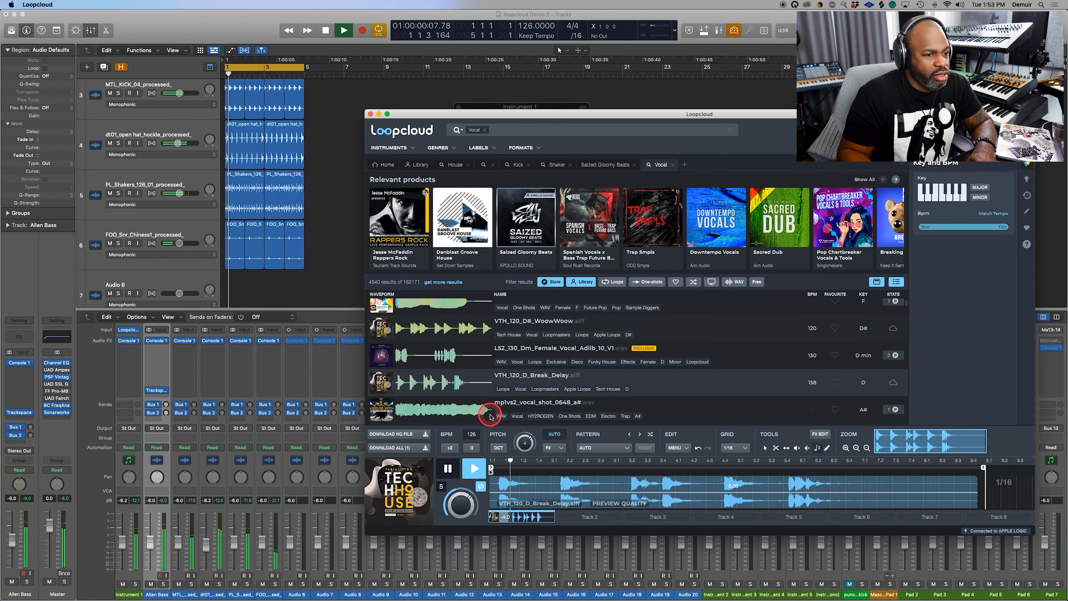
click(461, 406)
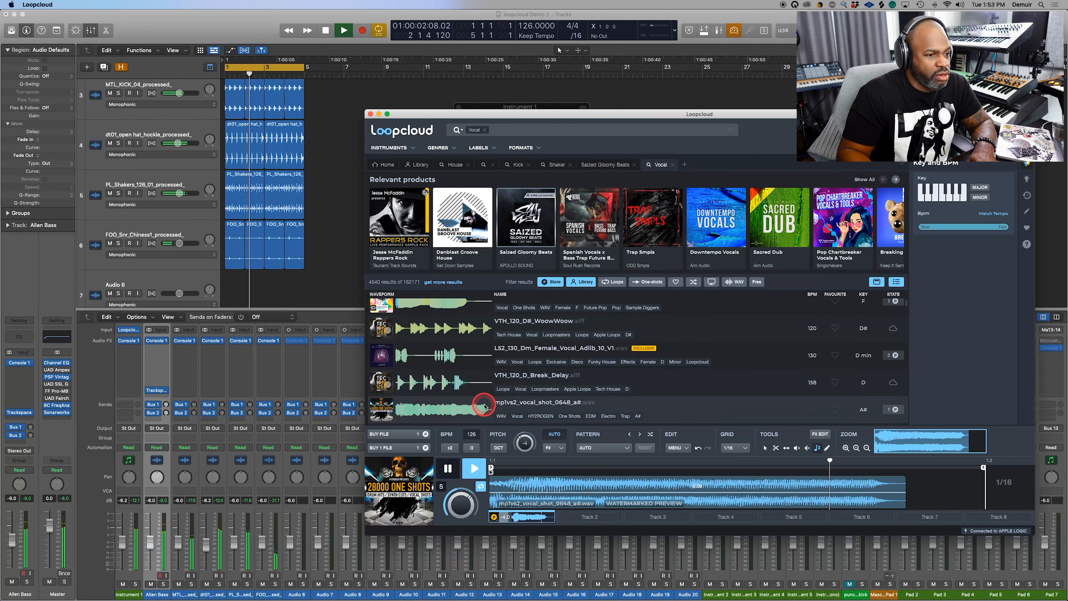
Step: Preview VTH_120_G#_LikeThat, FC_IMMERSION_PL IDOL AND PL FLIP_174_F and VTH_122_A#_Stutter against the beat
scroll(460, 406, down, 5)
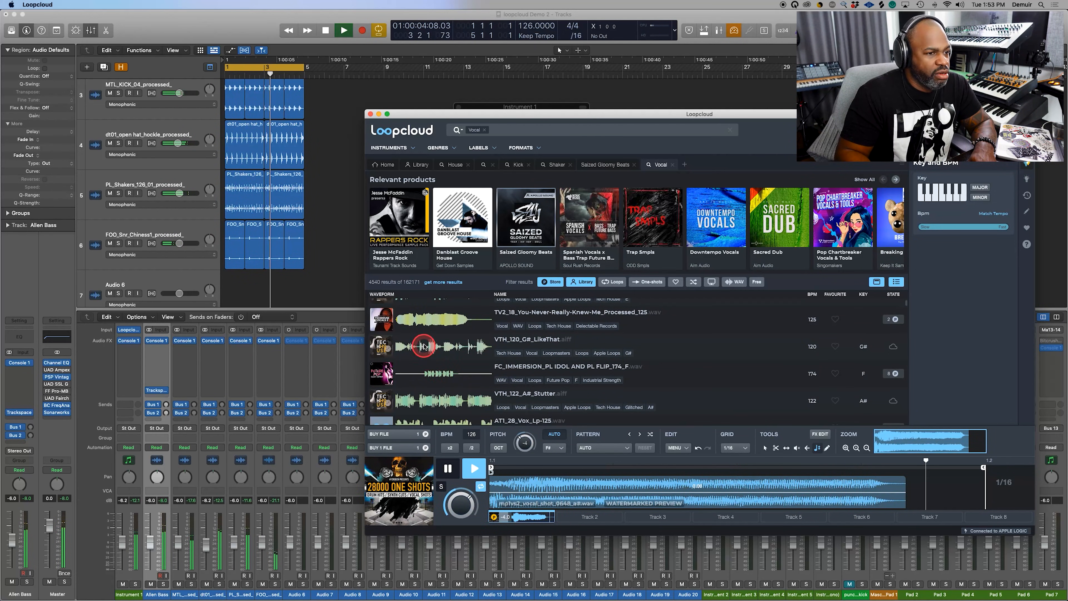
click(425, 347)
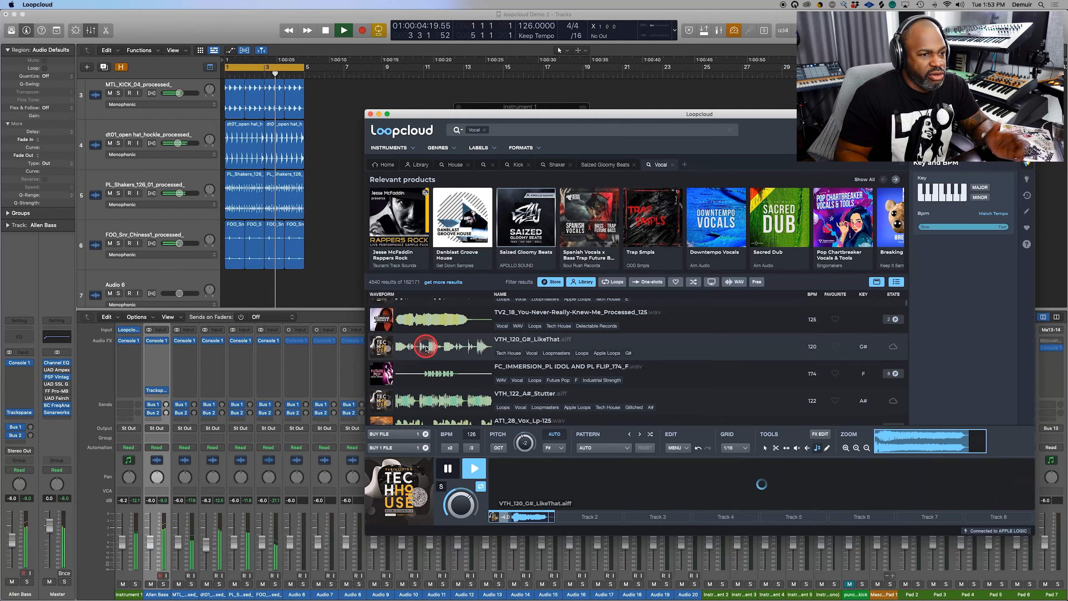
click(441, 374)
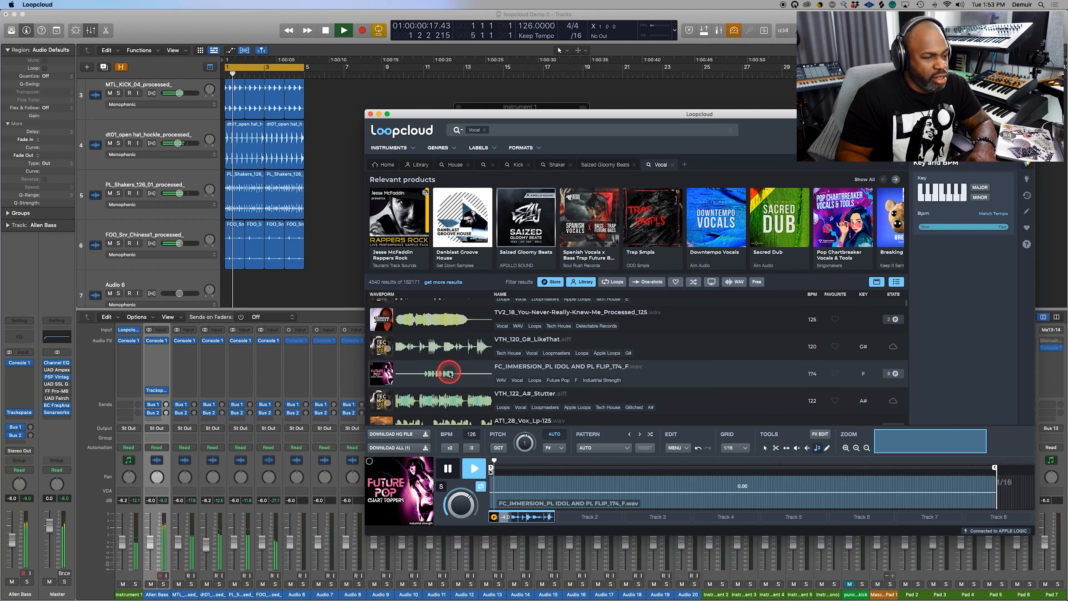
click(433, 399)
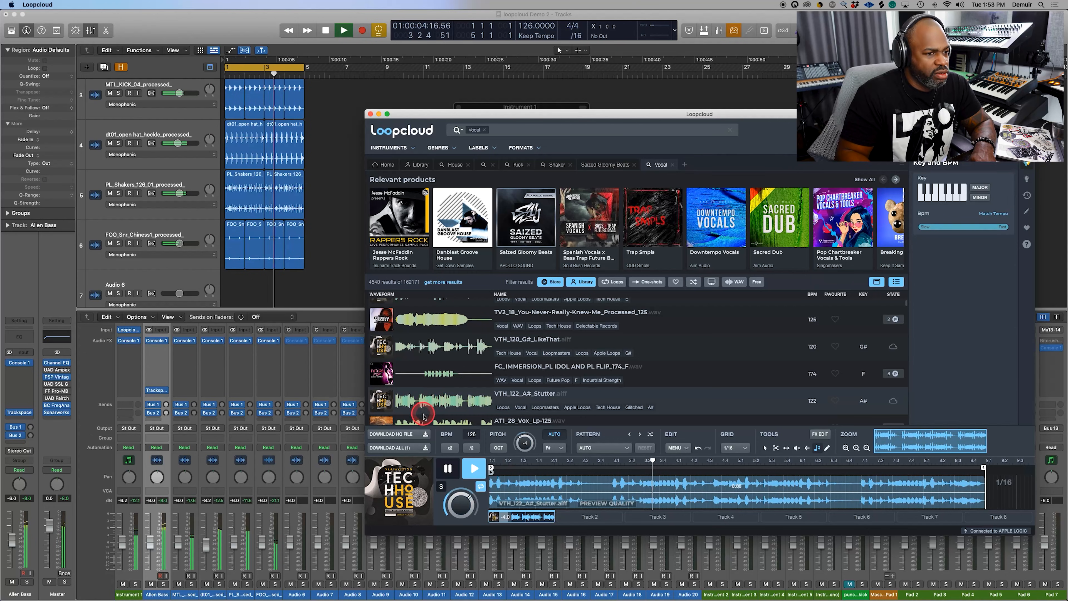
Step: Preview SFSY_138_Shamanic_Vocal_26_(Wet) further down the vocal results and pause the preview
scroll(426, 391, down, 3)
scroll(426, 392, down, 2)
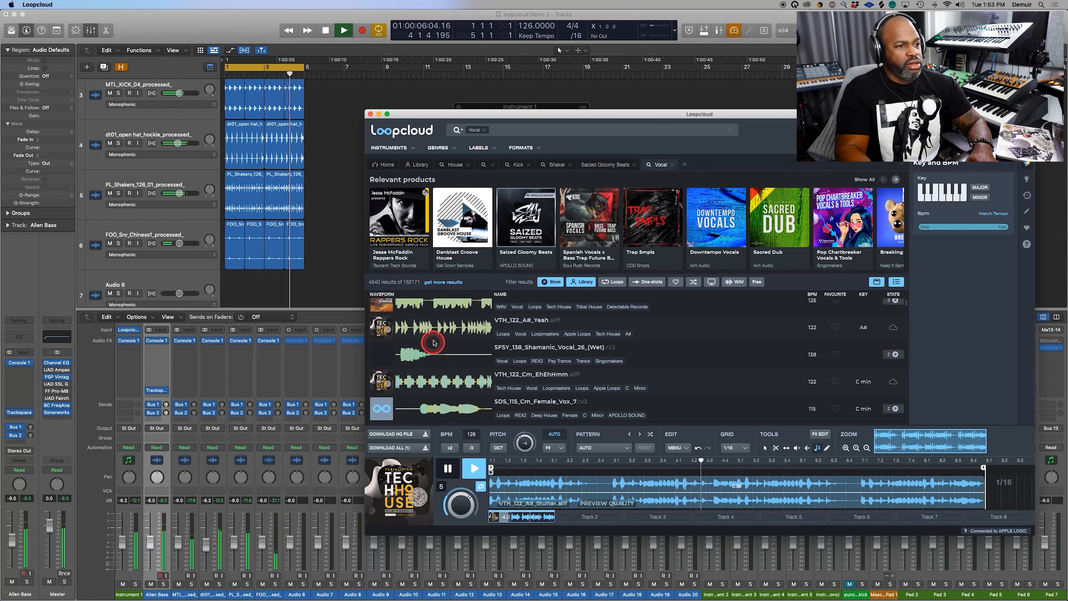
click(418, 354)
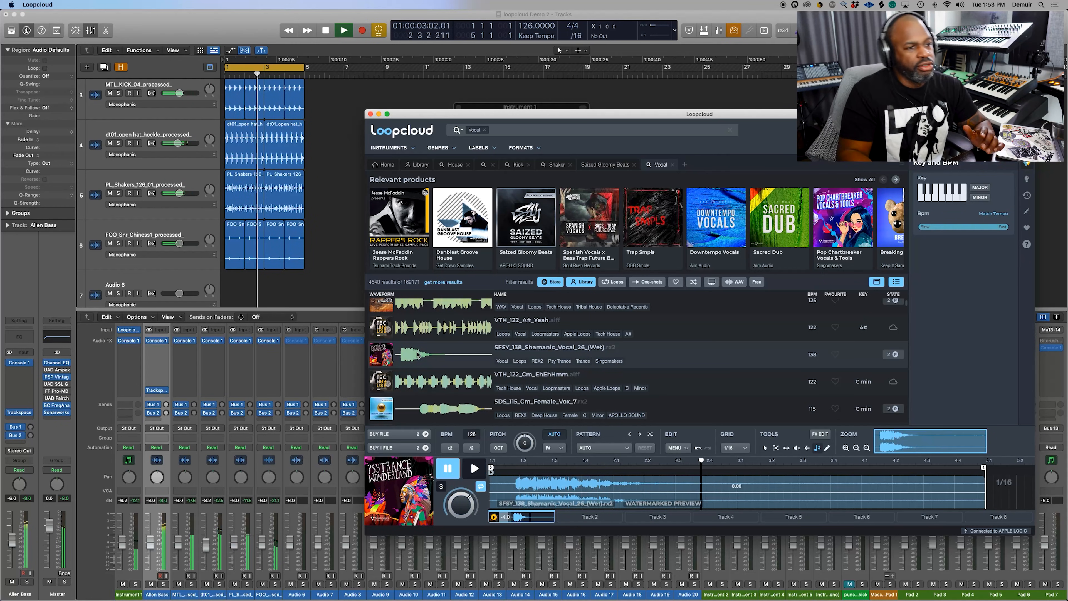
click(396, 373)
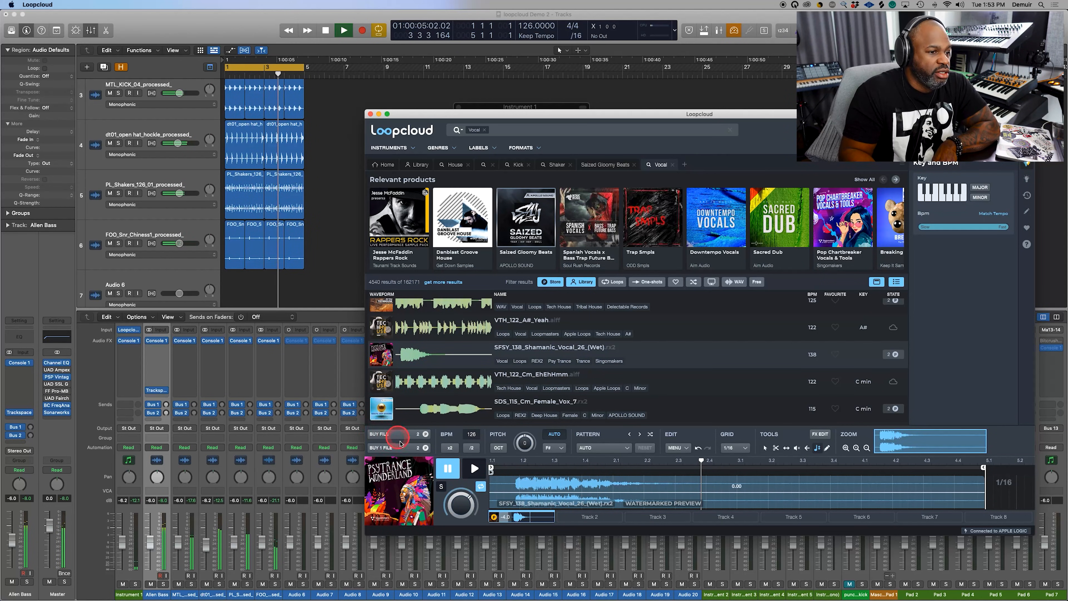
click(449, 469)
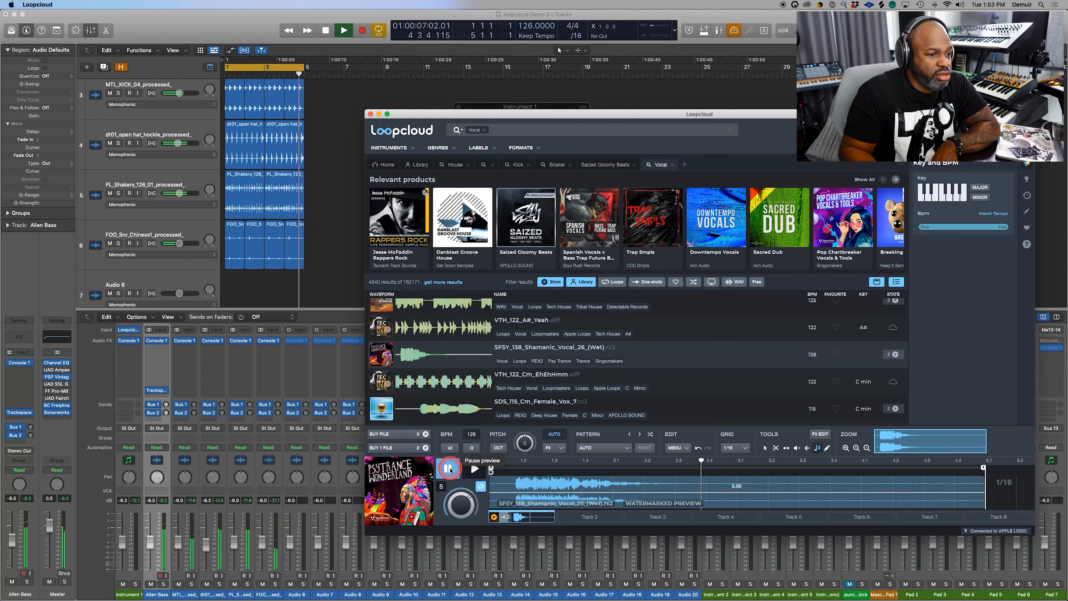
Step: Buy and download the Shamanic vocal in Loopcloud and place its processed version at bar 1 of Logic's track 7
click(345, 155)
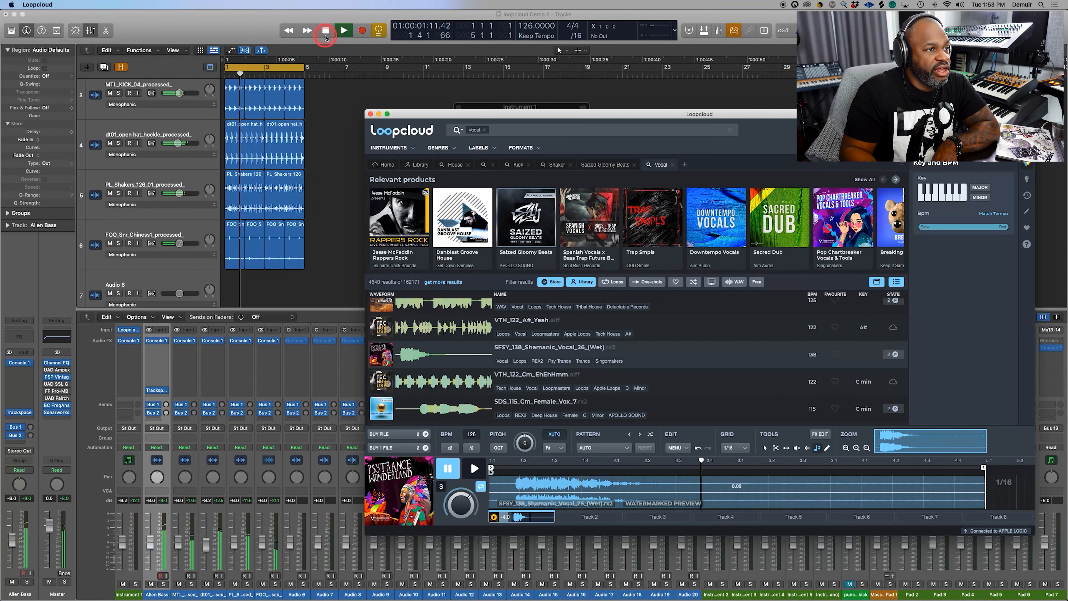
click(407, 448)
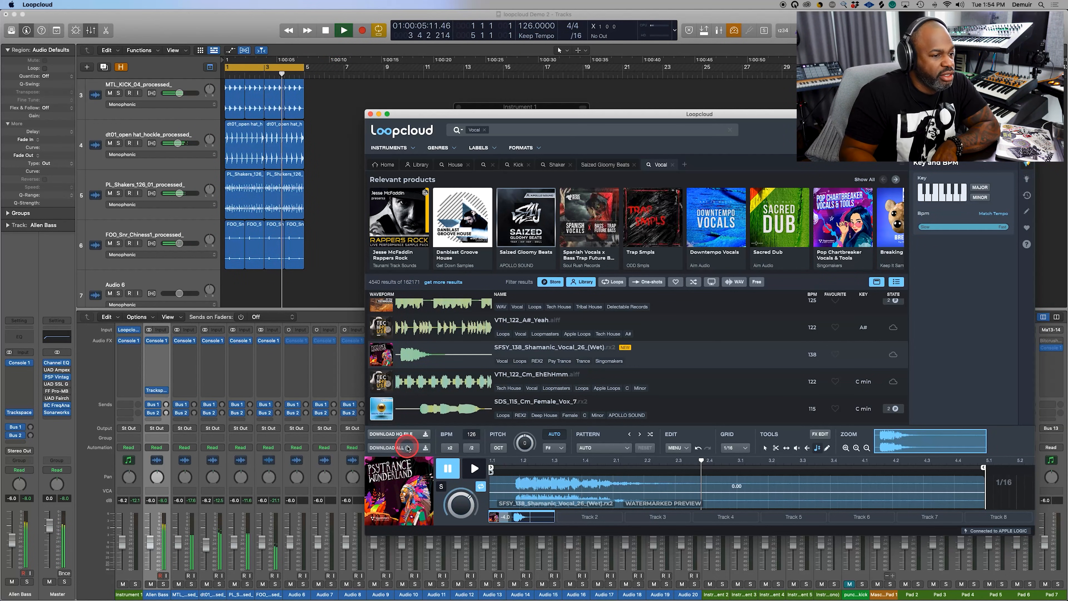
click(232, 303)
mouse_move(232, 304)
mouse_down()
mouse_move(224, 290)
mouse_move(241, 288)
mouse_up()
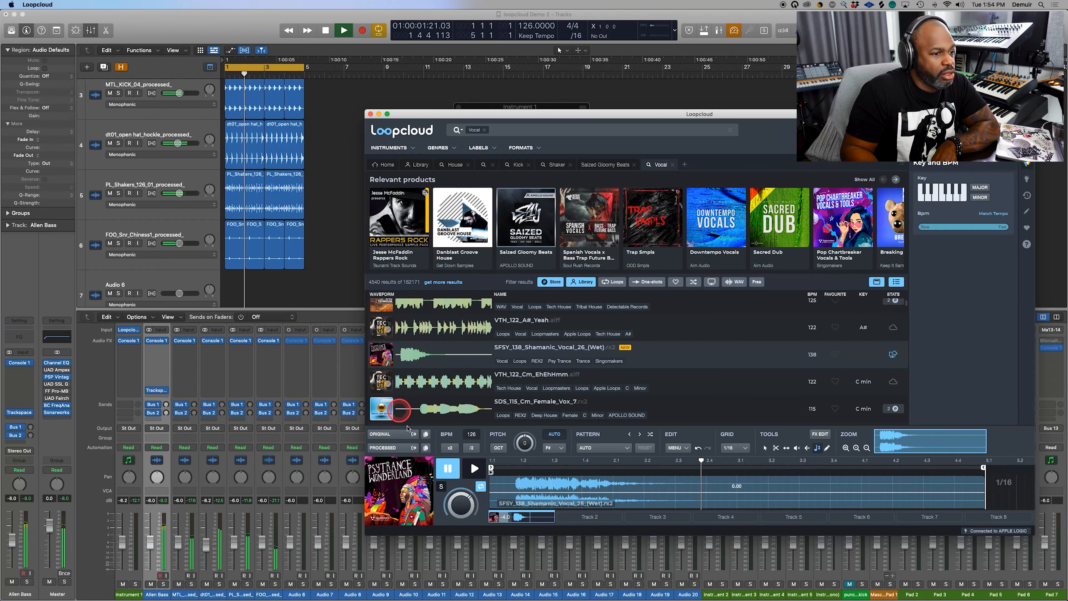
drag(401, 451, 215, 281)
click(324, 230)
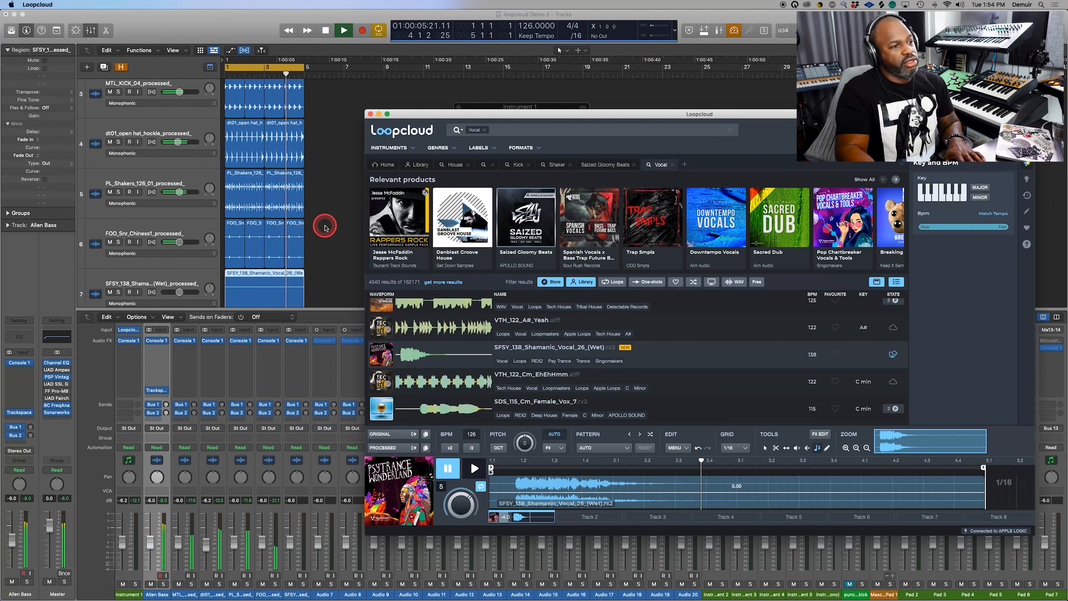
Step: Solo the Shamanic vocal track, listen to it alone from the start, and zoom out the arrangement
key(space)
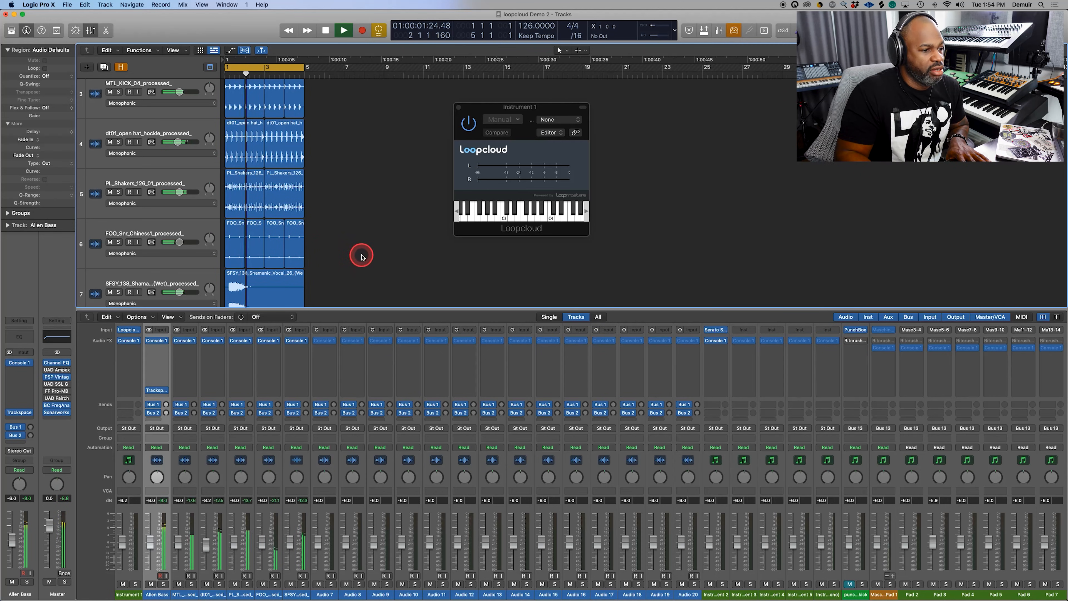
click(119, 292)
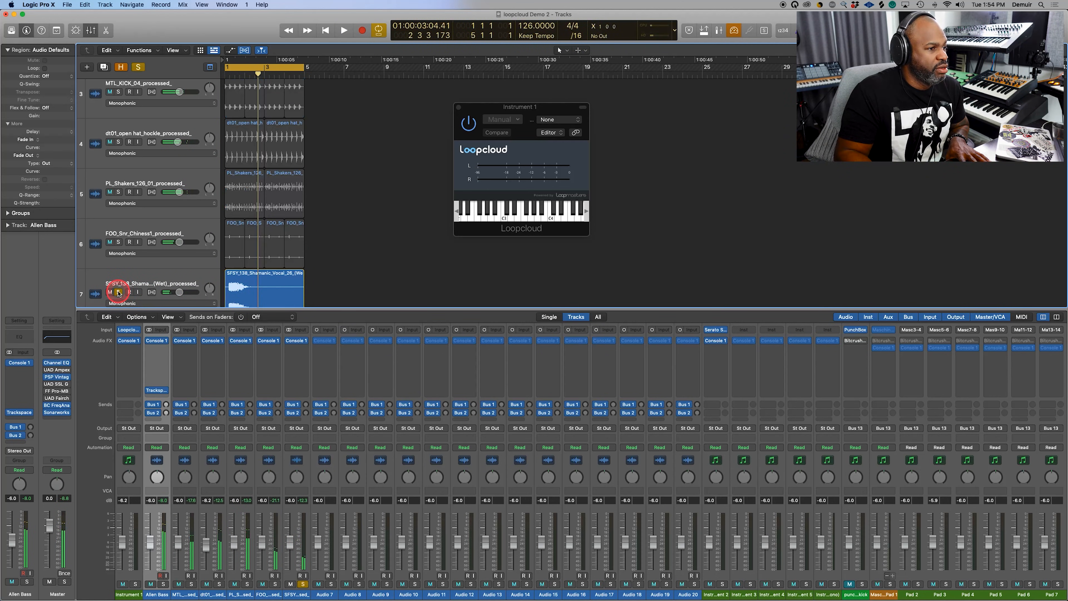
key(space)
key(space)
scroll(385, 249, down, 5)
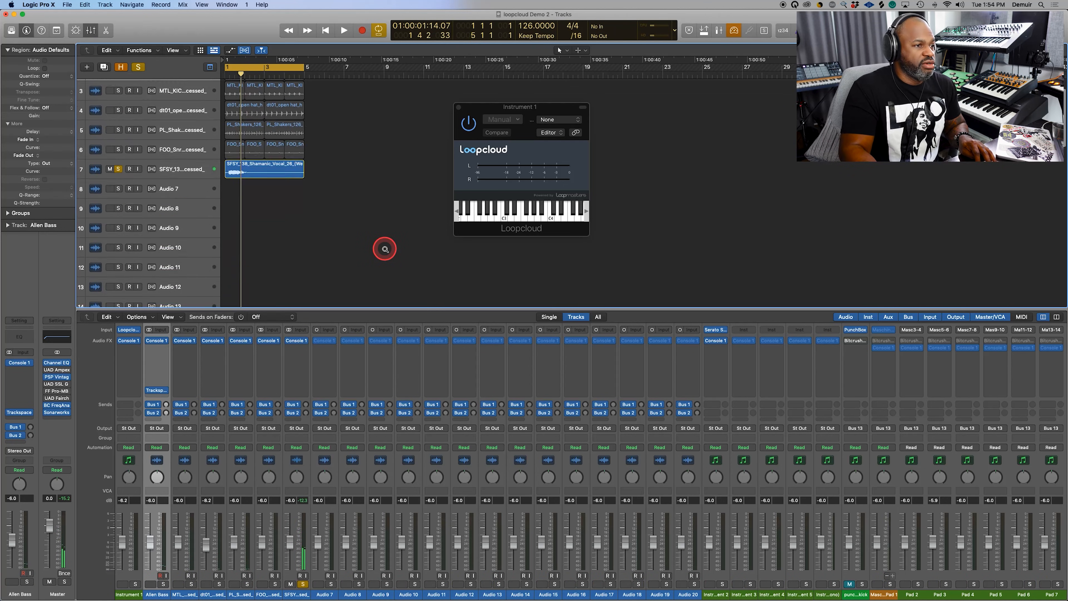
scroll(385, 249, left, 5)
key(space)
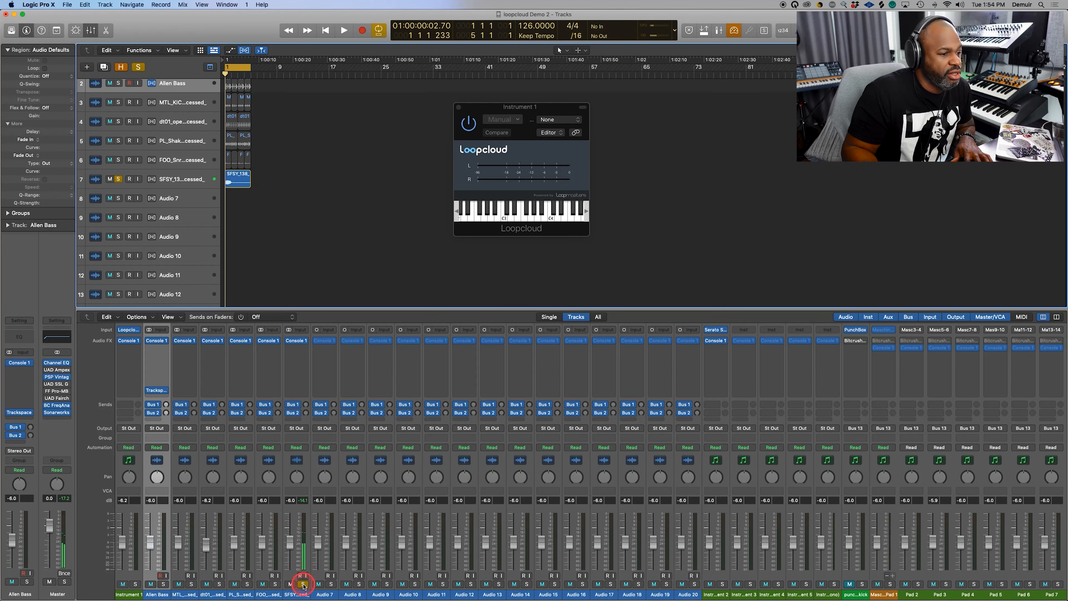
Step: Unsolo the Shamanic vocal track, play the full beat, mute the vocal and stop playback
click(304, 584)
key(space)
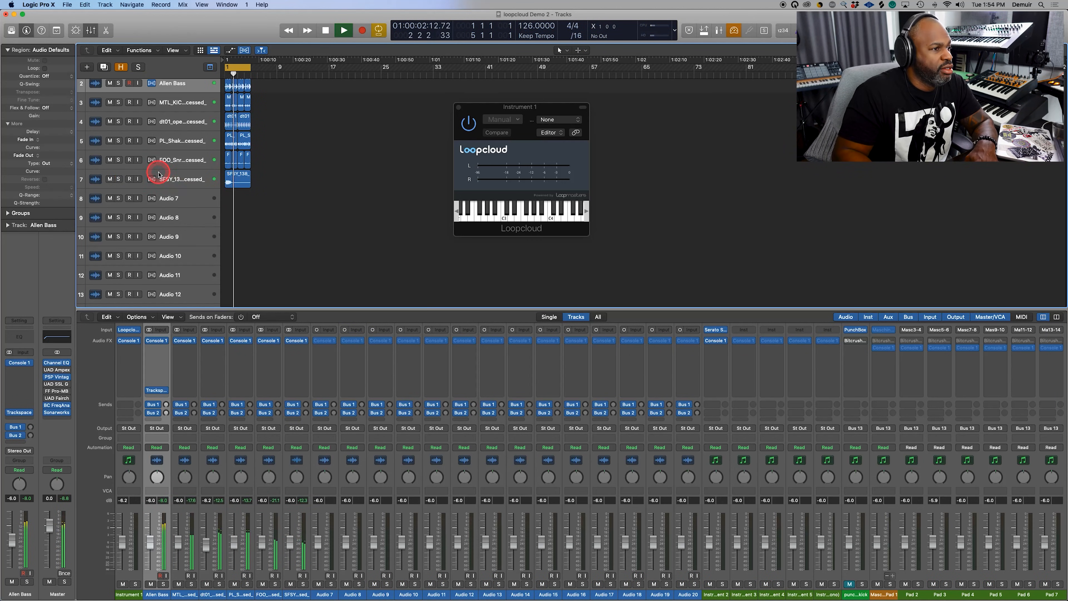
click(110, 179)
click(323, 166)
click(274, 101)
key(space)
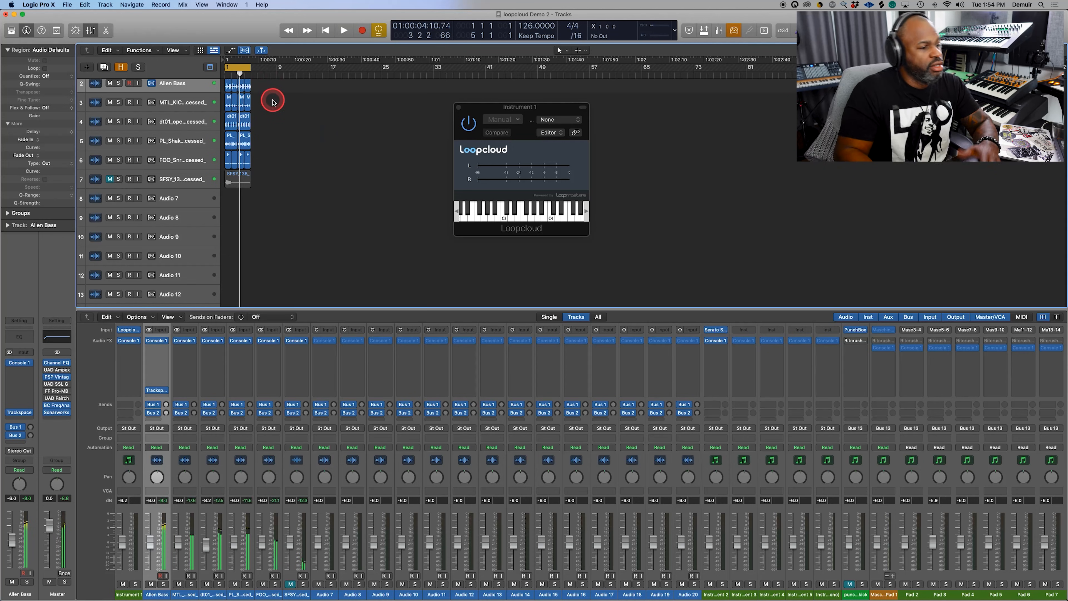
Step: Insert a stereo Noiiz Filter on the Instrument 1 channel and move it to the bass channel below Console 1
click(123, 362)
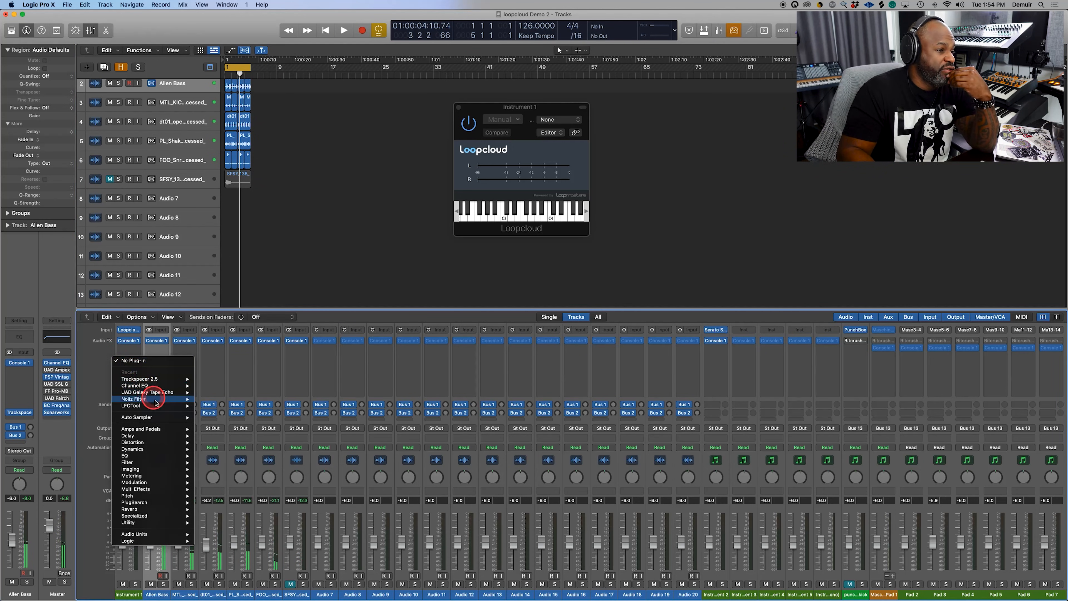
mouse_move(155, 403)
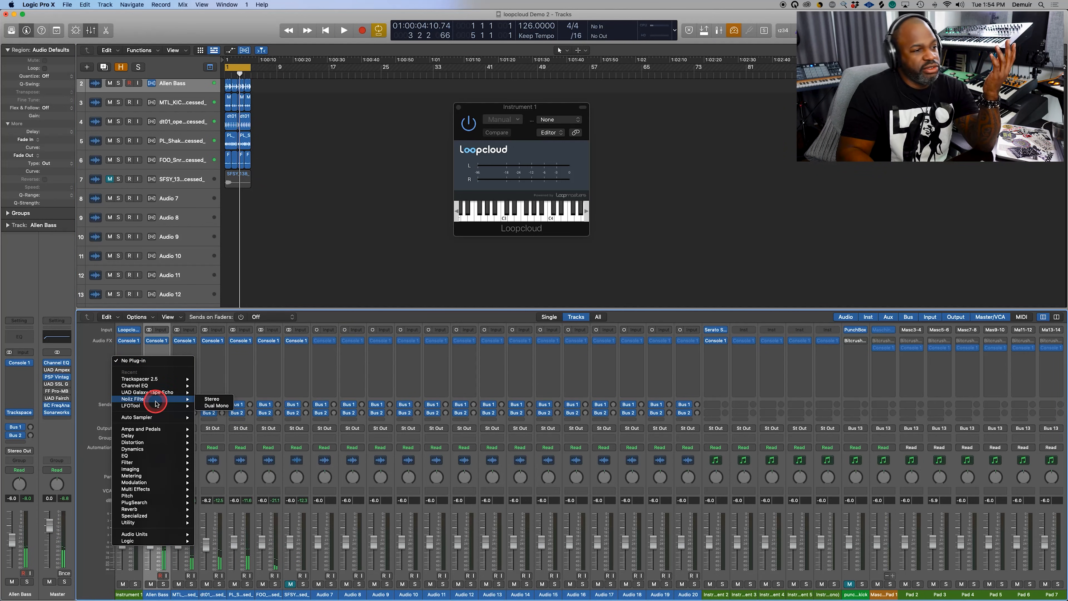
click(213, 399)
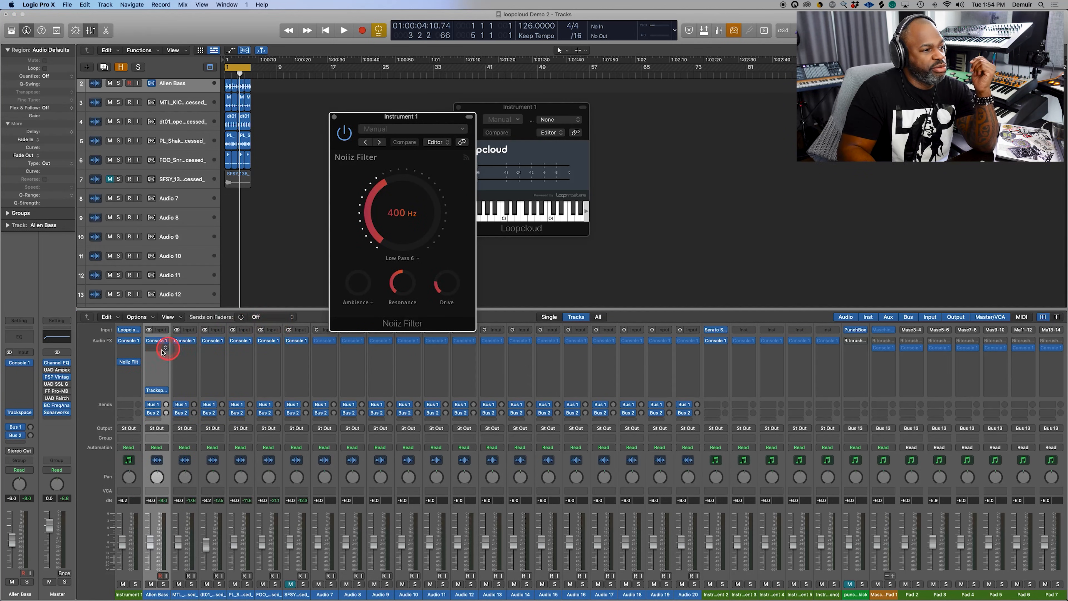
drag(161, 361, 162, 362)
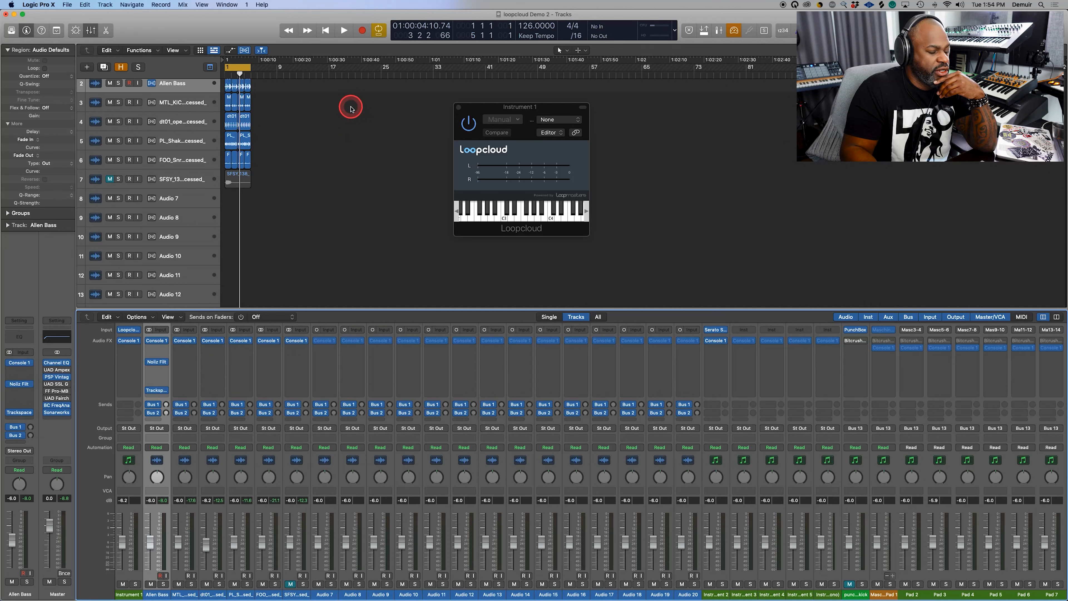
scroll(306, 165, up, 1)
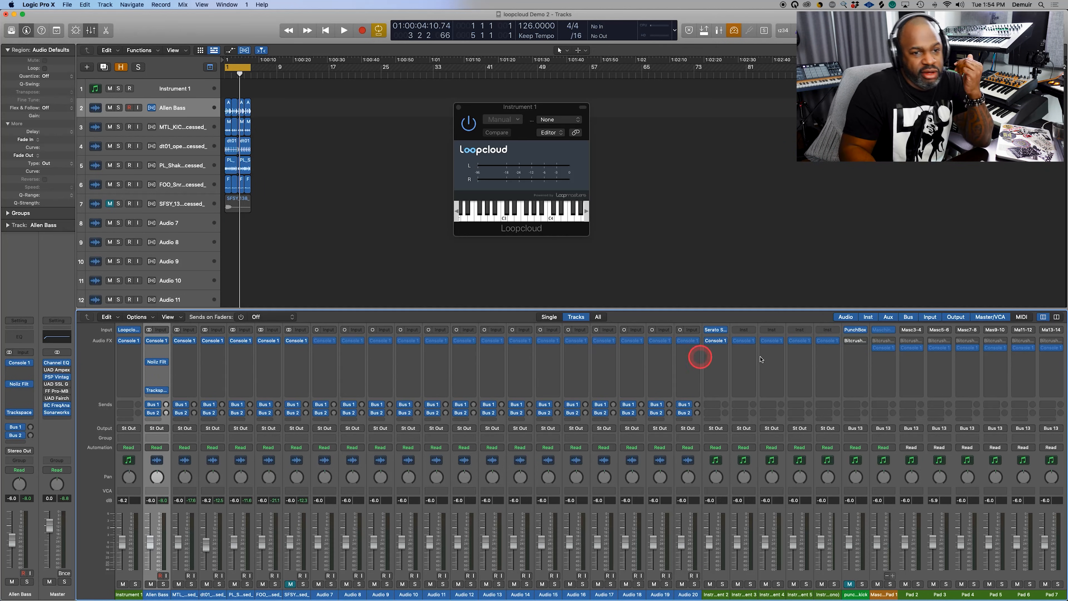
Step: Load the Maschine instrument on the Pad 1 channel and select the bass and drum regions on tracks 2 to 6
click(884, 330)
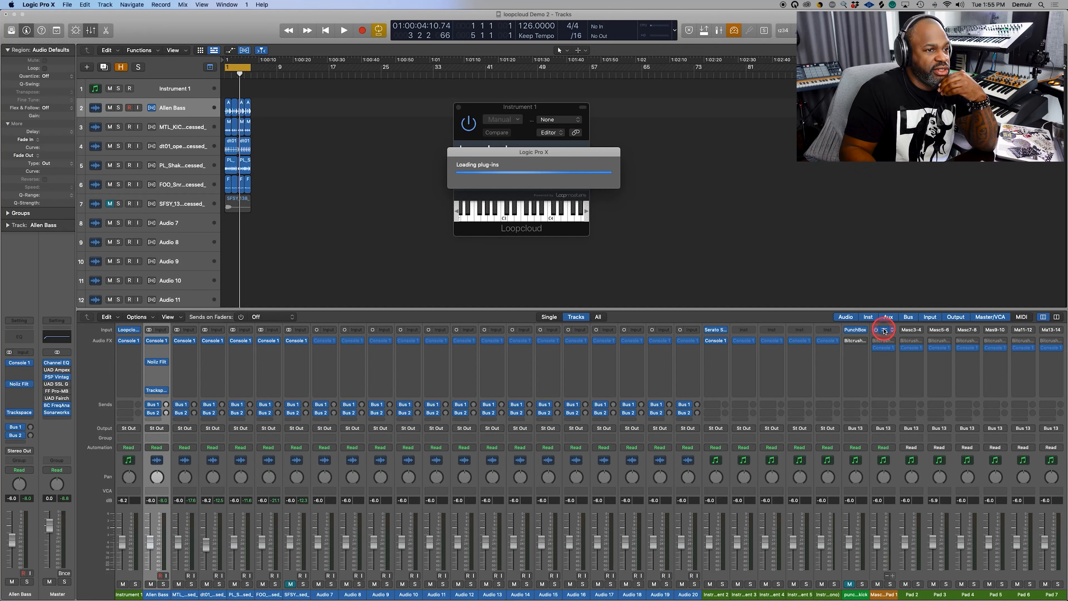
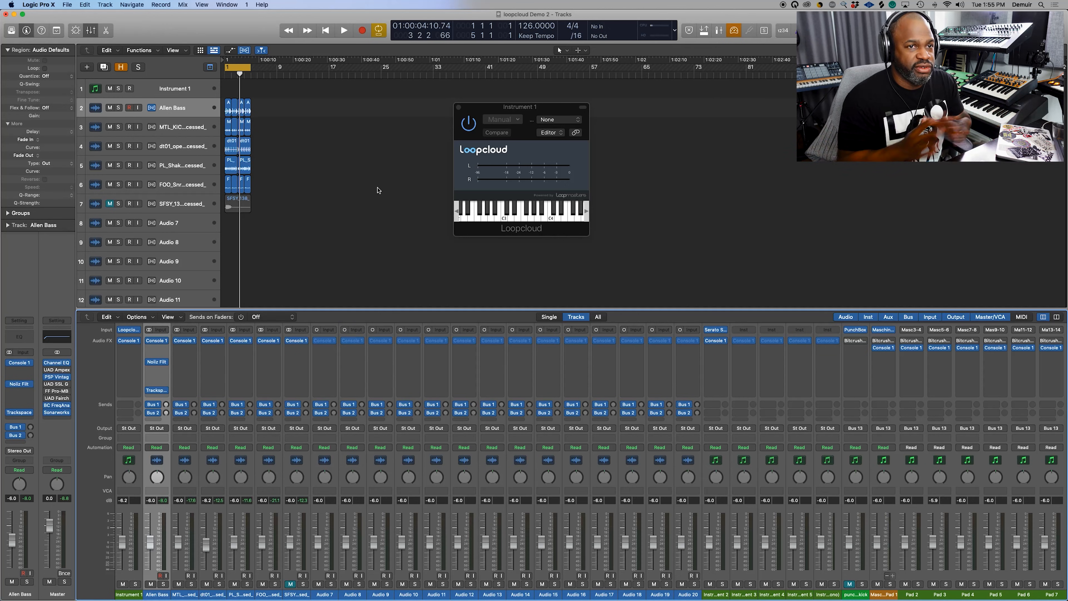
drag(286, 89, 220, 195)
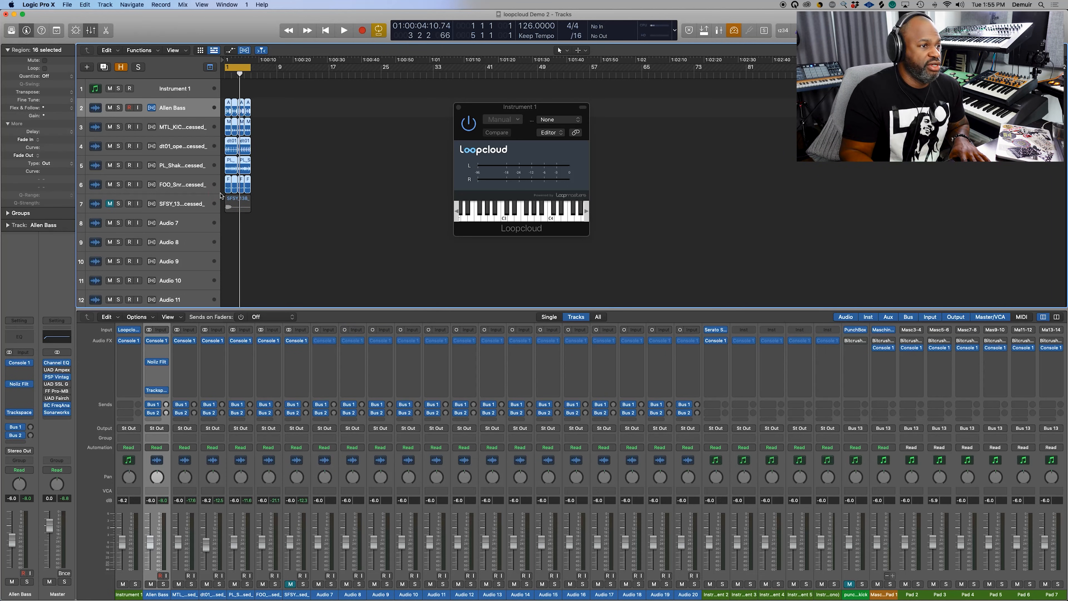
Step: Play the beat with the Shamanic vocal unmuted, lower the bass channel's Noiiz Filter cutoff to about 1235 Hz, and stop playback
key(space)
click(158, 363)
drag(406, 222, 374, 171)
click(112, 204)
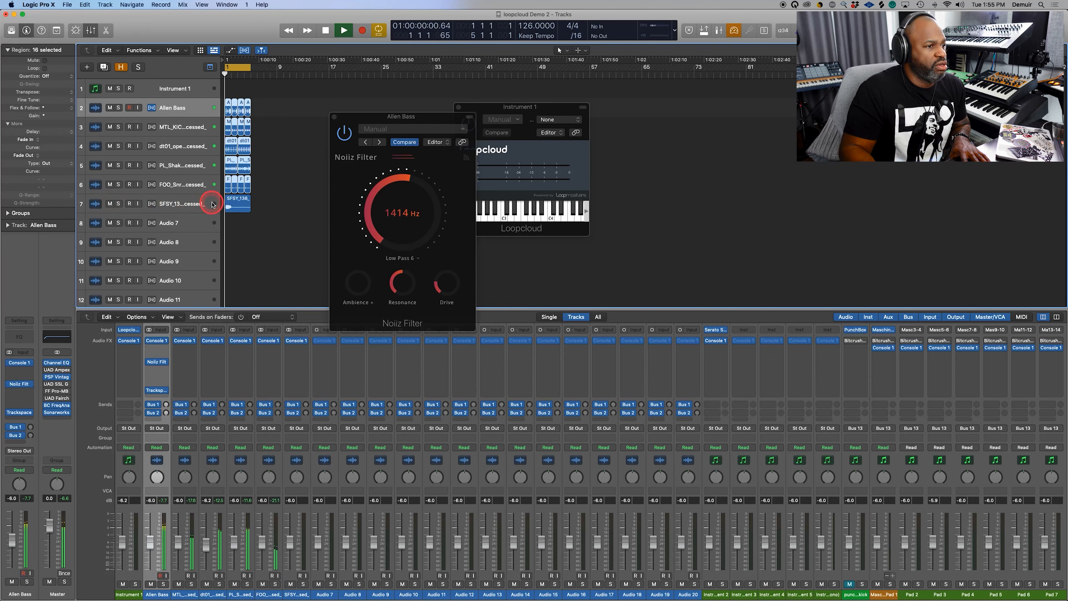
mouse_move(396, 214)
mouse_down()
mouse_move(406, 263)
mouse_move(380, 167)
mouse_move(383, 110)
mouse_move(370, 101)
mouse_move(391, 237)
mouse_move(384, 169)
mouse_move(394, 227)
mouse_move(385, 218)
mouse_up()
key(space)
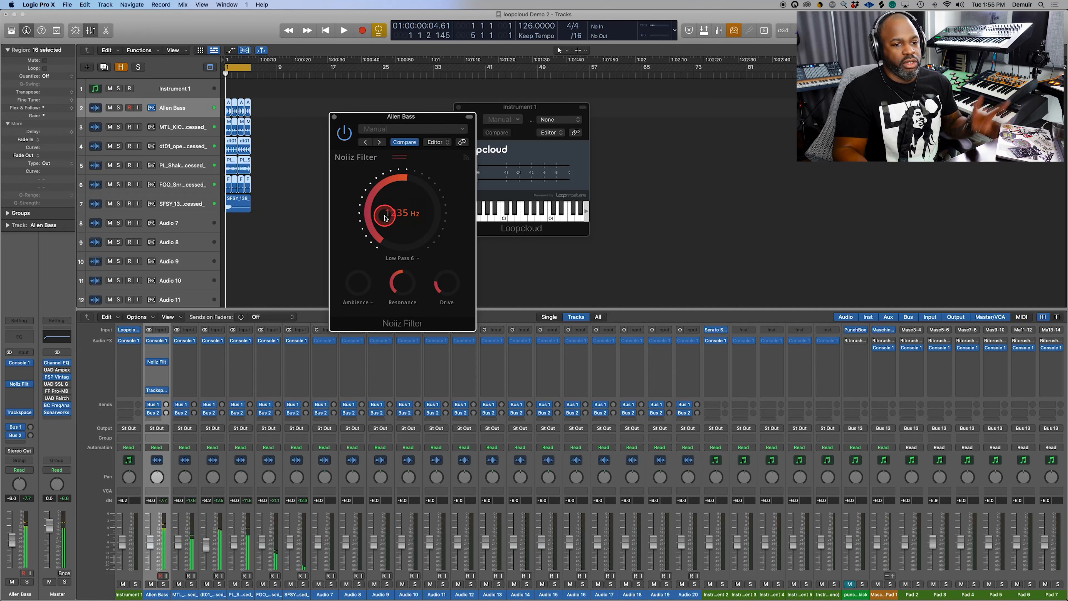
Step: Open Maschine on Pad 1 and add offbeat ClosedHH Aberlour 1 hits across a two-bar pattern in the Aberlour Kit
click(885, 332)
click(885, 332)
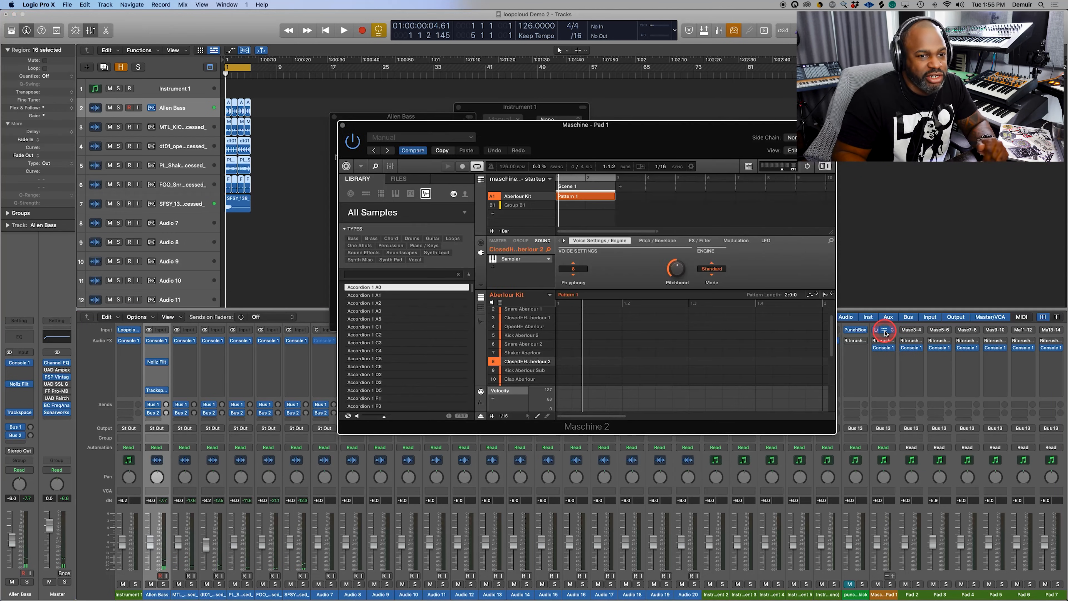
click(599, 320)
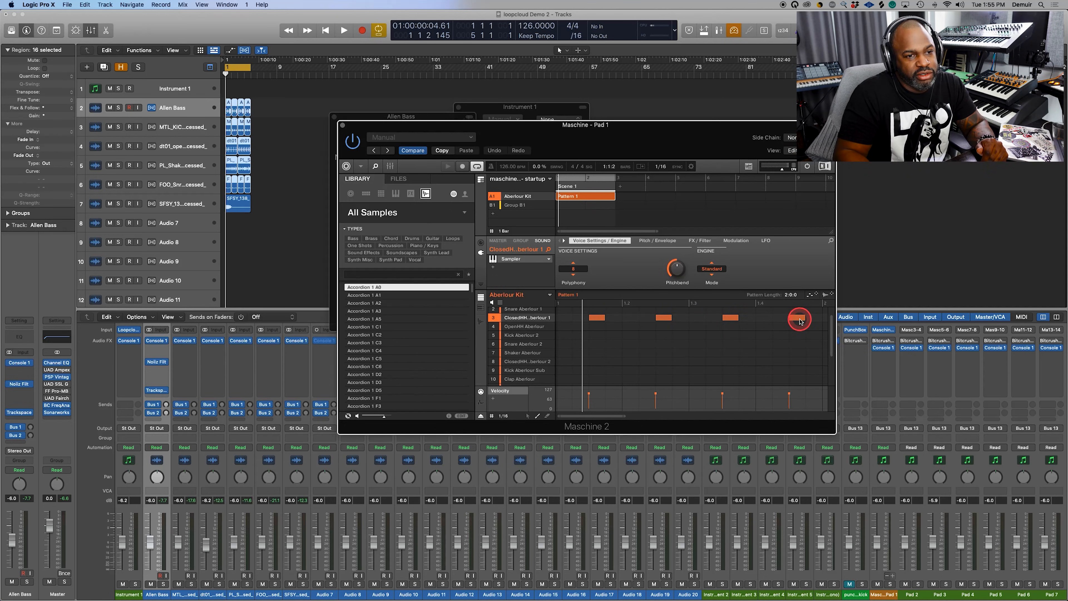
scroll(799, 321, right, 5)
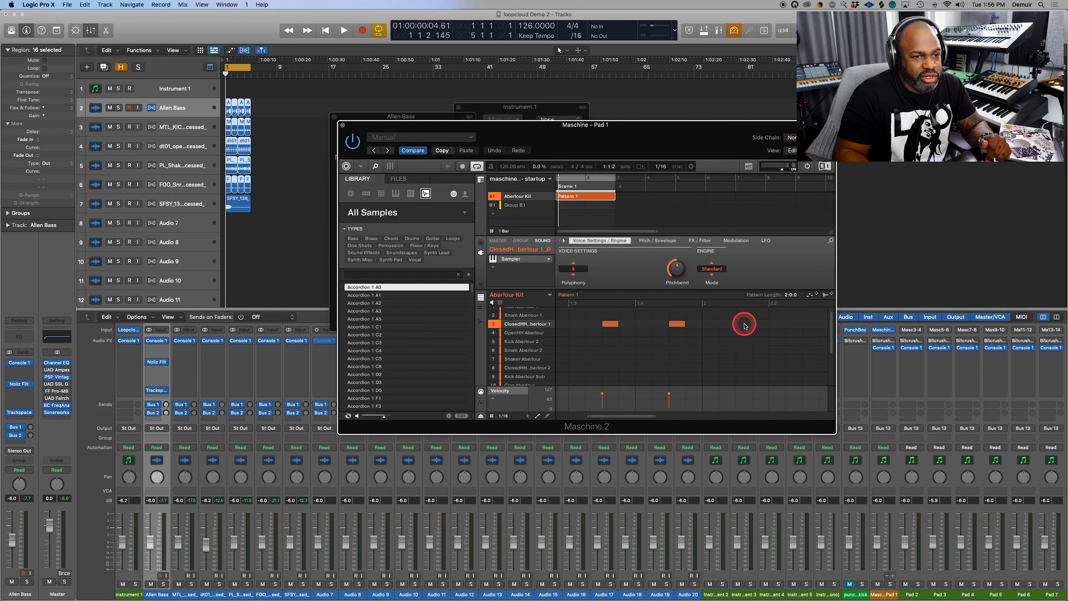
scroll(770, 330, right, 1)
scroll(802, 327, right, 5)
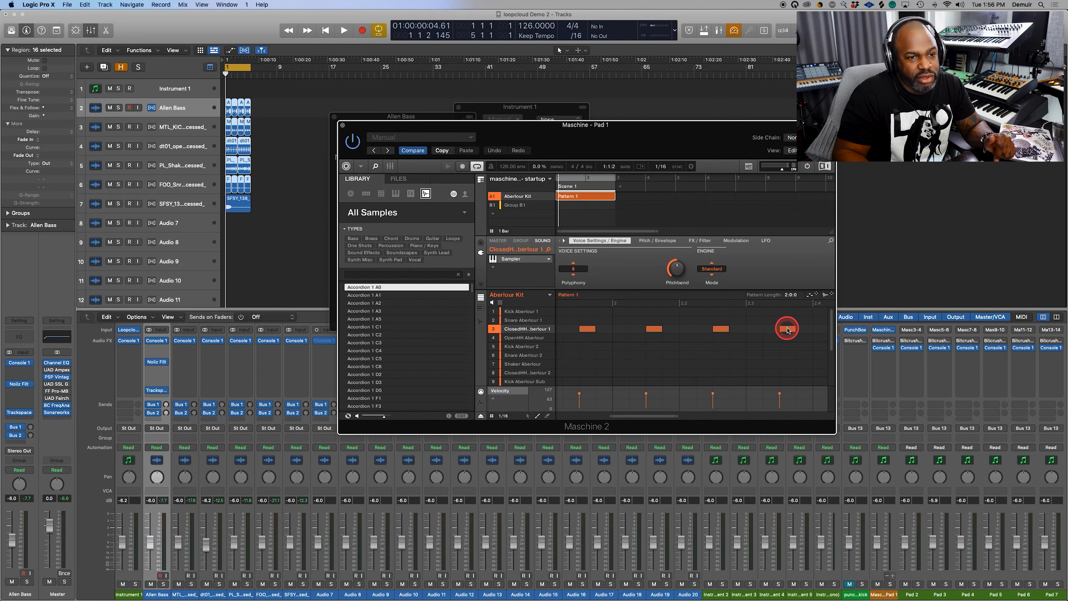
scroll(804, 327, right, 10)
click(624, 312)
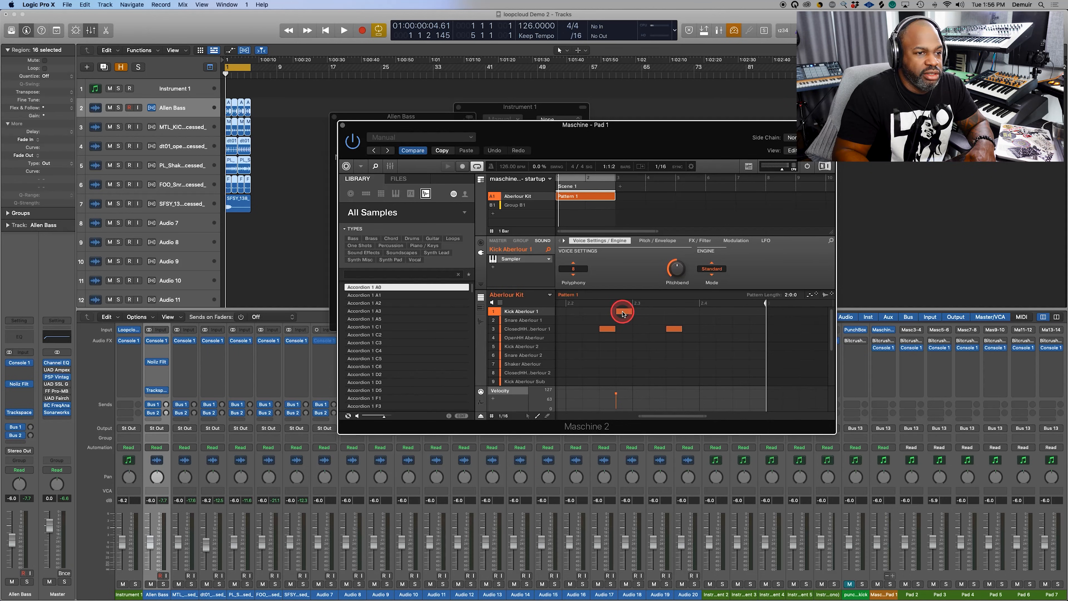
click(741, 331)
Step: Play the beat with the Maschine hi-hats and mute the Shamanic vocal track
key(space)
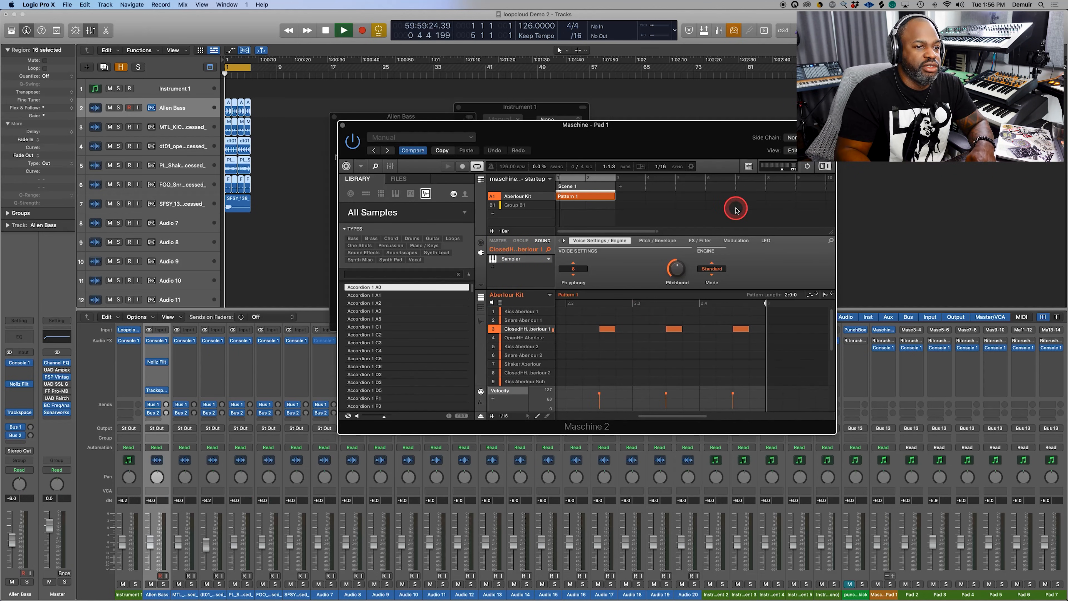
click(109, 204)
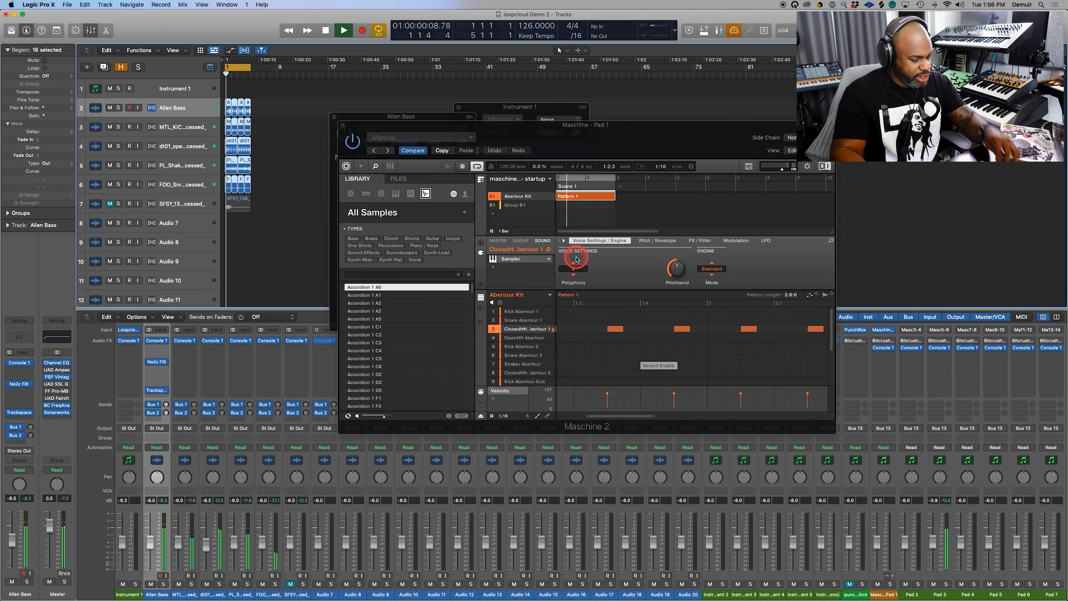
Step: Switch to Loopcloud, search for the Clap instrument and filter the results to one-shots
key(ctrl+Up)
click(823, 487)
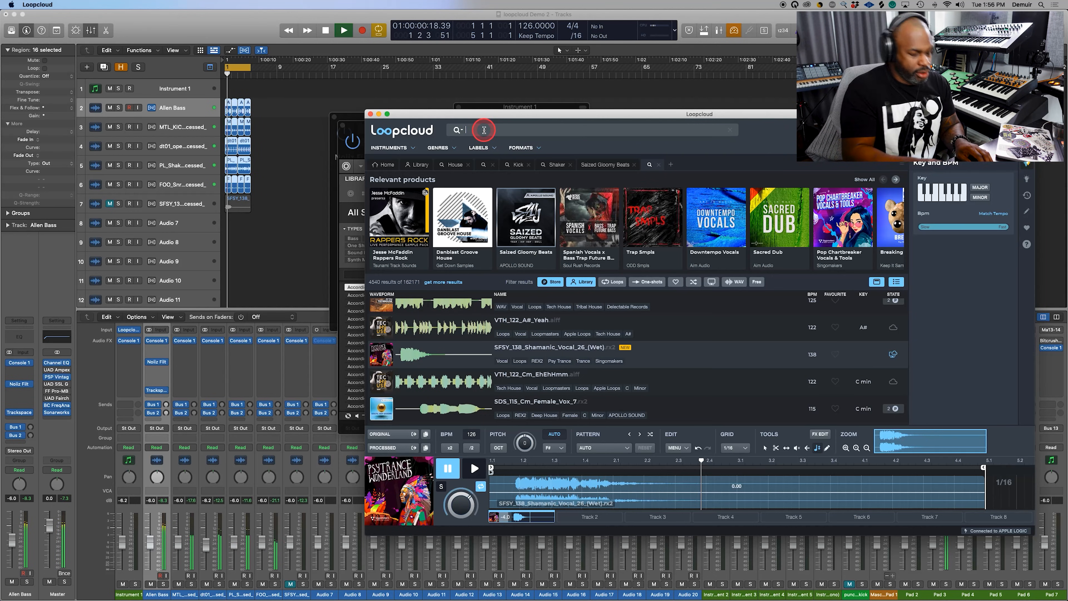
text(clap)
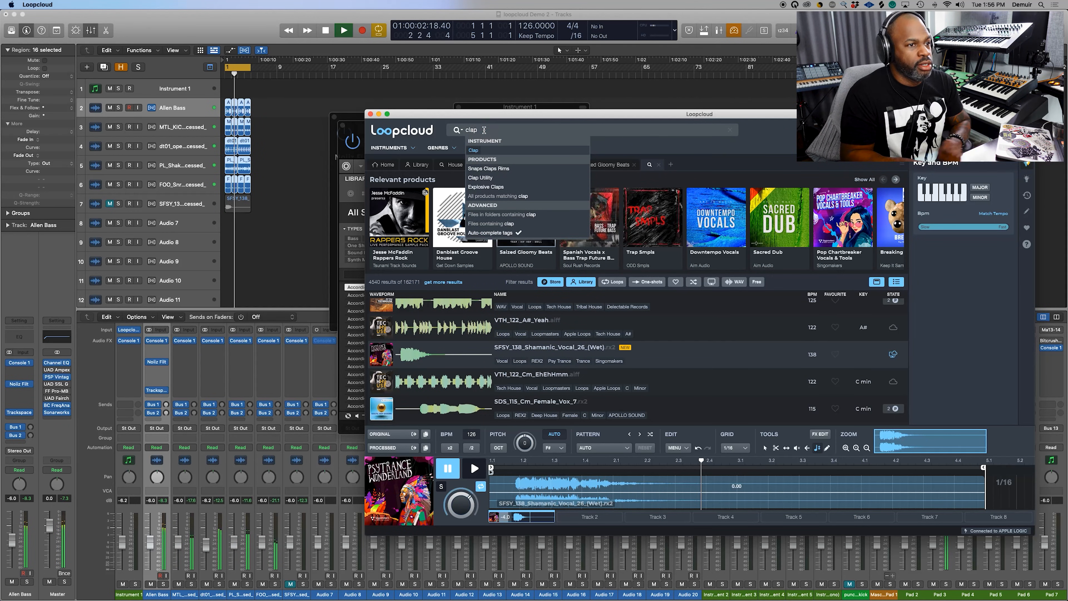
click(473, 151)
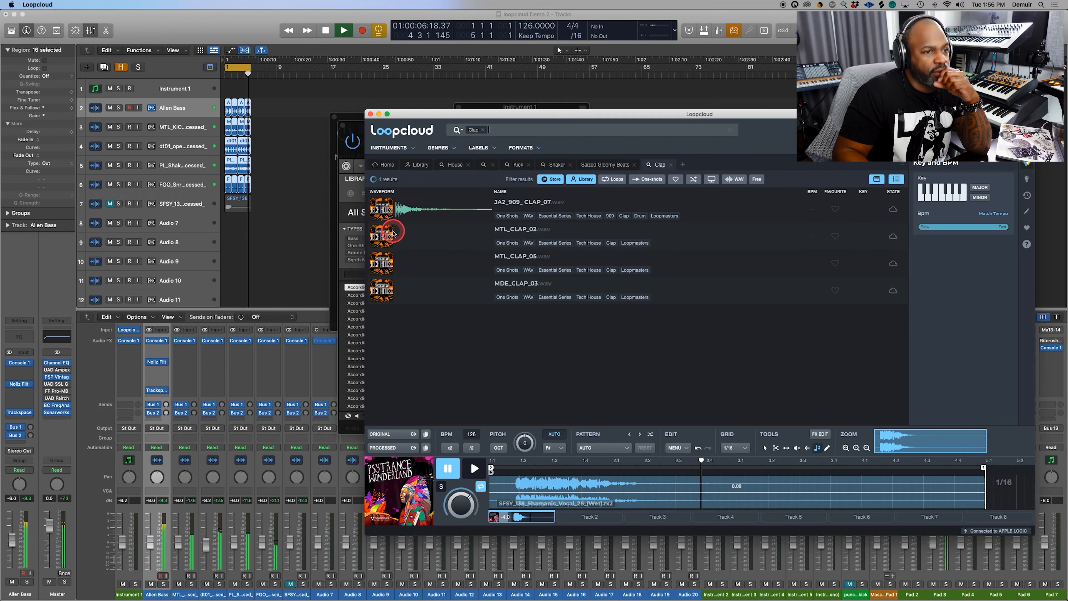
click(647, 282)
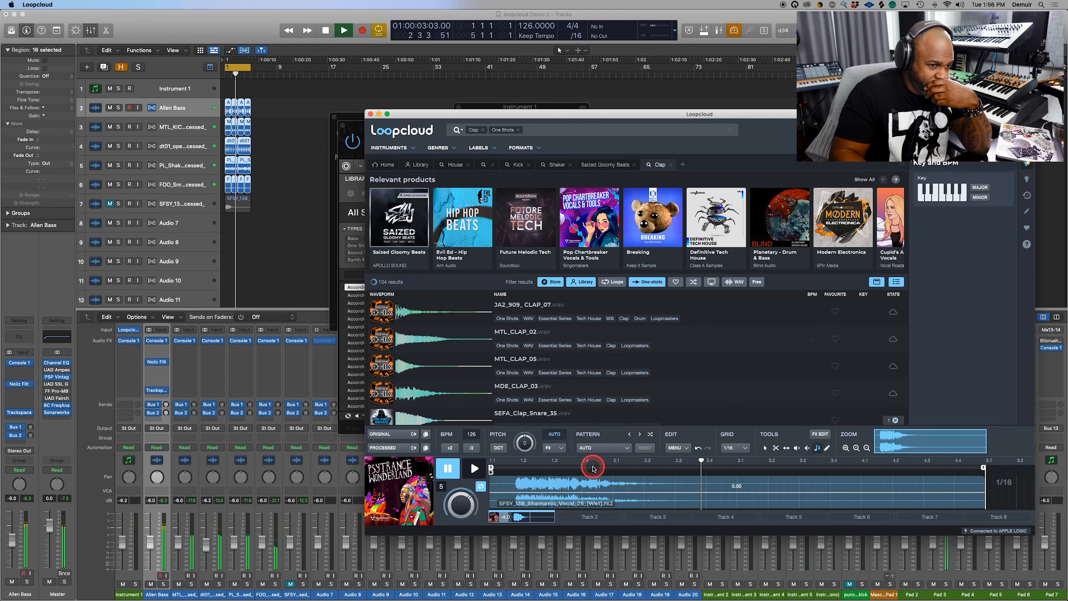
Step: Apply the Snare pattern from the Basics factory presets and briefly preview it on the loaded vocal sample
click(628, 449)
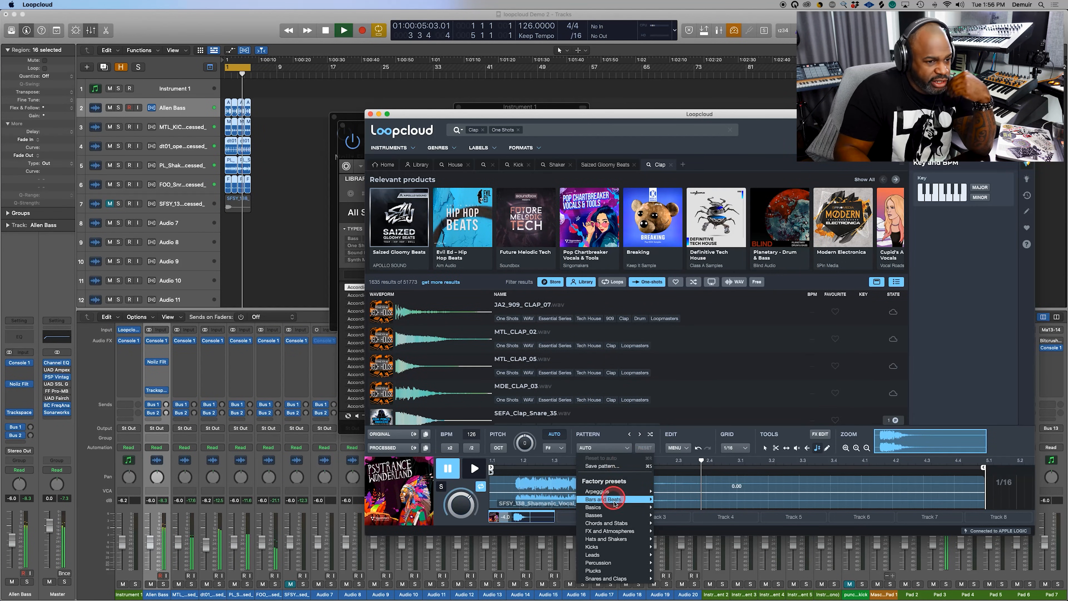
mouse_move(619, 510)
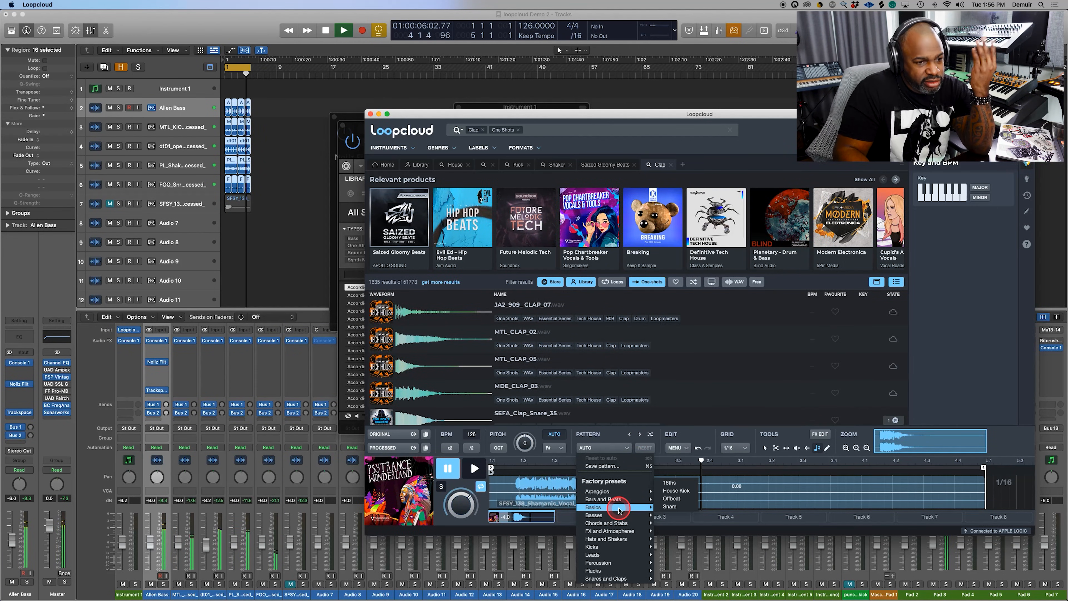
click(676, 506)
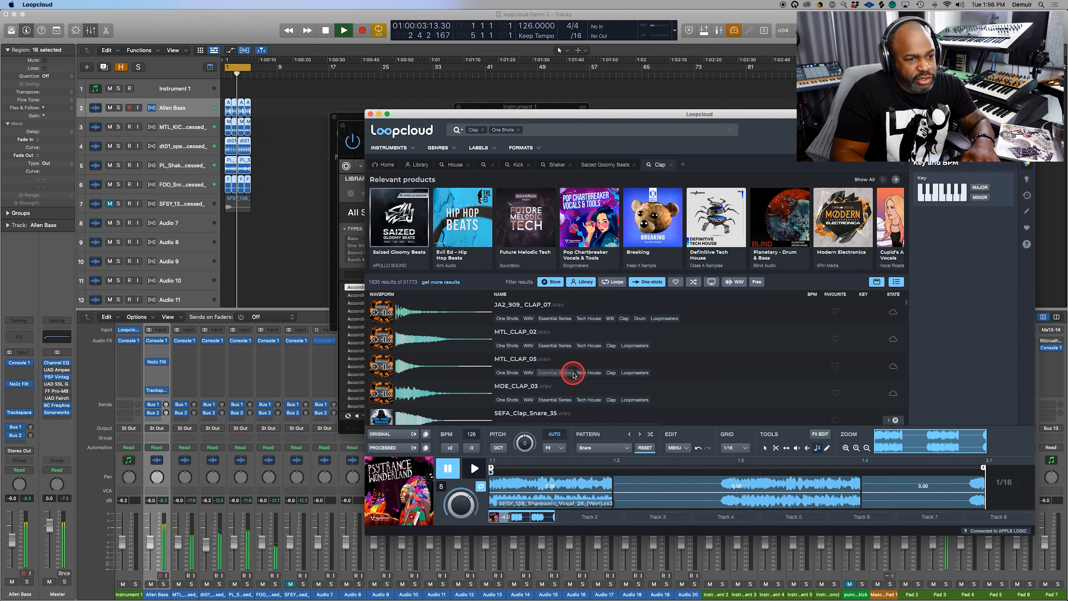
key(space)
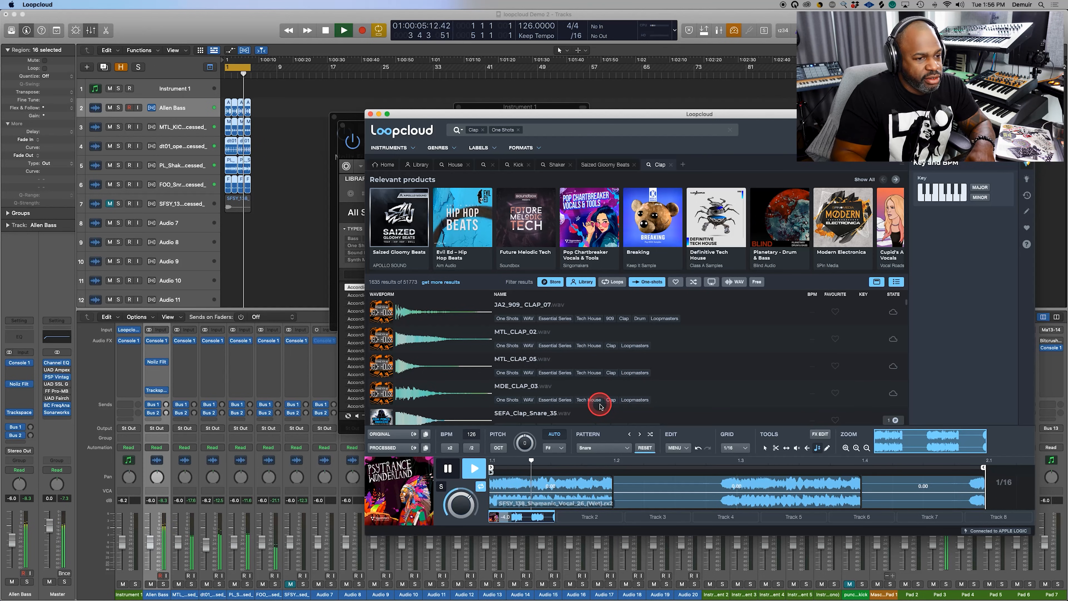
click(466, 474)
Step: Audition MDE_CLAP_03 and MTL_CLAP_02 in the Snare pattern against the playing beat
click(419, 393)
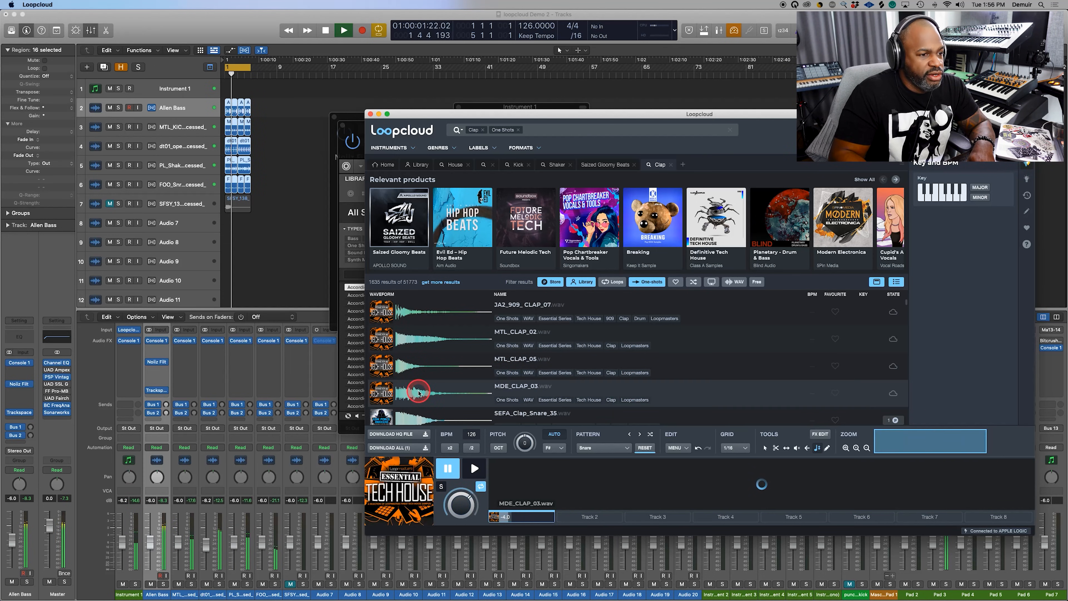
click(475, 469)
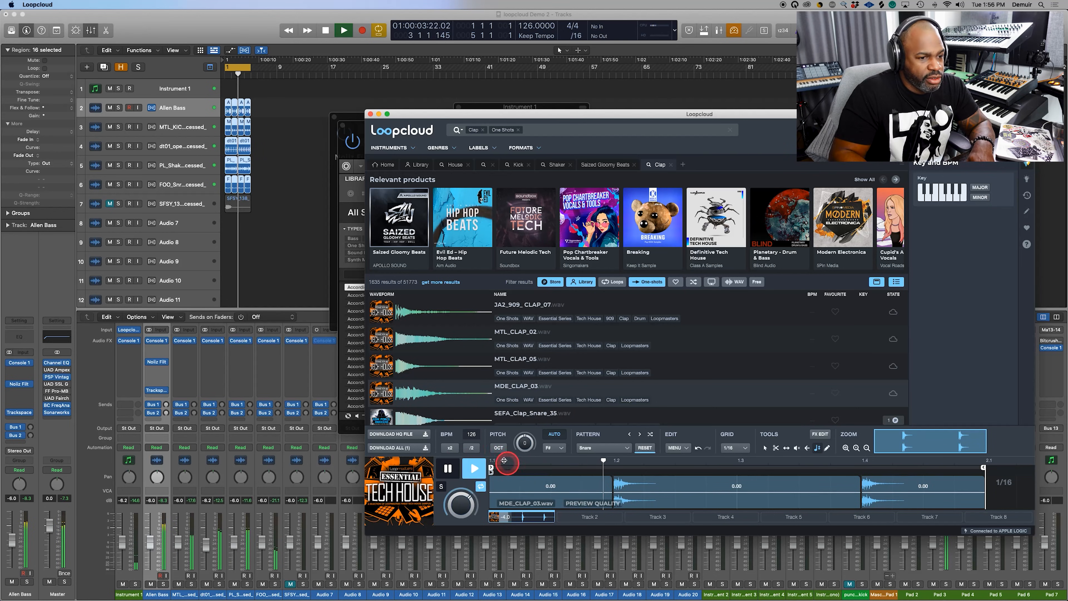
click(482, 486)
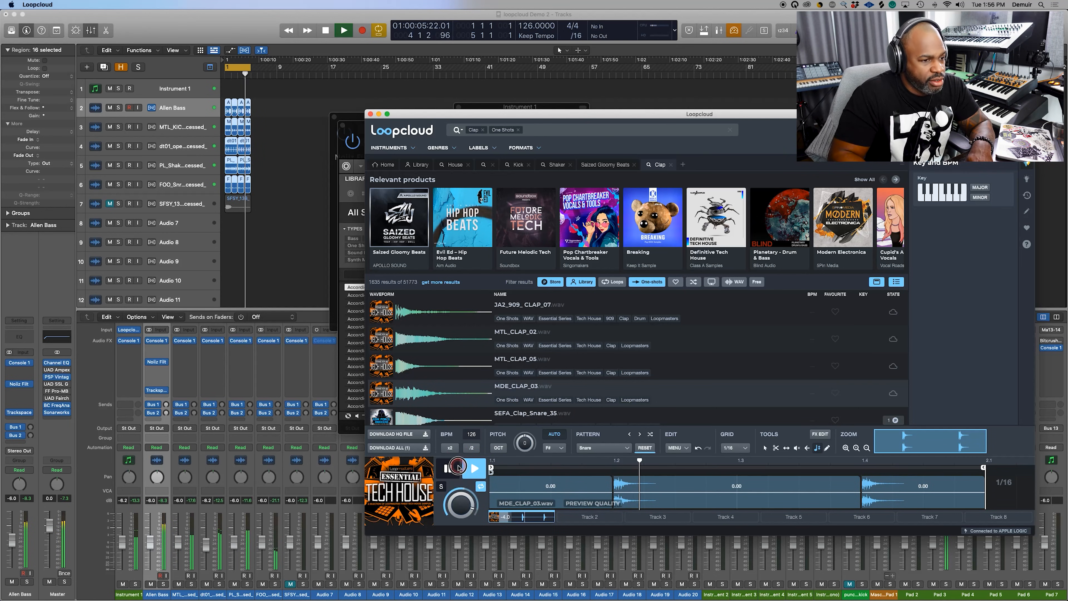
click(469, 348)
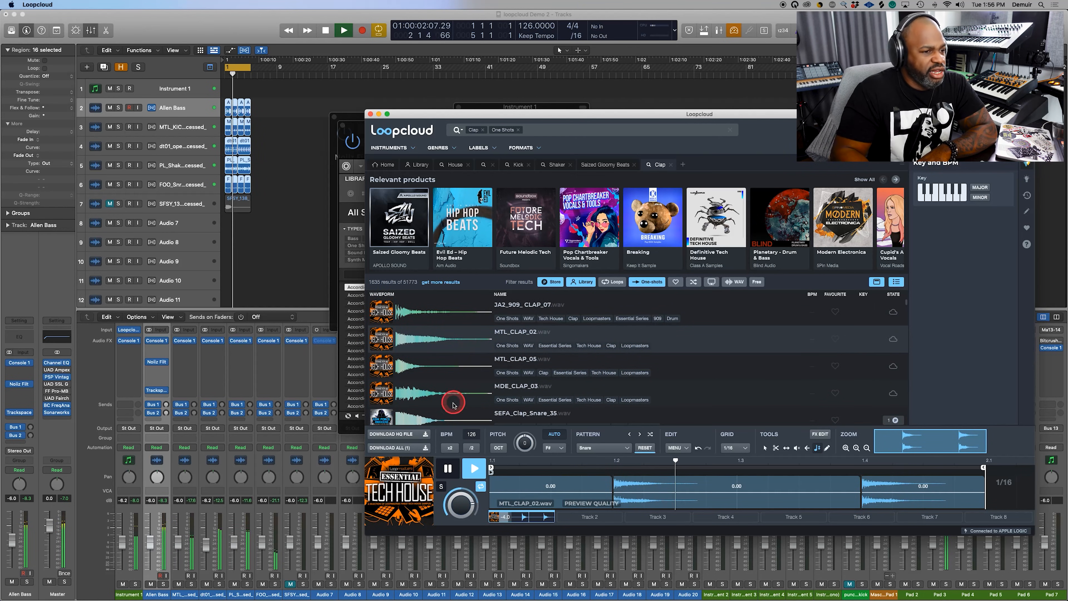
click(432, 390)
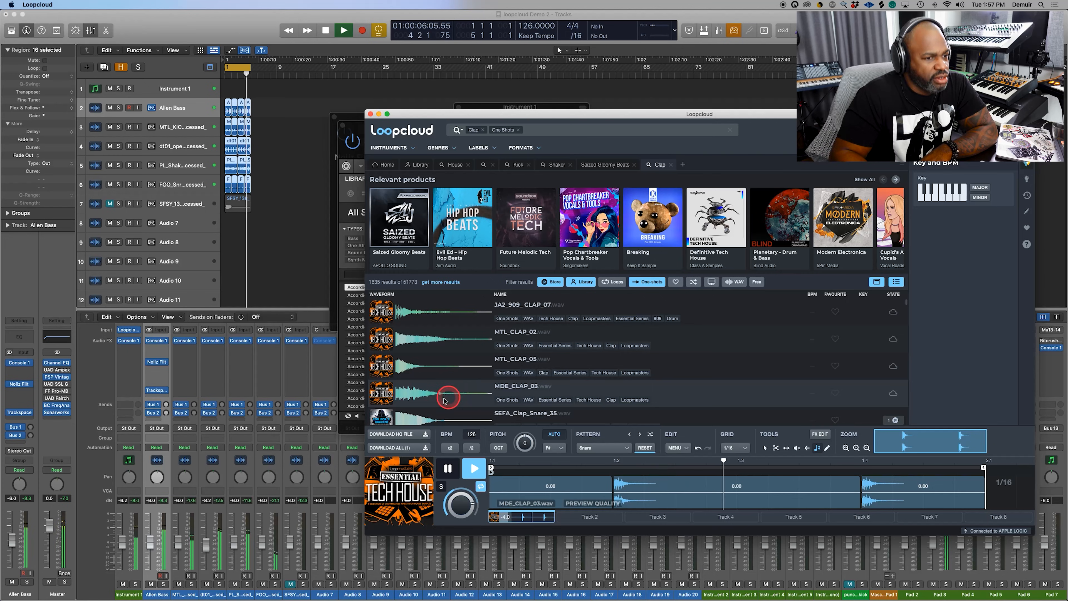
Step: Audition MDE_CLAP_12, SNT_CLAP_AWERTON and SNT_CLAP_SINTASSI in the Snare pattern and look through more clap one-shots
scroll(449, 358, down, 3)
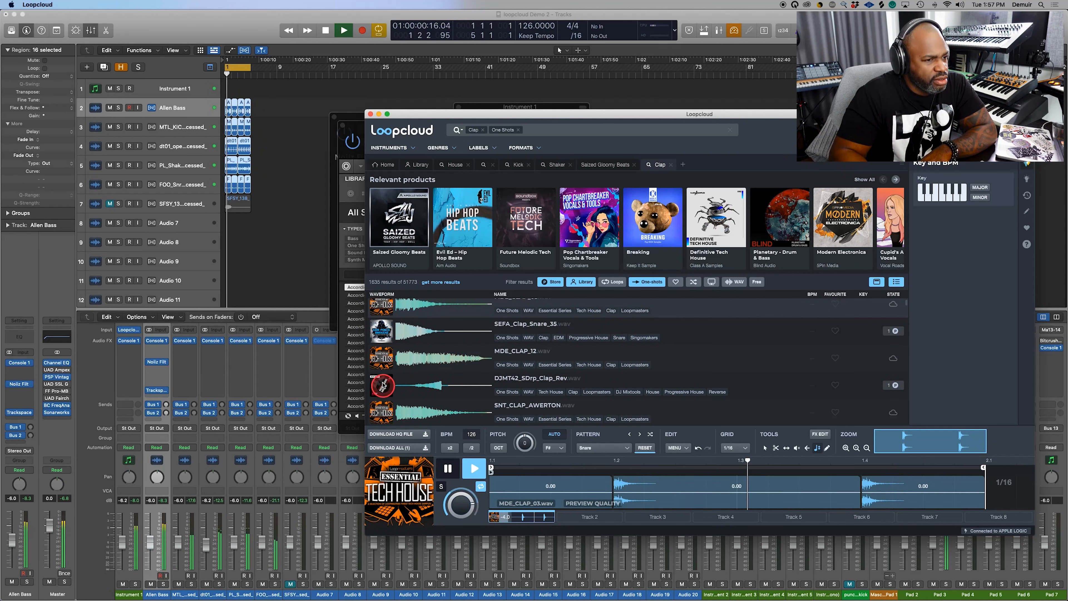
click(439, 364)
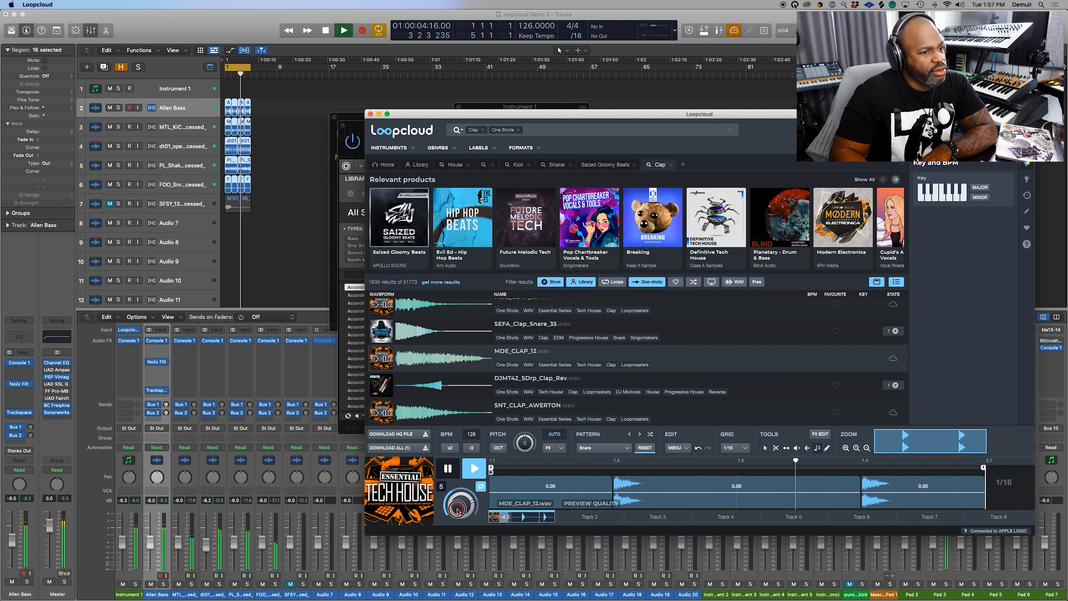
click(433, 409)
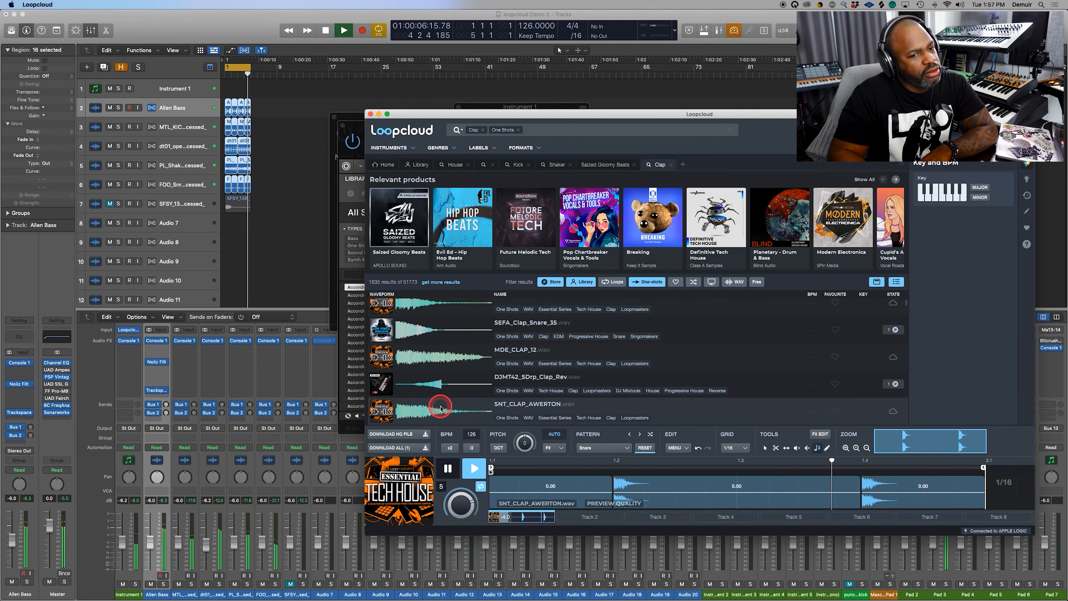
scroll(449, 392, down, 4)
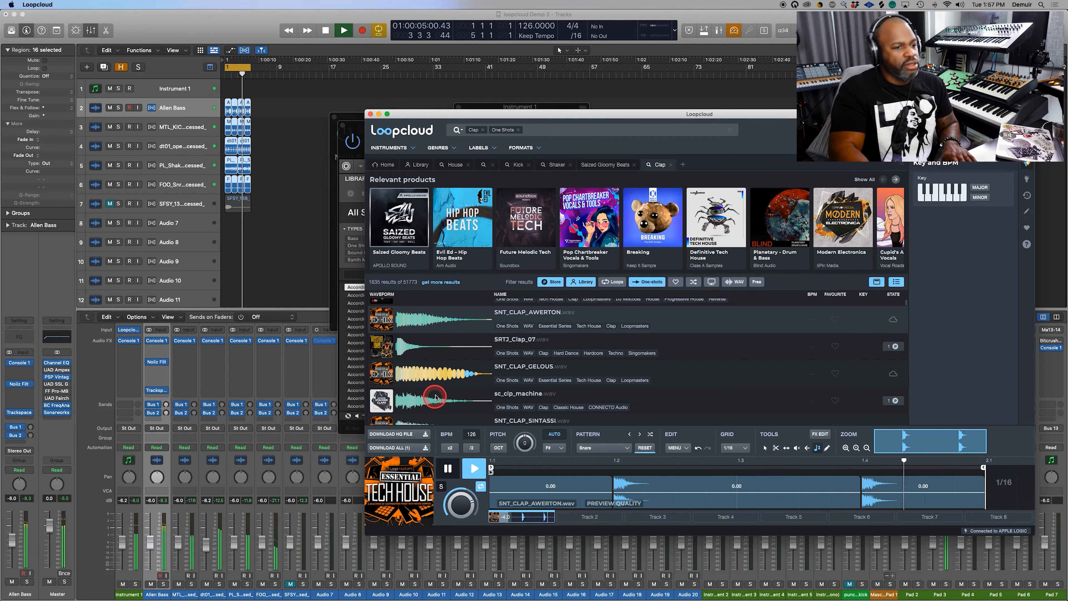
click(421, 422)
scroll(455, 311, down, 5)
scroll(457, 312, up, 4)
scroll(456, 313, down, 5)
Step: Audition HDW_Clap 001 and NSL_ClapsSnaps_32, pause the preview and buy the patterned NSL_ClapsSnaps_32 clap
click(435, 335)
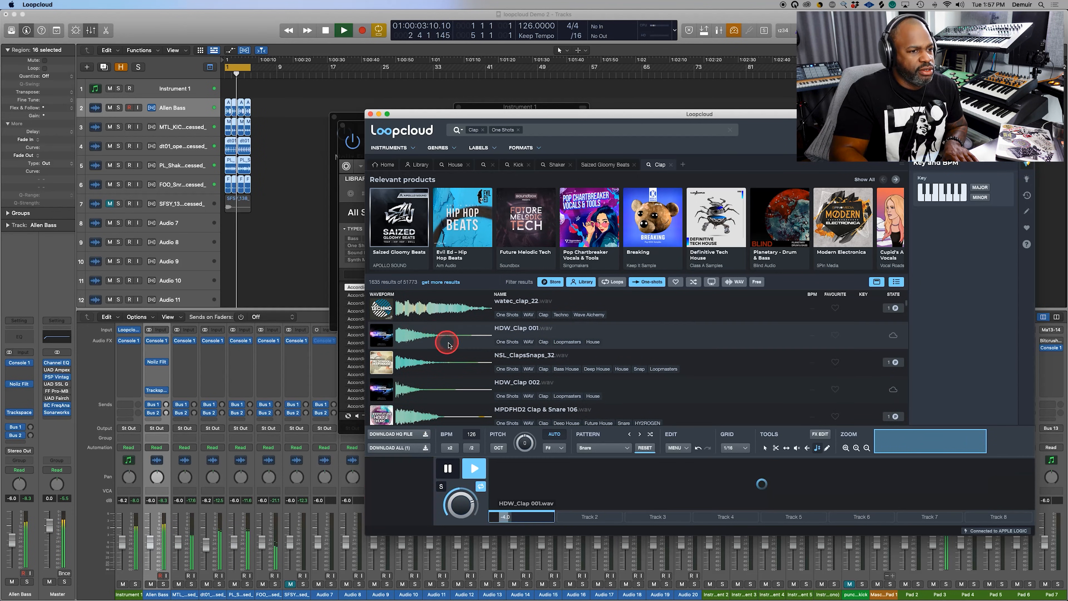
click(454, 363)
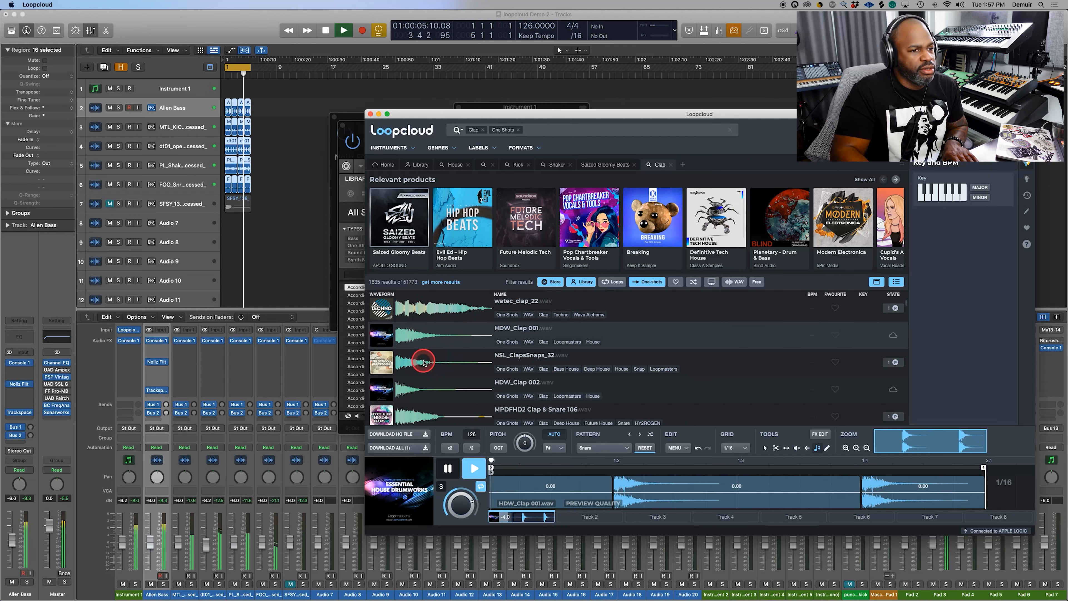
scroll(453, 367, down, 5)
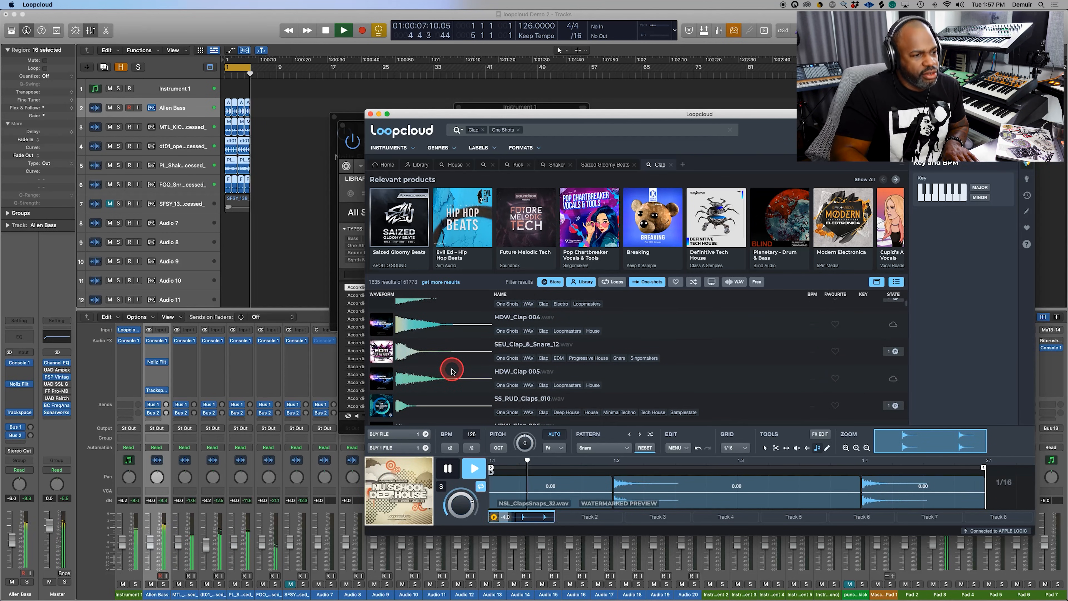
scroll(452, 371, up, 5)
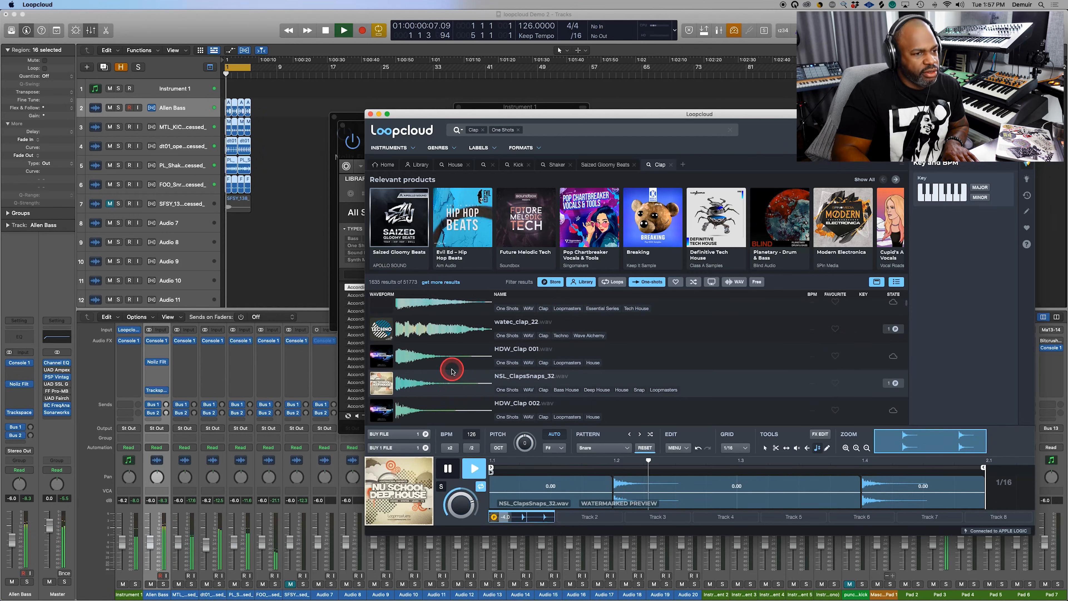
click(427, 384)
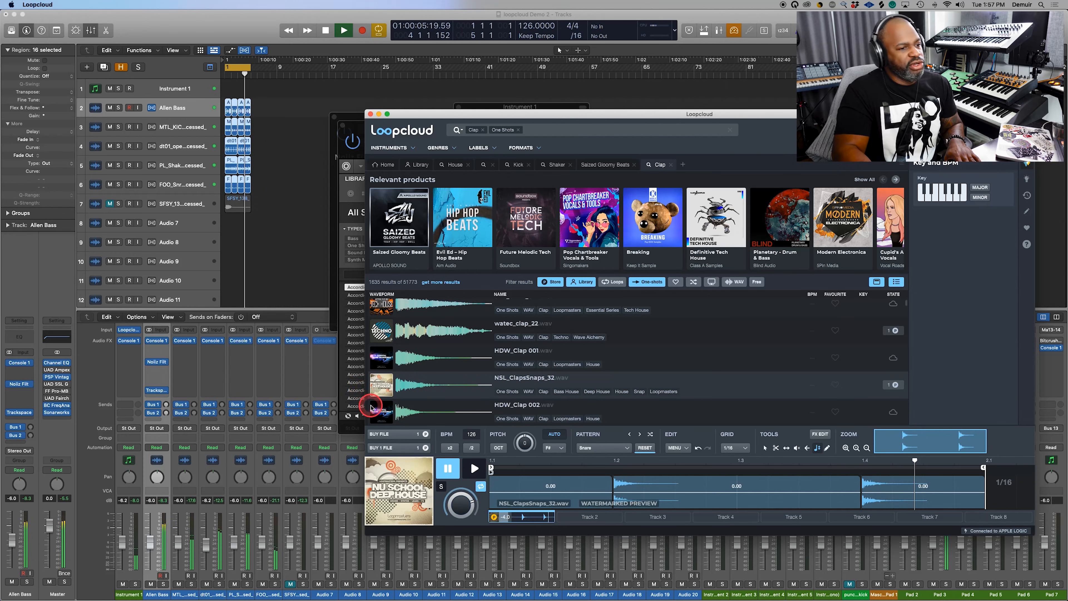
click(403, 448)
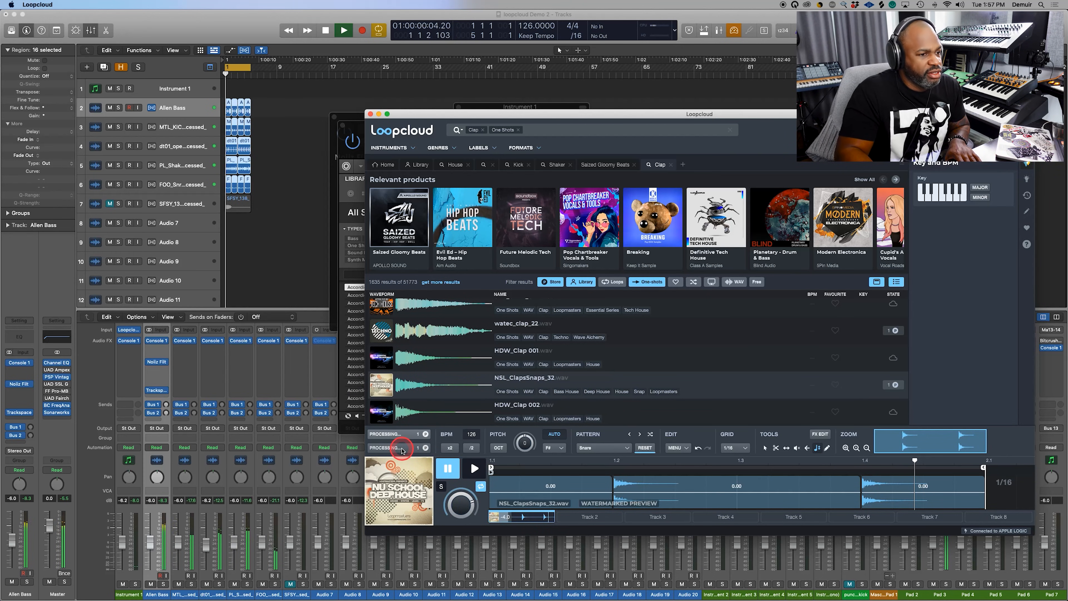
Step: Place the processed NSL_ClapsSnaps_32 clap from Loopcloud on the empty track below the Shamanic vocal in Logic and stop playback
click(402, 449)
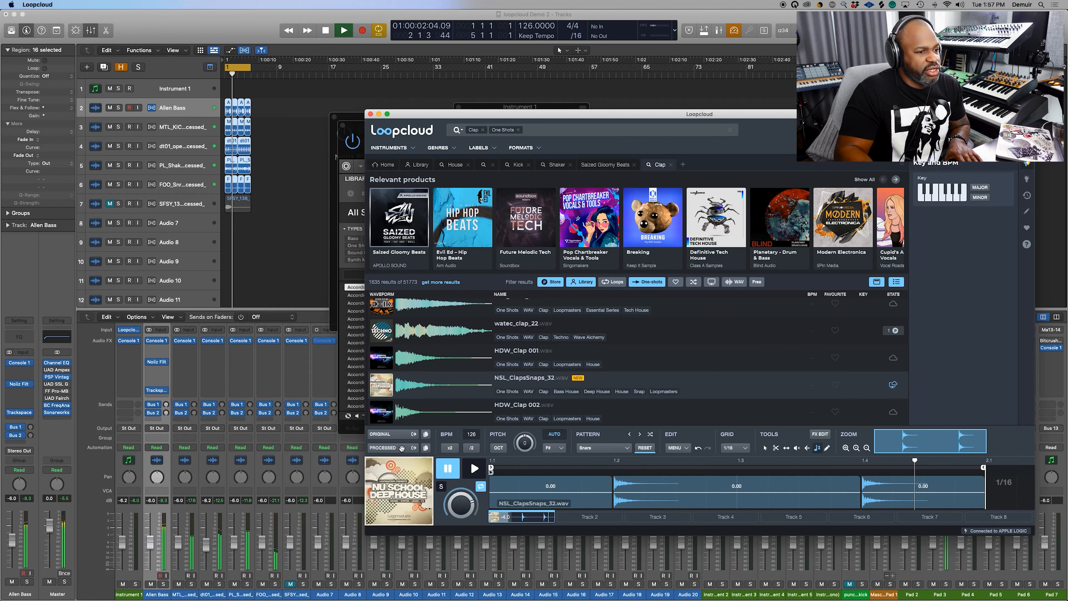
drag(402, 448, 229, 223)
click(263, 227)
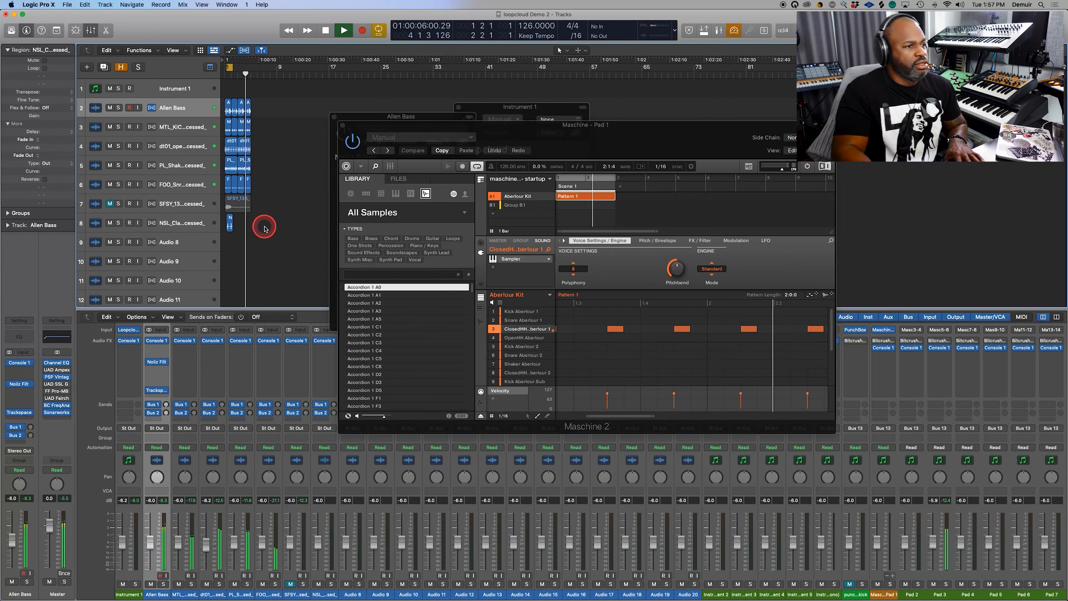
click(233, 221)
key(space)
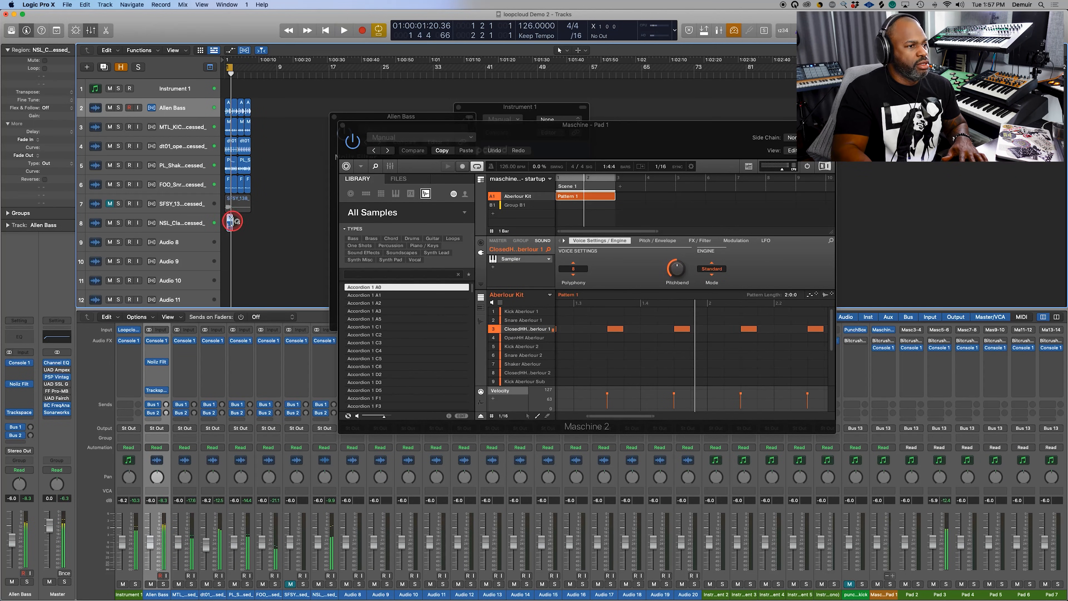
Step: Switch to Loopcloud to stop its clap preview, and return to Logic to play the beat with the placed clap
key(ctrl+Up)
click(710, 409)
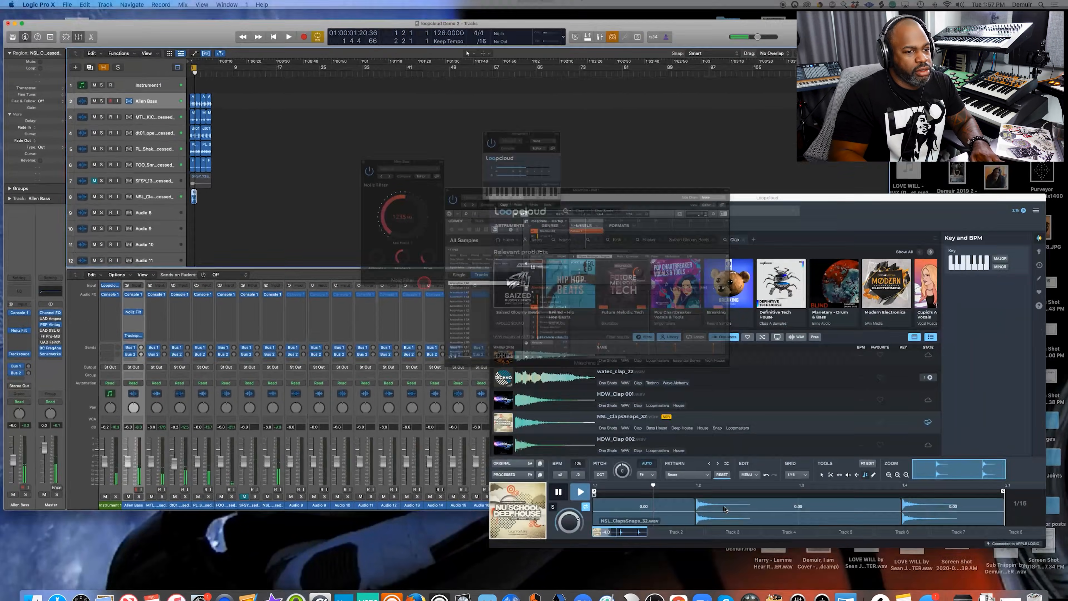
click(458, 474)
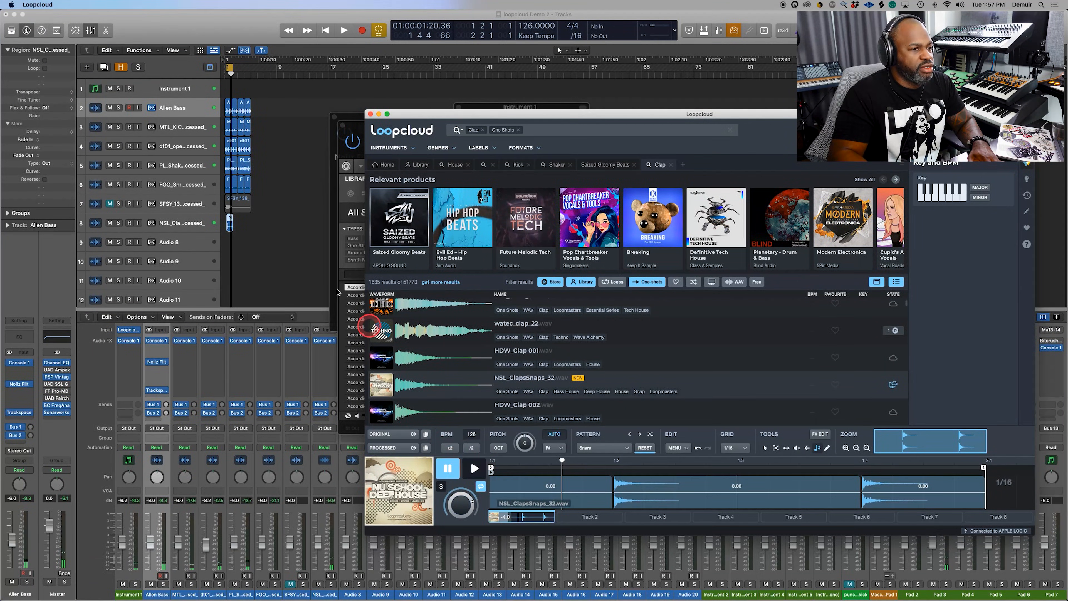
click(282, 235)
key(space)
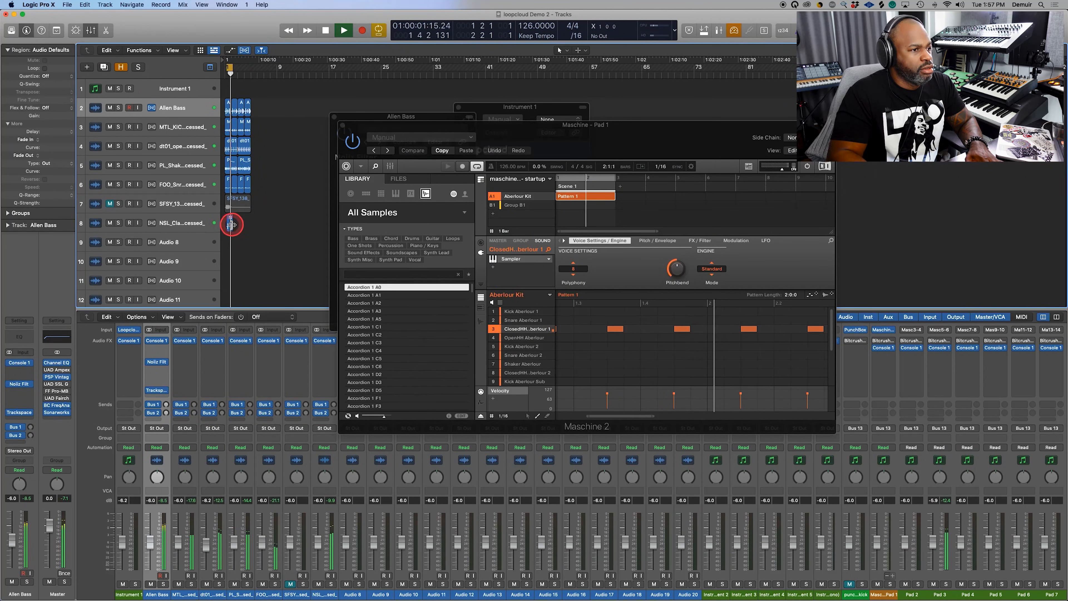
Step: Move the NSL_ClapsSnaps_32 region to start exactly at bar 1 and play it with the beat
key(space)
key(z)
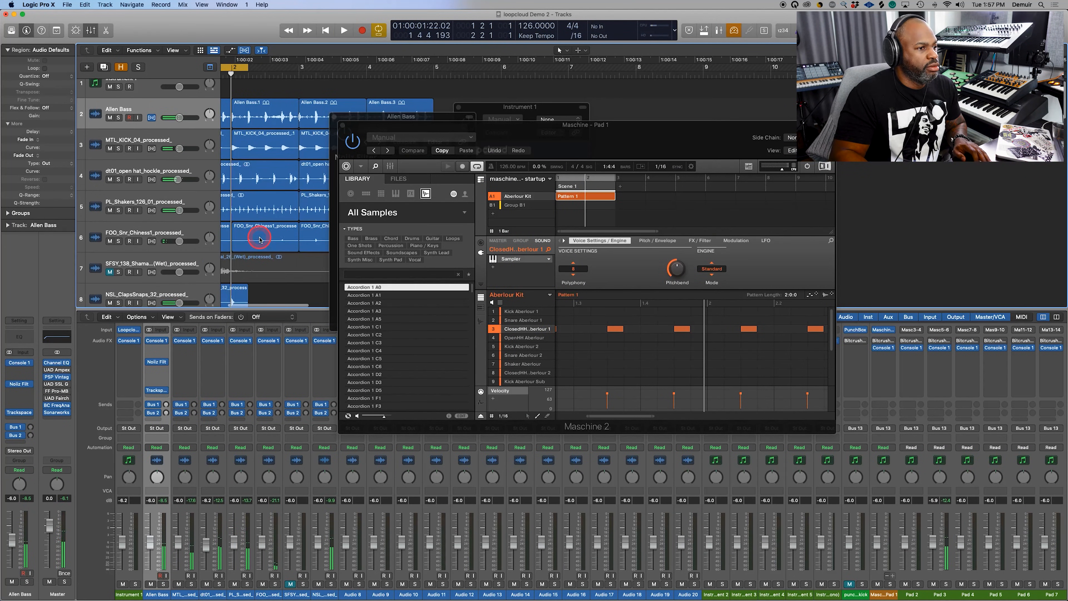
drag(253, 291, 224, 293)
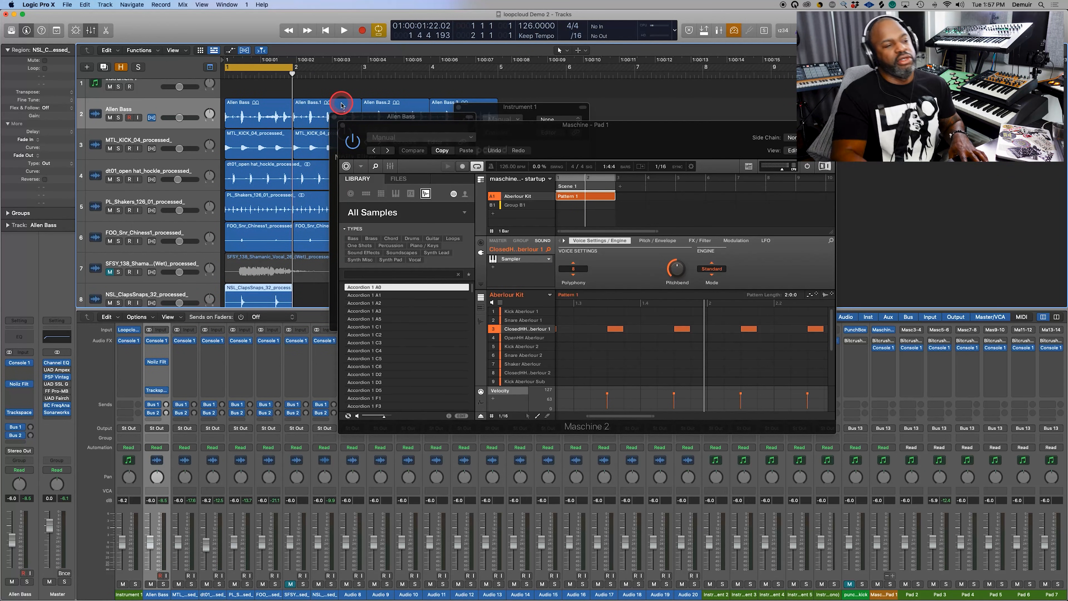
key(space)
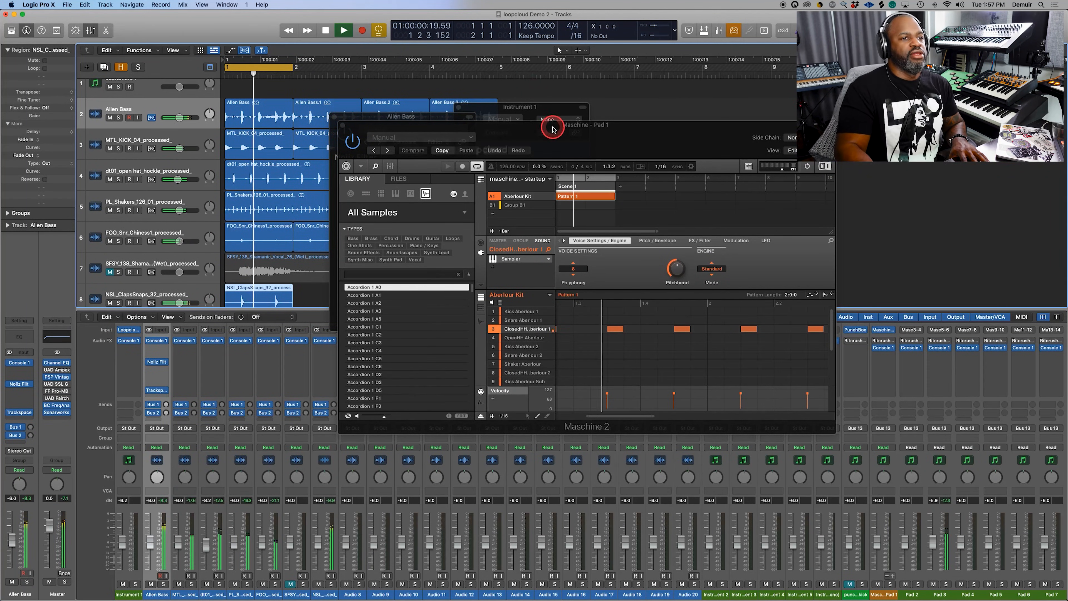
Step: Stop playback and move the Maschine and Noiiz Filter windows away from the arrangement to uncover the clap track
drag(553, 124, 723, 89)
key(space)
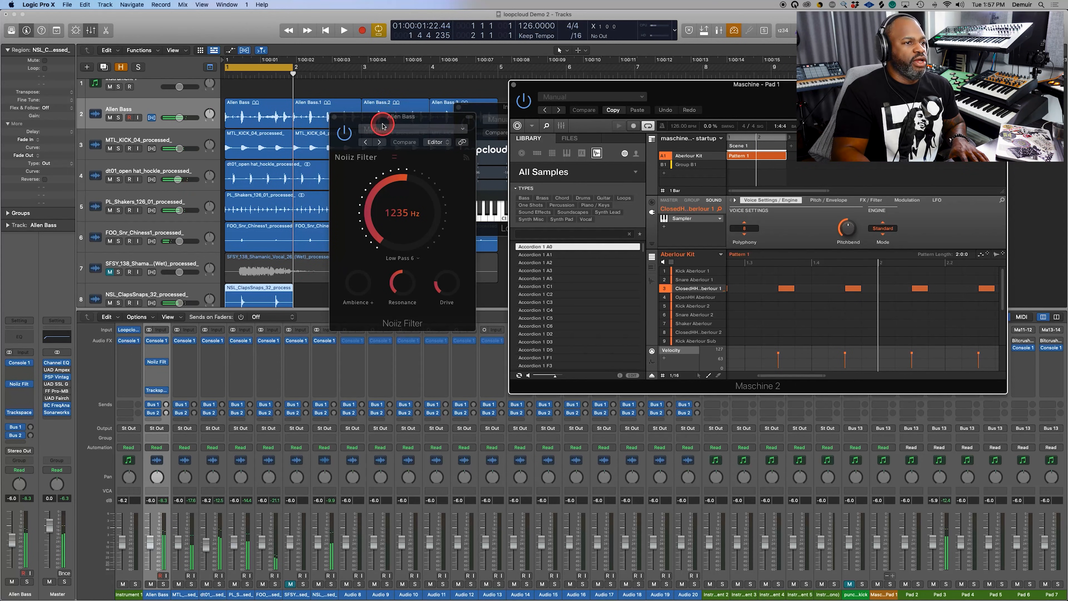
drag(384, 121, 586, 106)
scroll(310, 237, down, 3)
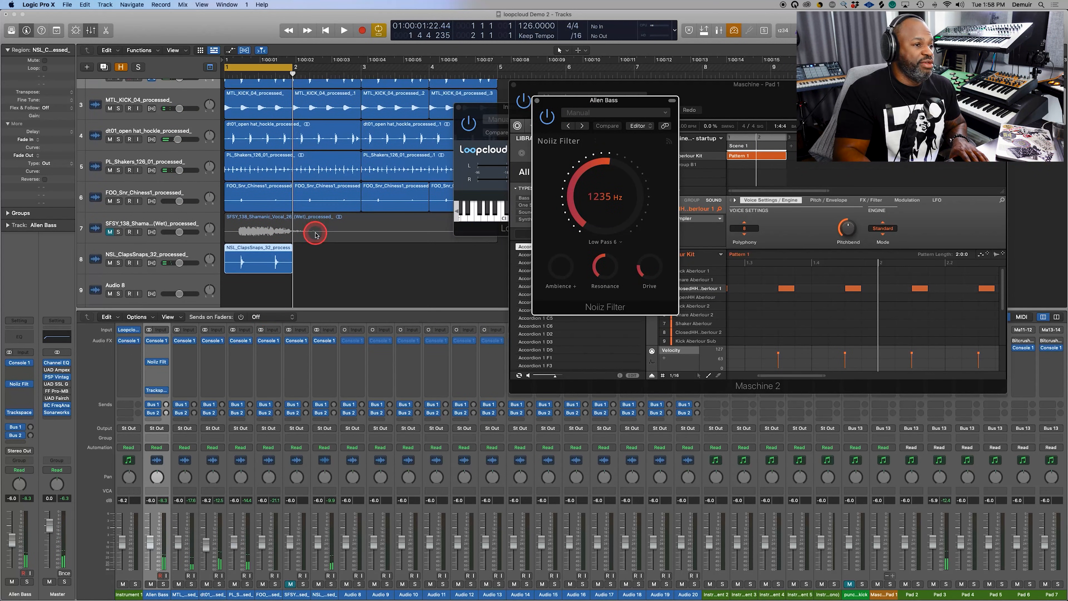
Step: Repeat the NSL_ClapsSnaps_32 region three times so the clap fills bars 1 to 4
click(204, 252)
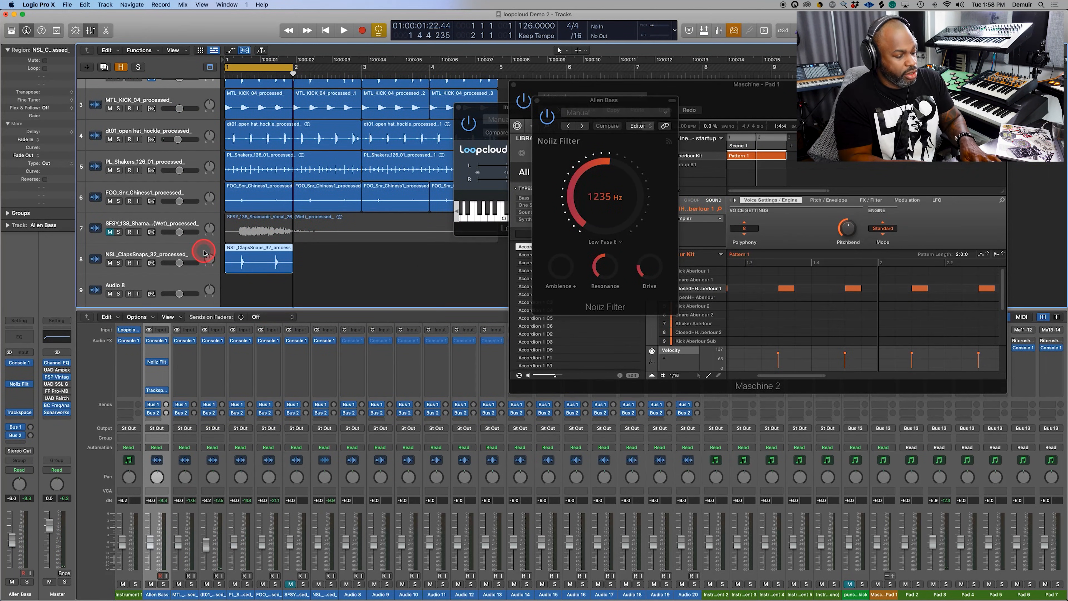
key(super+r)
key(Return)
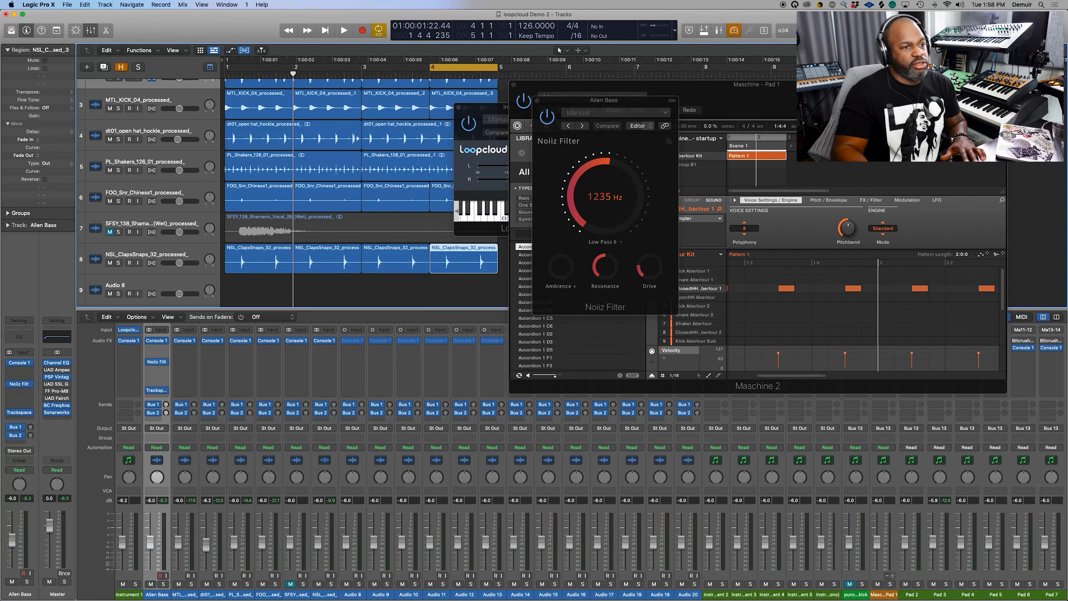
key(super+Up)
key(super+Up)
key(super+Left)
key(super+Left)
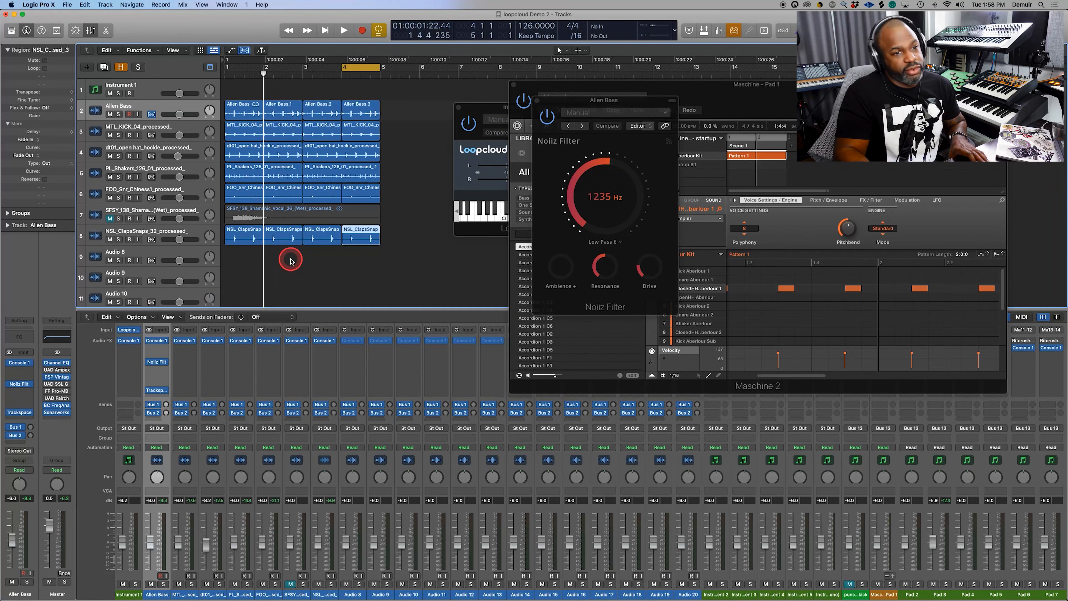
Step: Filter Maschine's samples to Drums, Hi-Hat Open and load OpenHH Dev 1 in place of the closed hat on sound 3, after trying OpenHH Dev 2
drag(560, 104, 812, 249)
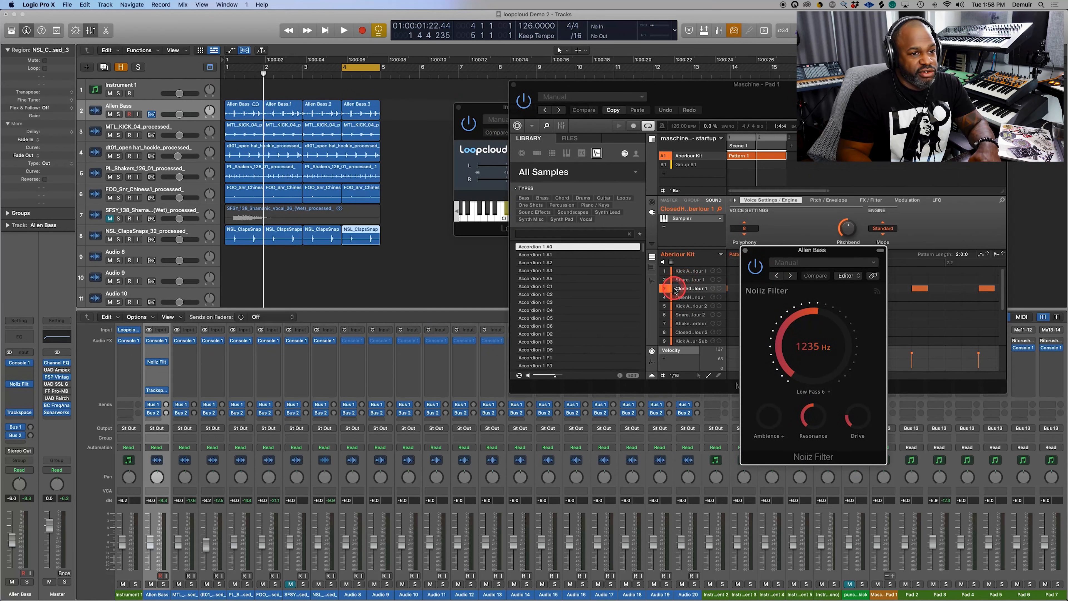
click(547, 212)
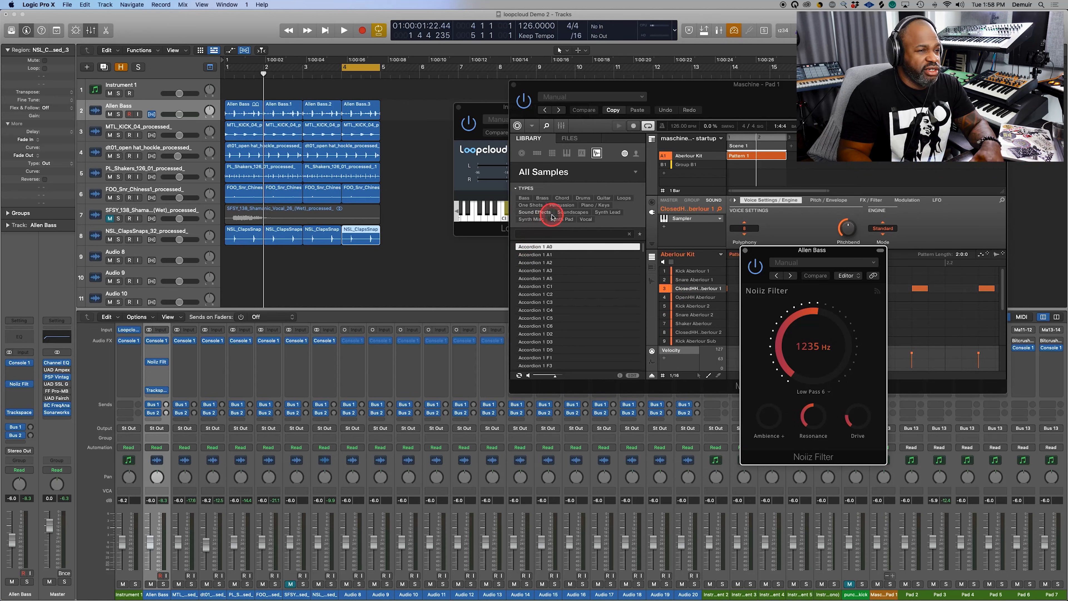
click(583, 199)
click(573, 238)
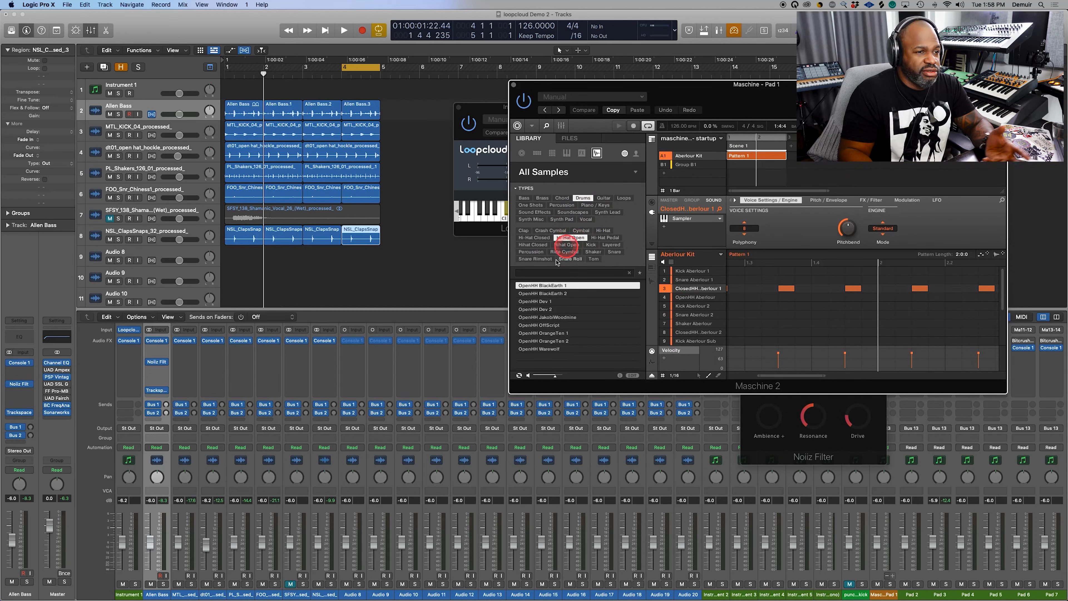
click(523, 302)
click(532, 311)
click(532, 301)
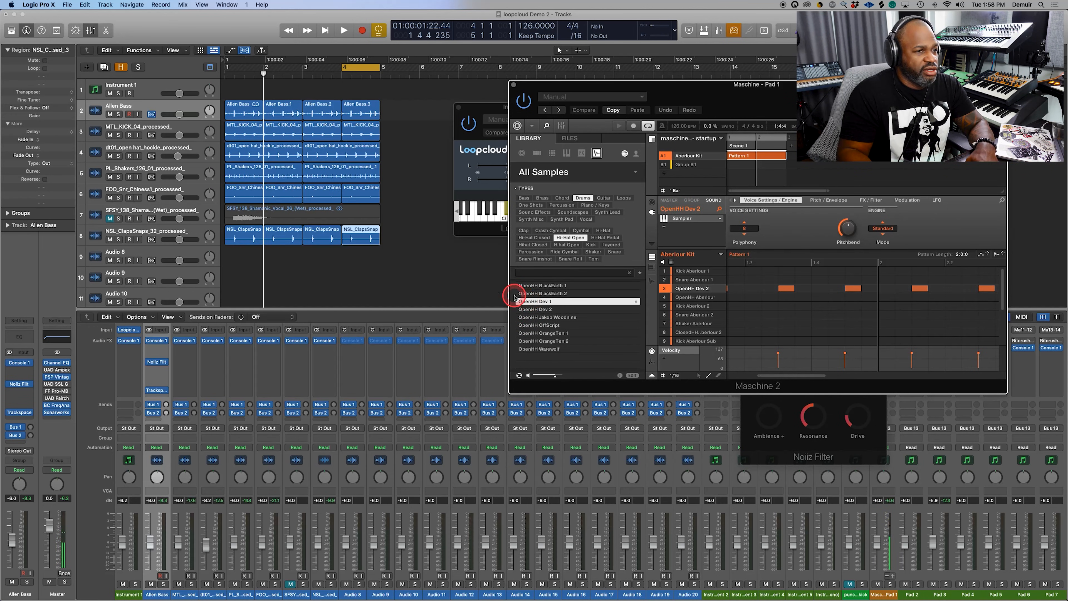
Step: Set the cycle range to the four Allen Bass regions over bars 1 to 4 and play the loop with the open hi-hat
click(421, 285)
key(space)
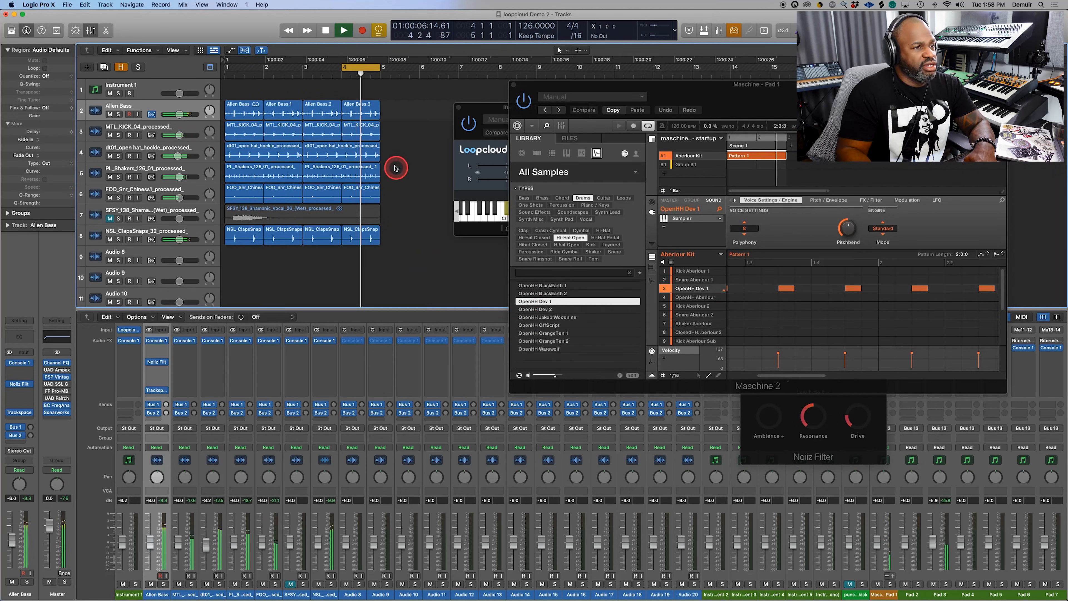
drag(400, 110, 217, 104)
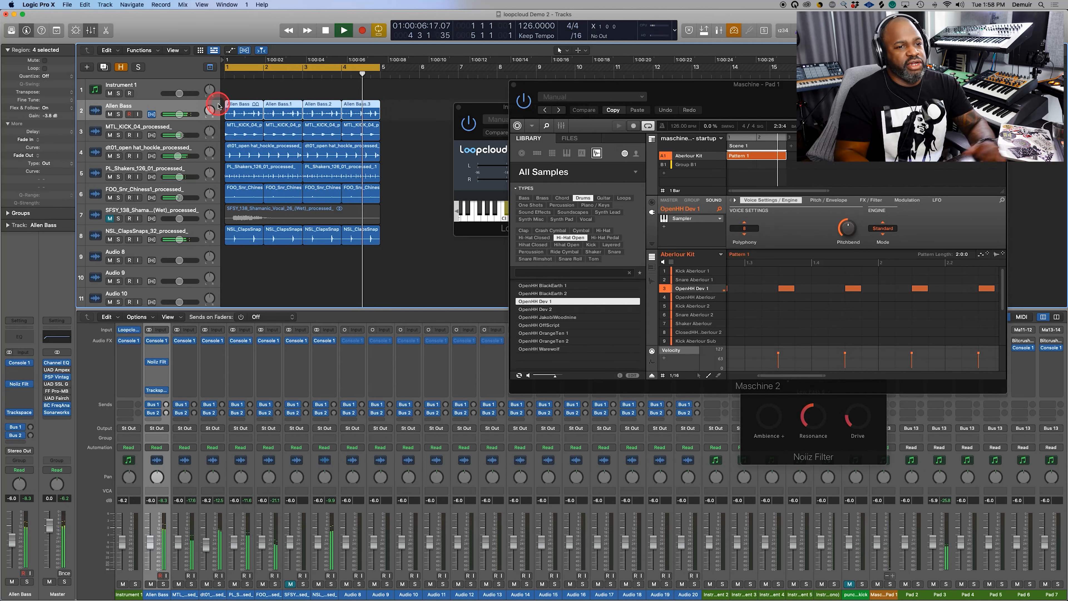
click(664, 72)
click(412, 252)
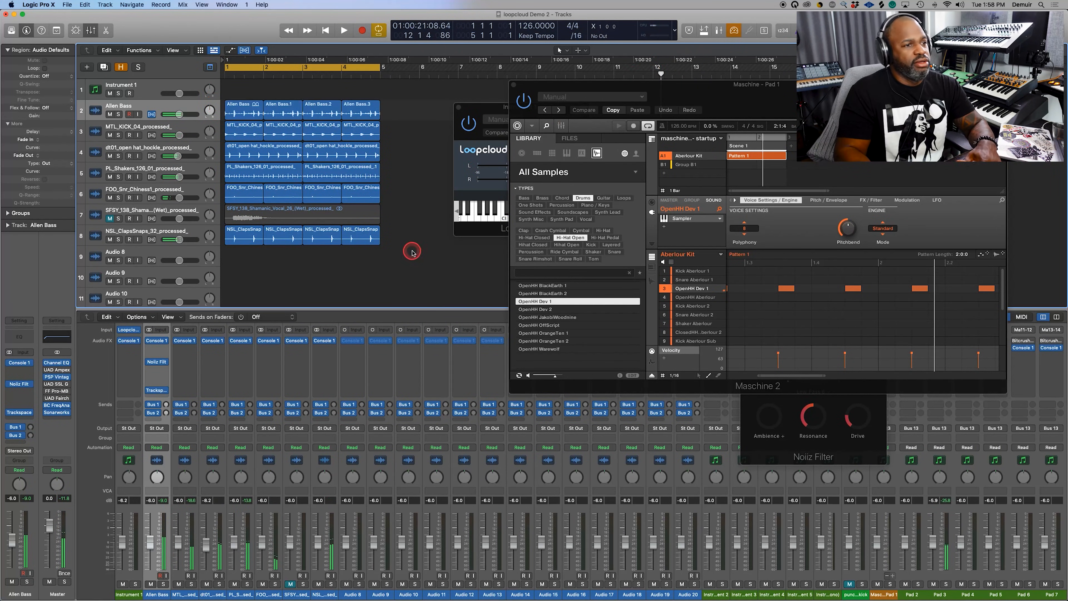
key(space)
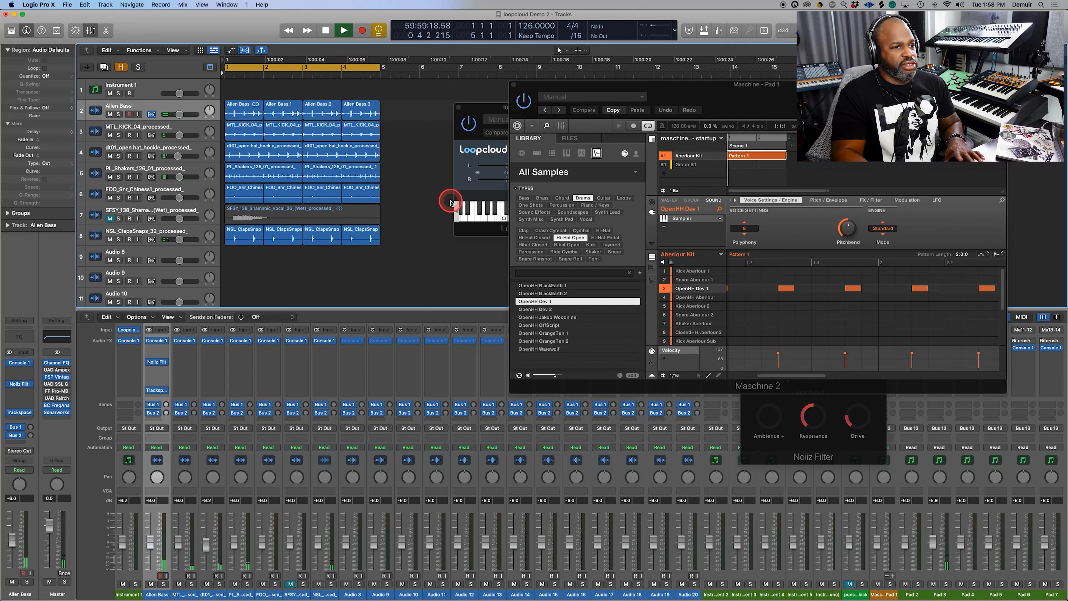
Step: Record a Snare Aberlour 2 part into Maschine's Pattern 1 over the looping beat and stop playback
key(ctrl+Up)
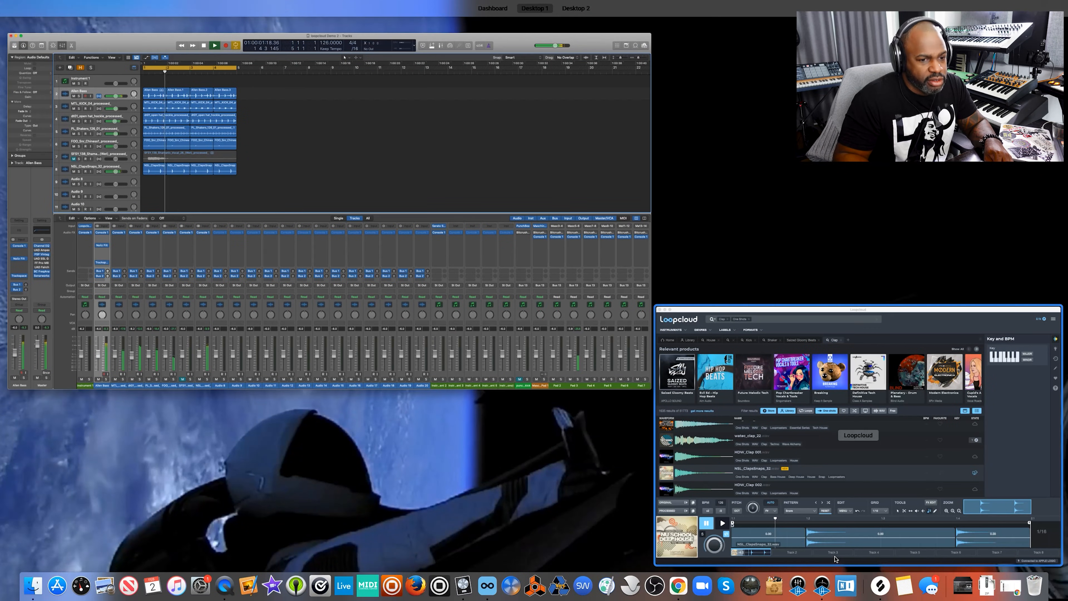
click(732, 406)
click(310, 271)
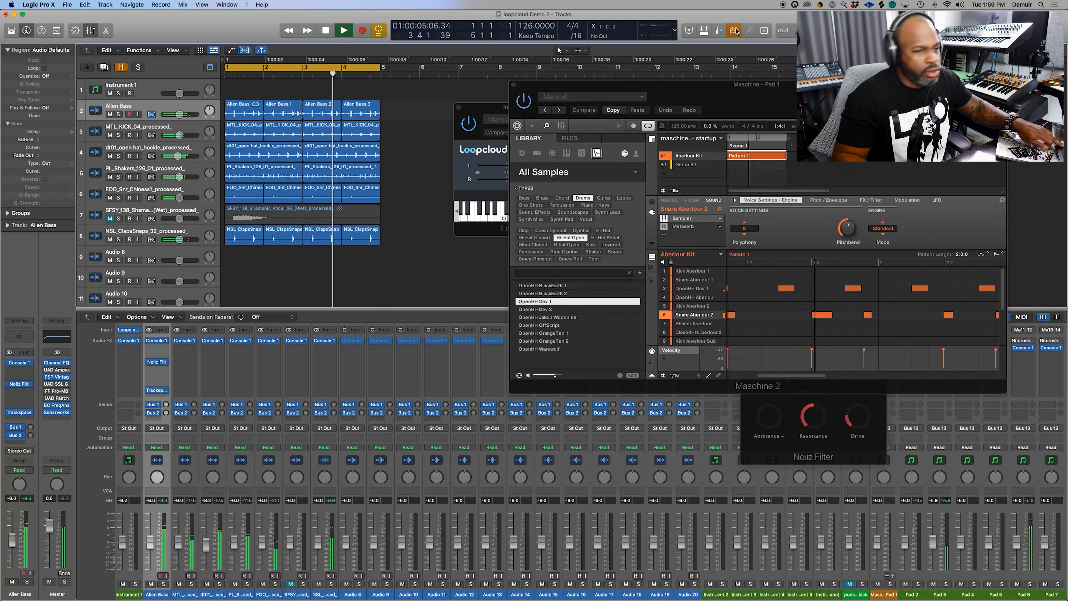
click(533, 252)
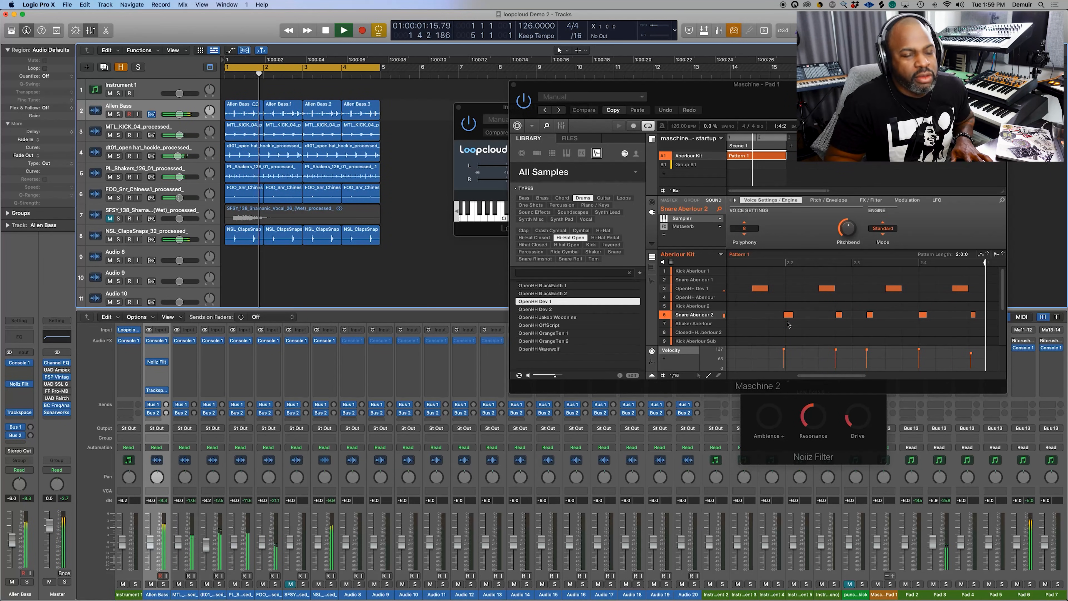
click(675, 318)
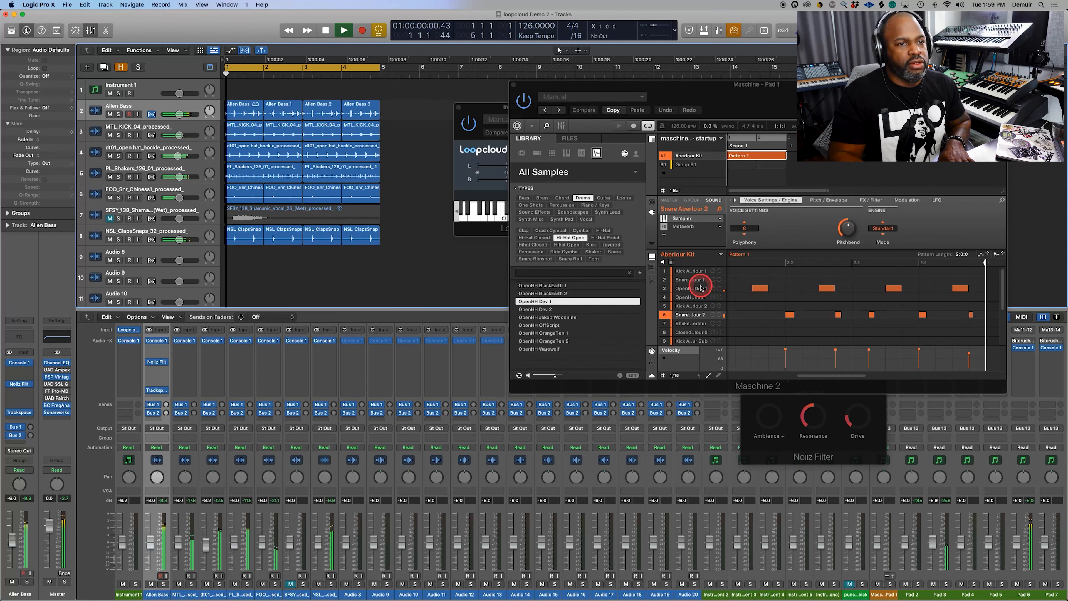
key(space)
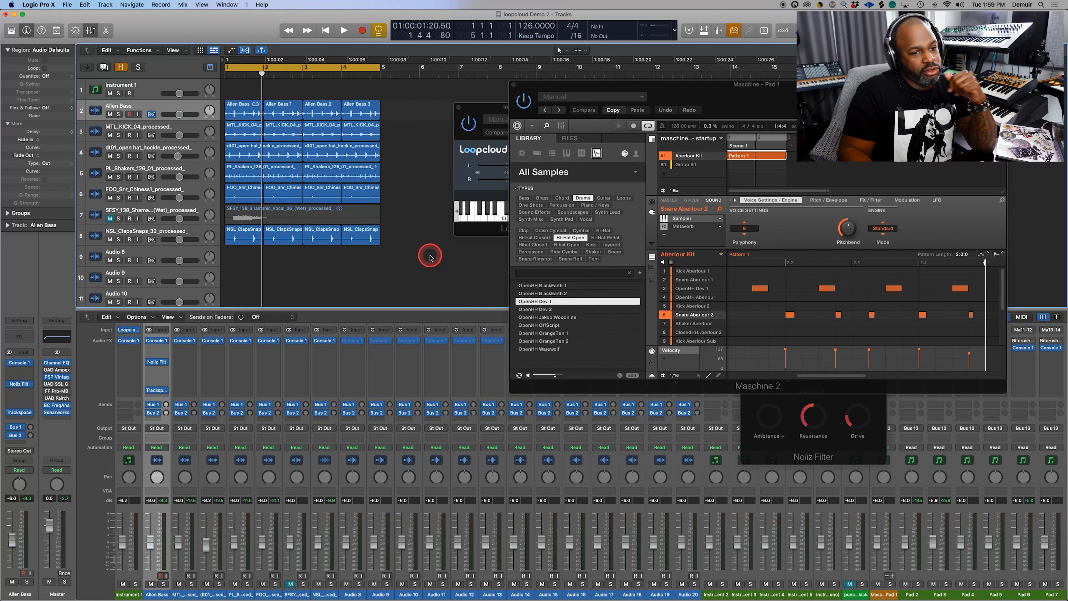
Step: Bring Loopcloud to the front and change the clap editor's snap grid to 1/4, followed by 1/32
click(477, 109)
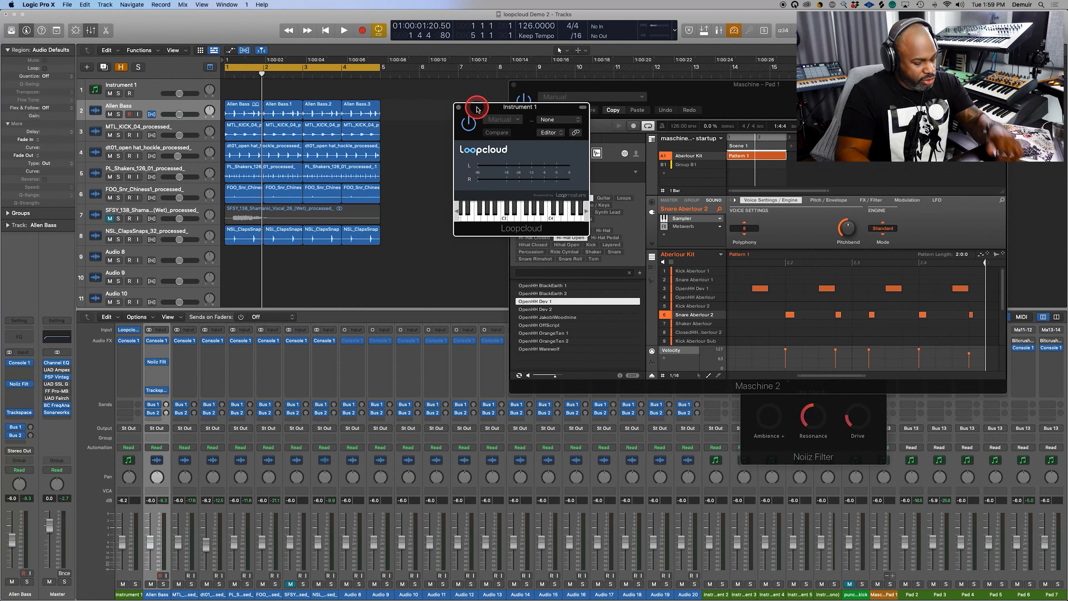
key(ctrl+Up)
click(792, 421)
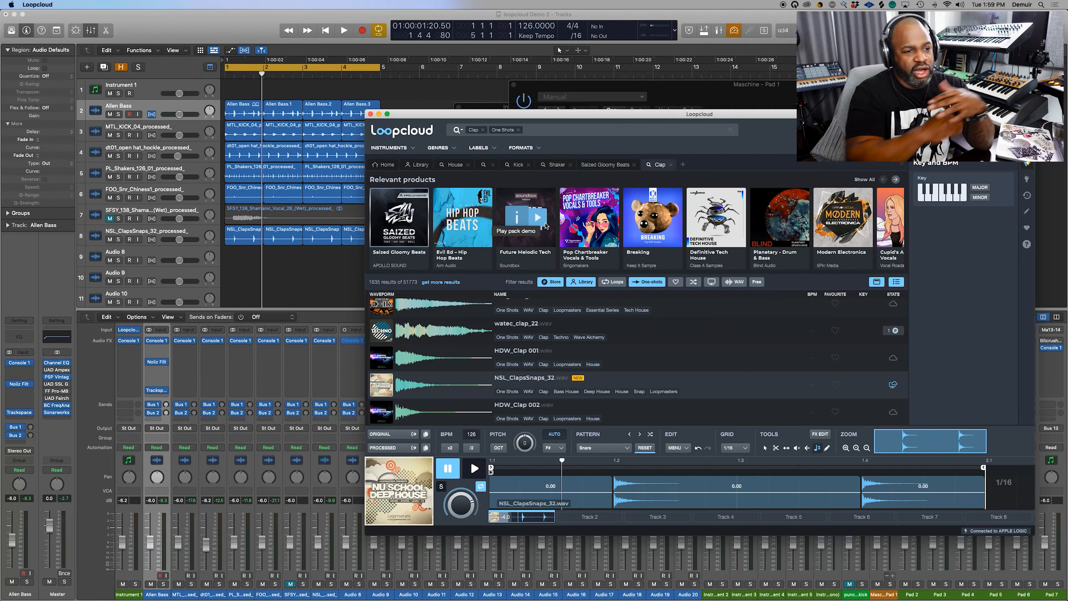
click(840, 340)
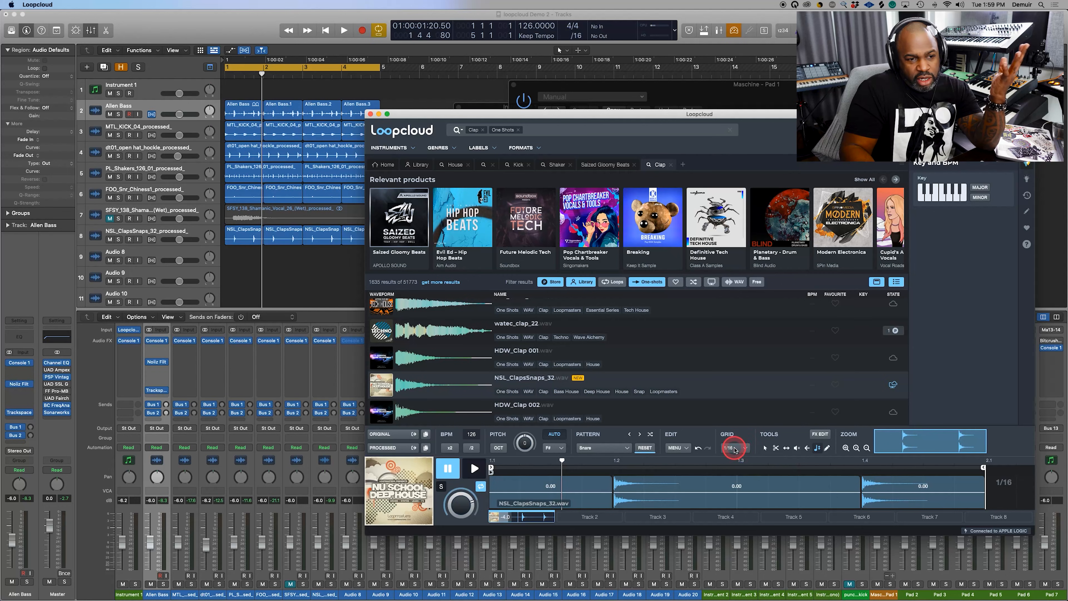
click(745, 450)
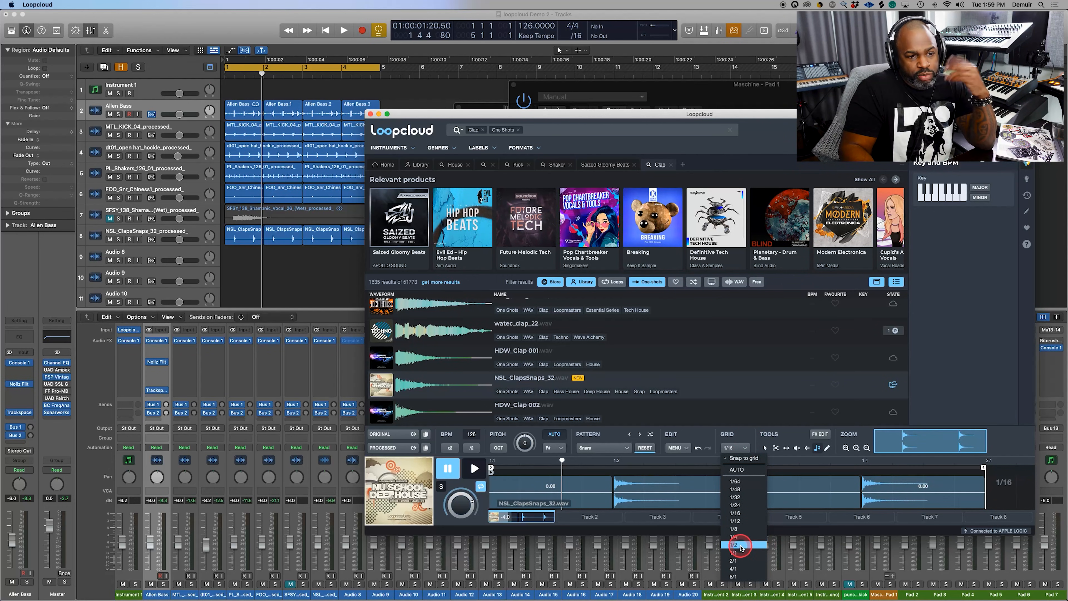
click(736, 537)
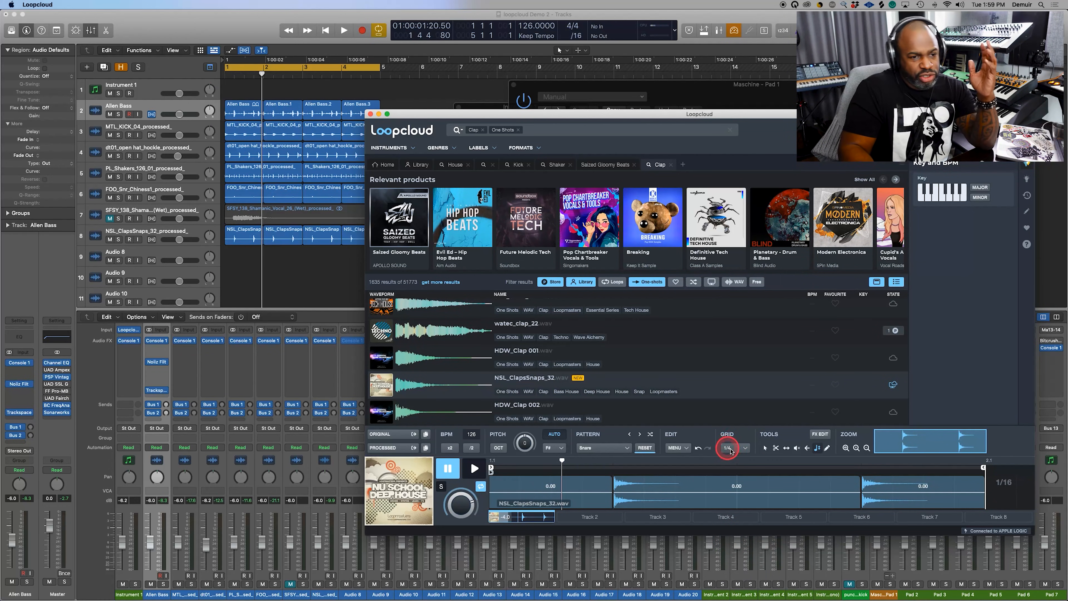
click(744, 449)
click(741, 493)
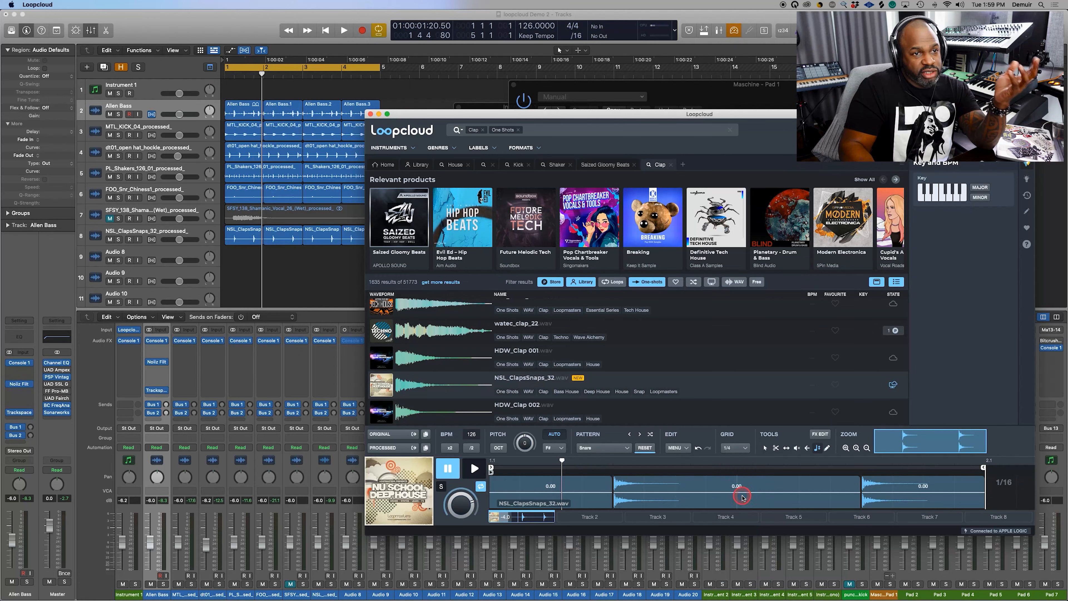
Step: Arrange the Loopcloud and Maschine windows one above the other and change Maschine's pattern step grid to 1/64
drag(744, 112, 751, 257)
drag(741, 86, 567, 62)
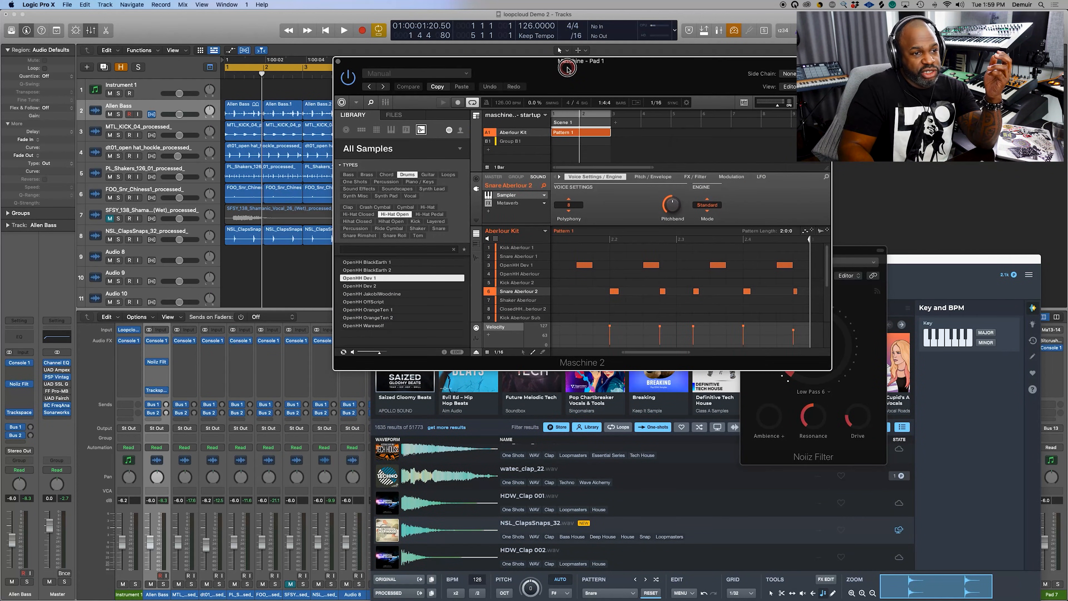
click(503, 352)
click(519, 337)
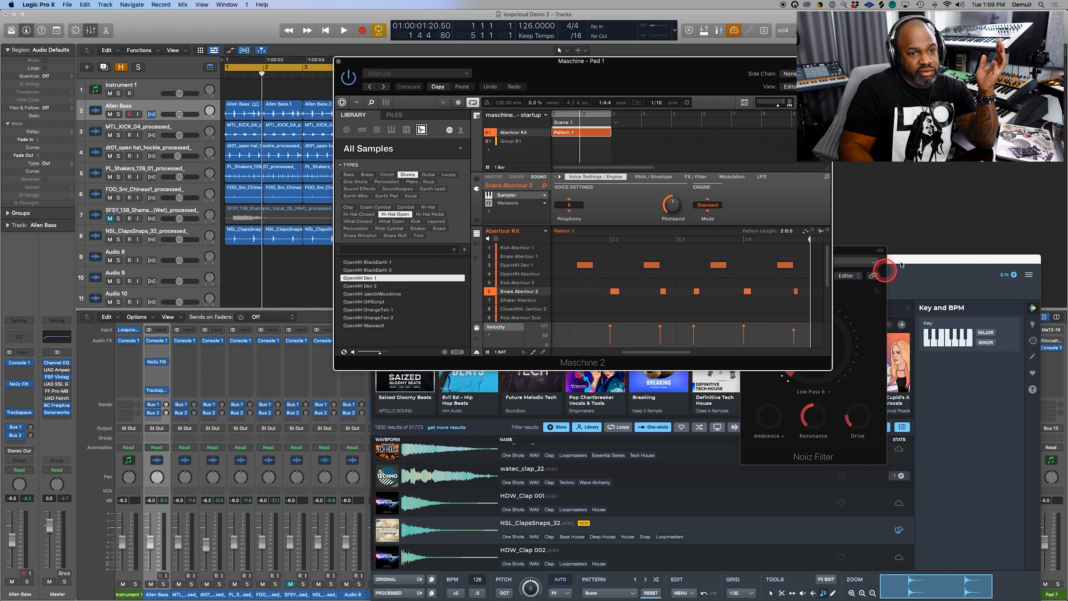
Step: Bring Loopcloud to the front, move its window up over Maschine and set the clap editor's snap grid to 1/64
click(891, 317)
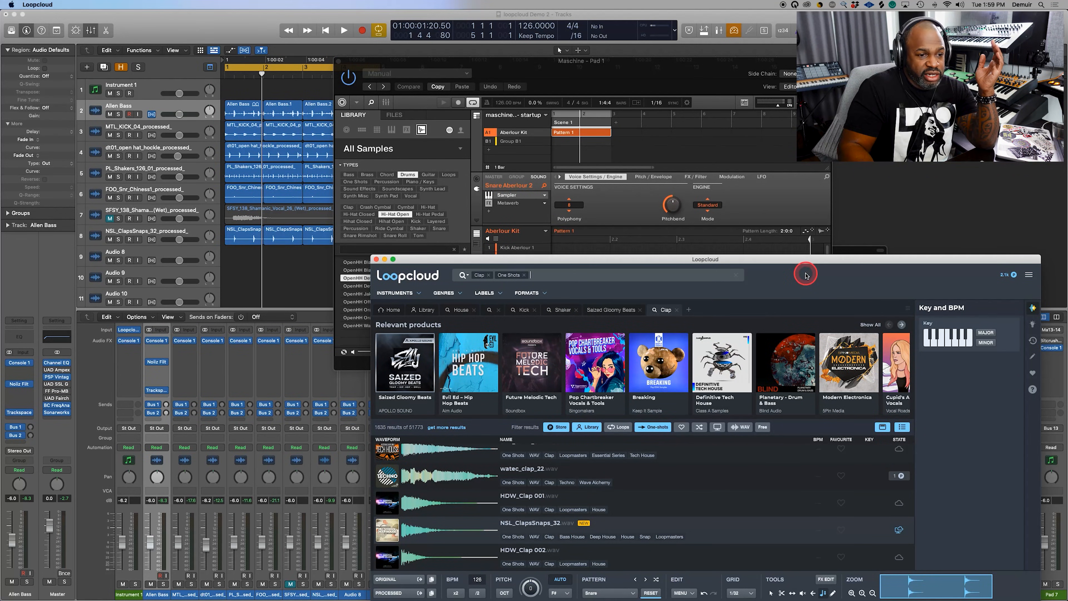
drag(766, 258, 726, 107)
click(702, 442)
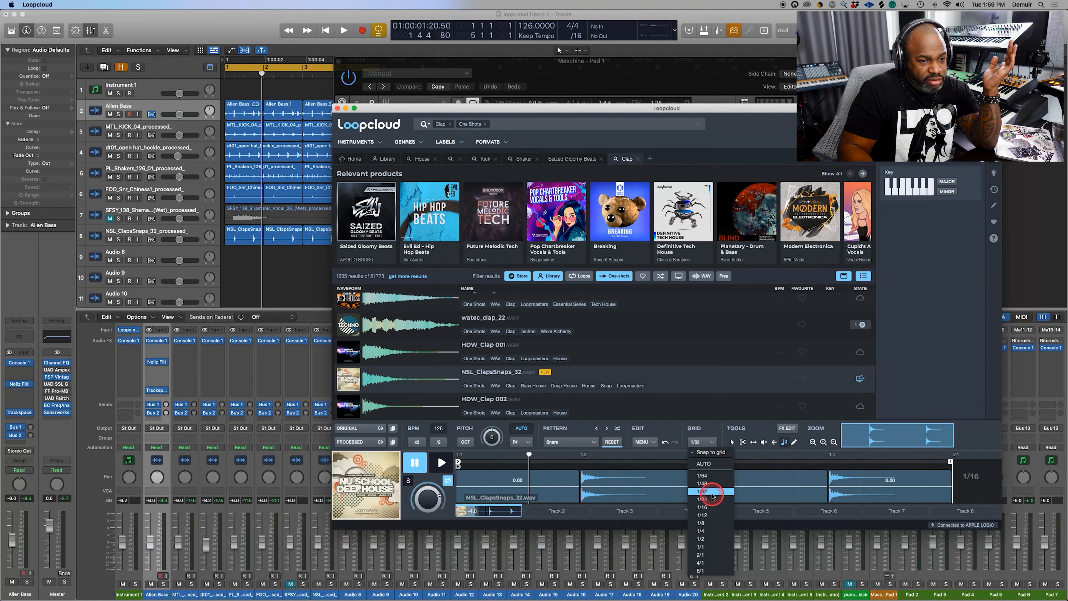
click(711, 475)
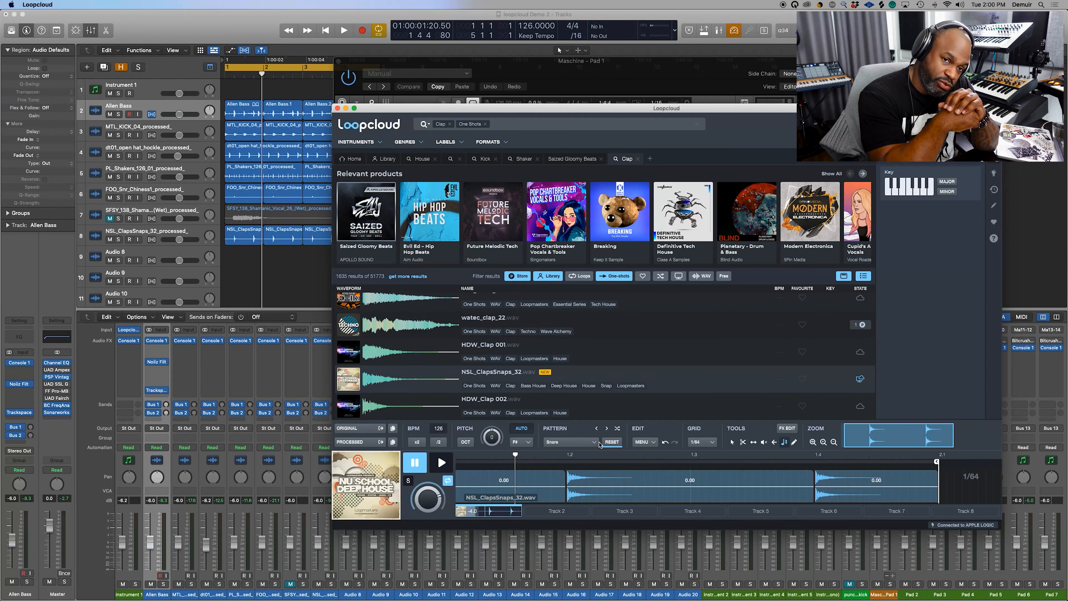
click(652, 427)
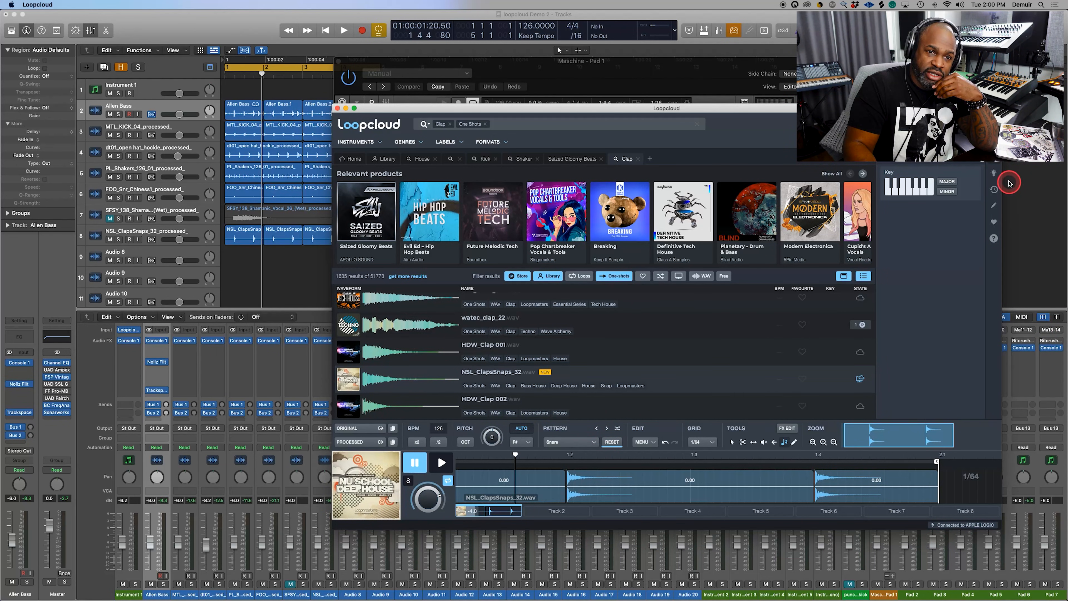
Step: Open Loopcloud's sample history and look through the previously auditioned sounds from the newest to the oldest entries
click(996, 160)
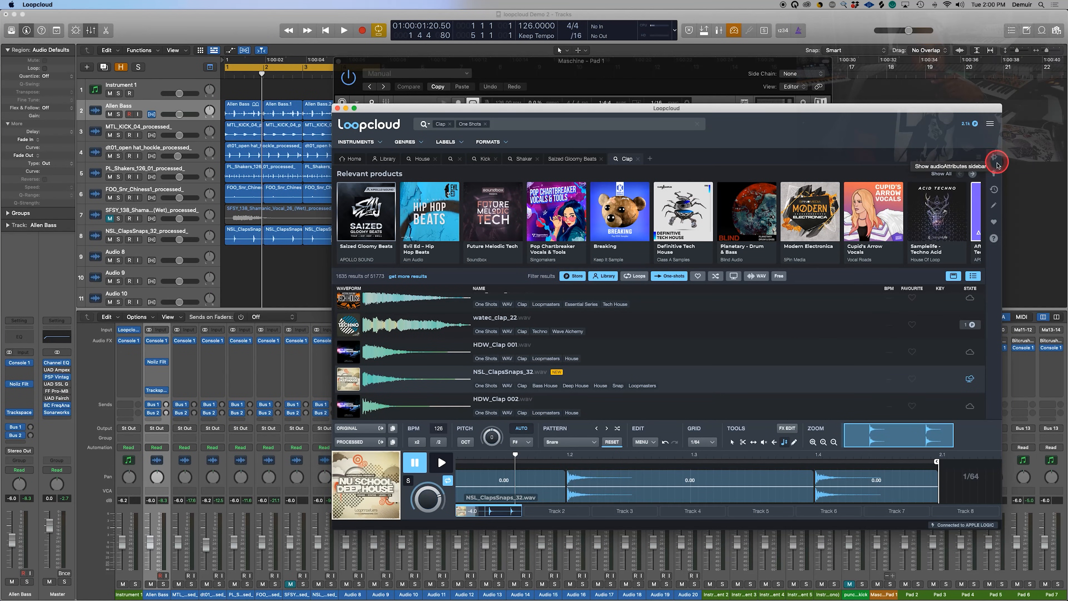
click(995, 192)
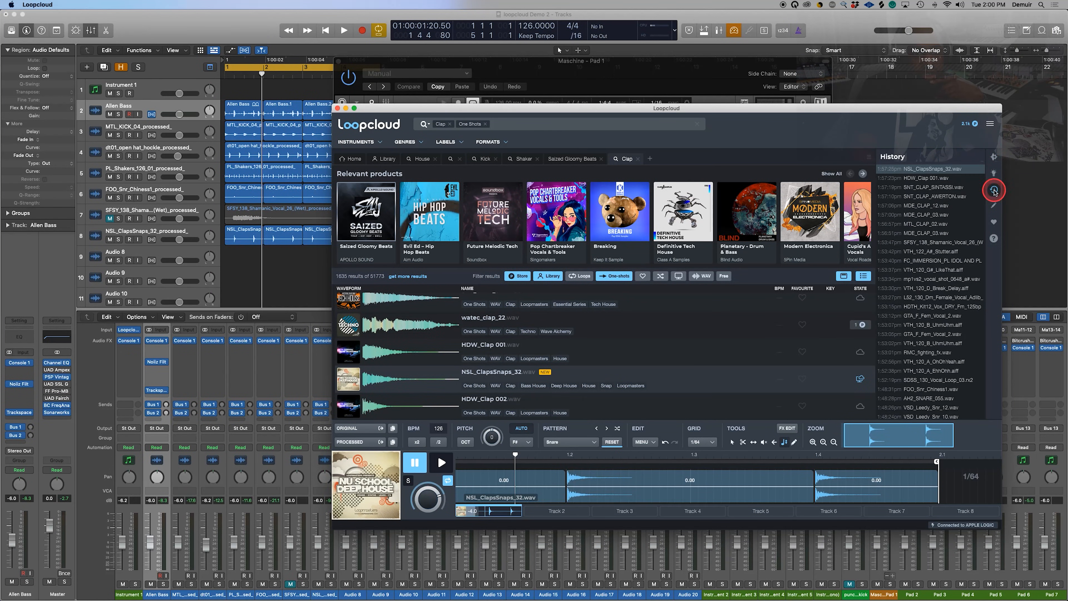
scroll(934, 286, down, 3)
scroll(935, 286, down, 5)
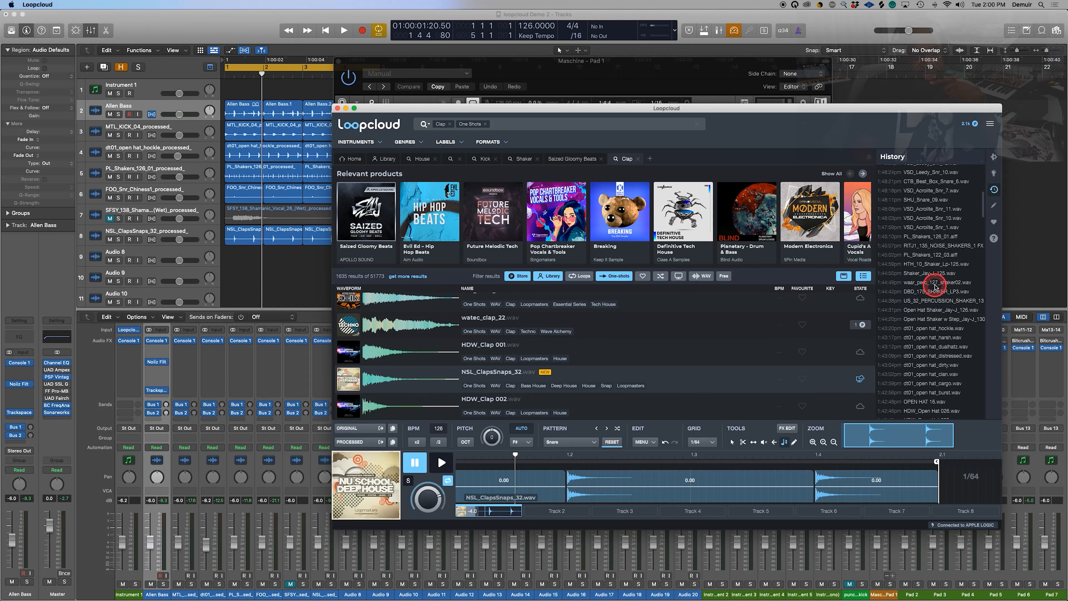
scroll(905, 273, down, 3)
scroll(906, 274, down, 5)
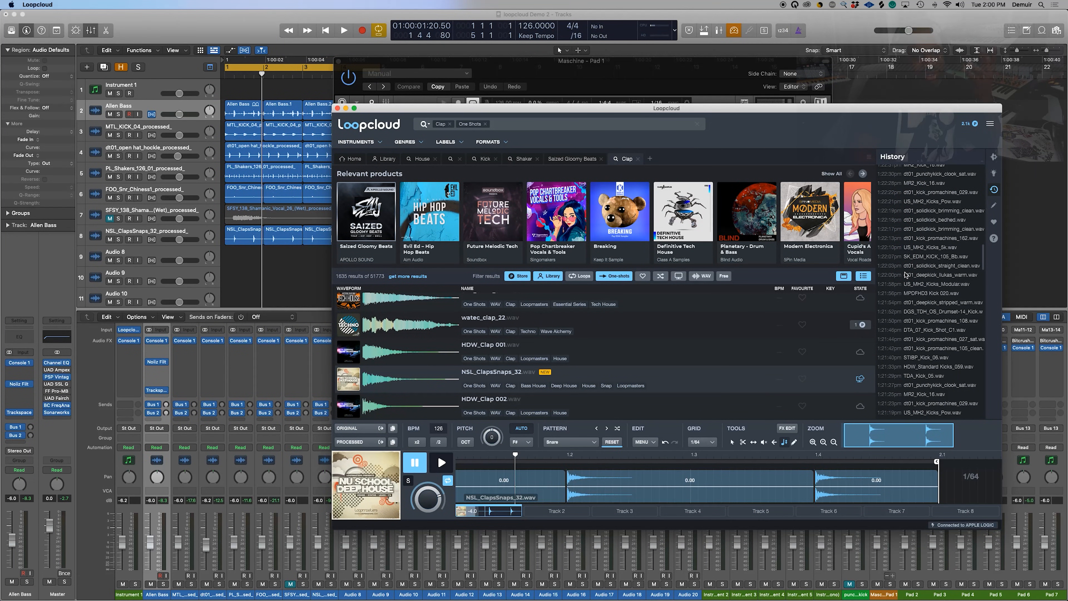
scroll(905, 274, down, 10)
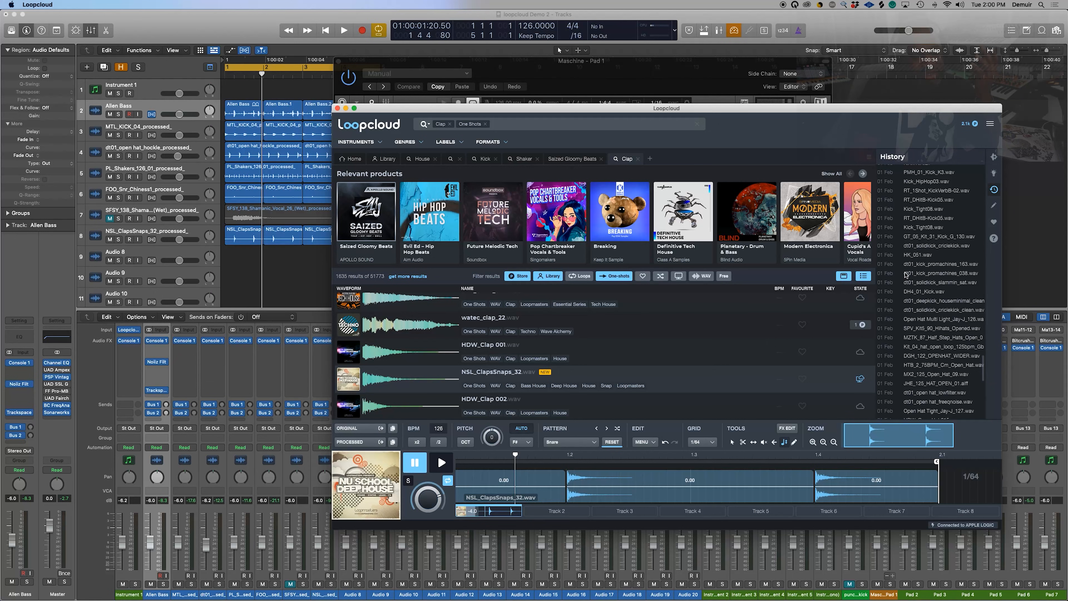
scroll(905, 275, down, 5)
scroll(905, 275, up, 10)
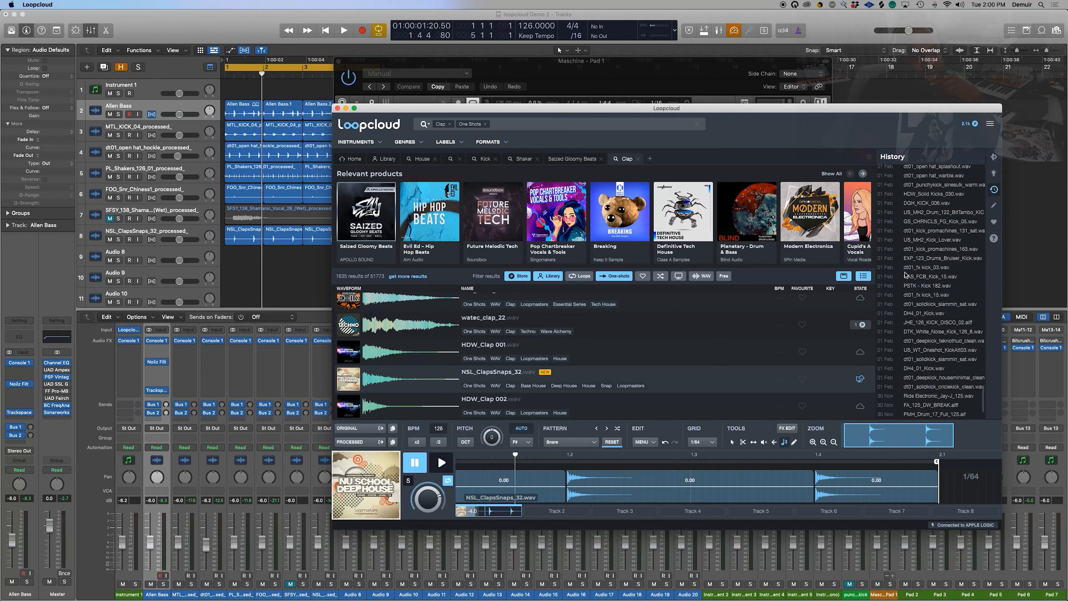
scroll(929, 335, up, 15)
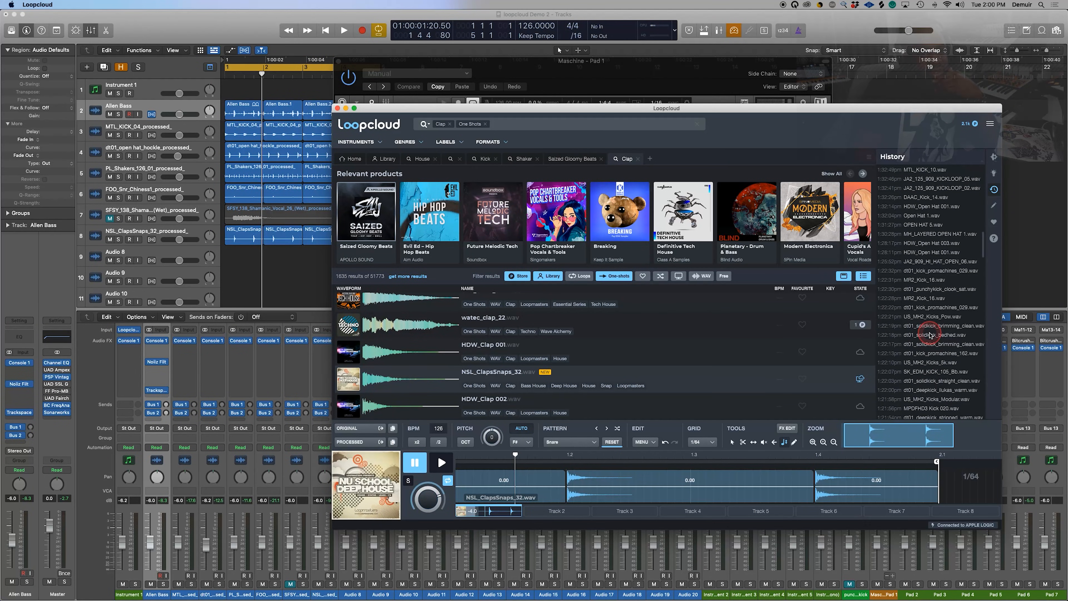
scroll(930, 335, up, 10)
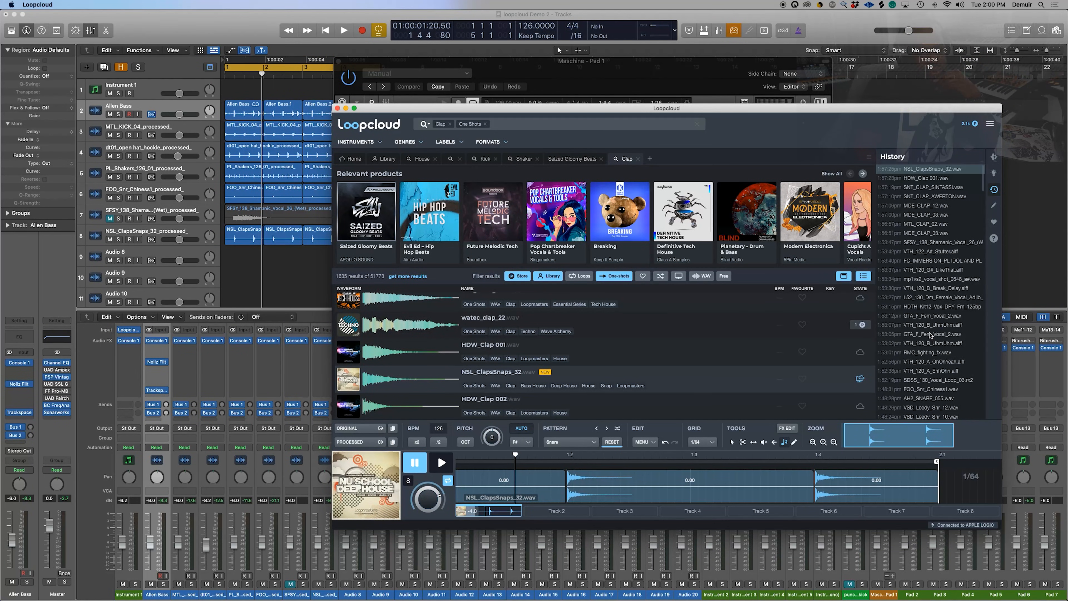
Step: Show the tag editing options for NSL_ClapsSnaps_32.wav, shift the Loopcloud window aside and switch back to Logic
click(993, 206)
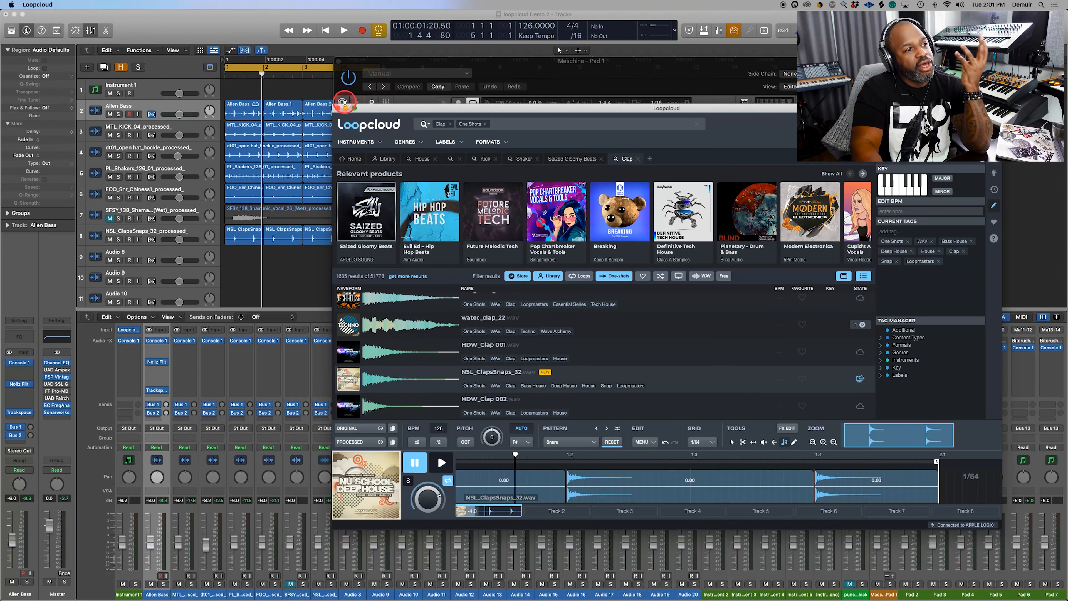
drag(392, 112, 436, 115)
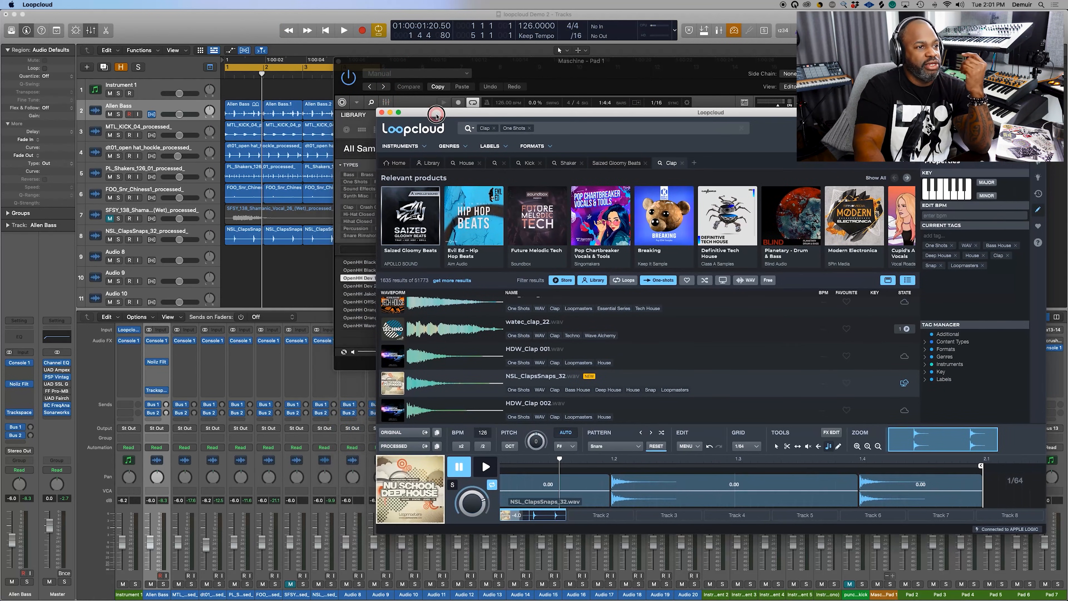
click(297, 281)
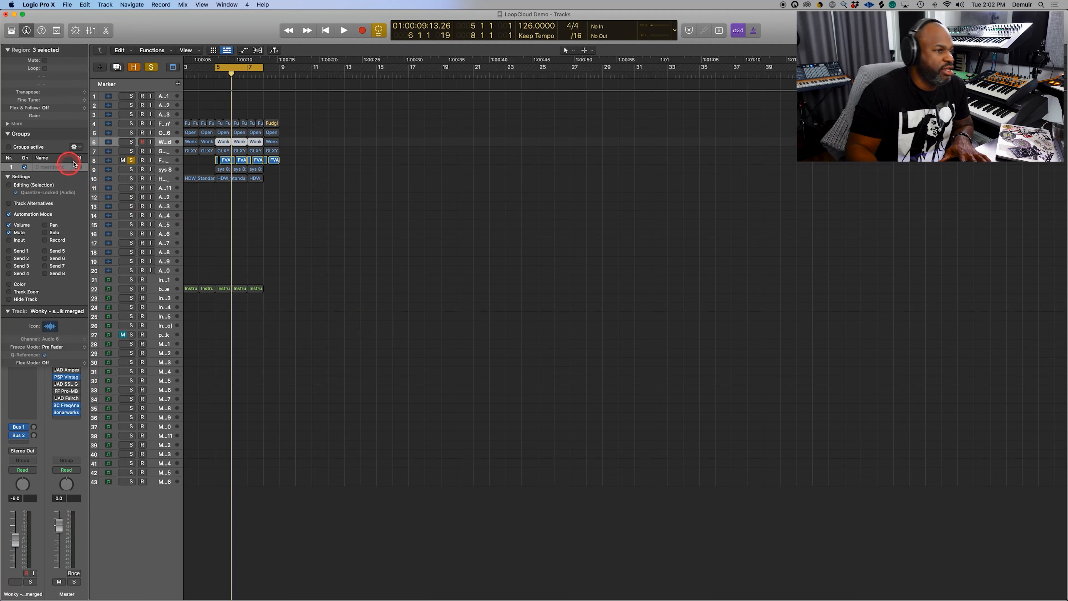
Step: Turn off solo on track 8 in the LoopCloud Demo project, set the cycle to its first FVA region and play it
click(131, 164)
click(419, 239)
click(299, 299)
drag(299, 299, 147, 290)
click(261, 160)
key(super+u)
key(space)
key(space)
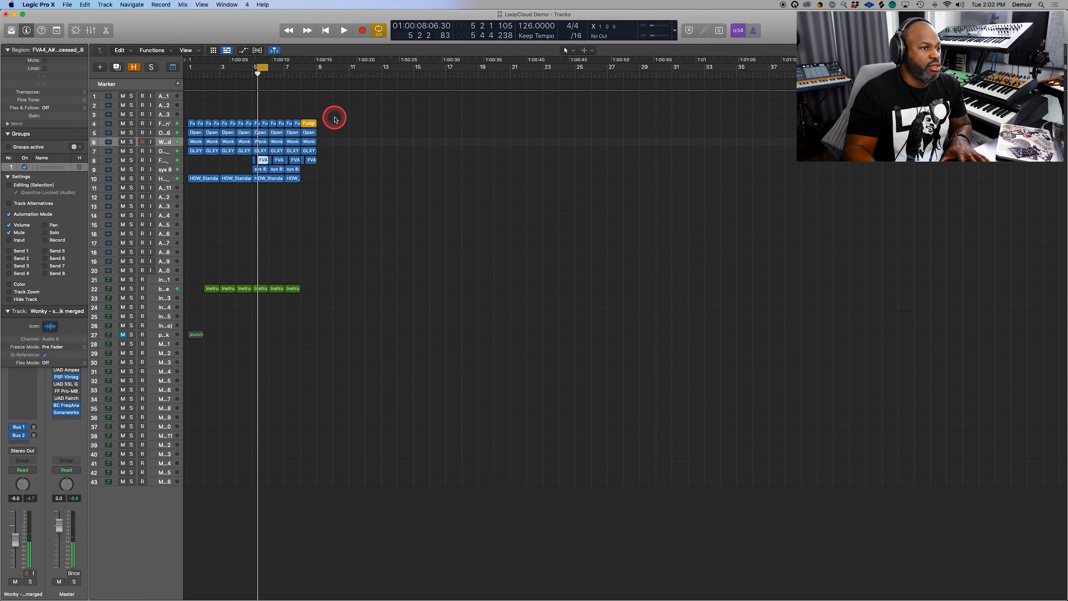
key(space)
Step: Set the cycle range to span all regions in the LoopCloud Demo project and play the arrangement
drag(256, 66, 249, 67)
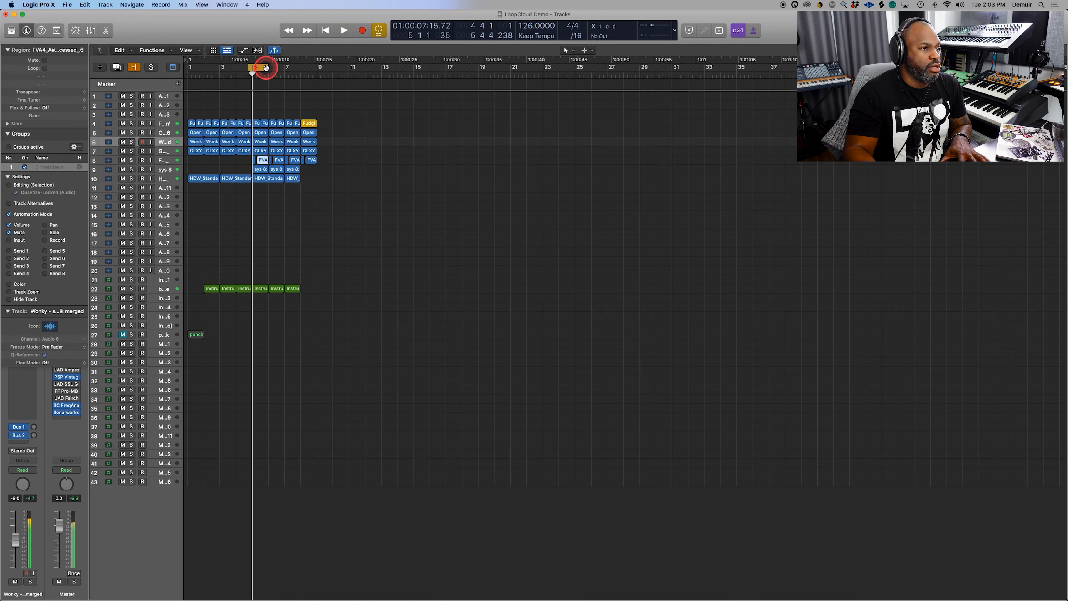
key(super+a)
key(super+u)
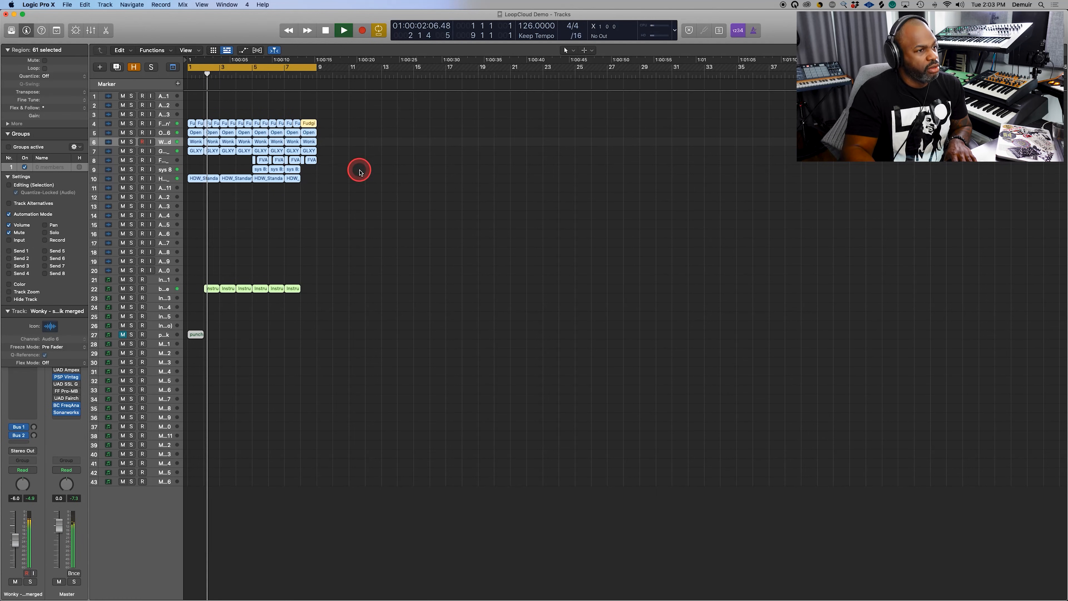
Step: Select the bassline track, collapse its track settings and open its Kontakt instrument
click(165, 290)
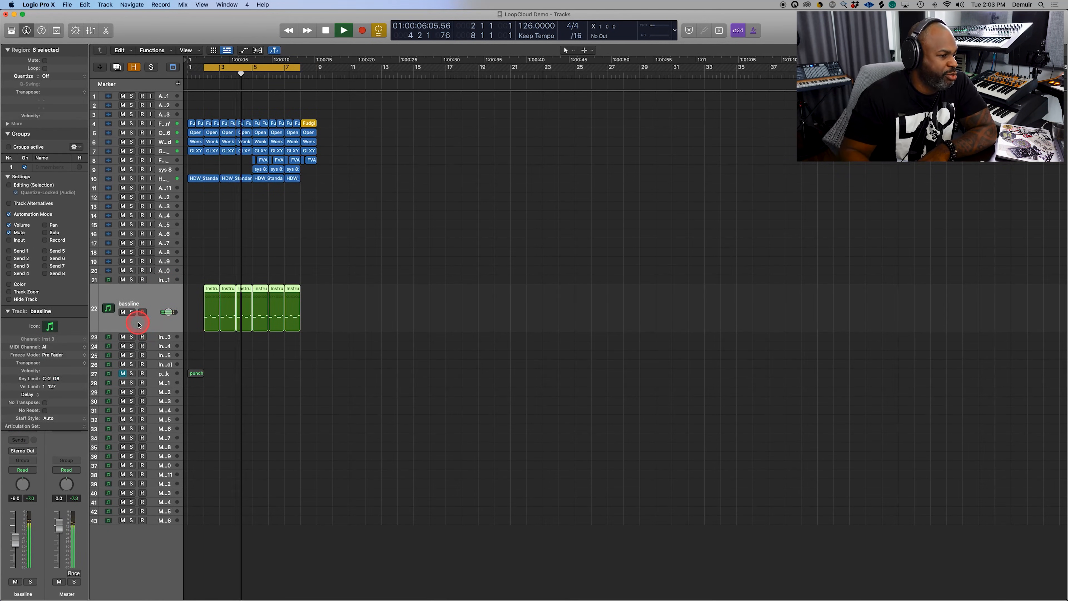
click(8, 311)
click(23, 366)
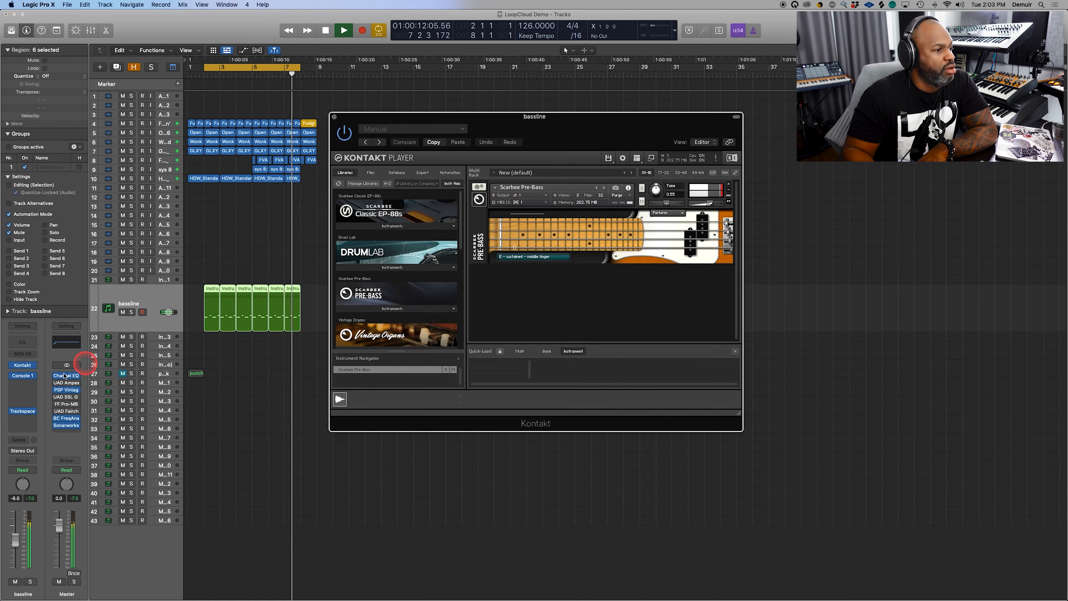
Step: Set the Scarbee Pre-Bass tuning in Kontakt to 0.40 while the loop plays
click(672, 194)
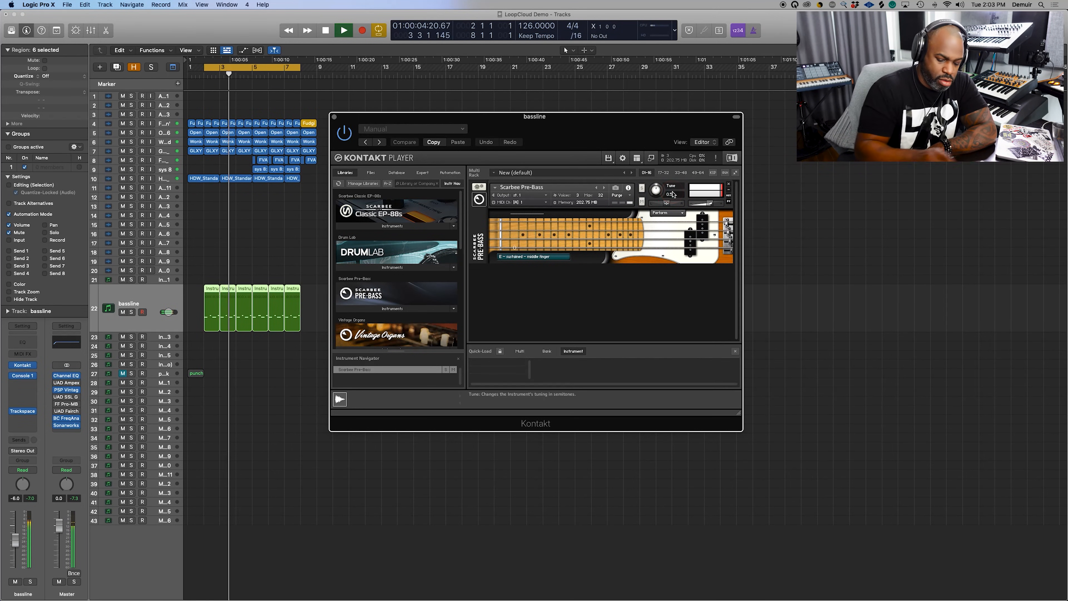
click(673, 194)
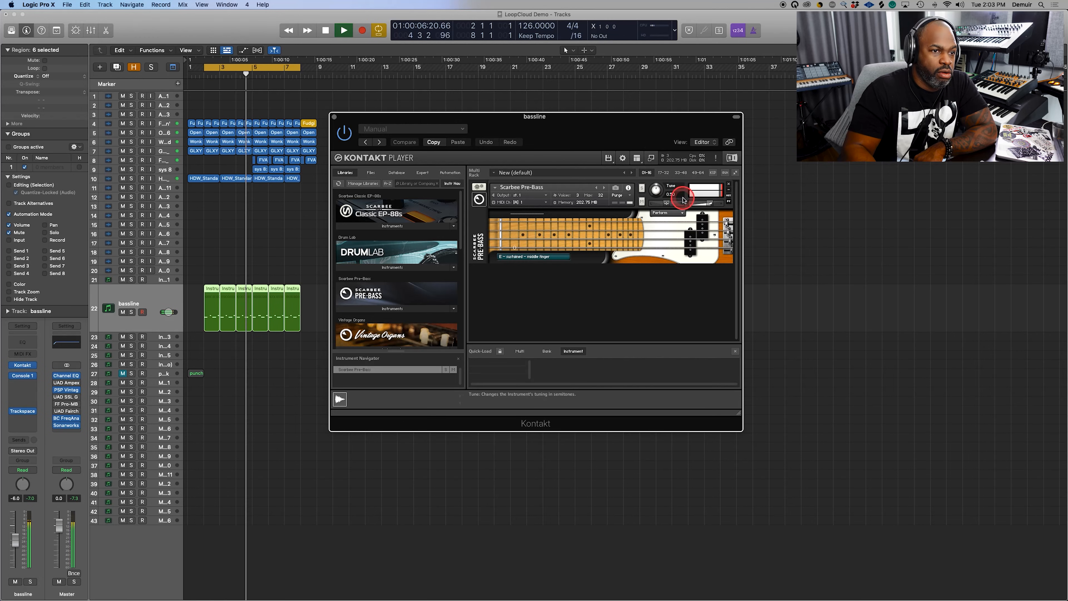
double_click(675, 196)
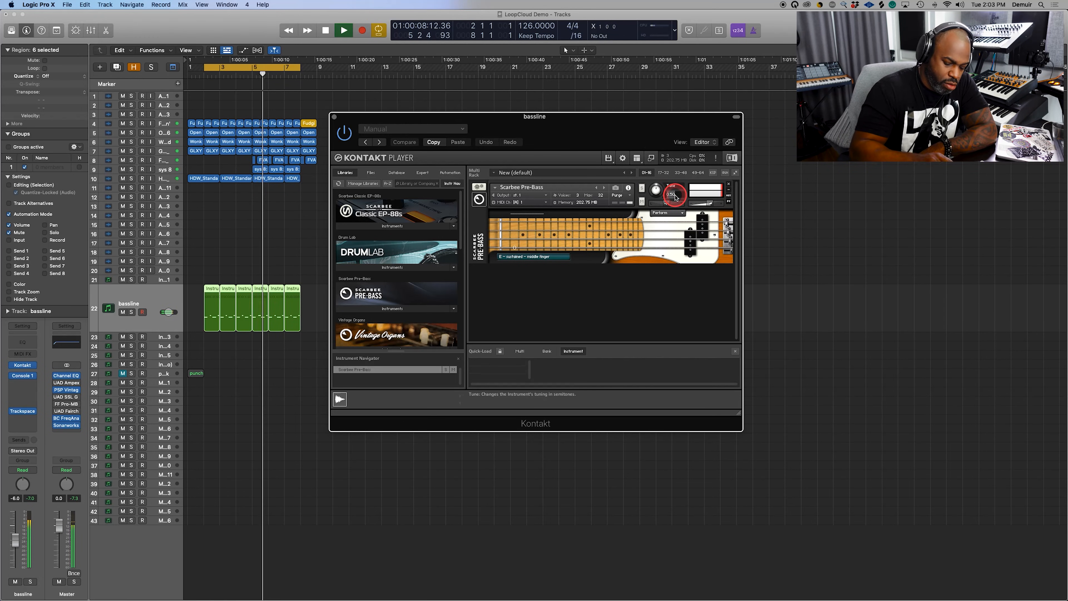
text(0.40)
key(Return)
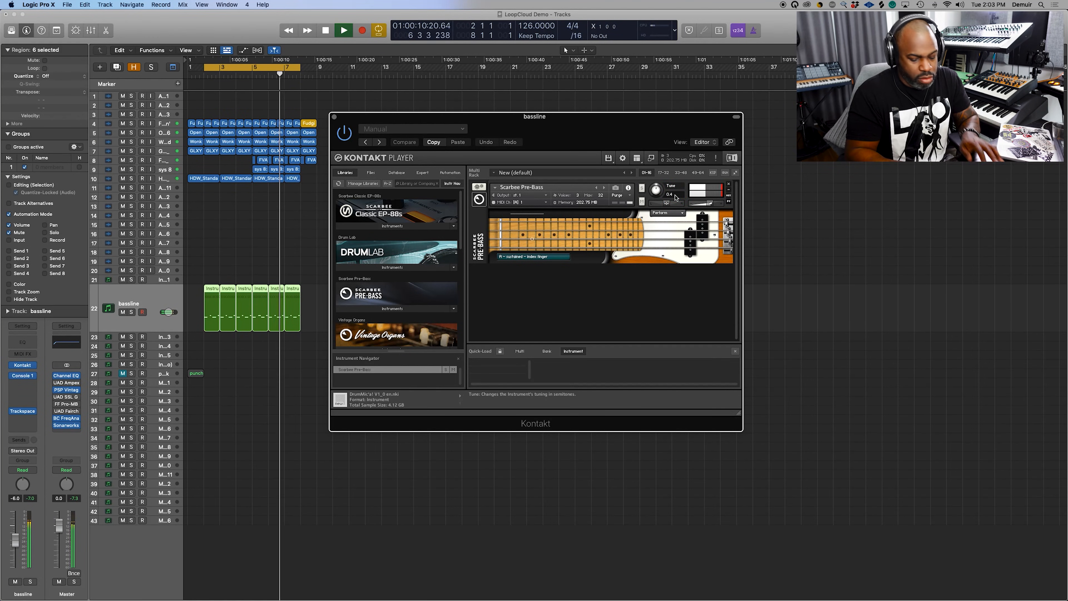
Step: Try the Scarbee Pre-Bass tuning at 0.20 against the loop, and return it to 0.40
click(678, 199)
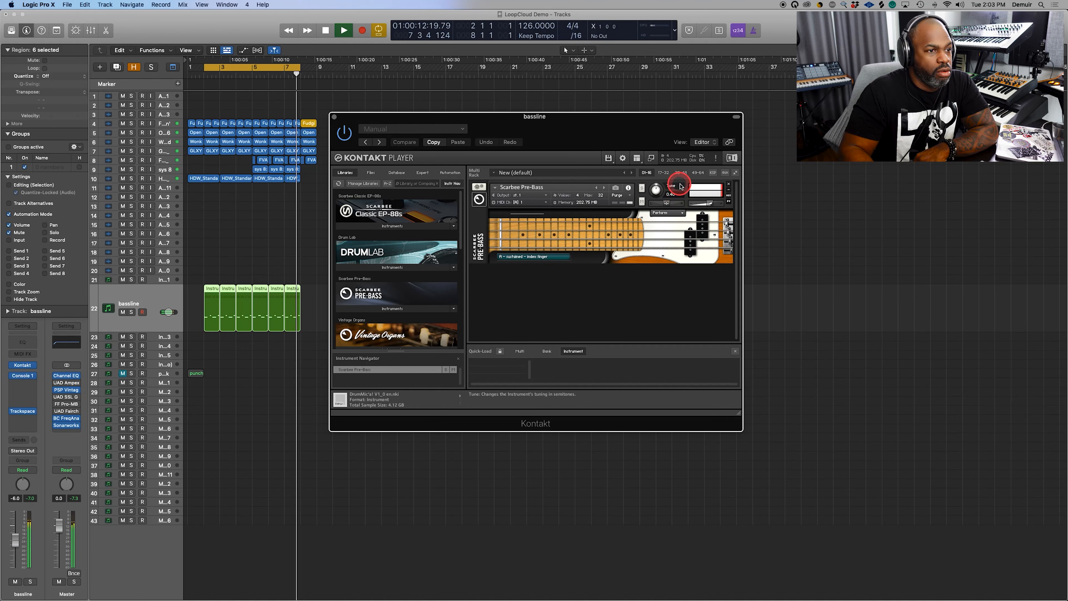
double_click(675, 194)
text(0)
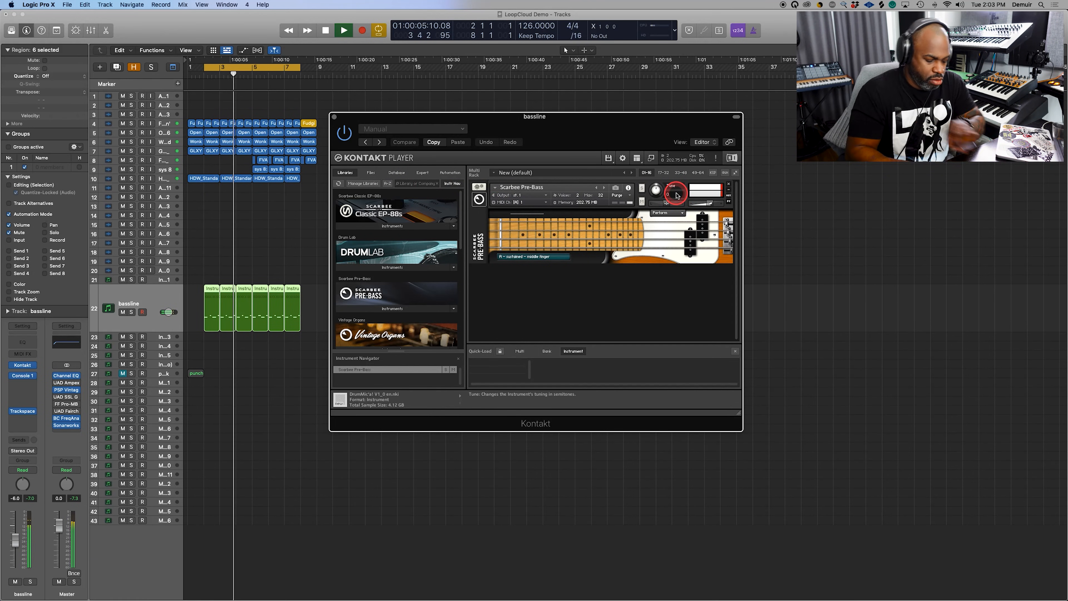
text(.2)
key(Return)
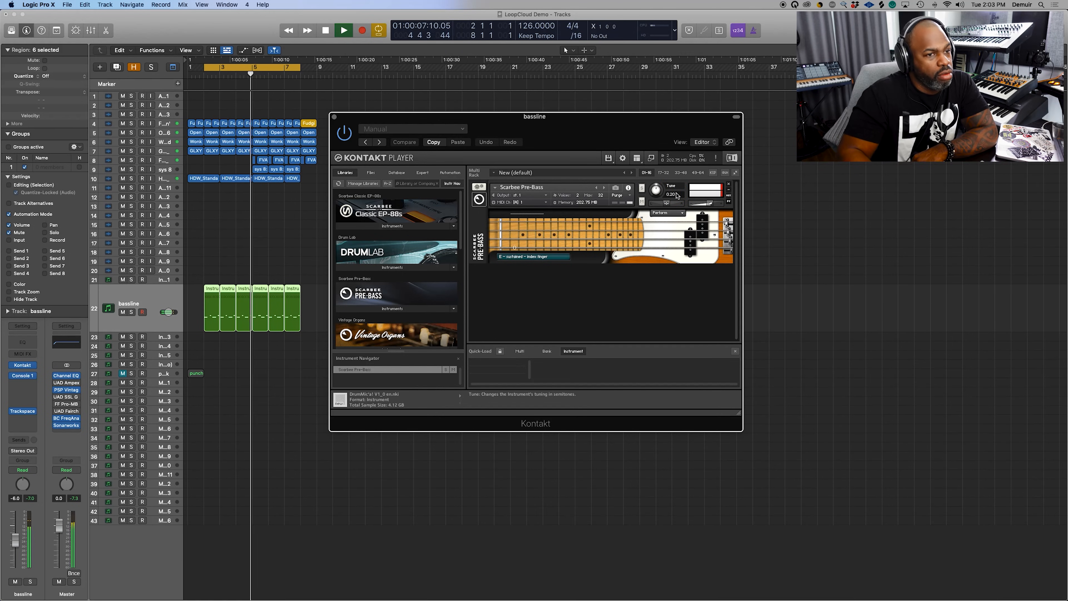
double_click(675, 196)
text(0.4)
key(Return)
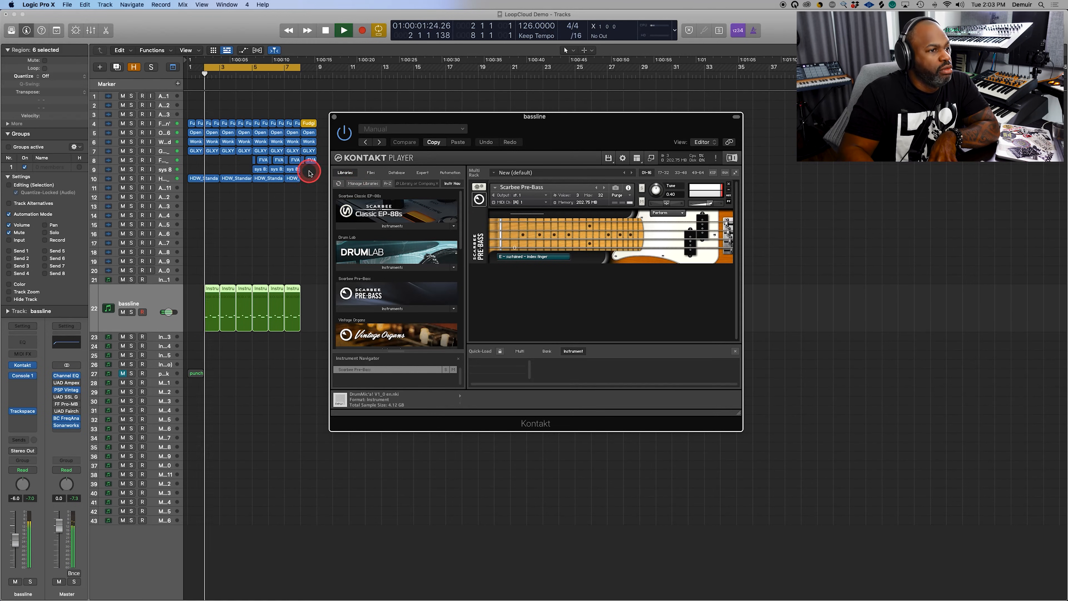
Step: Mute the bassline track to hear the loop without it, and stop playback
click(123, 312)
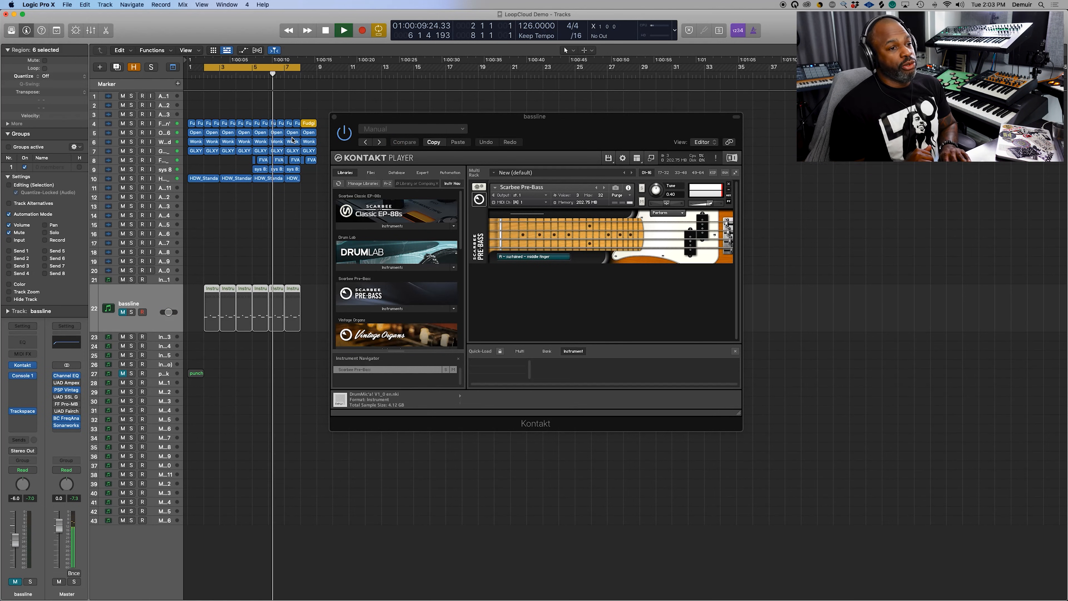
key(space)
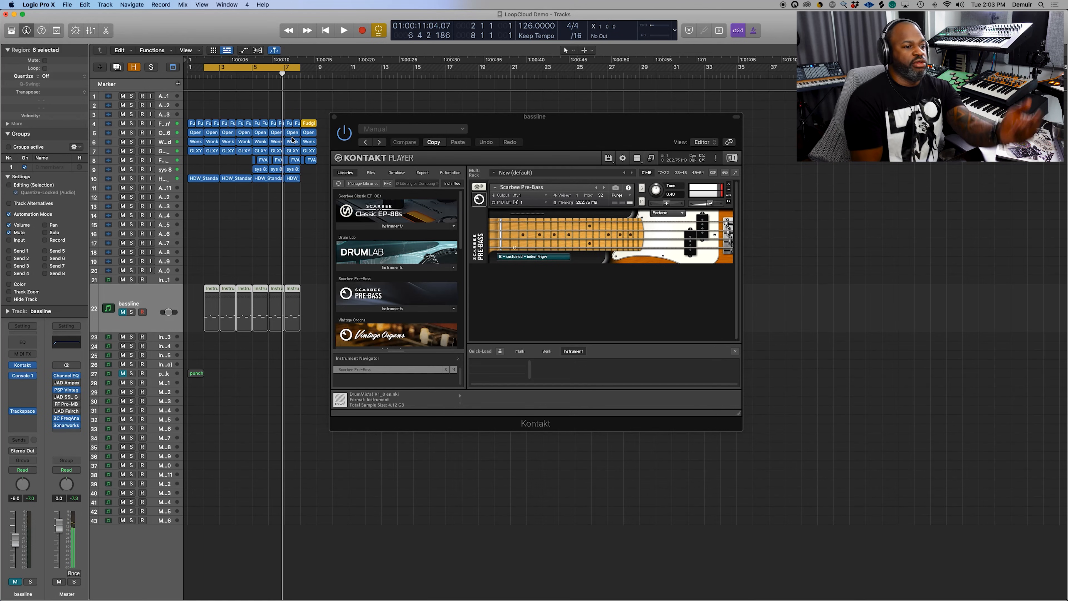